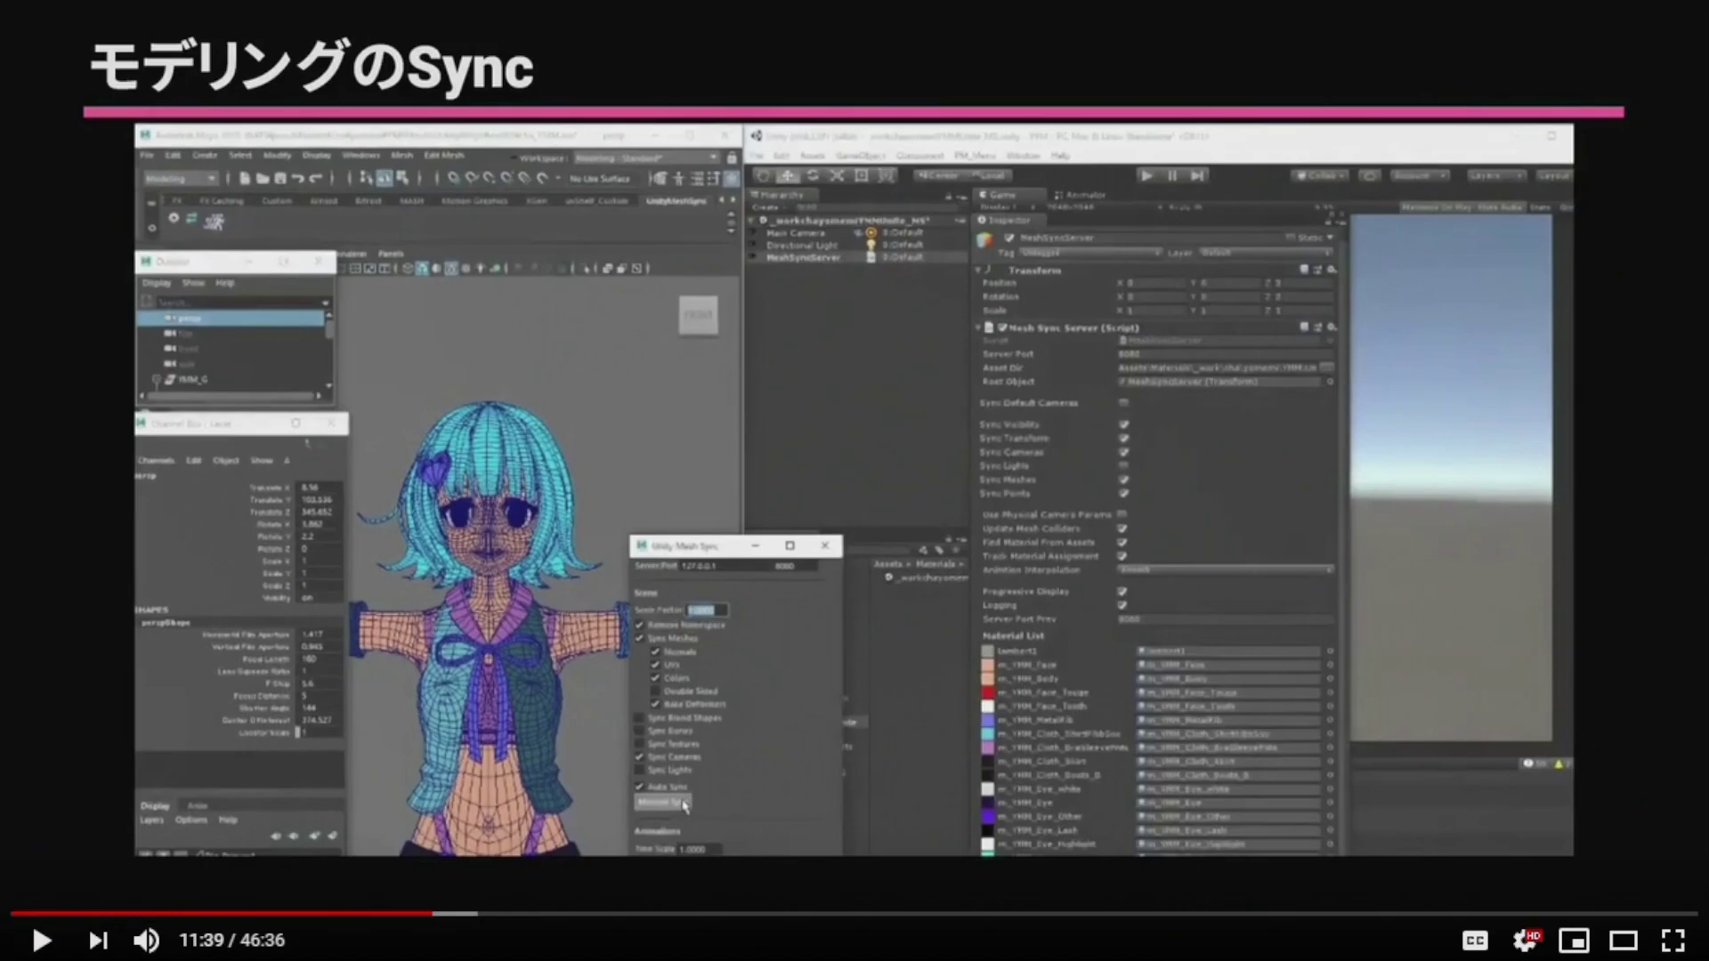
# - Play the paused video demonstrating model syncing from Maya to Unity
pyautogui.click(38, 940)
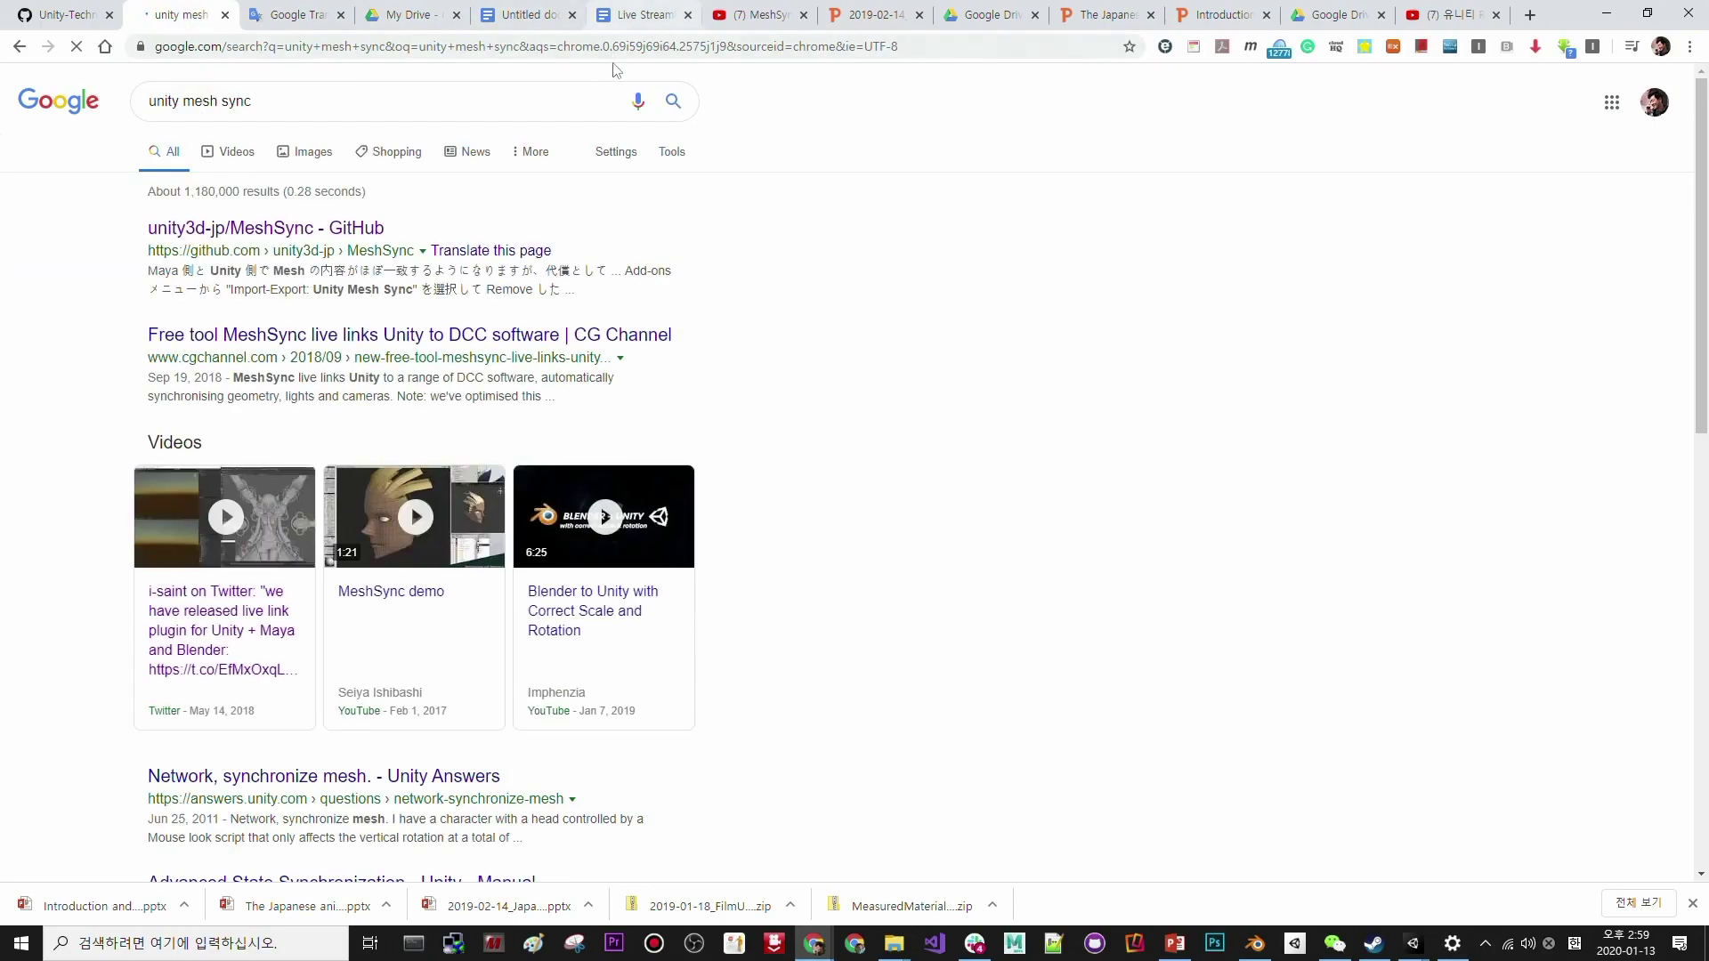
# - Open the unity3d-jp/MeshSync GitHub repository from the search results and load the English translation of its readme
pyautogui.click(243, 231)
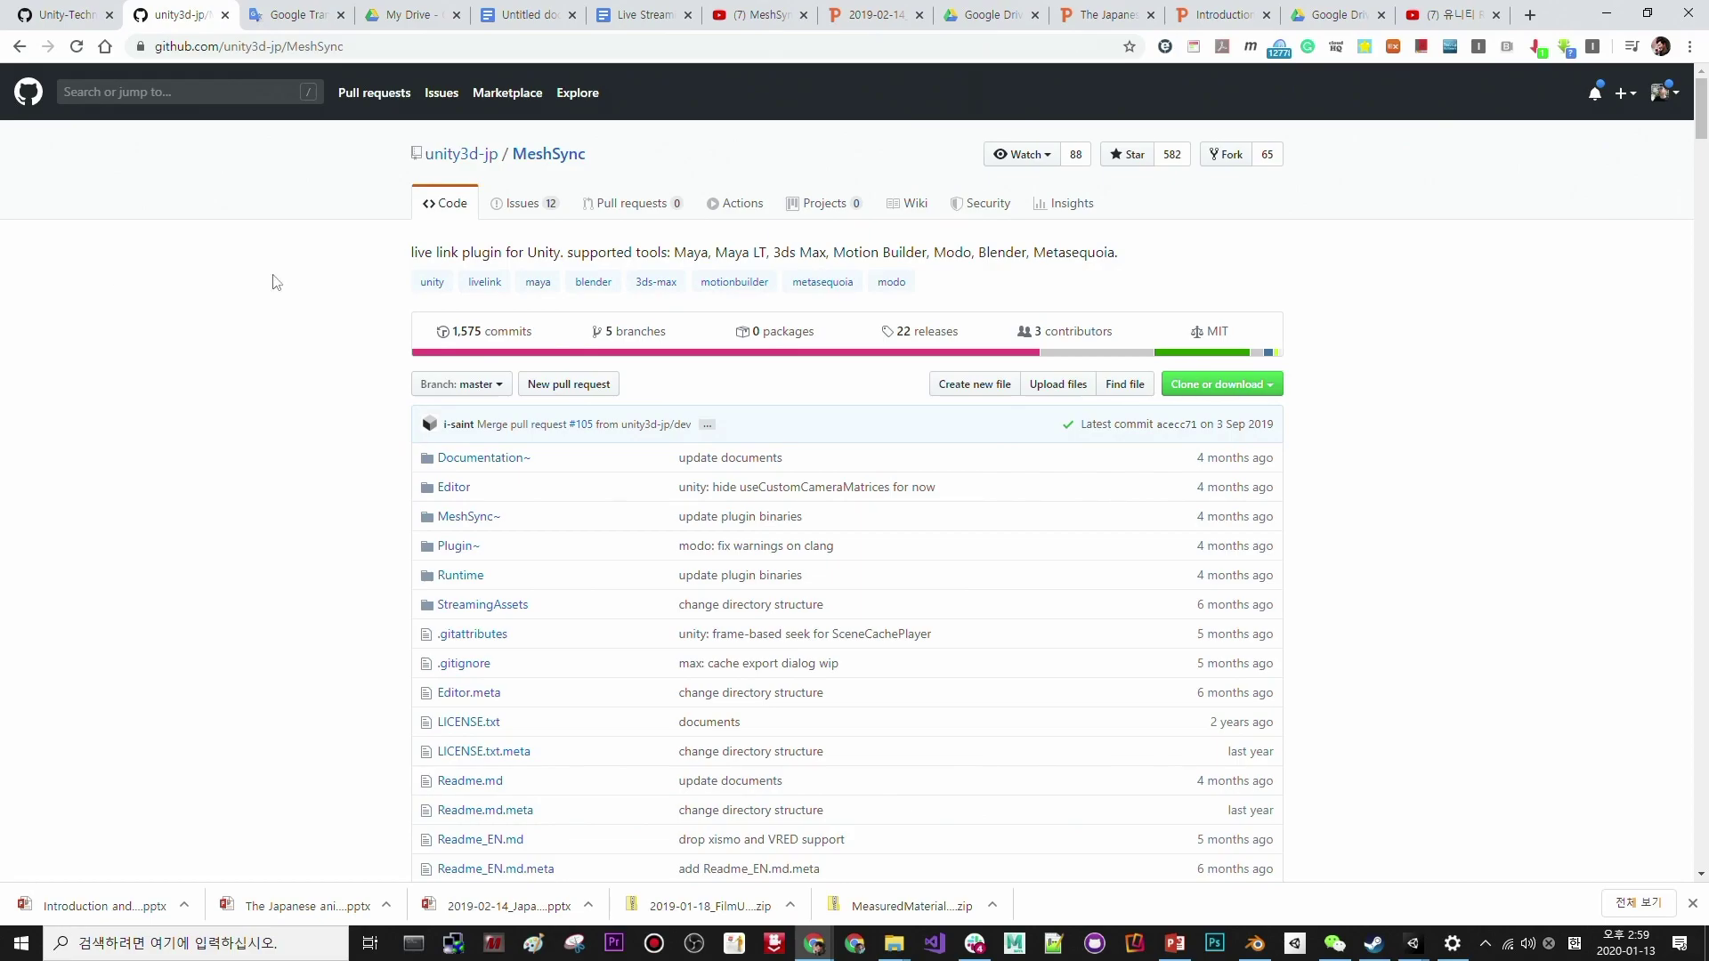
pyautogui.scroll(-10, 301, 427)
pyautogui.scroll(-3, 301, 427)
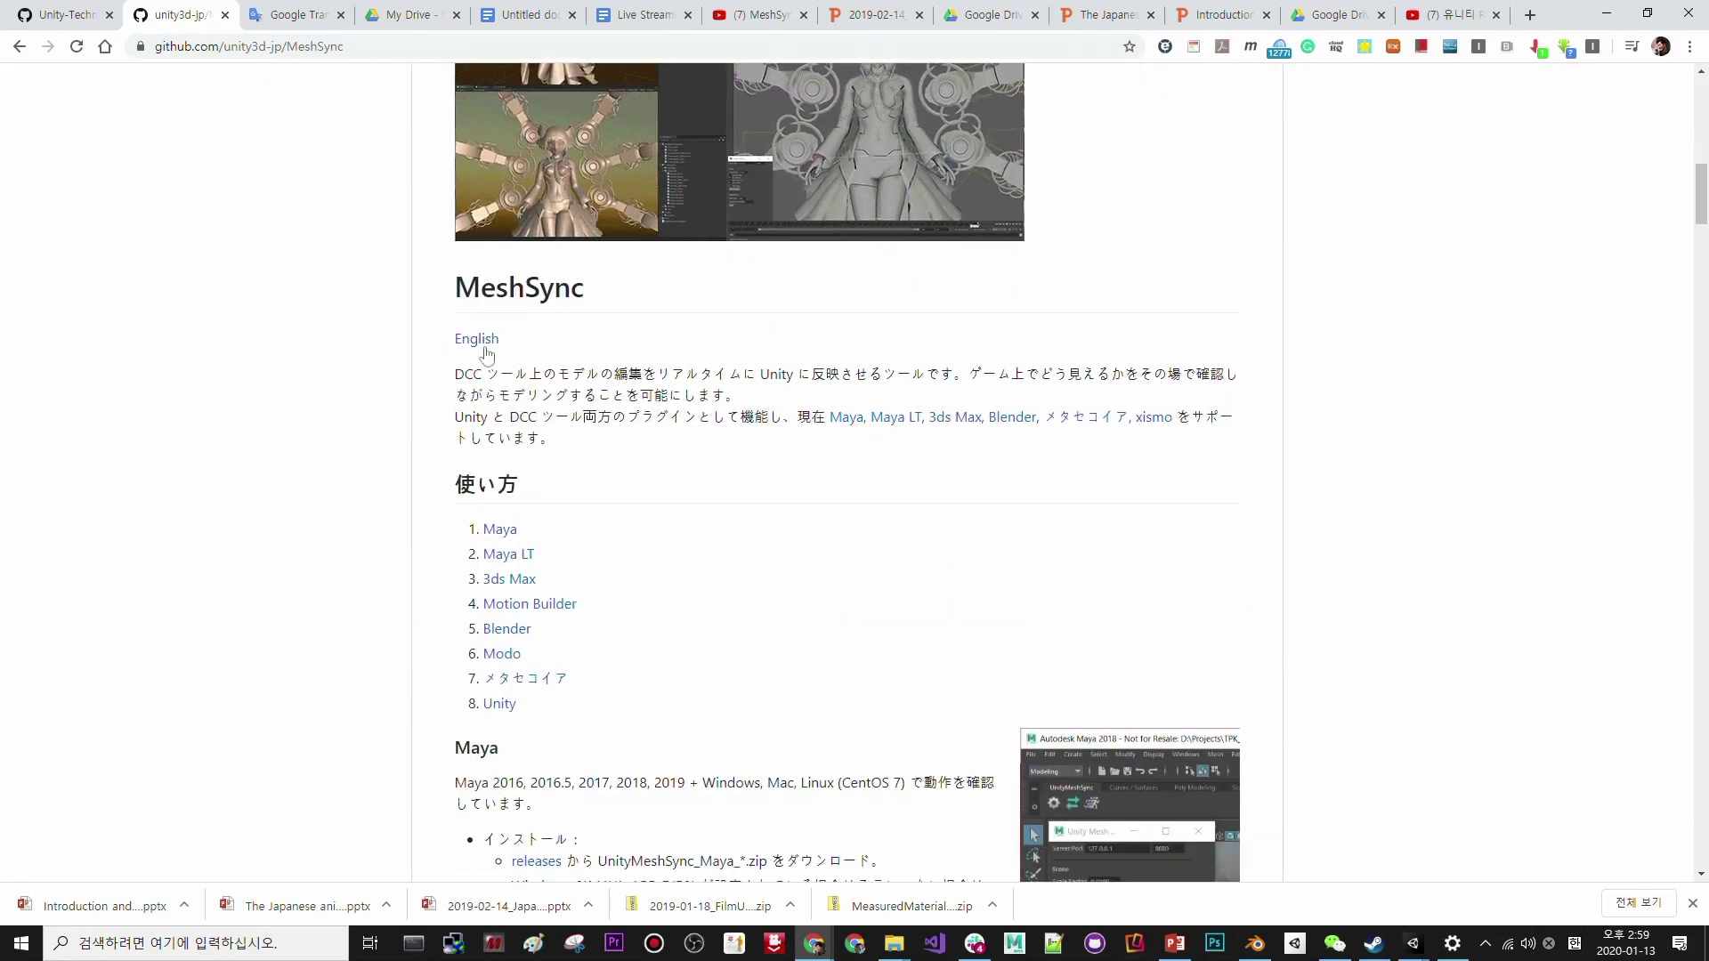
pyautogui.moveTo(485, 345)
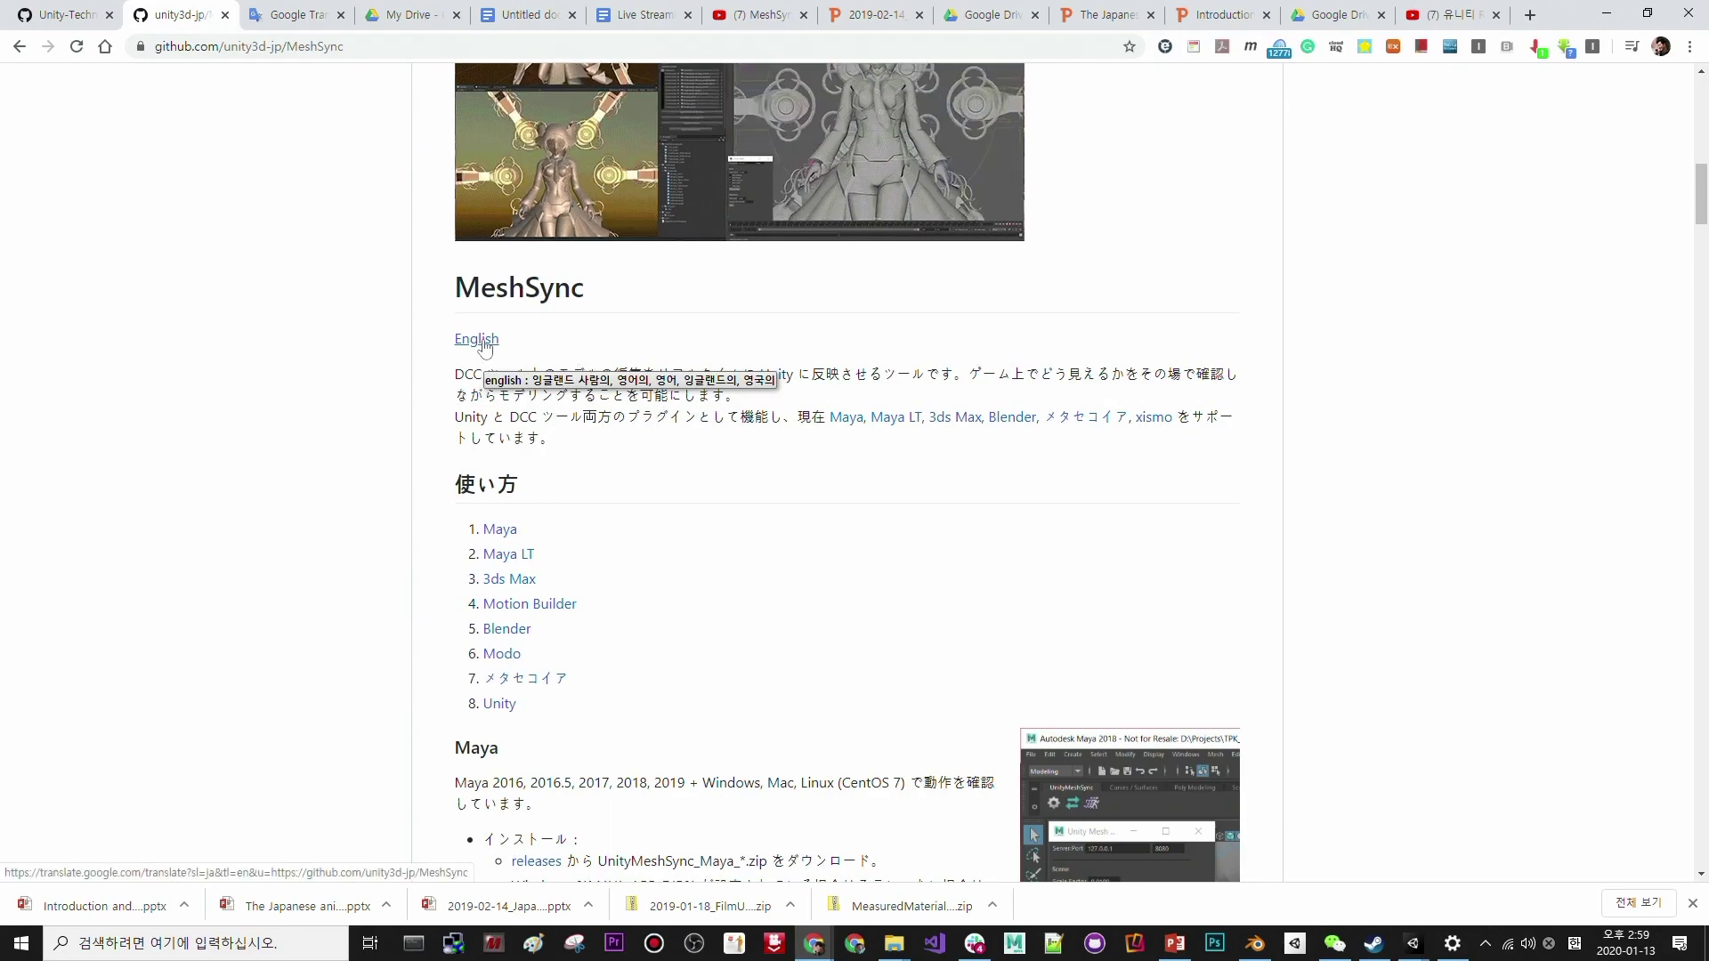
pyautogui.click(482, 344)
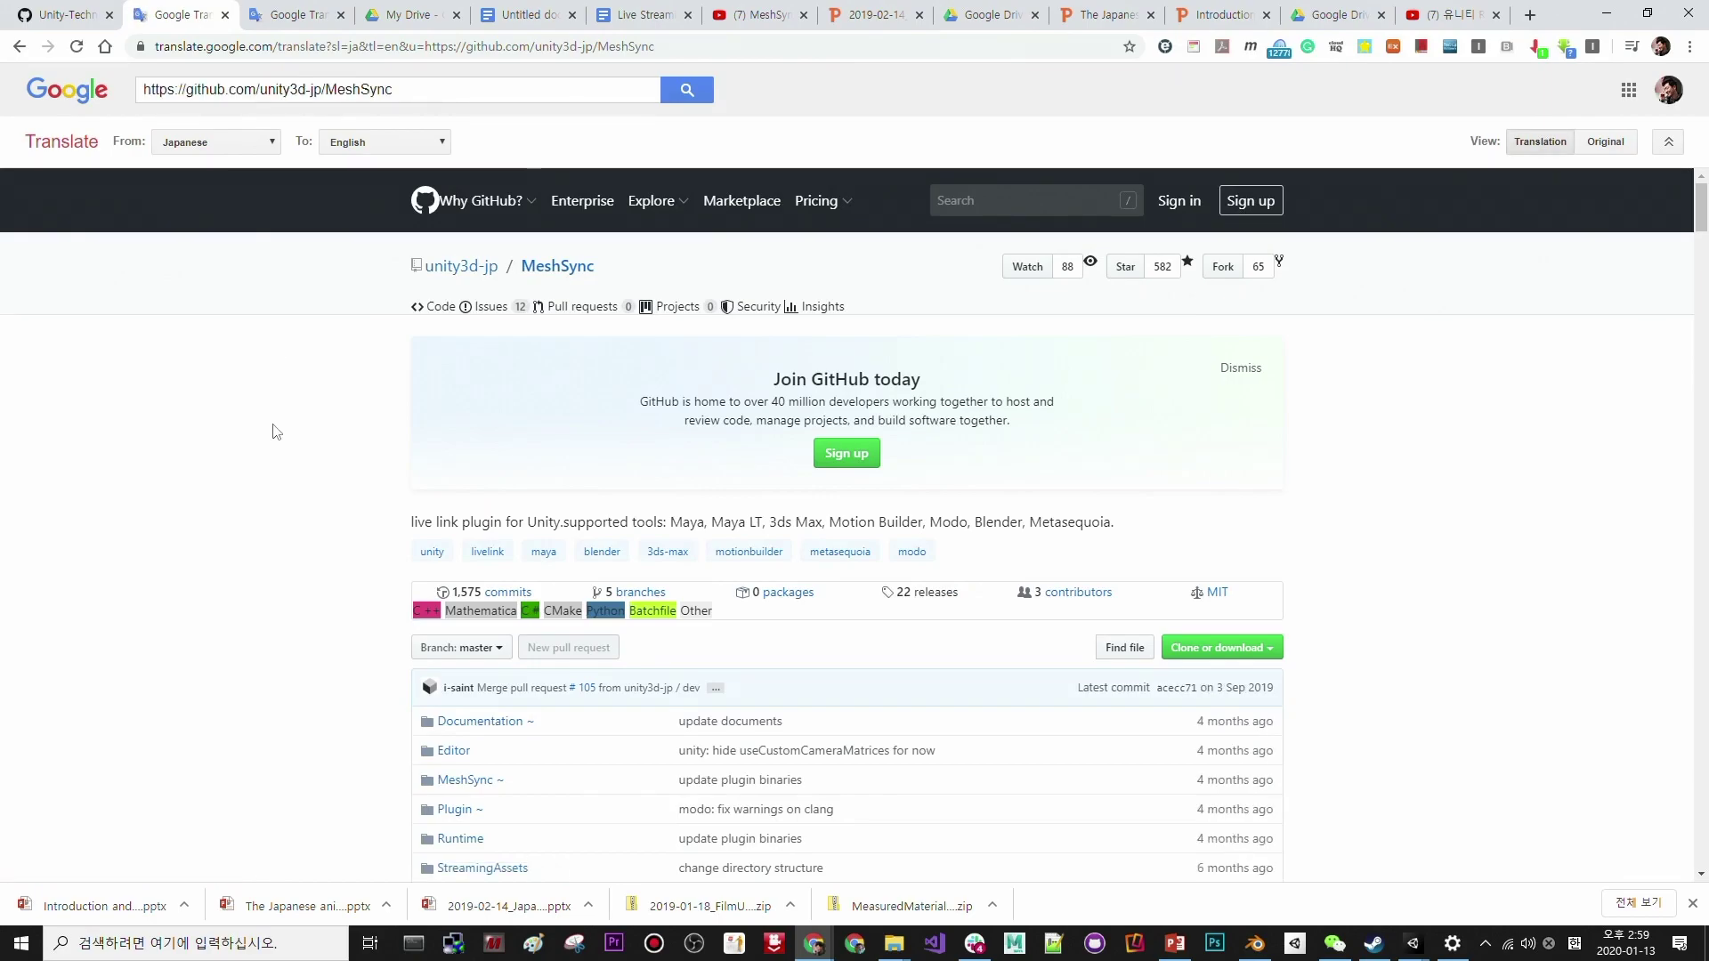
# - Read through the translated MeshSync readme, examining the installation and usage notes for each supported DCC tool, including Blender
pyautogui.scroll(-1, 279, 434)
pyautogui.scroll(-15, 279, 435)
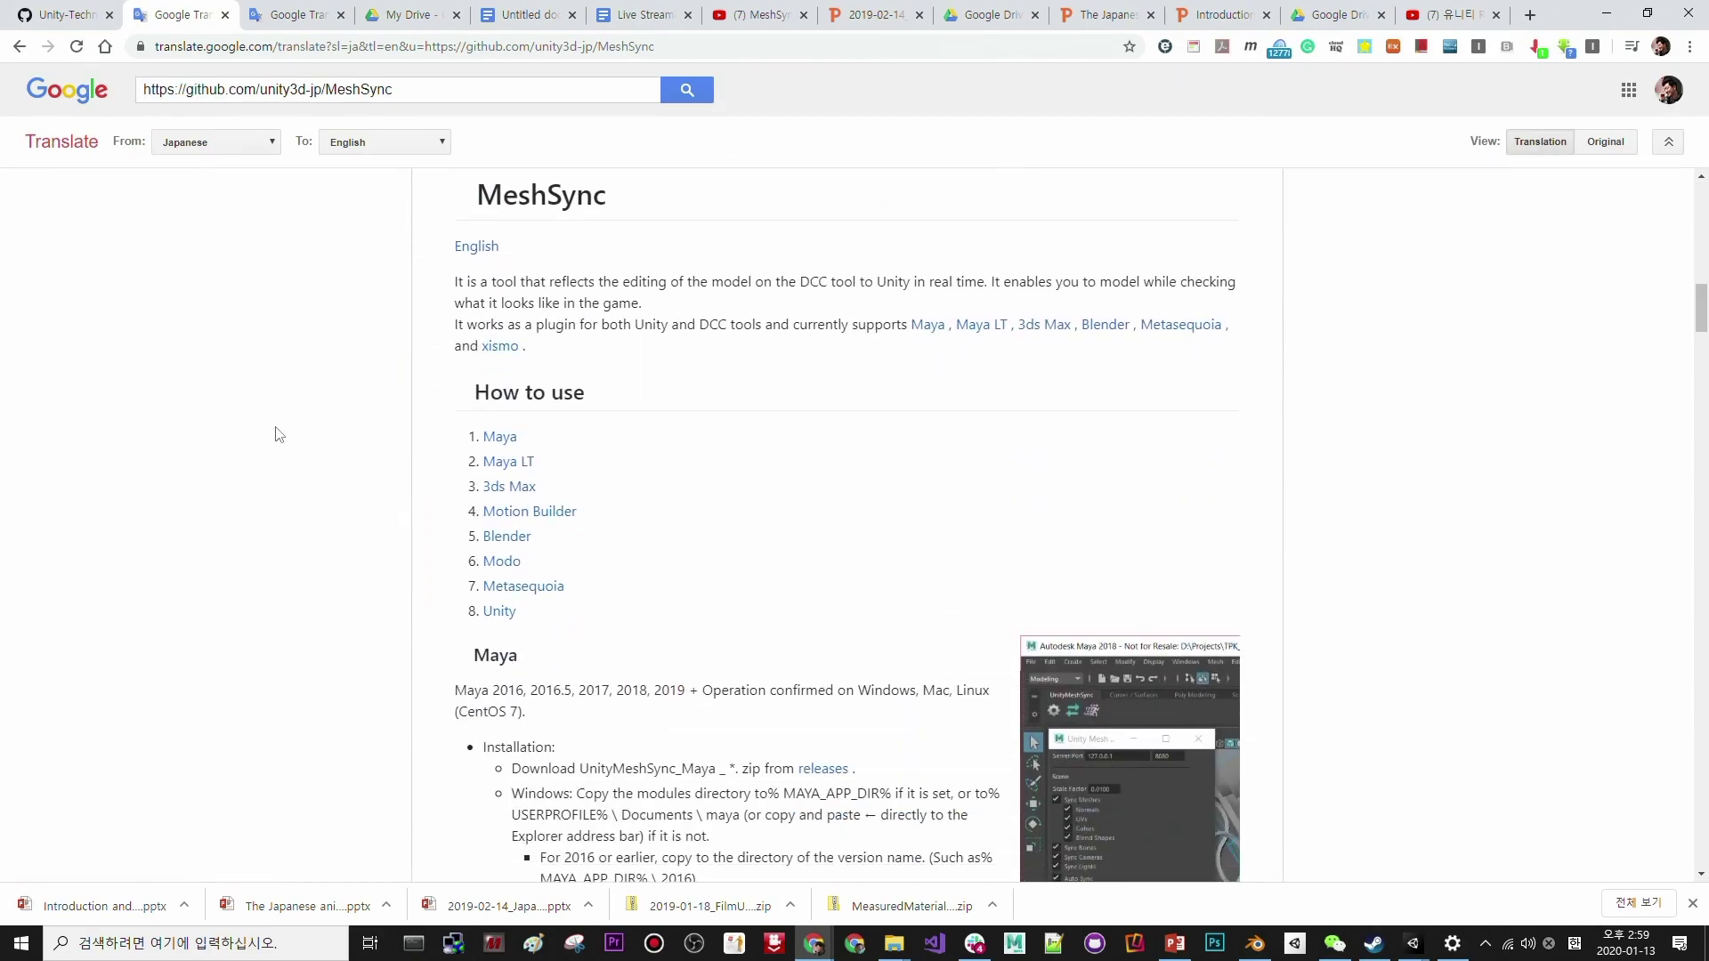
pyautogui.scroll(-1, 279, 434)
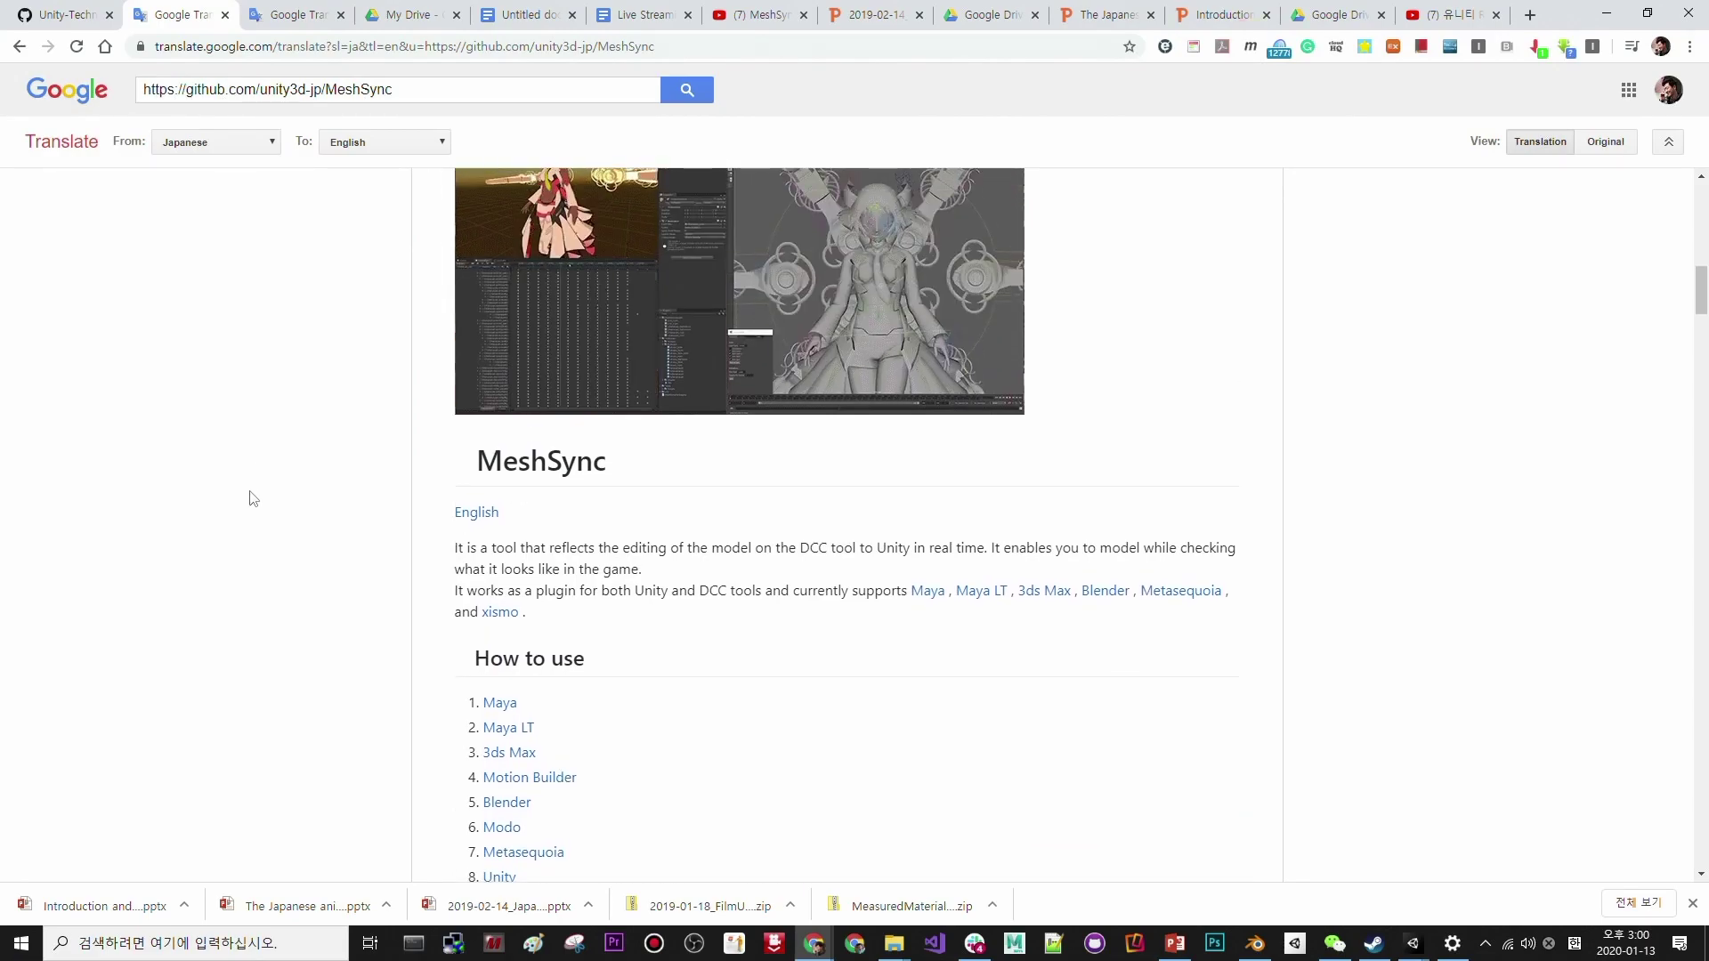
pyautogui.scroll(-5, 251, 499)
pyautogui.scroll(-4, 249, 500)
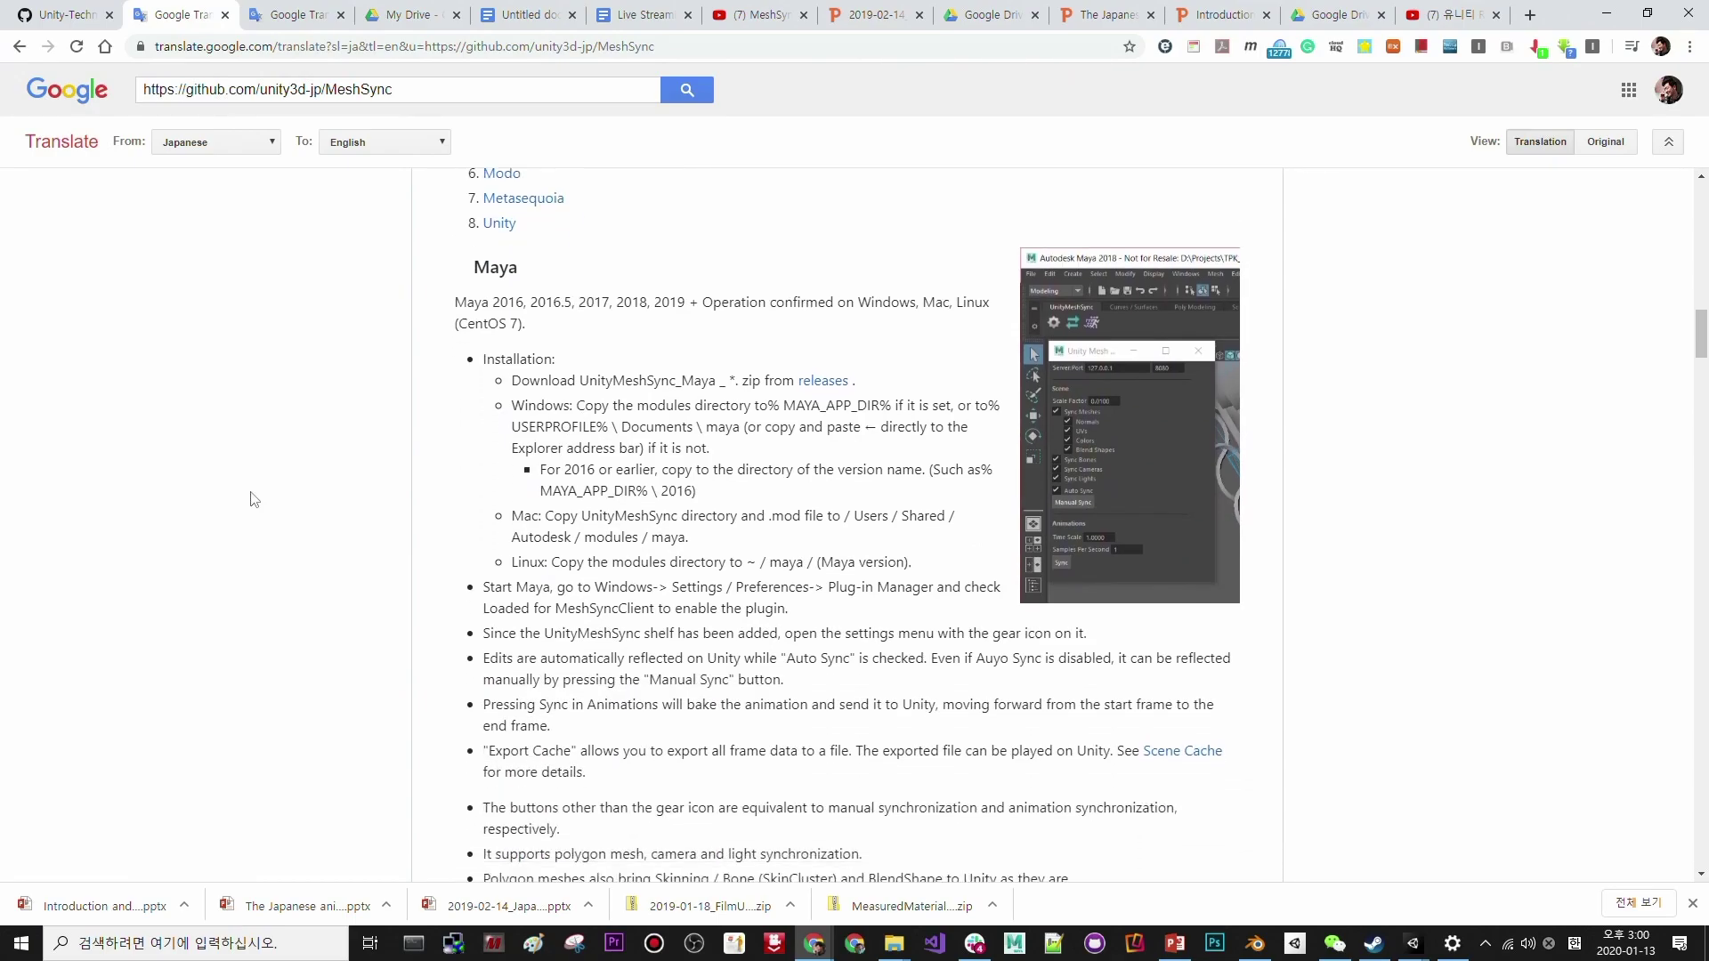
pyautogui.scroll(-9, 240, 504)
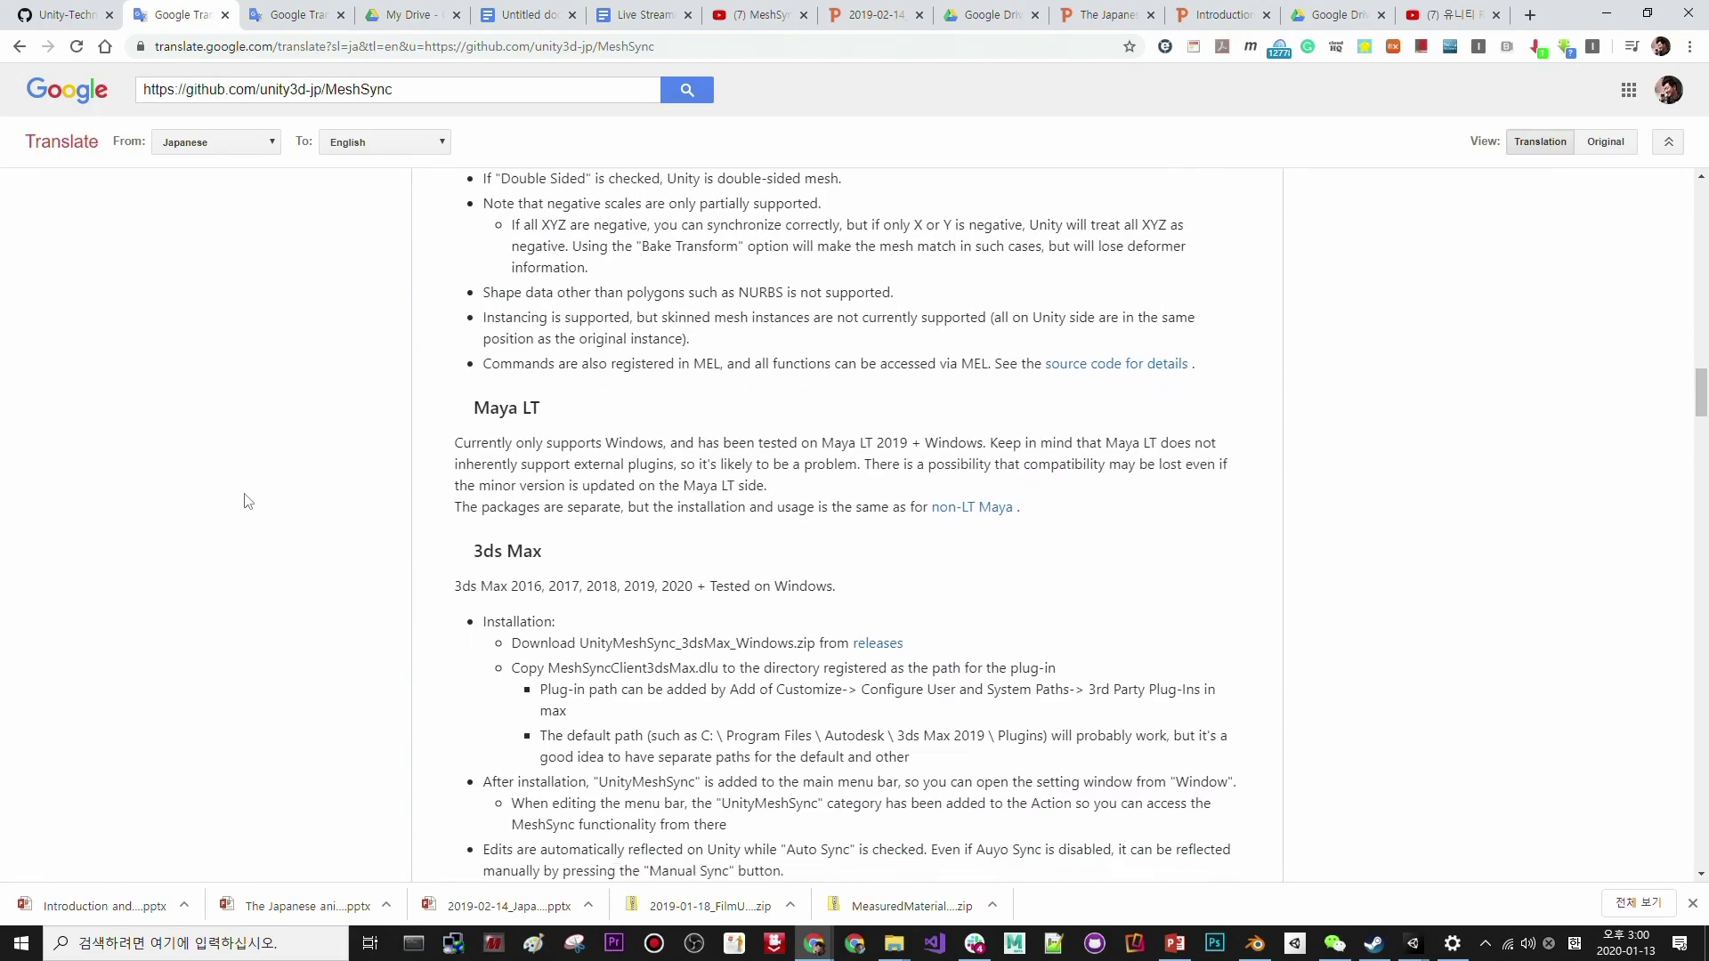
pyautogui.scroll(-12, 247, 501)
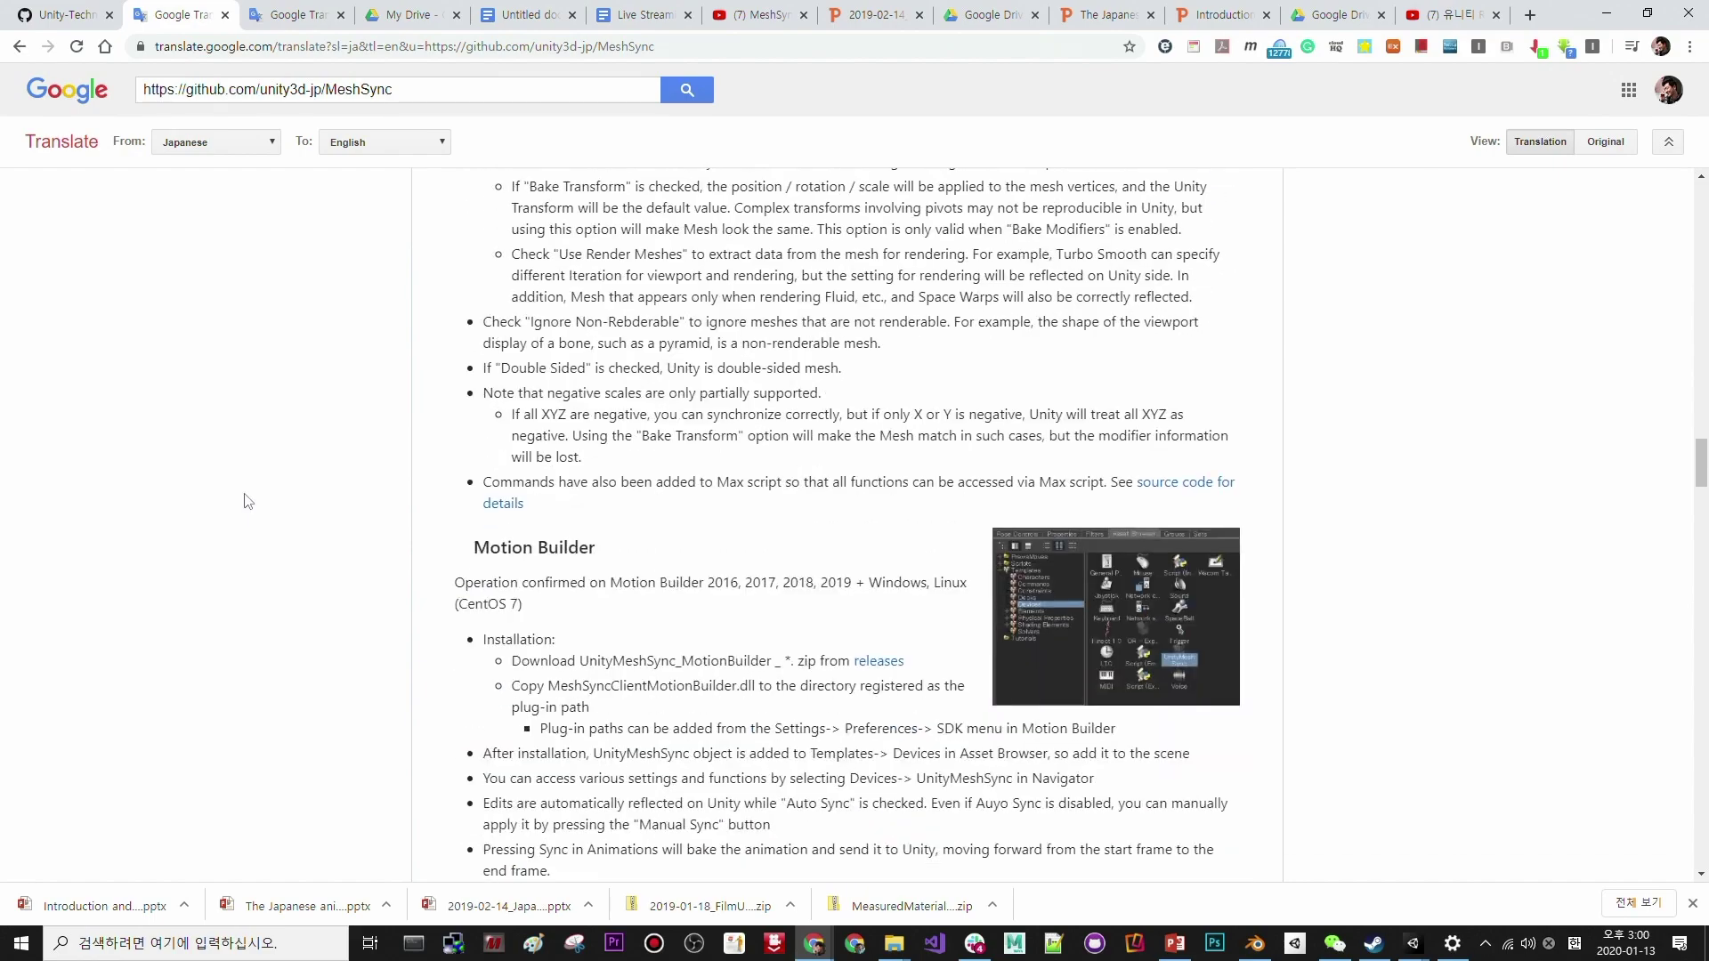
pyautogui.scroll(-10, 248, 501)
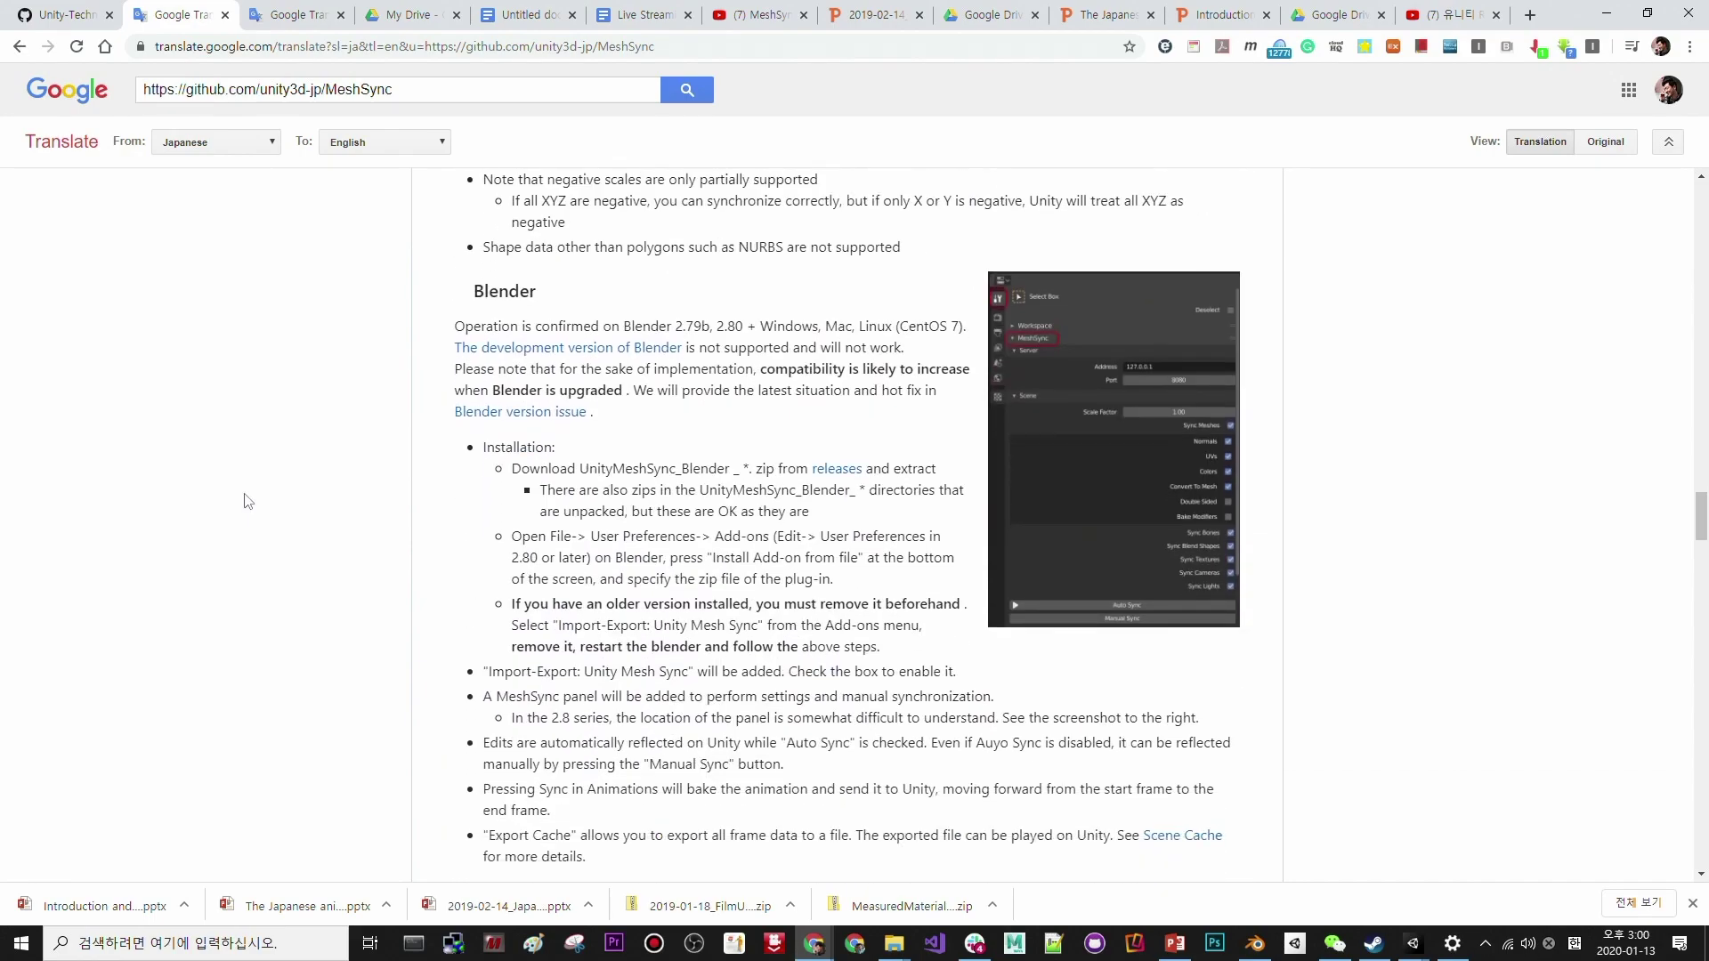
pyautogui.scroll(-9, 247, 501)
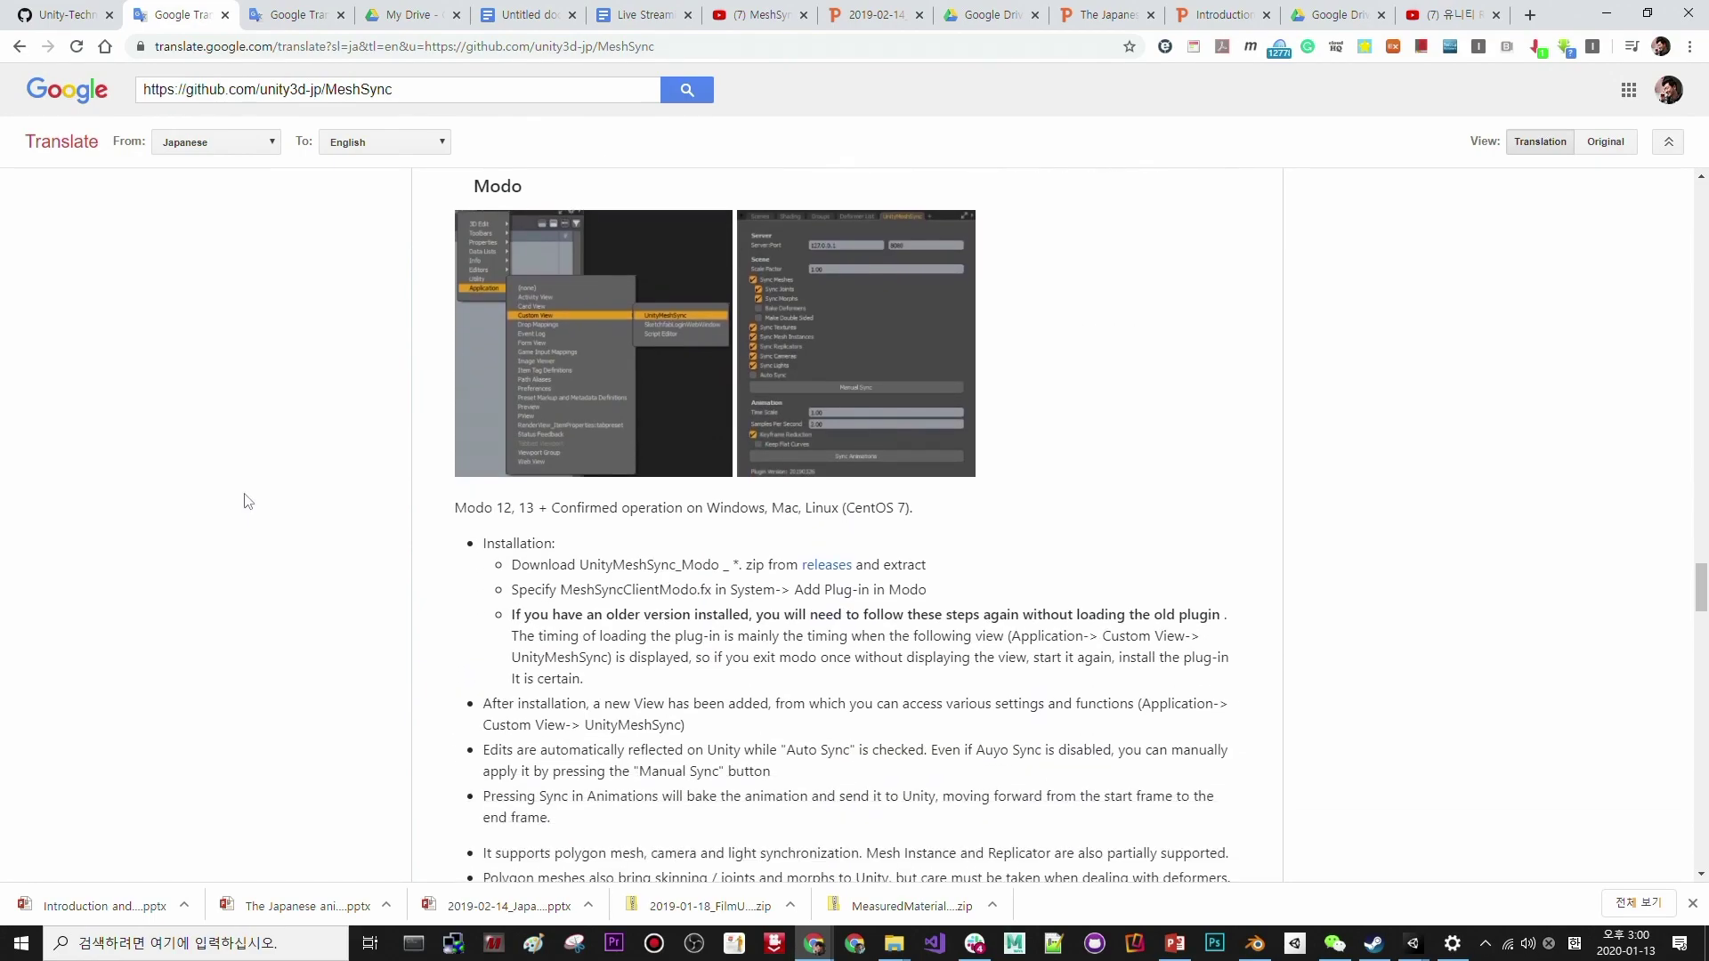
pyautogui.scroll(-9, 248, 502)
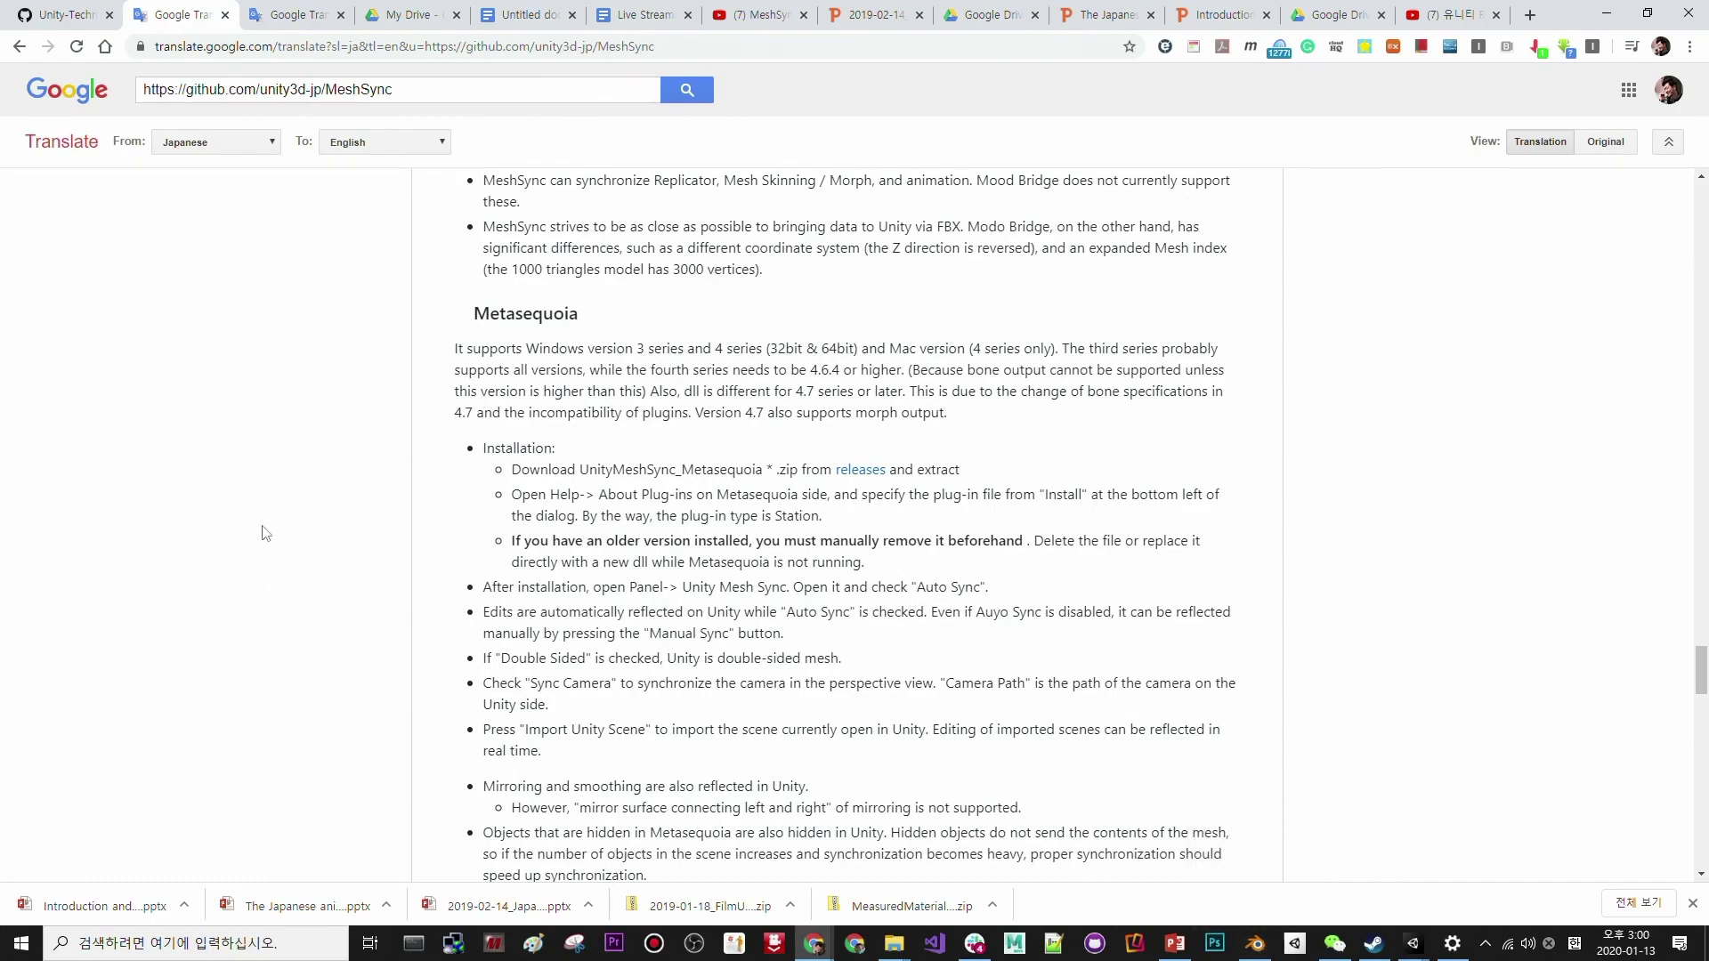
pyautogui.scroll(-12, 278, 534)
pyautogui.scroll(15, 294, 532)
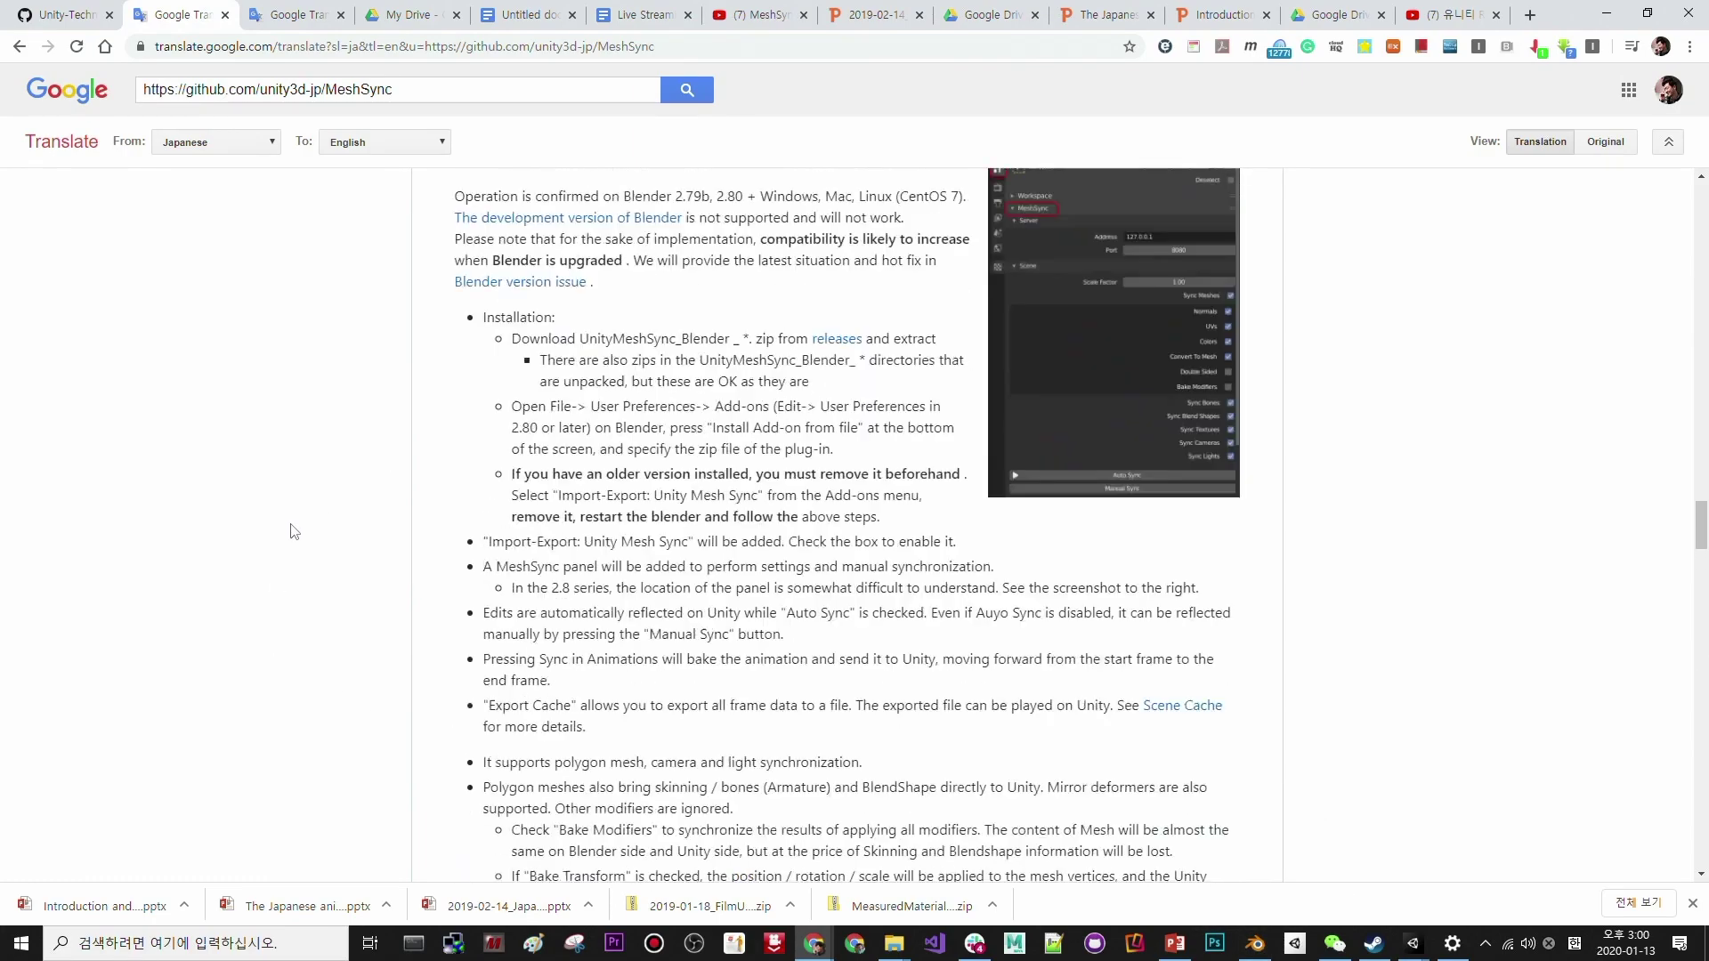
pyautogui.scroll(-1, 294, 531)
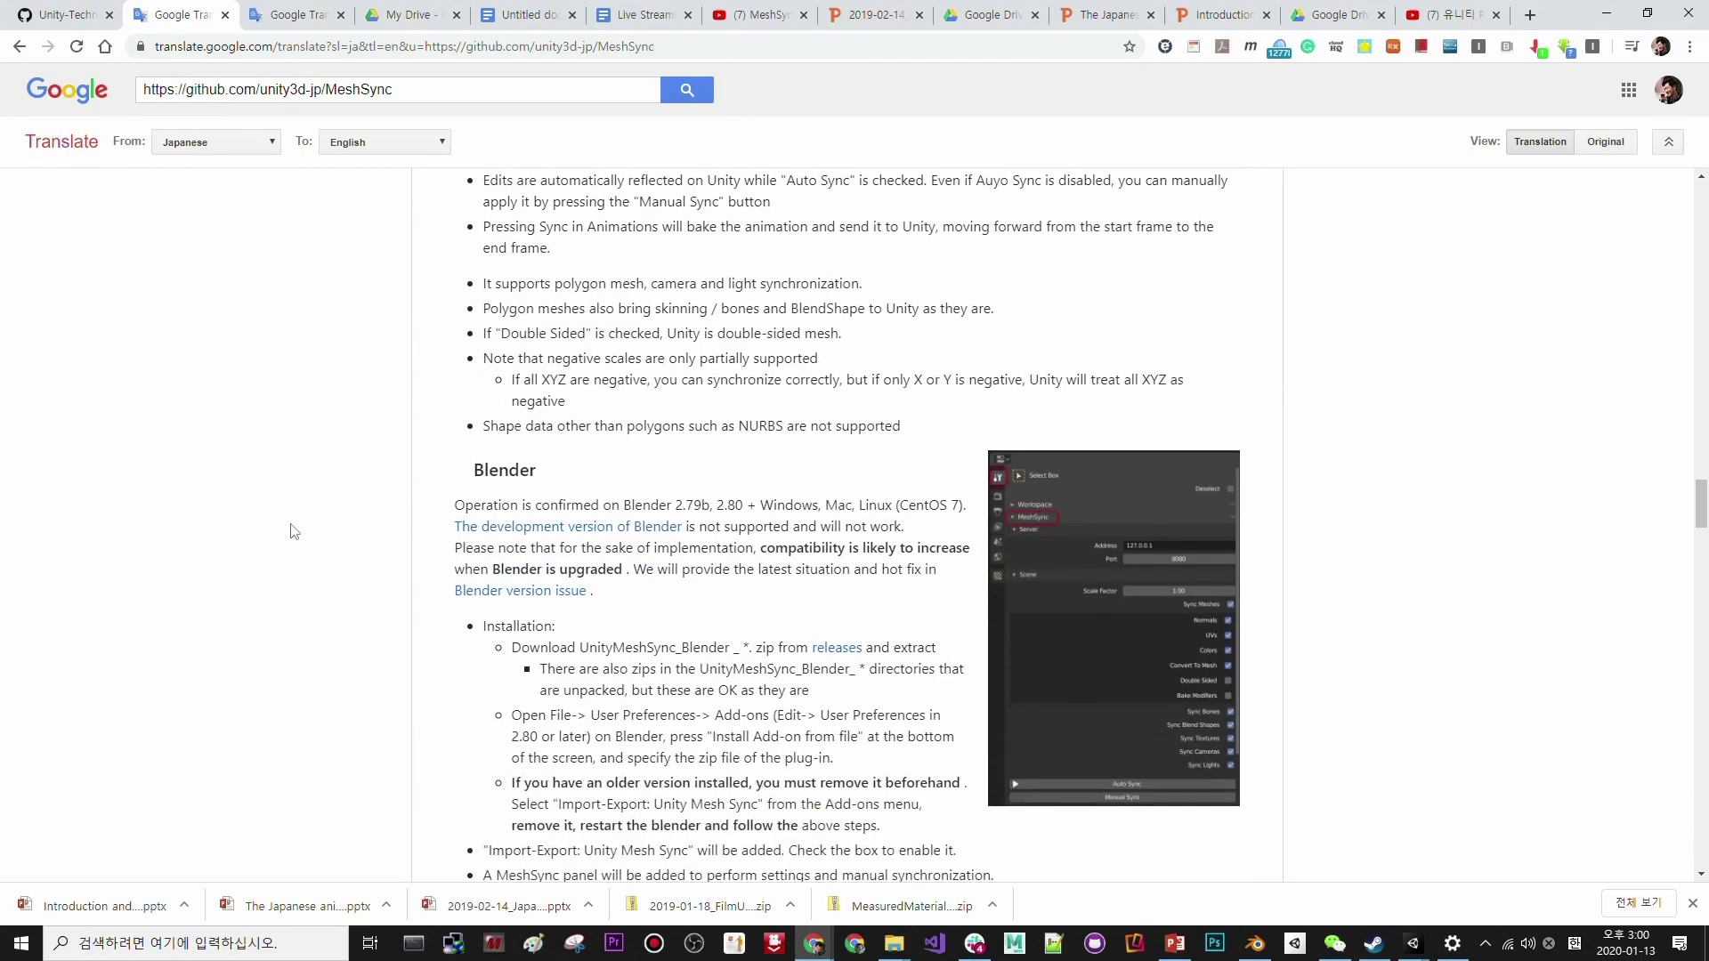
pyautogui.scroll(10, 346, 440)
pyautogui.scroll(5, 345, 427)
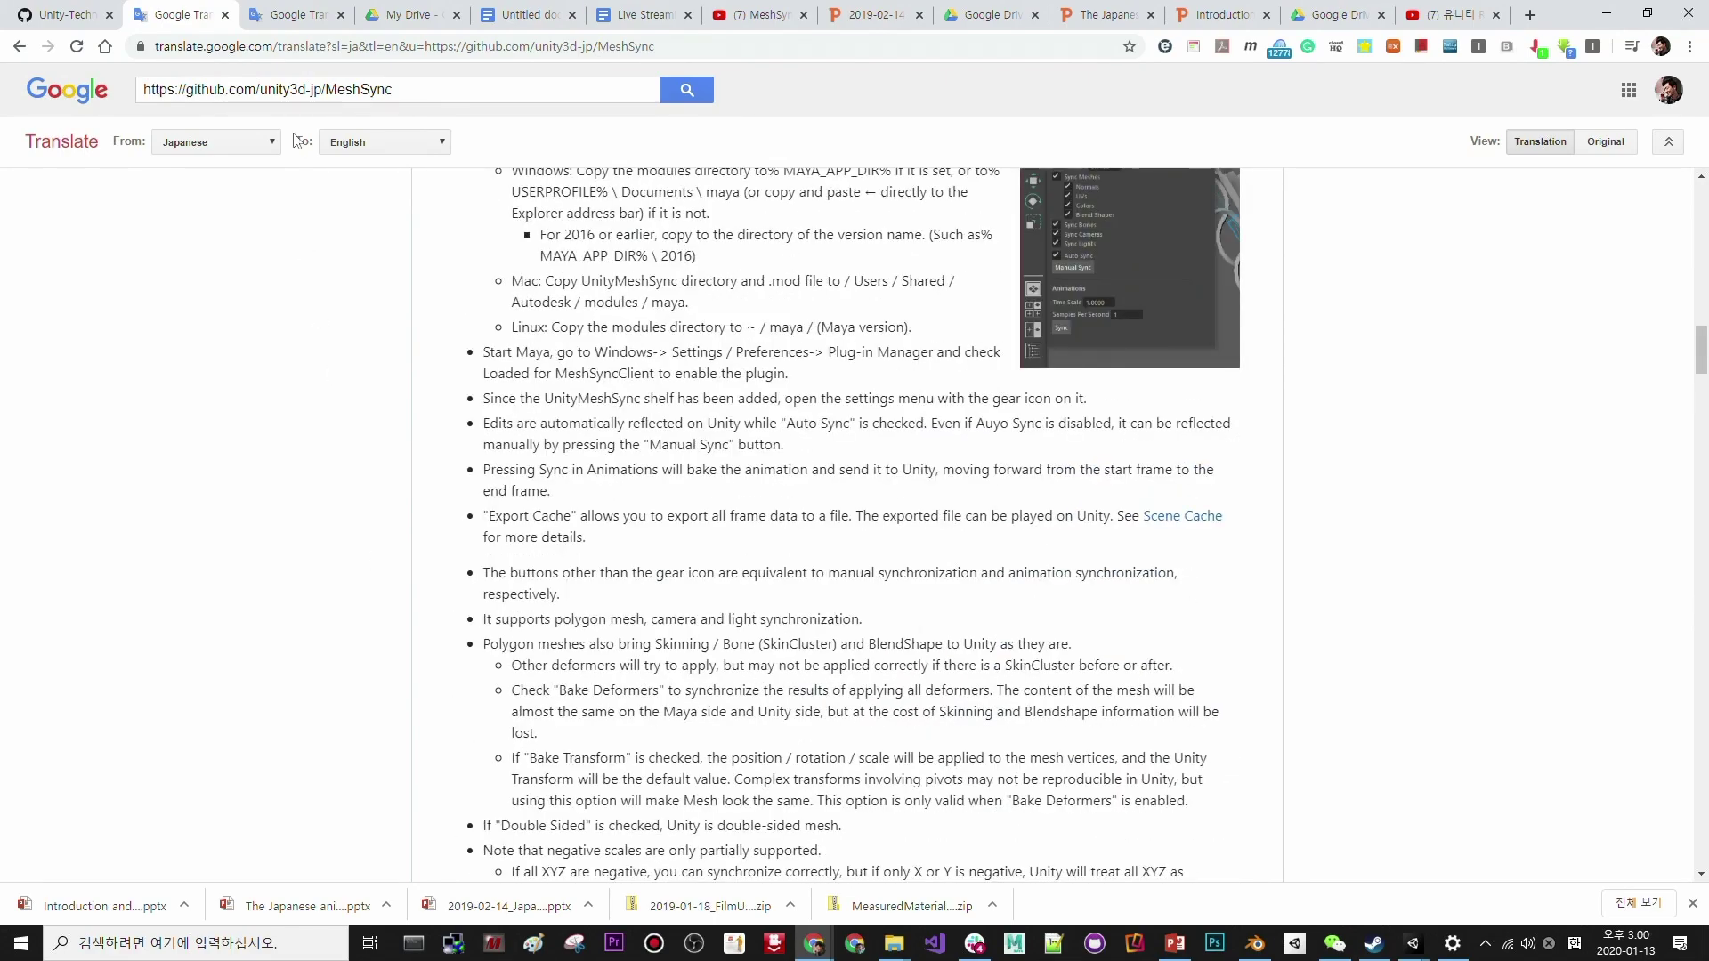
# - Return to the original MeshSync repository page and open its releases page from the Maya installation instructions
pyautogui.click(19, 46)
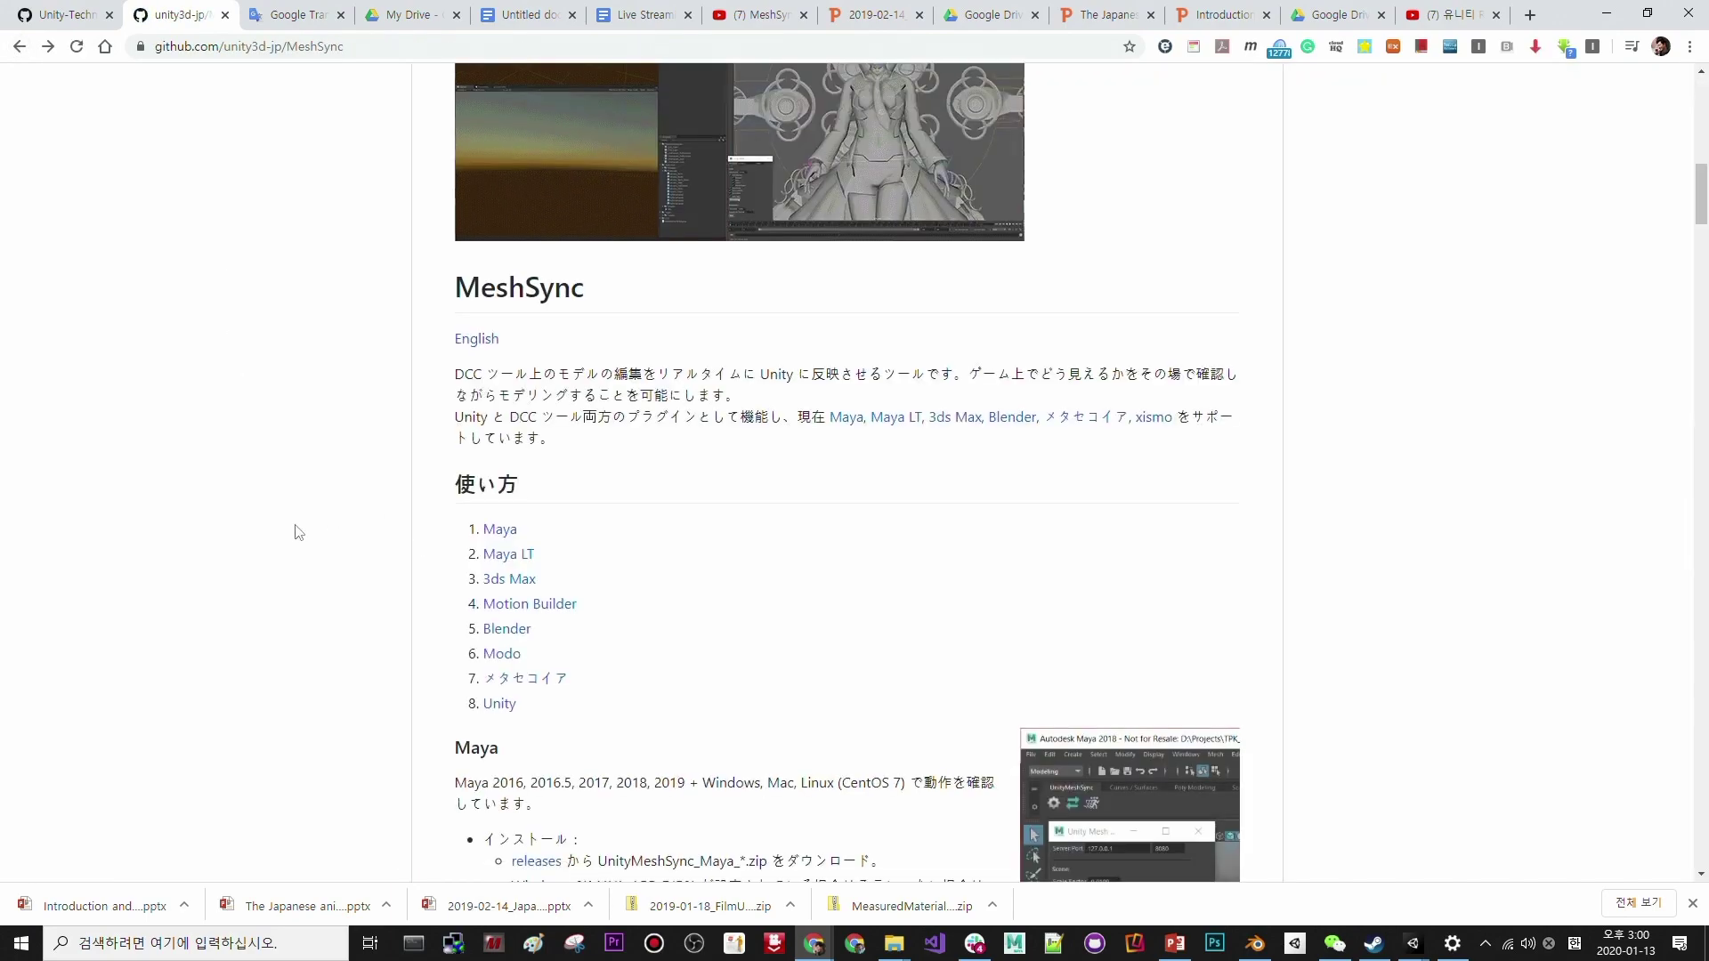
pyautogui.scroll(-5, 336, 466)
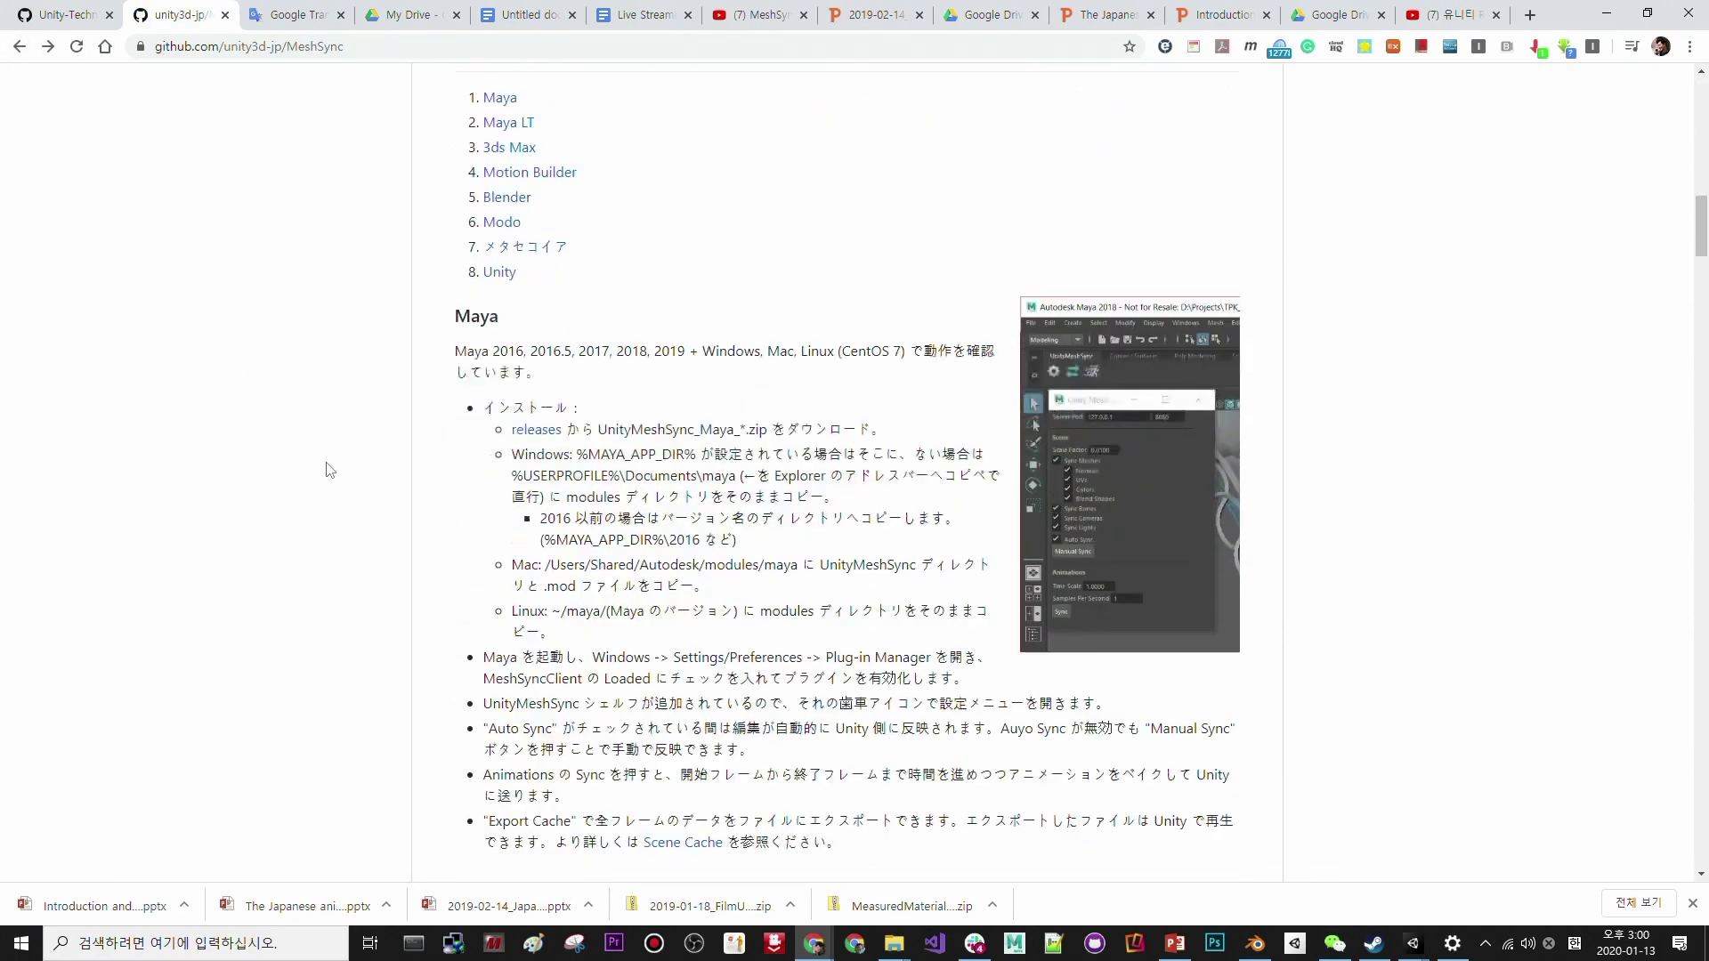
pyautogui.scroll(-12, 330, 470)
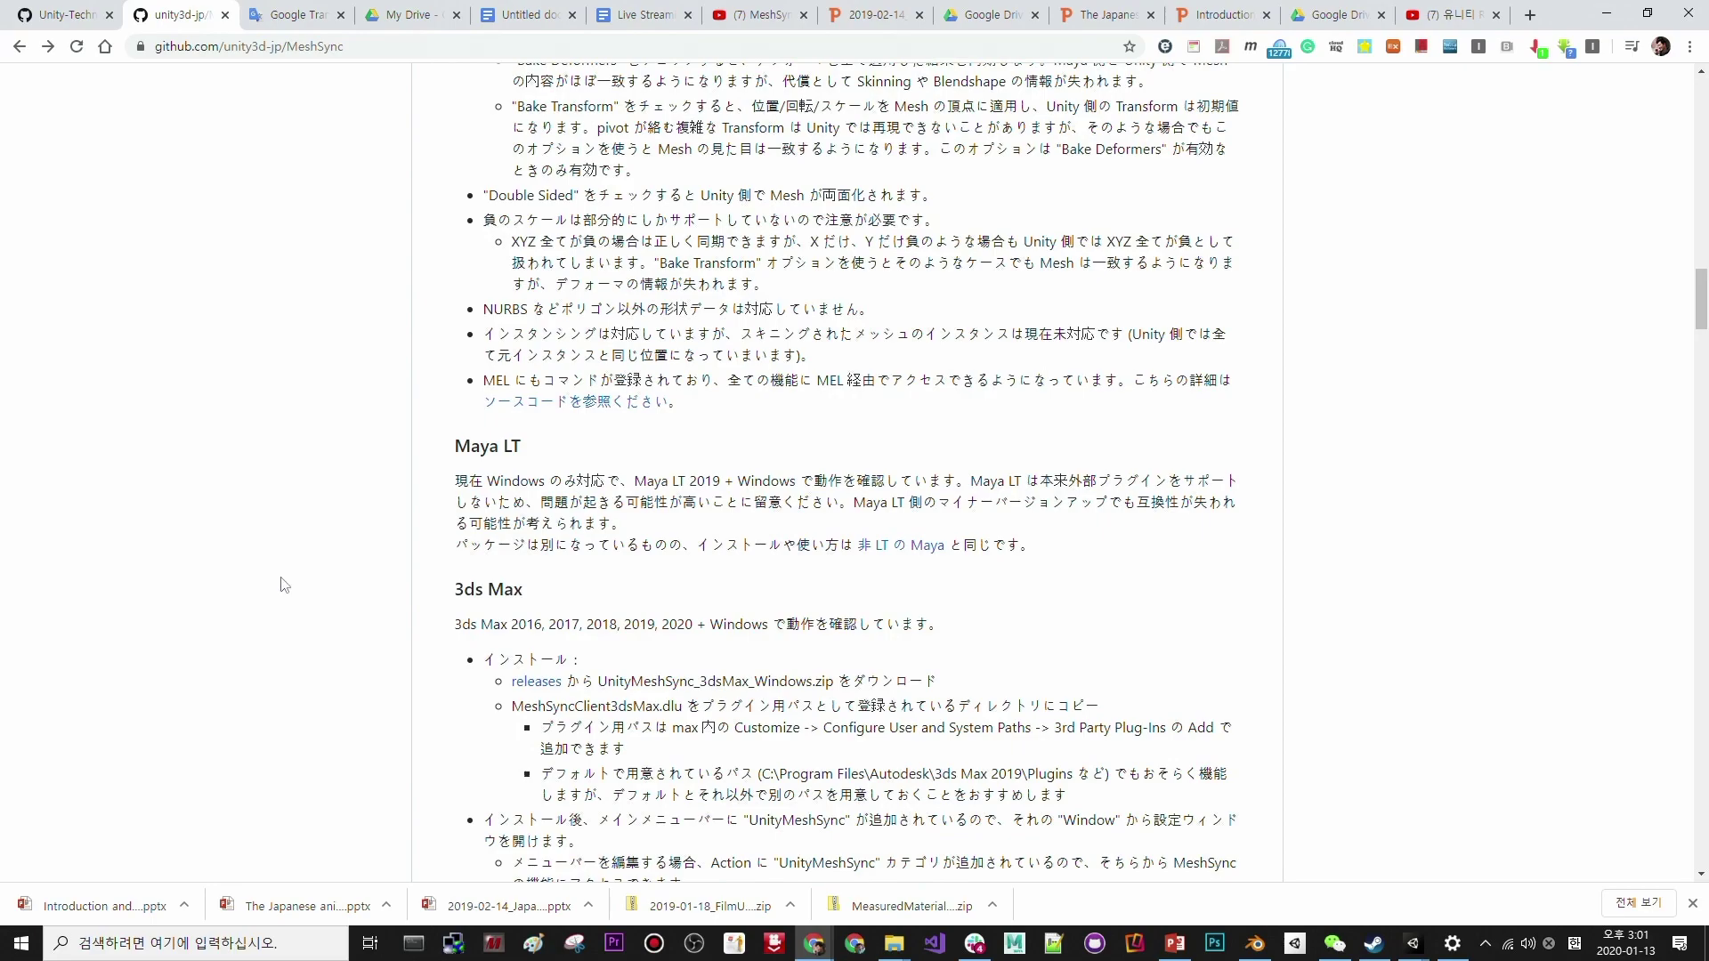
pyautogui.scroll(15, 236, 596)
pyautogui.scroll(15, 252, 581)
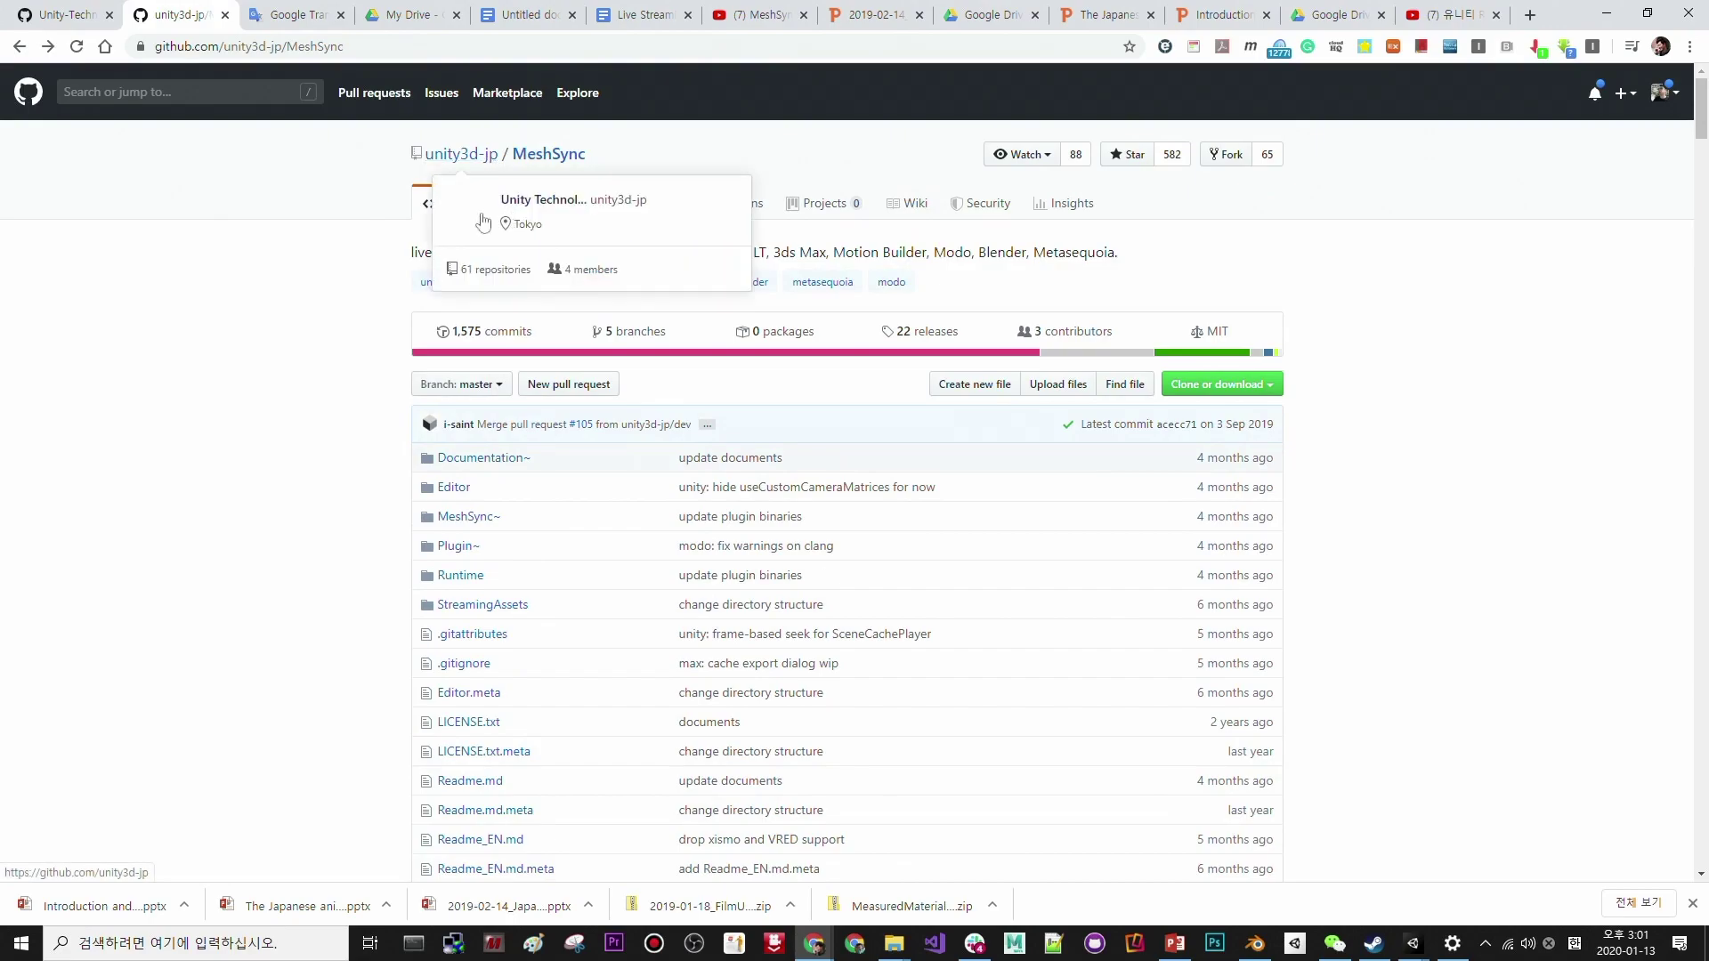
pyautogui.scroll(-12, 322, 385)
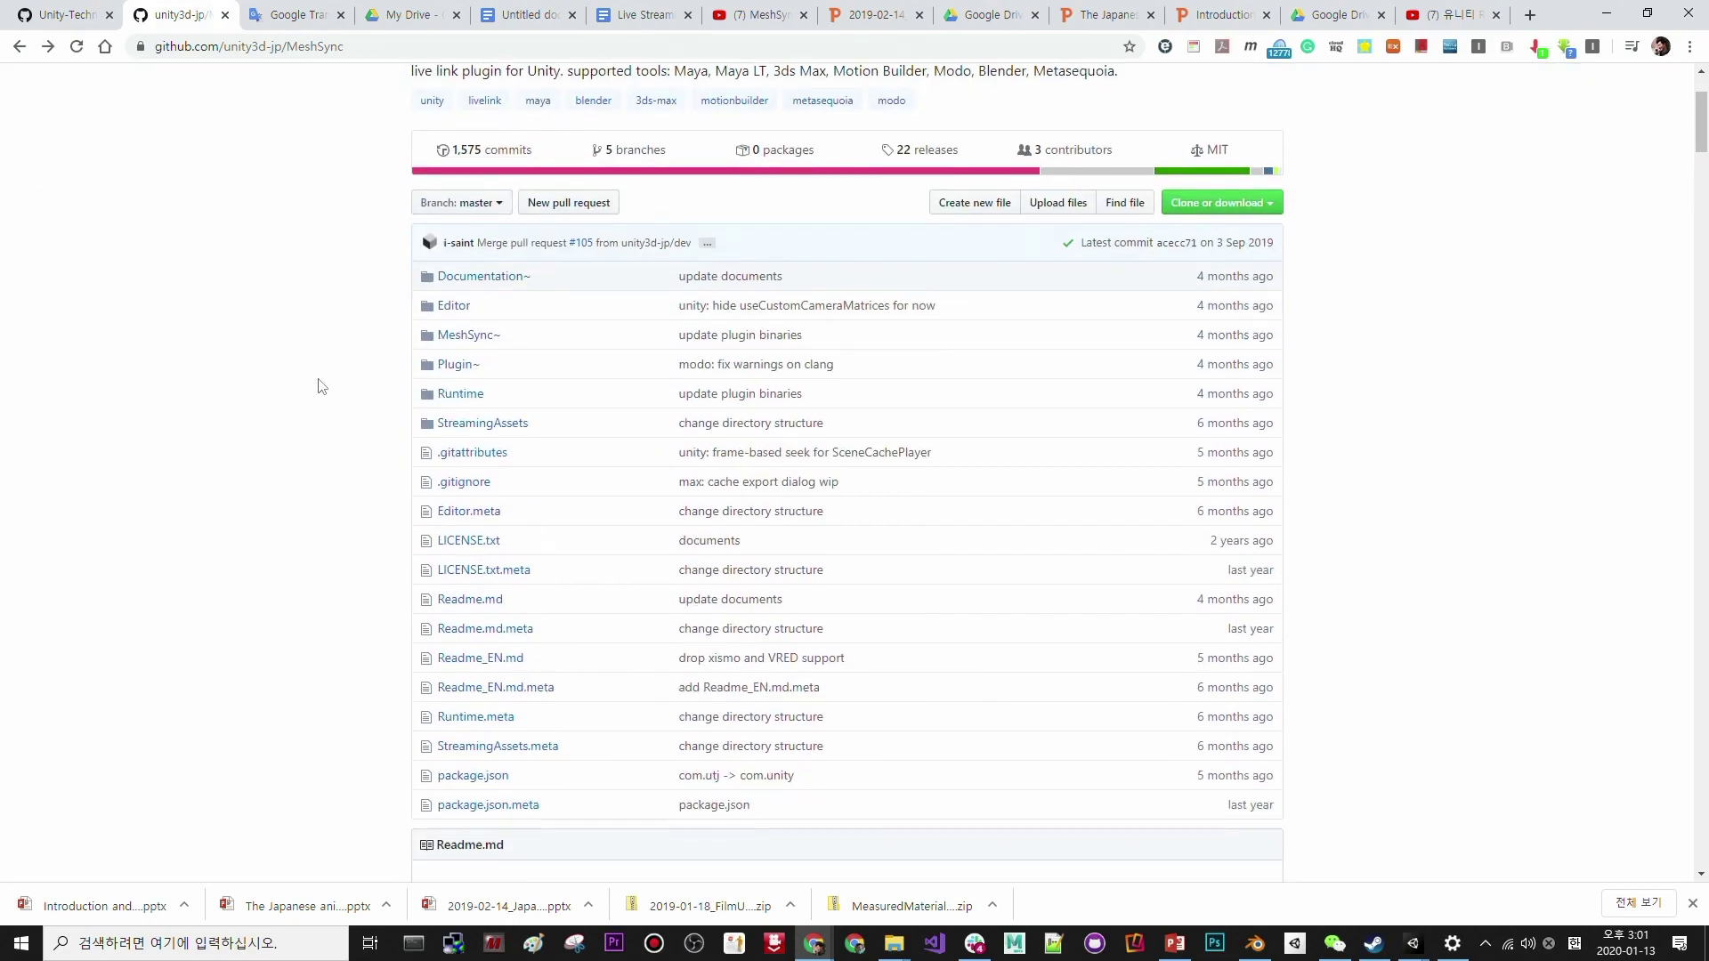
pyautogui.scroll(-4, 322, 385)
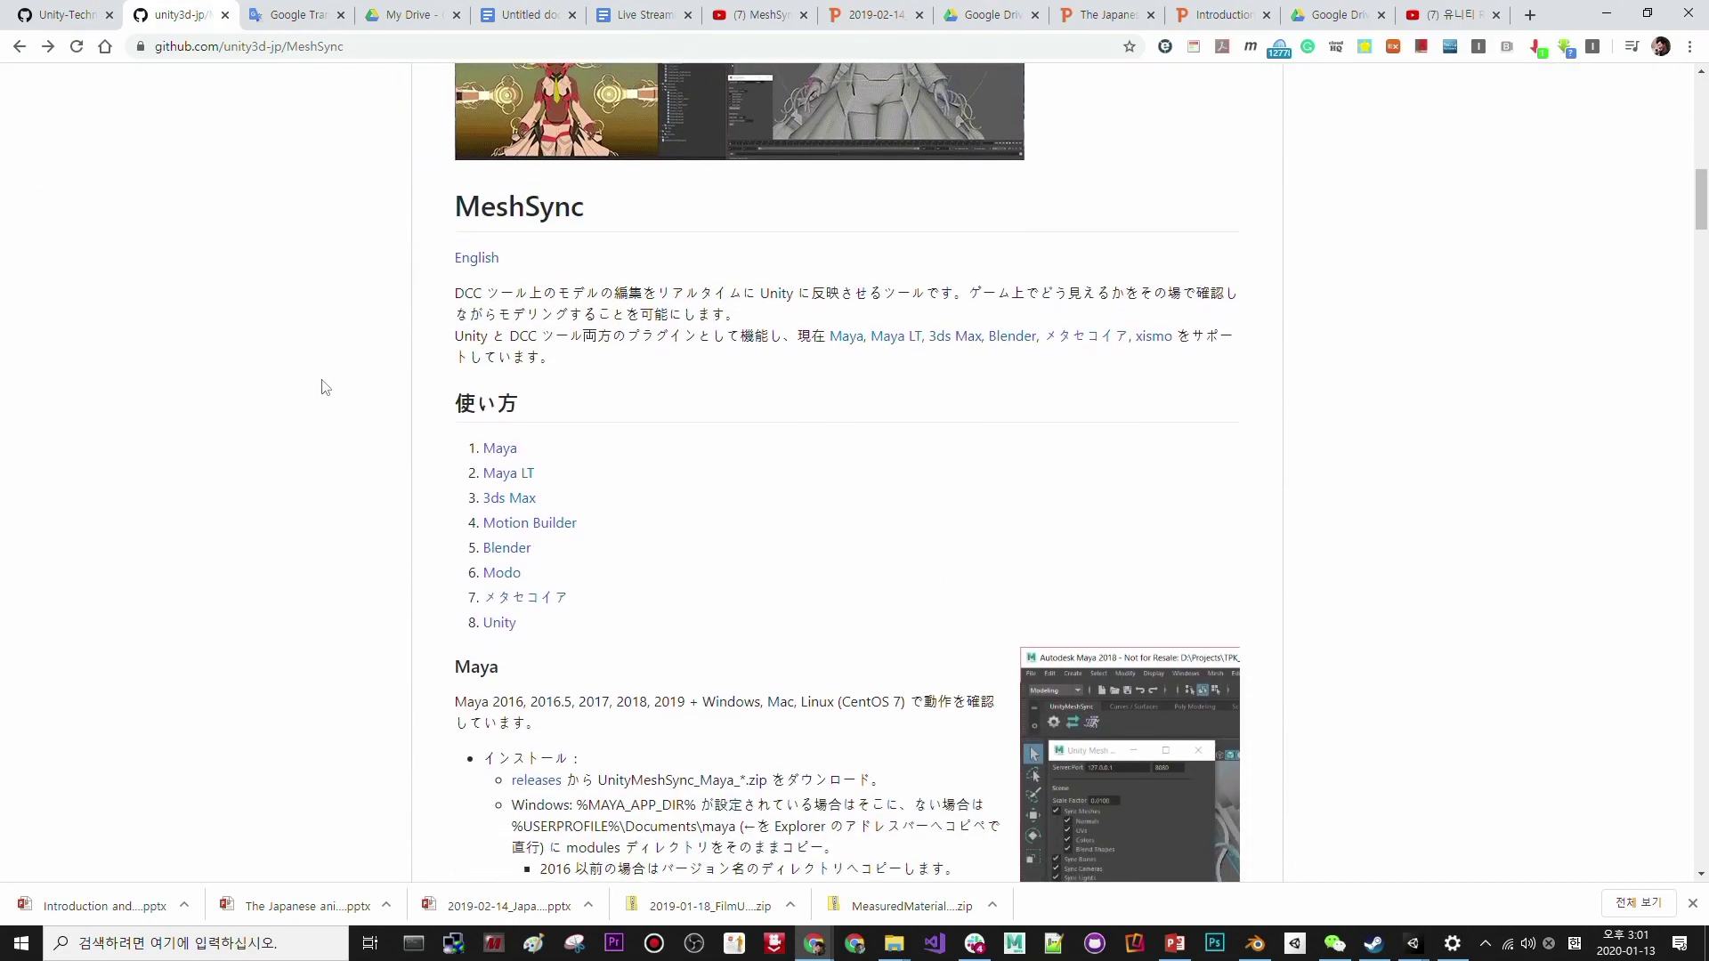
pyautogui.moveTo(537, 516)
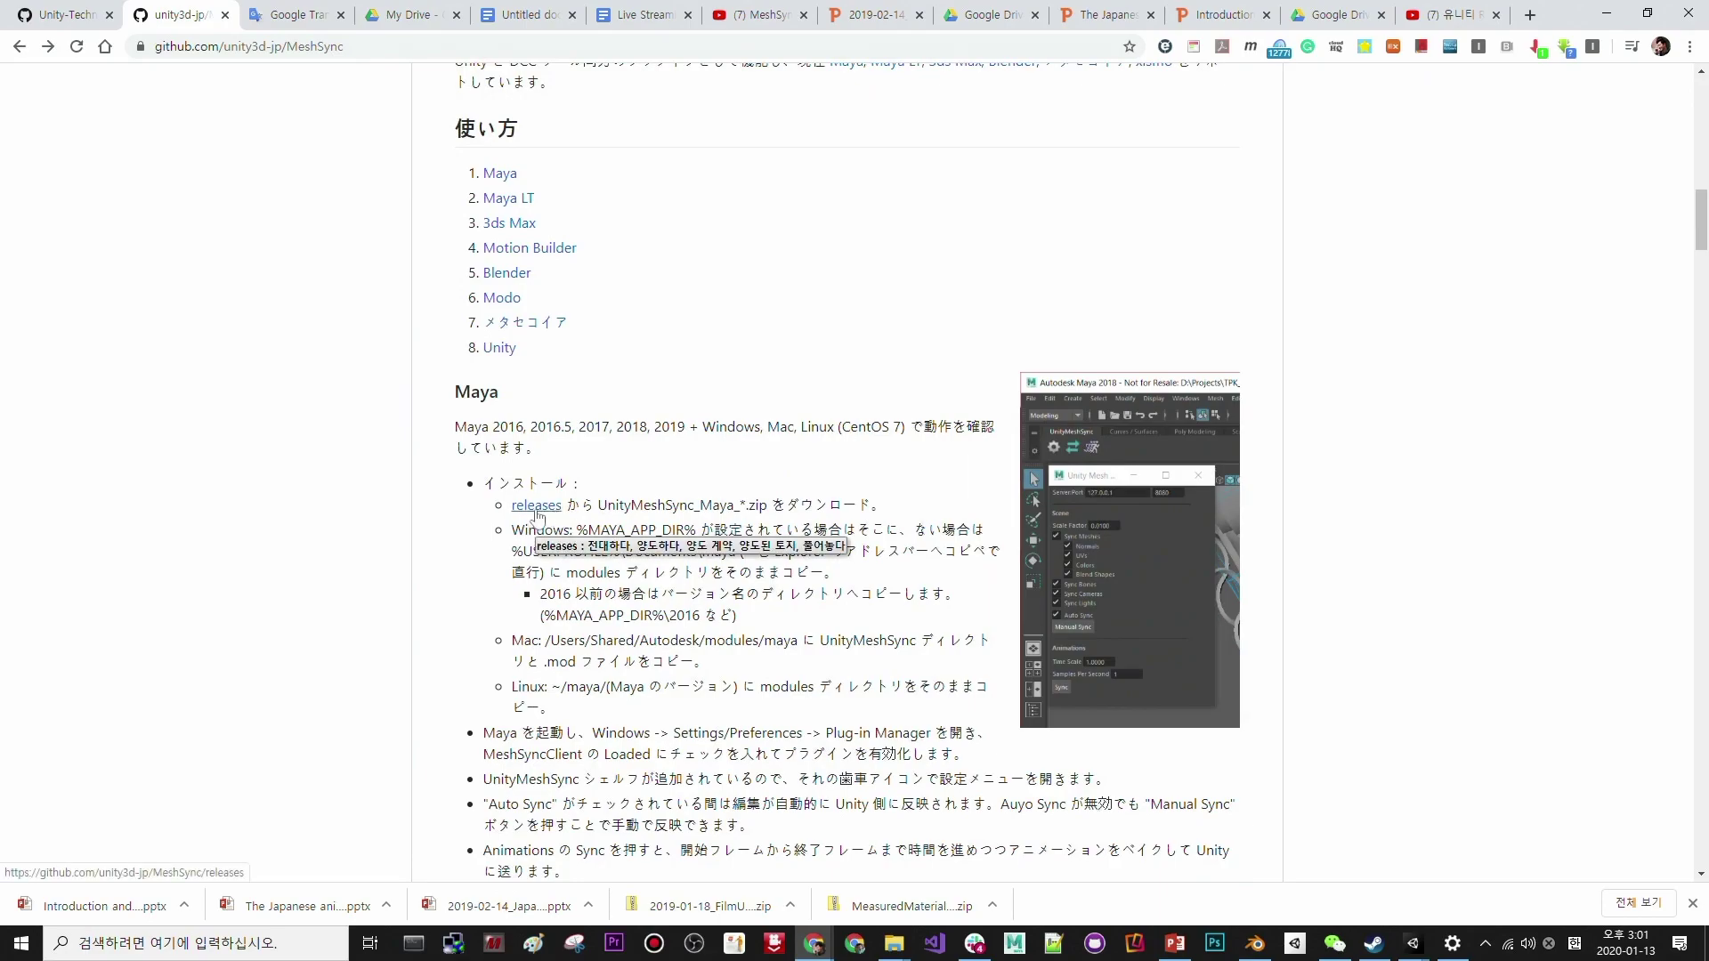
pyautogui.click(536, 506)
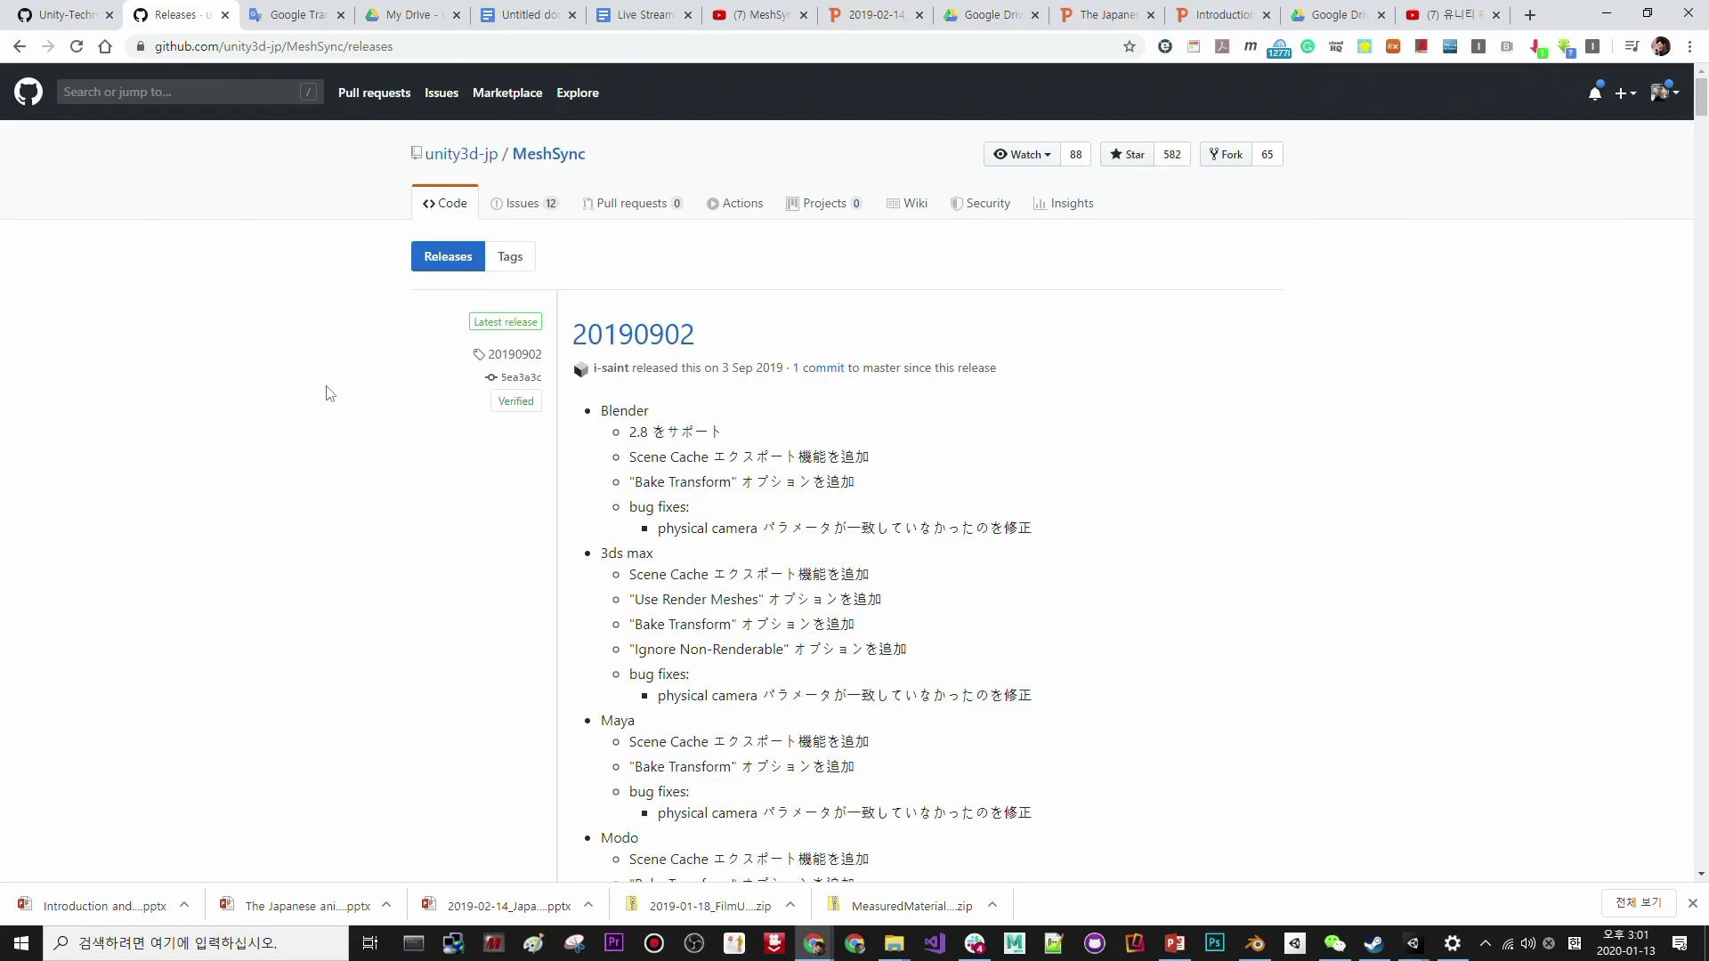
# - Download UnityMeshSync_Blender_Windows.zip from the 20190902 release assets and show the file in its download folder
pyautogui.scroll(-2, 347, 403)
pyautogui.scroll(-9, 360, 411)
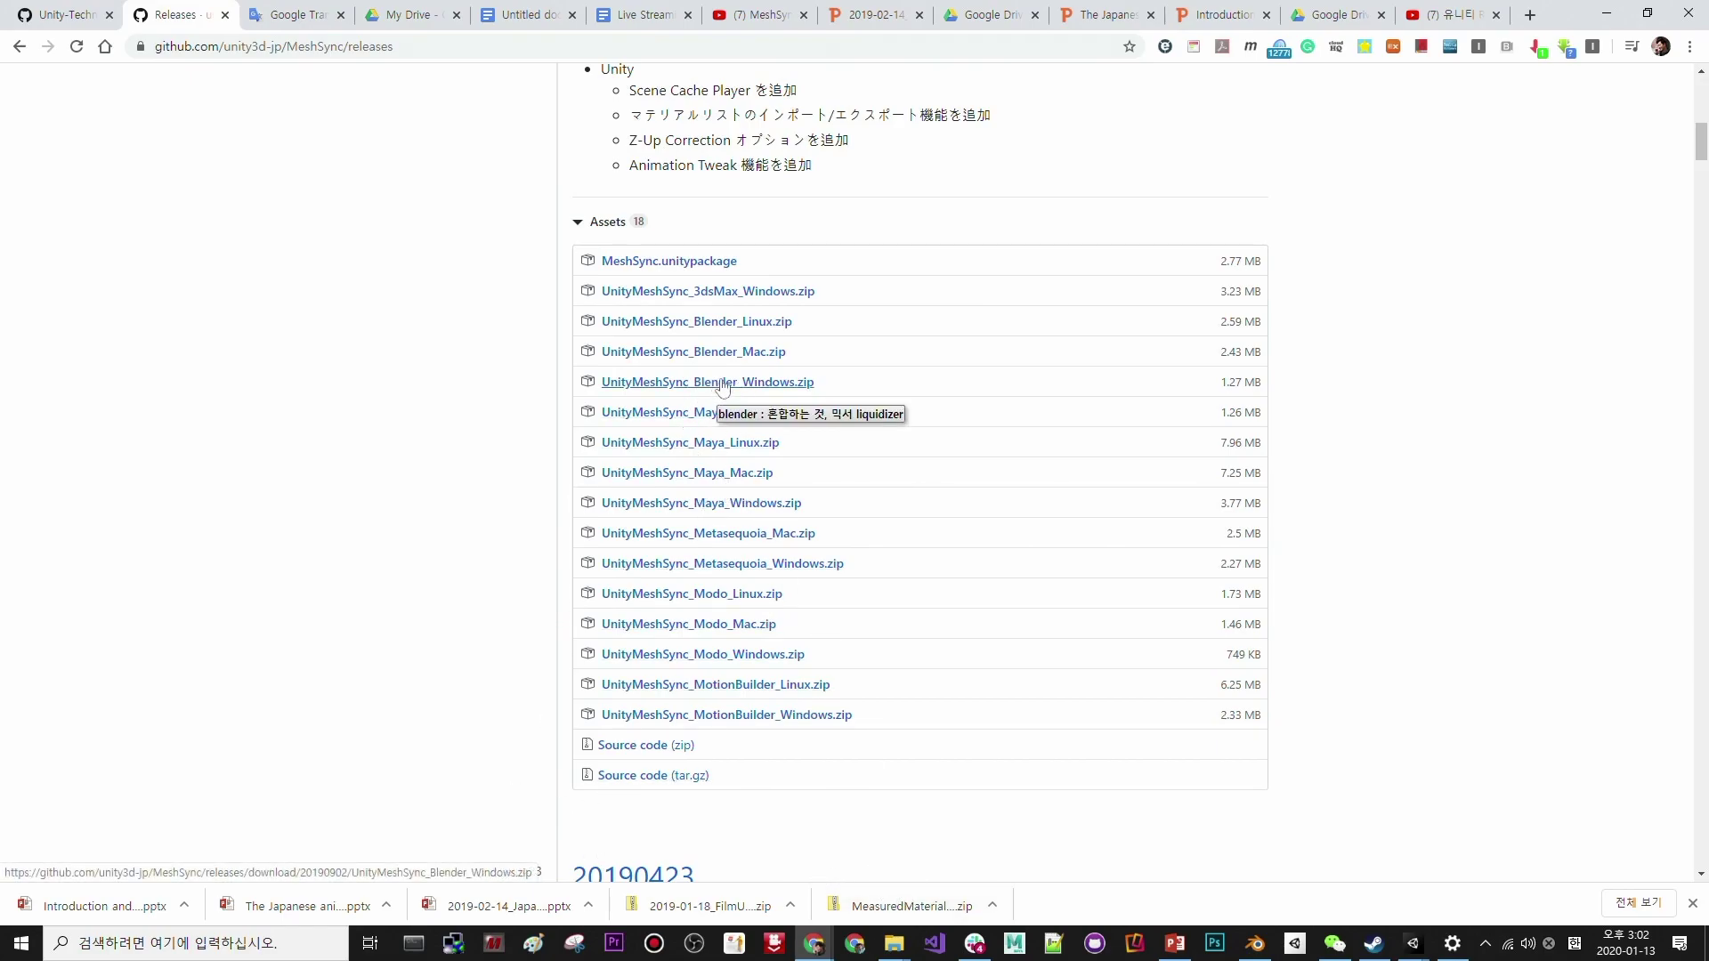
pyautogui.click(695, 715)
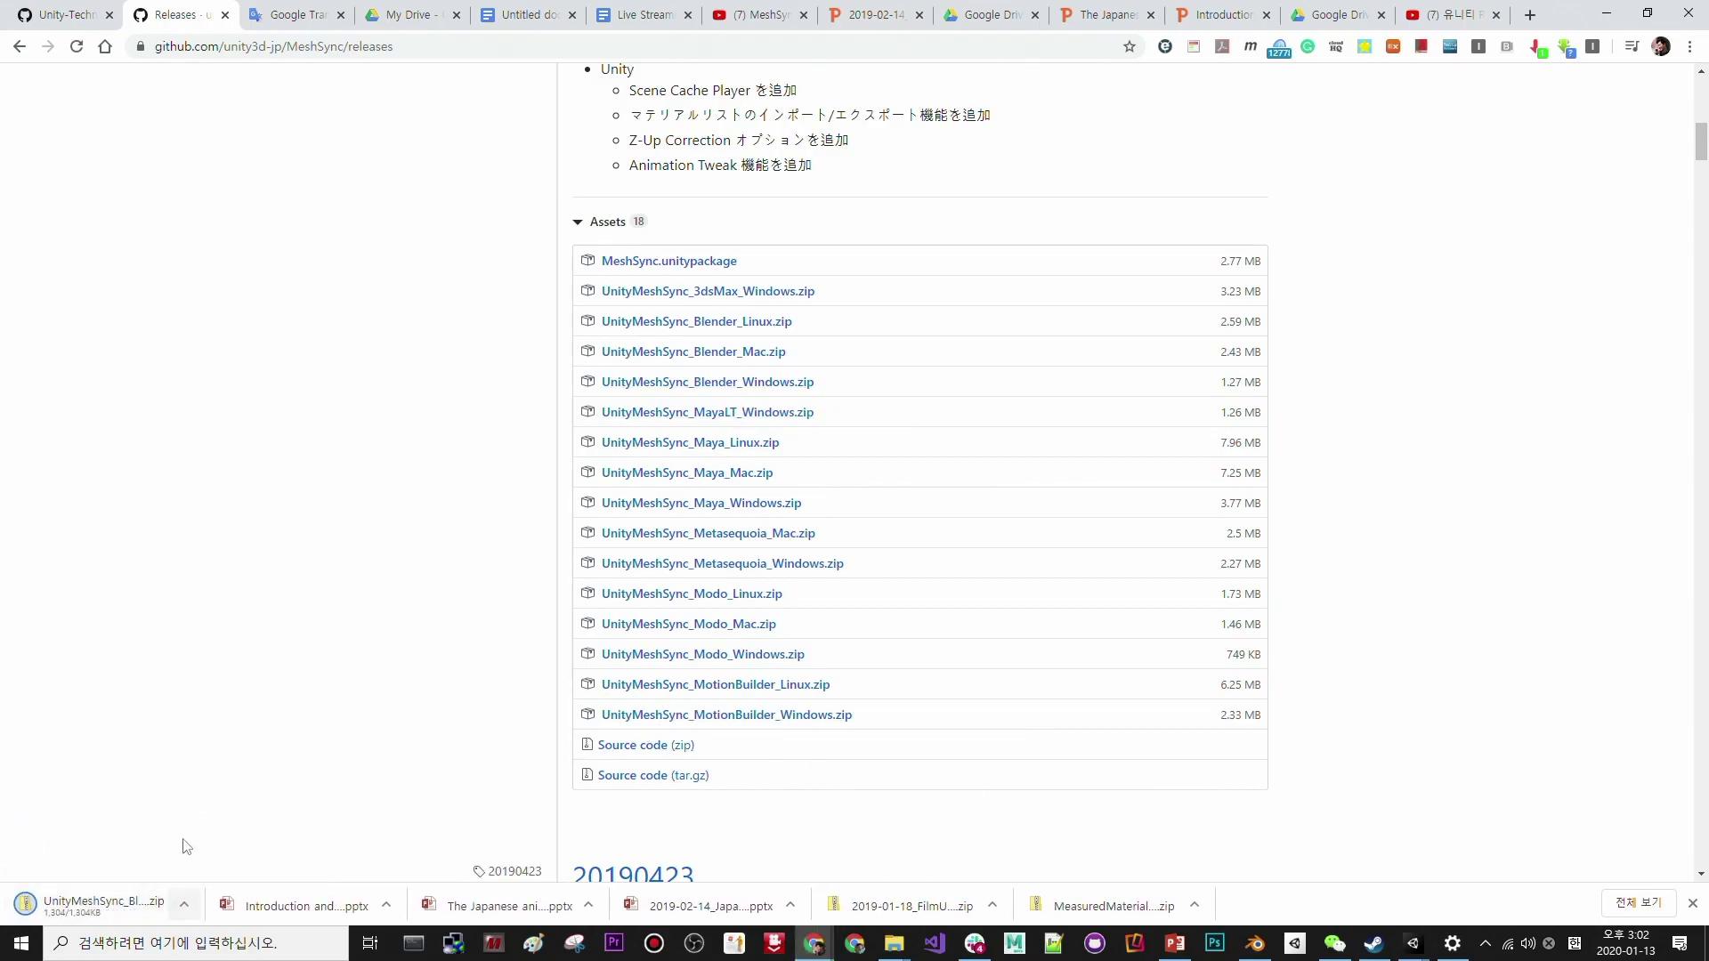
pyautogui.click(183, 905)
pyautogui.click(222, 843)
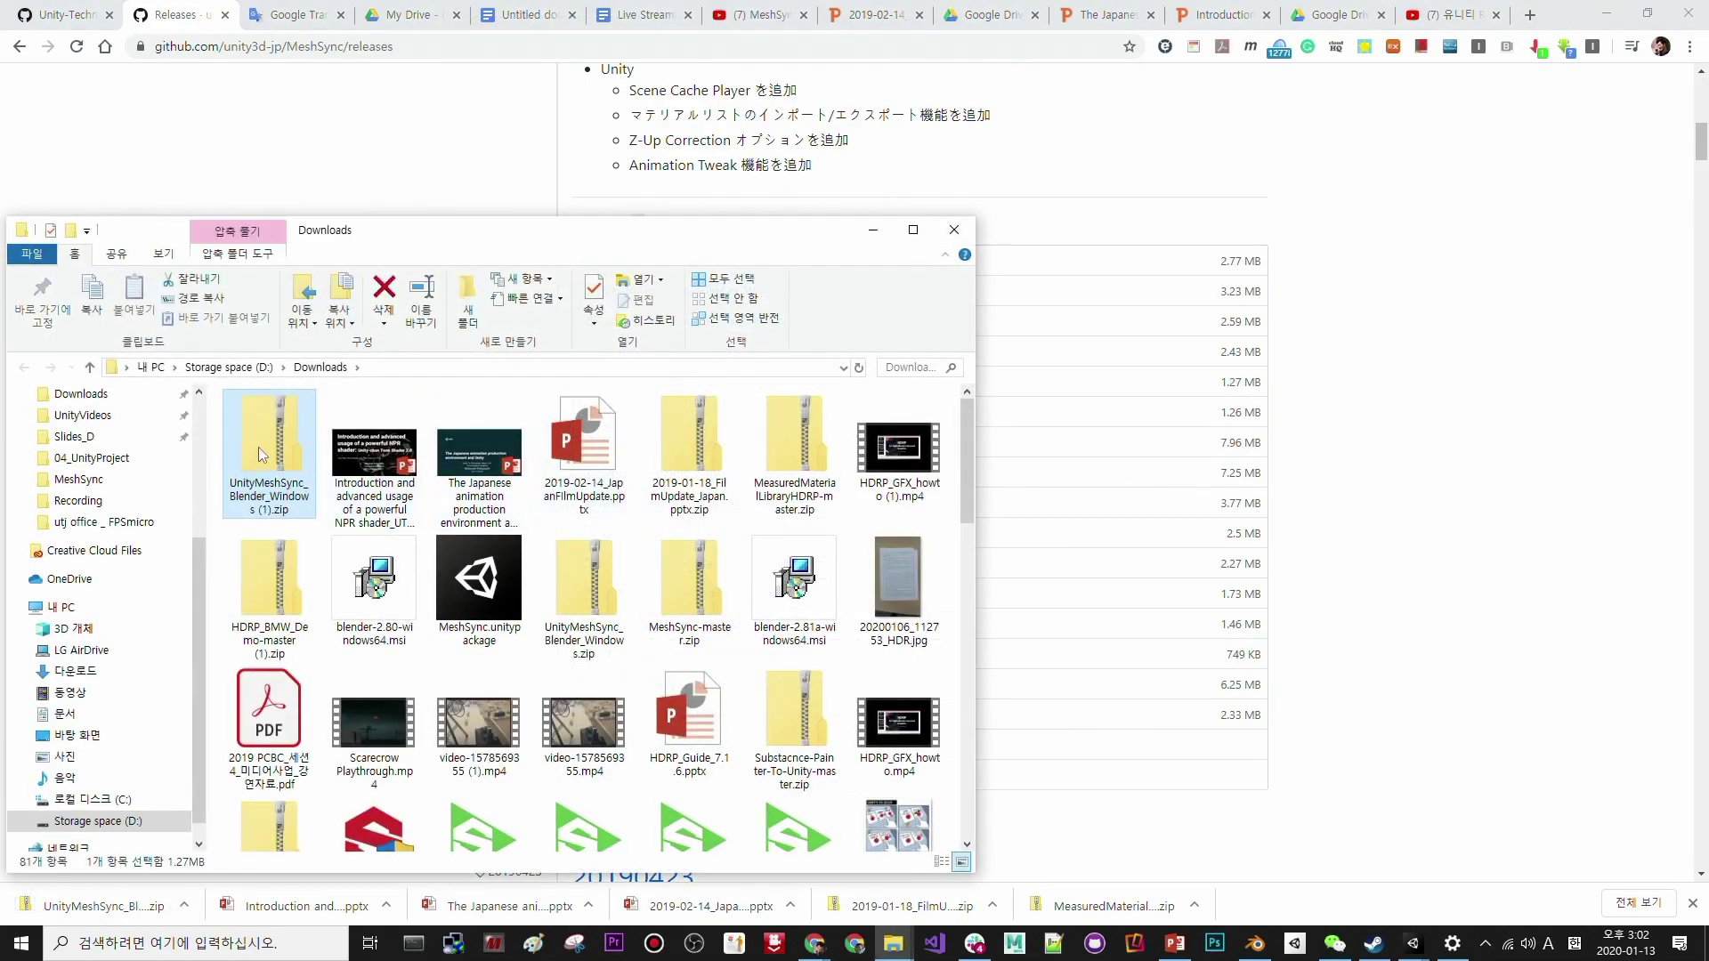
# - Open the downloaded archive's UnityMeshSync_Blender_Windows folder and select blender-2.80.zip among the add-on packages
pyautogui.doubleClick(258, 447)
pyautogui.doubleClick(355, 423)
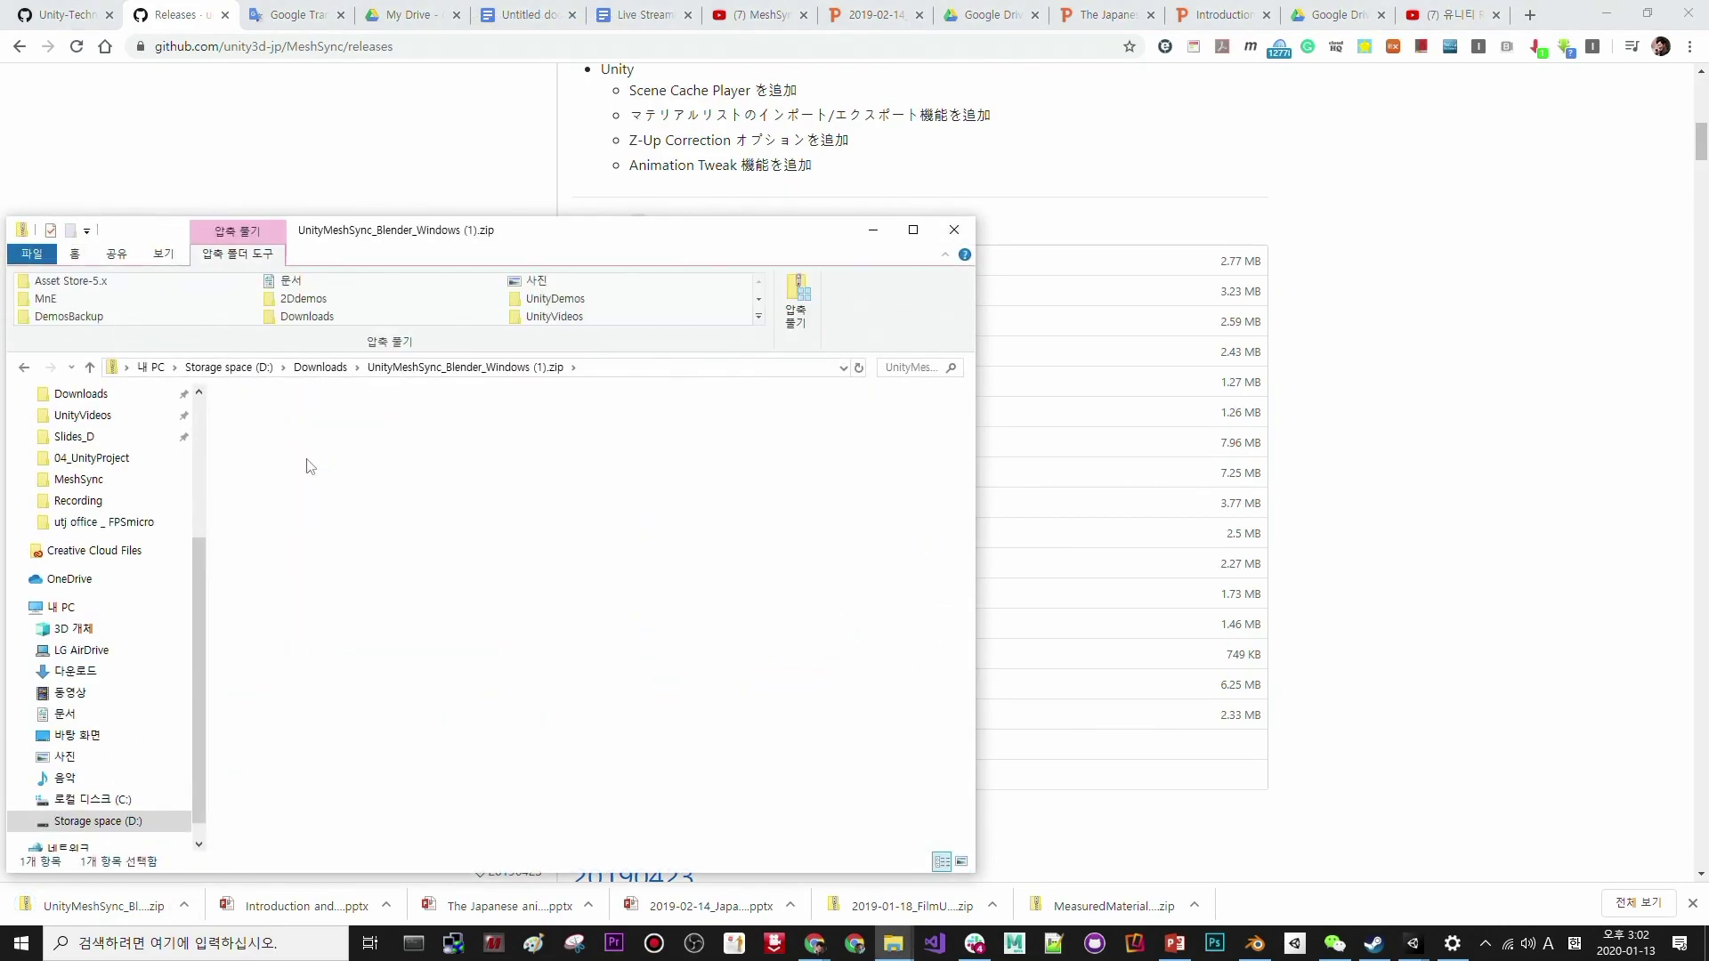
pyautogui.click(300, 423)
pyautogui.click(305, 440)
pyautogui.click(305, 421)
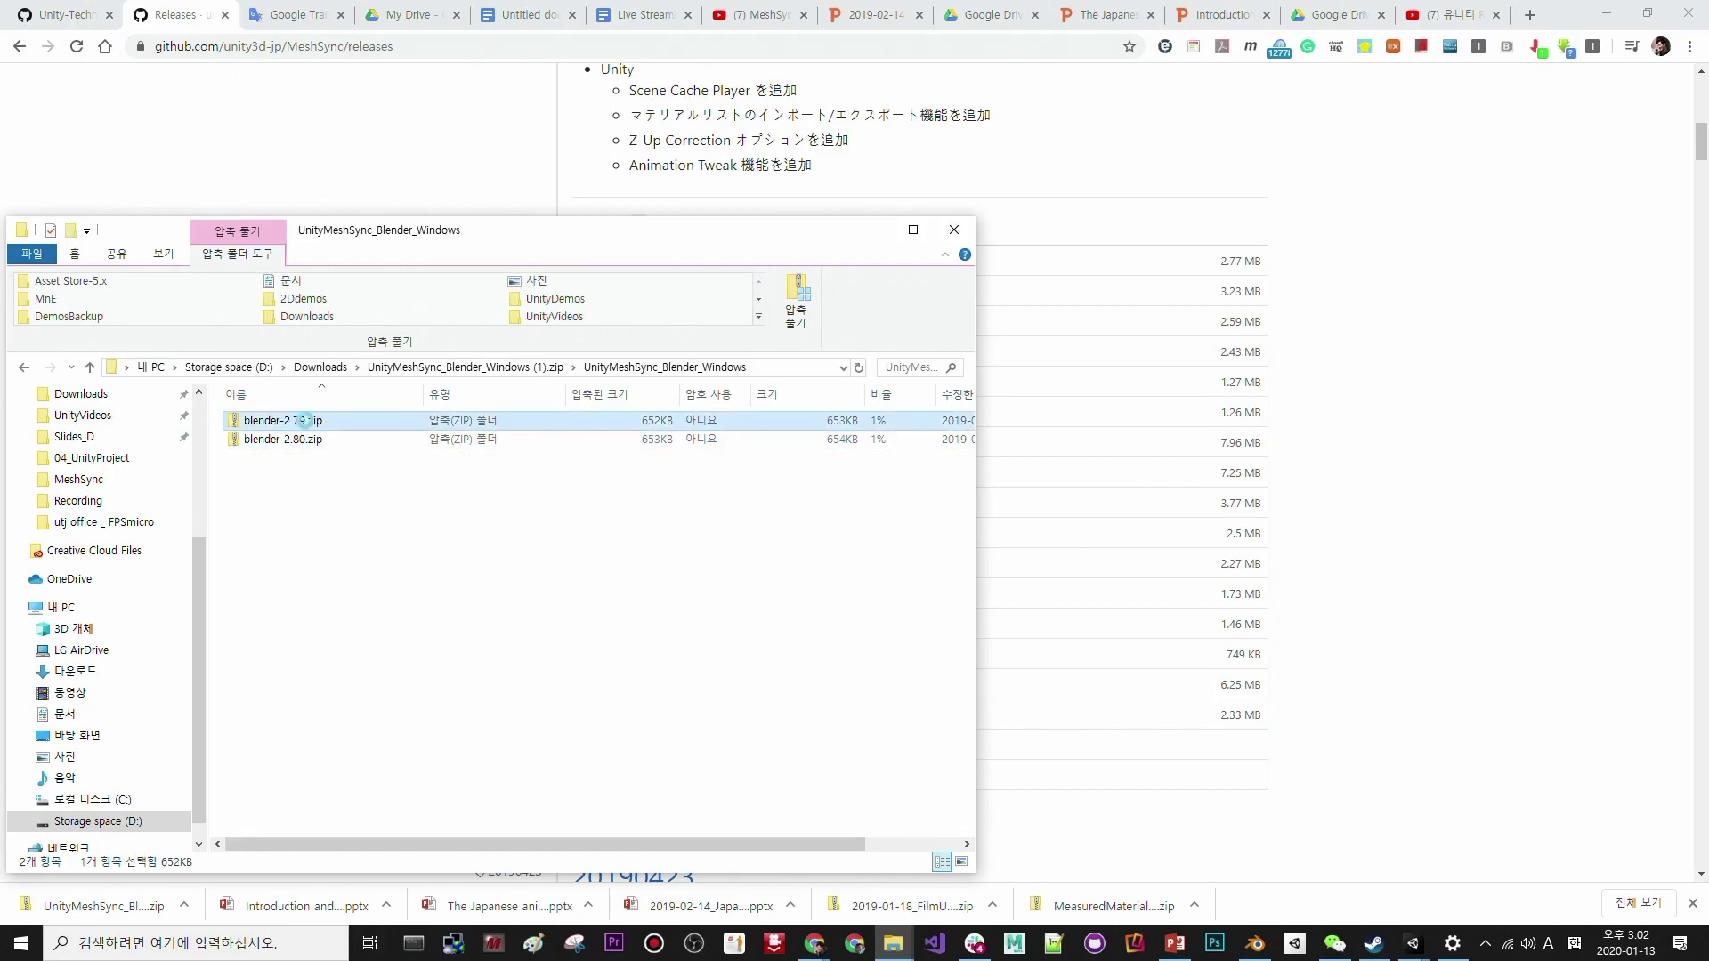
pyautogui.click(308, 443)
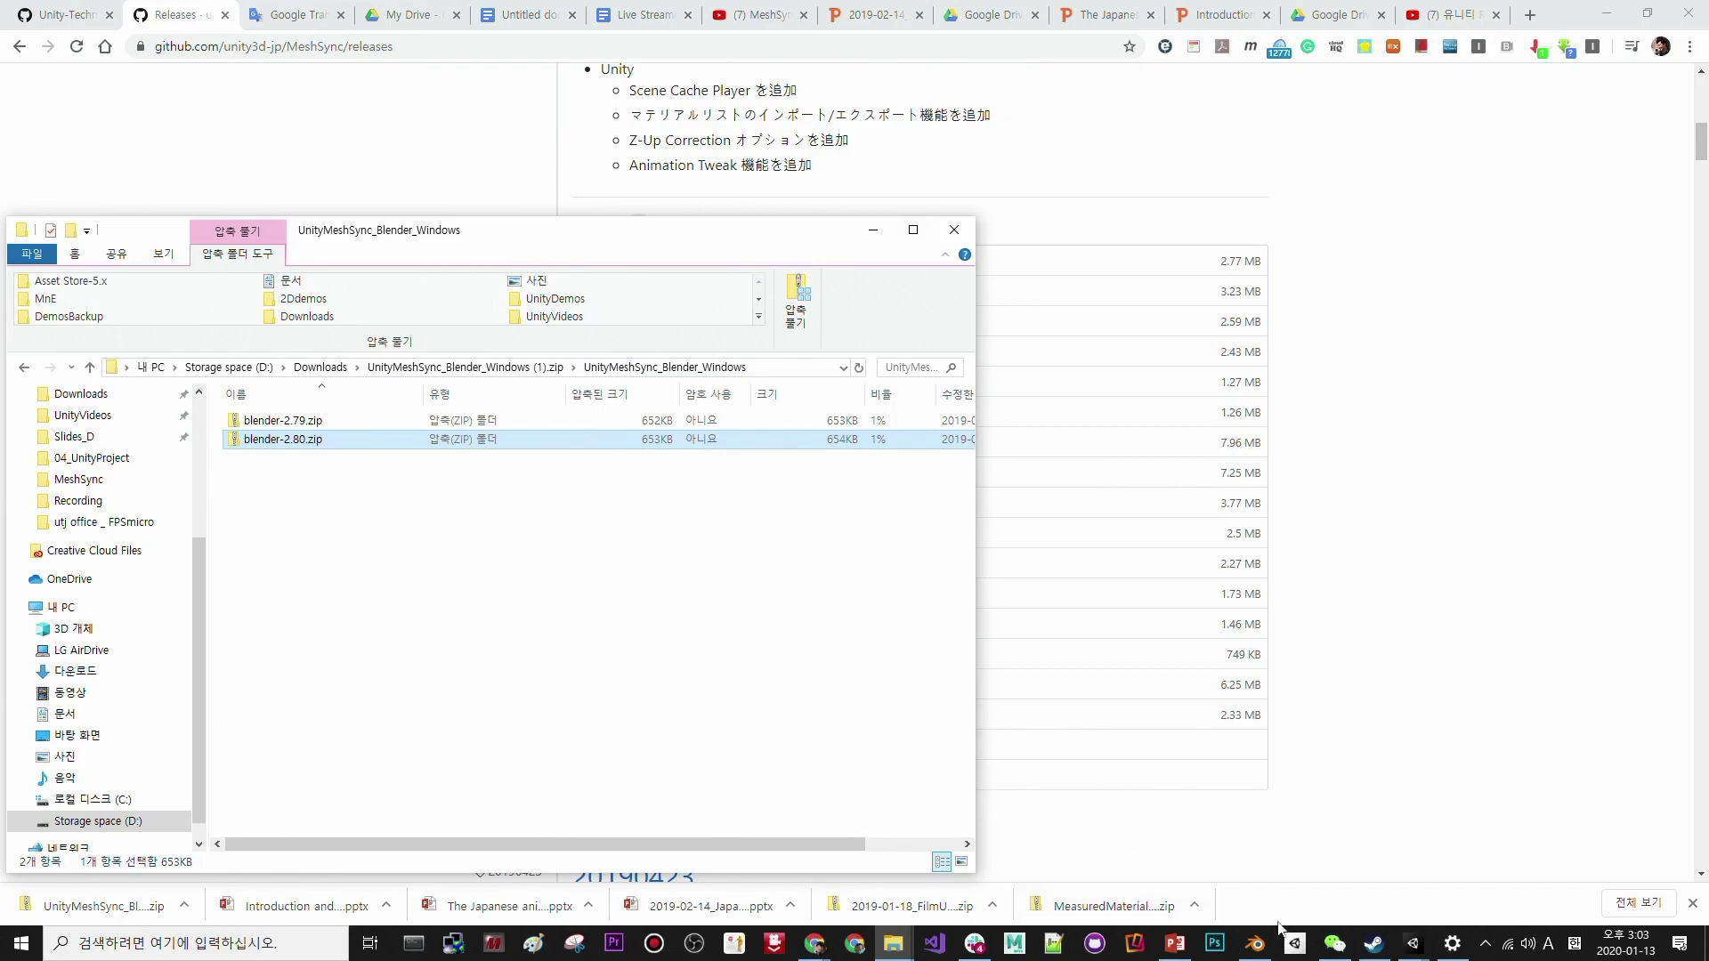
# - Switch to Blender and install the MeshSync add-on from blender-2.80.zip through the add-on preferences, with overwriting enabled
pyautogui.click(1255, 943)
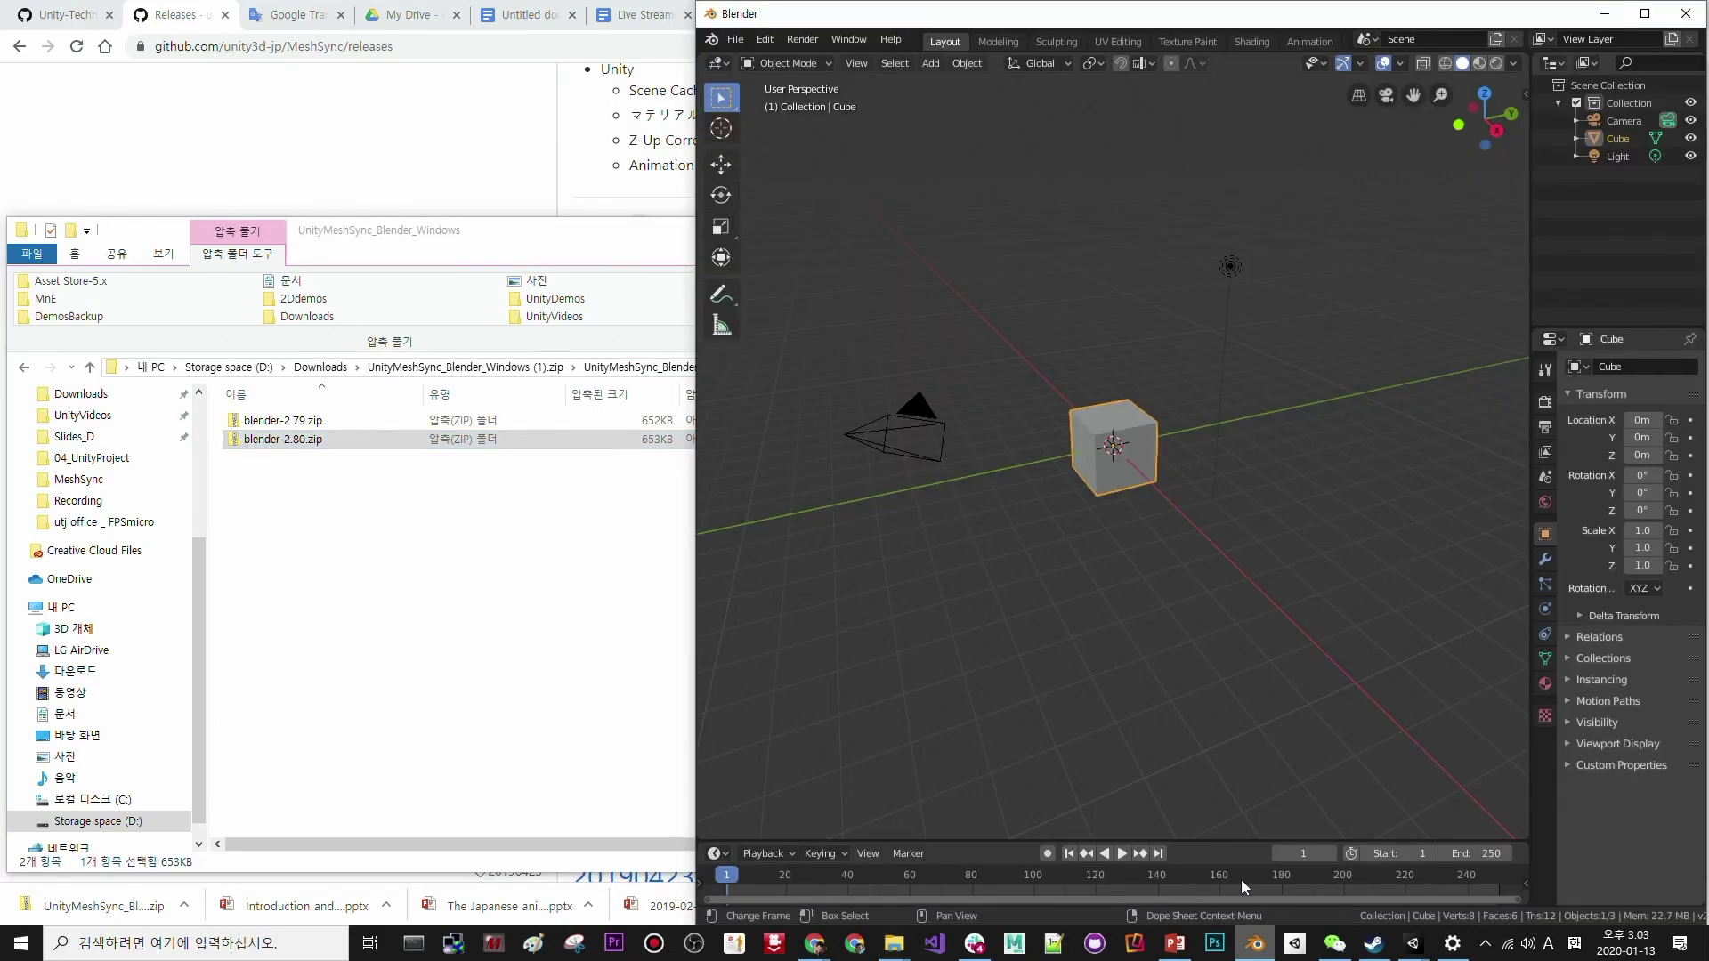
pyautogui.click(735, 42)
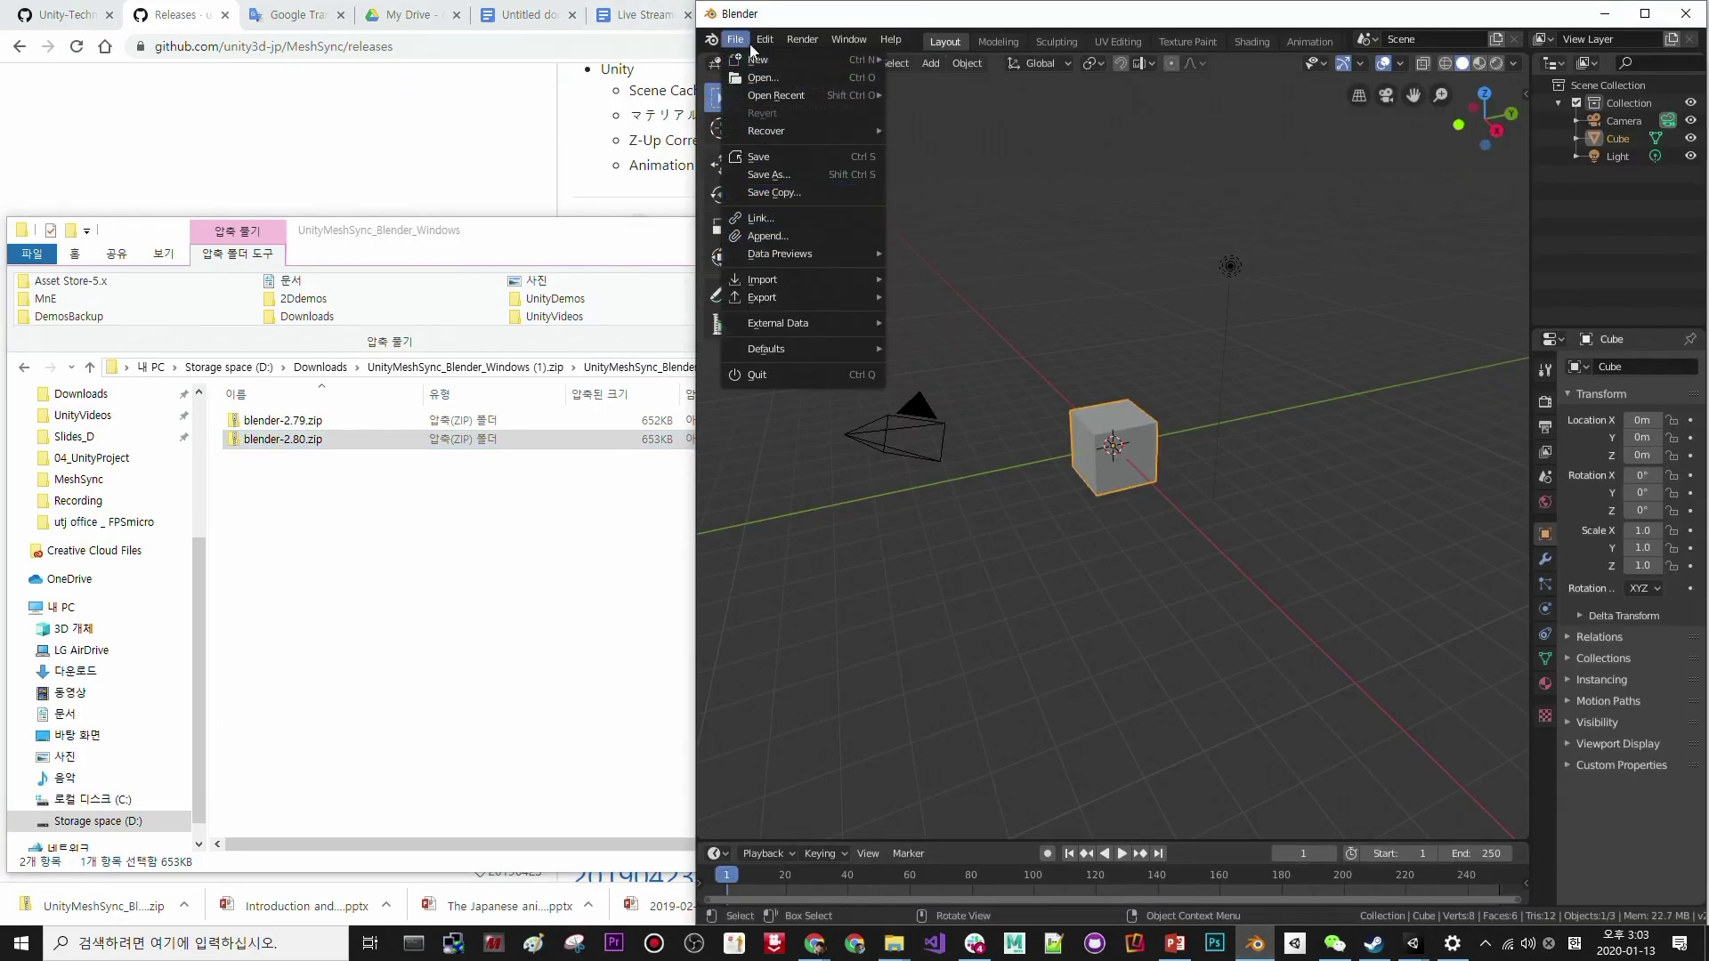
pyautogui.moveTo(765, 39)
pyautogui.click(824, 278)
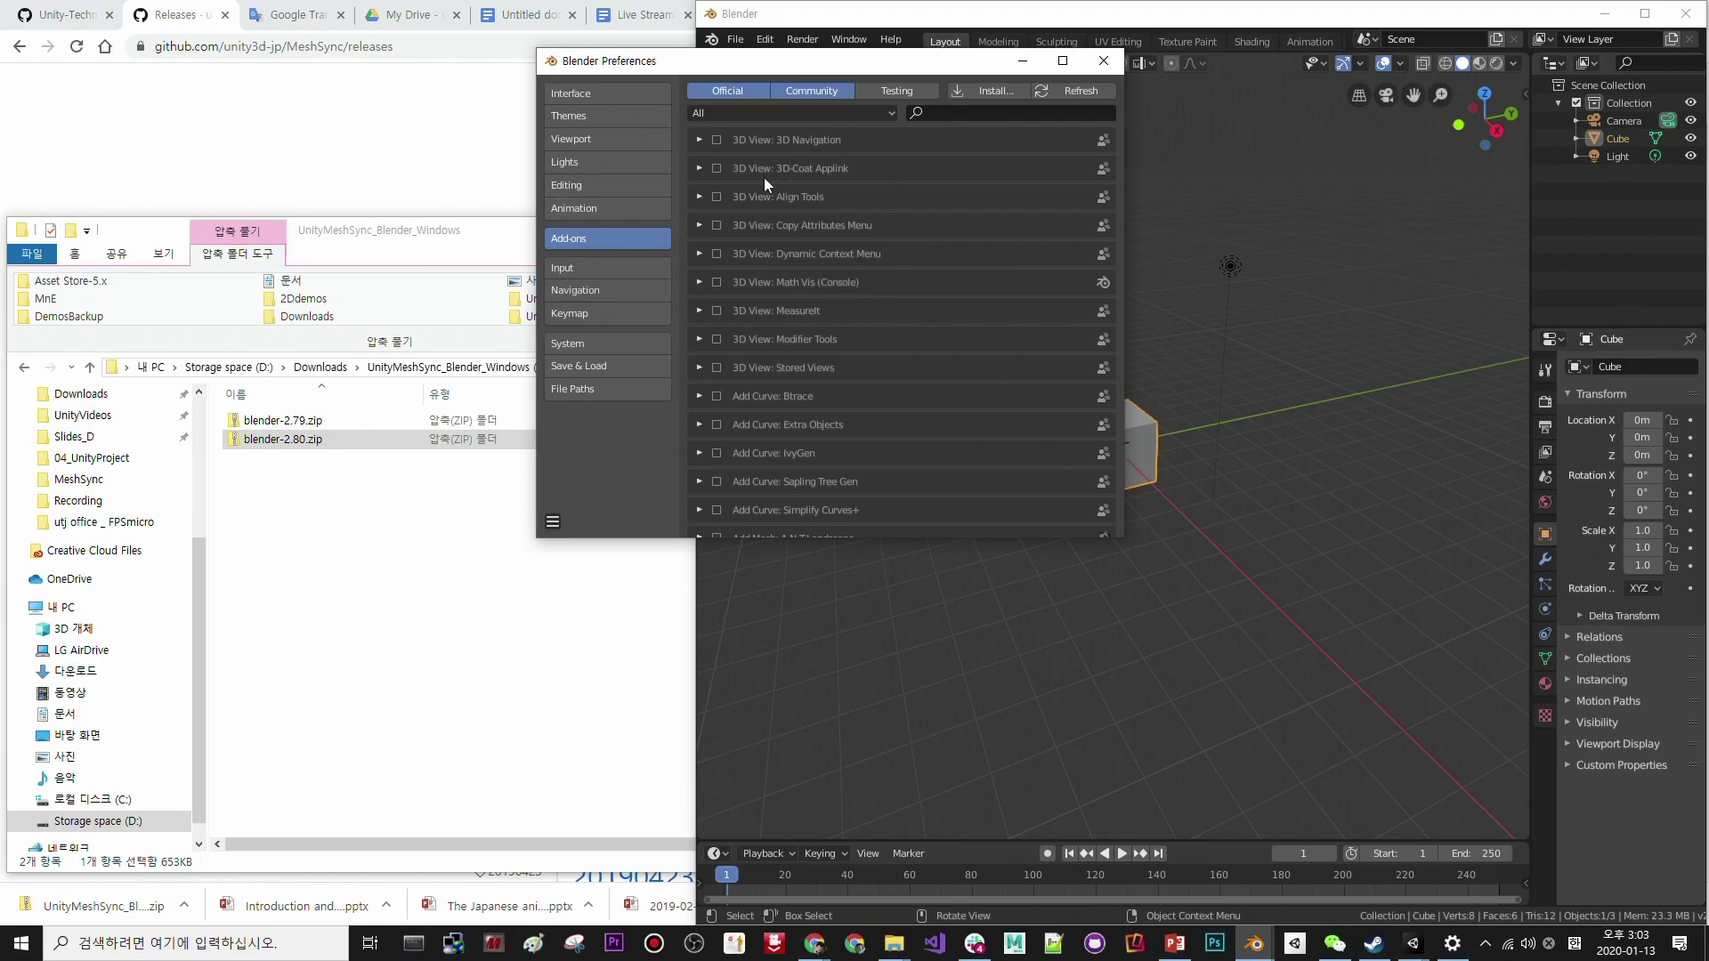
pyautogui.click(980, 87)
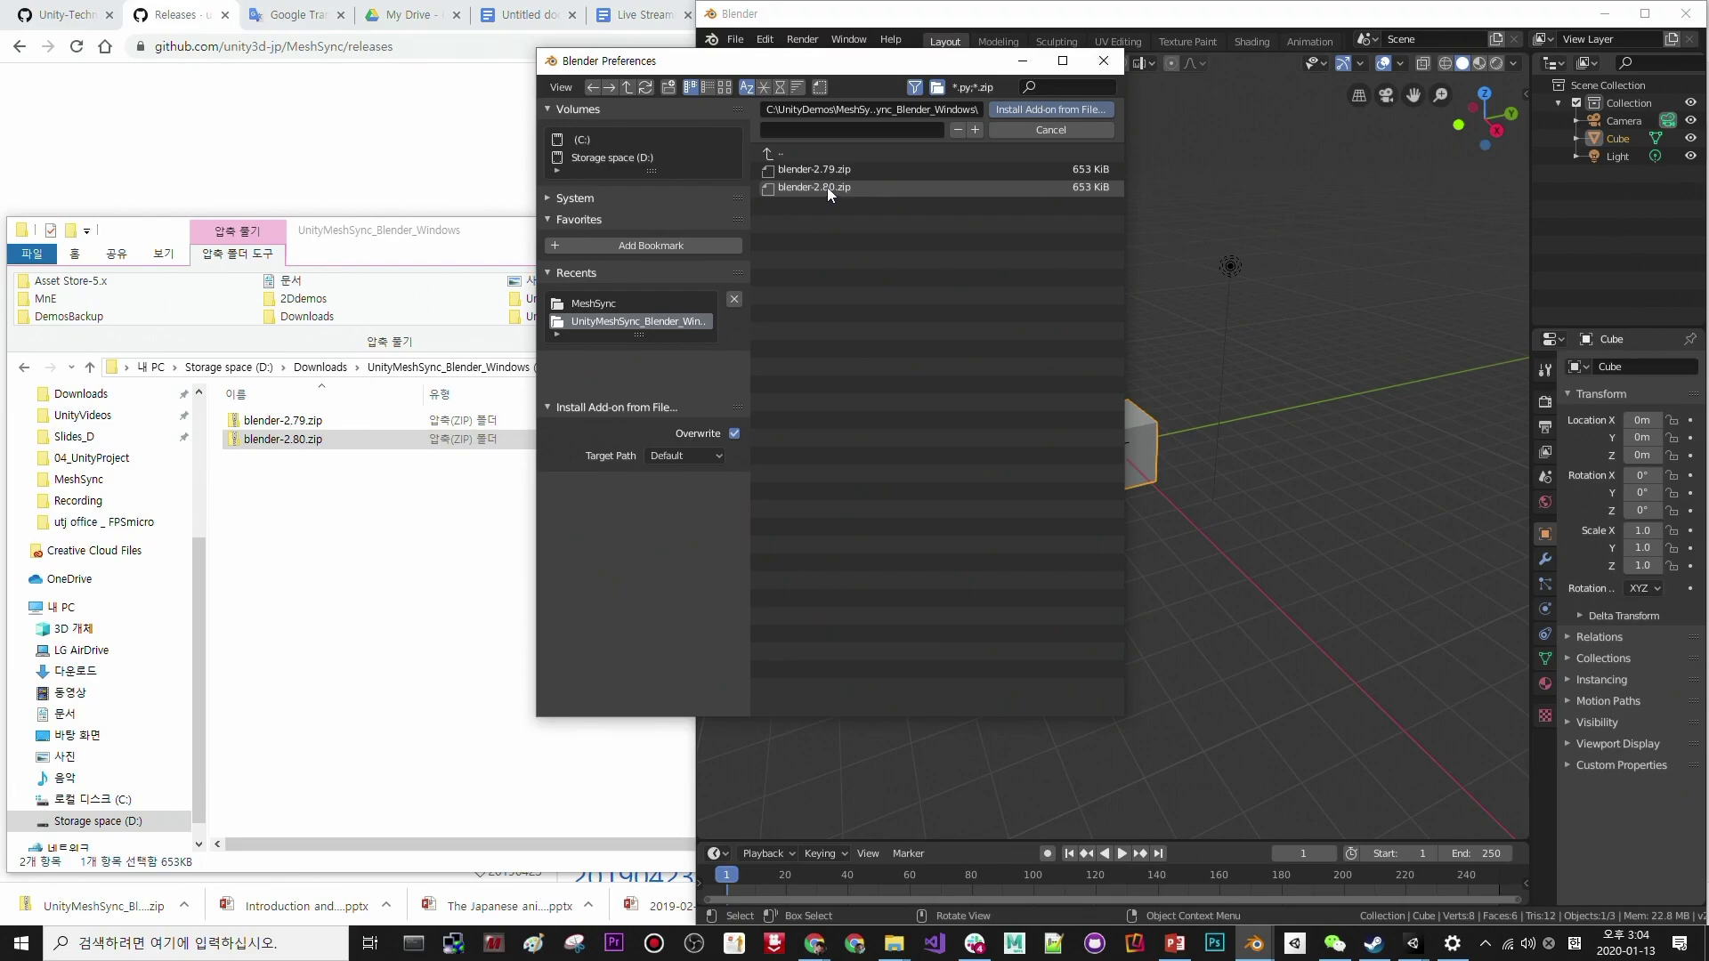
pyautogui.click(826, 186)
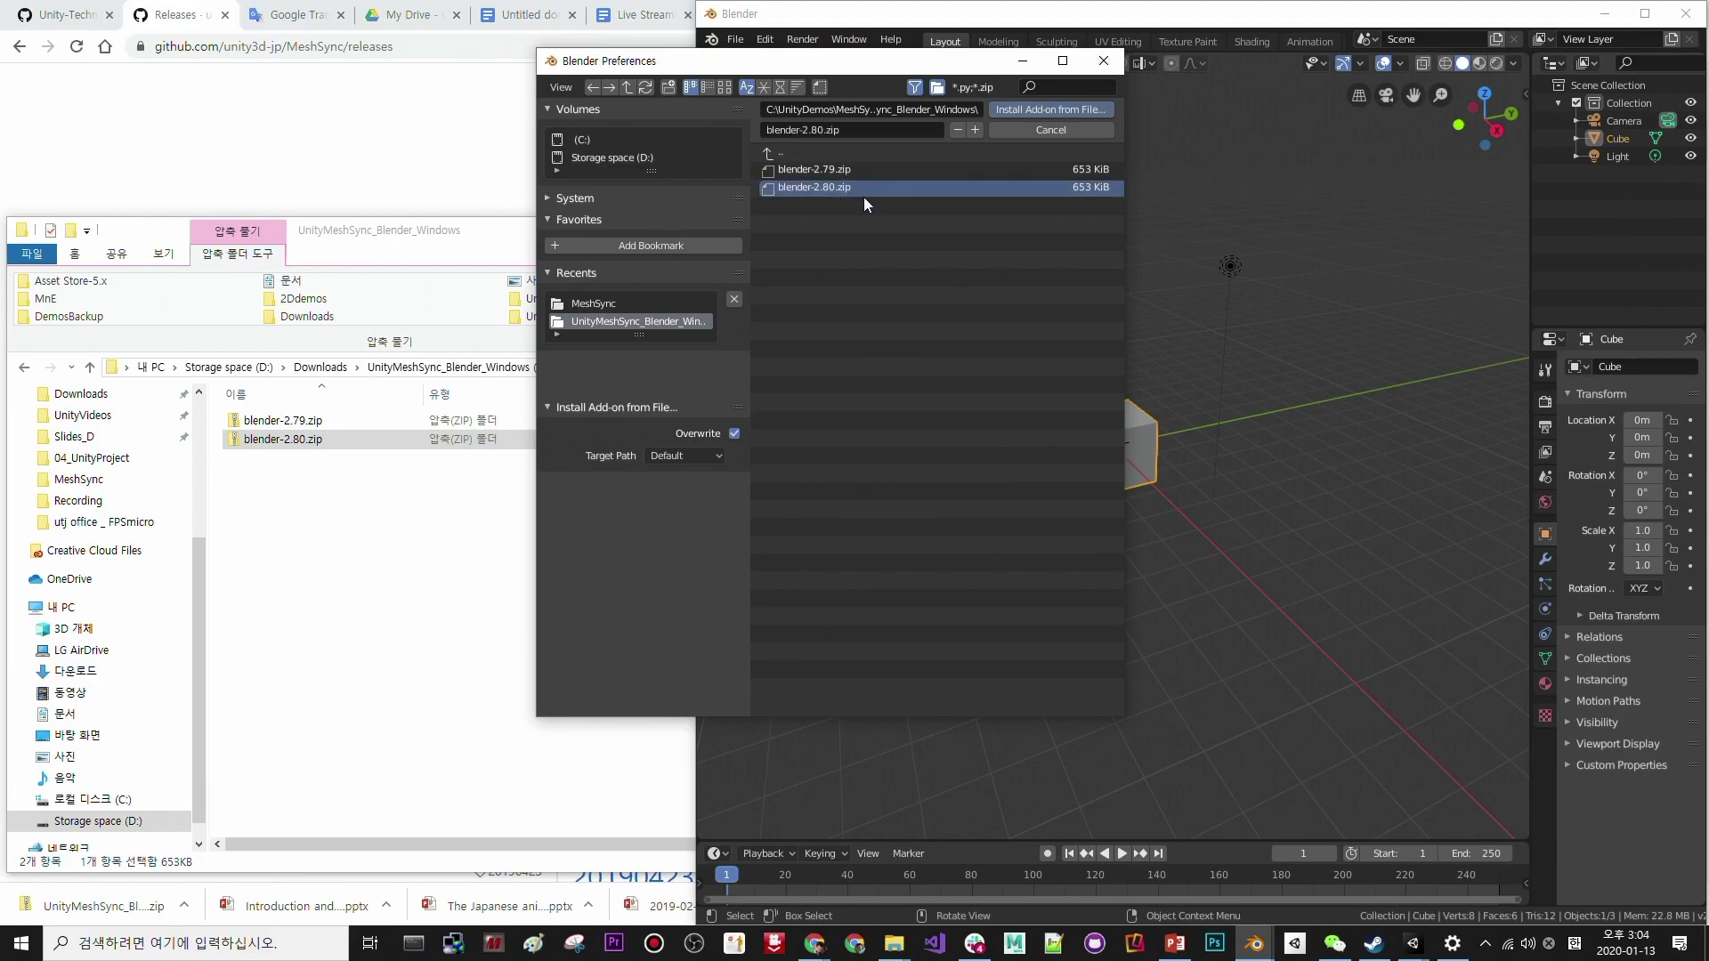
pyautogui.click(1043, 110)
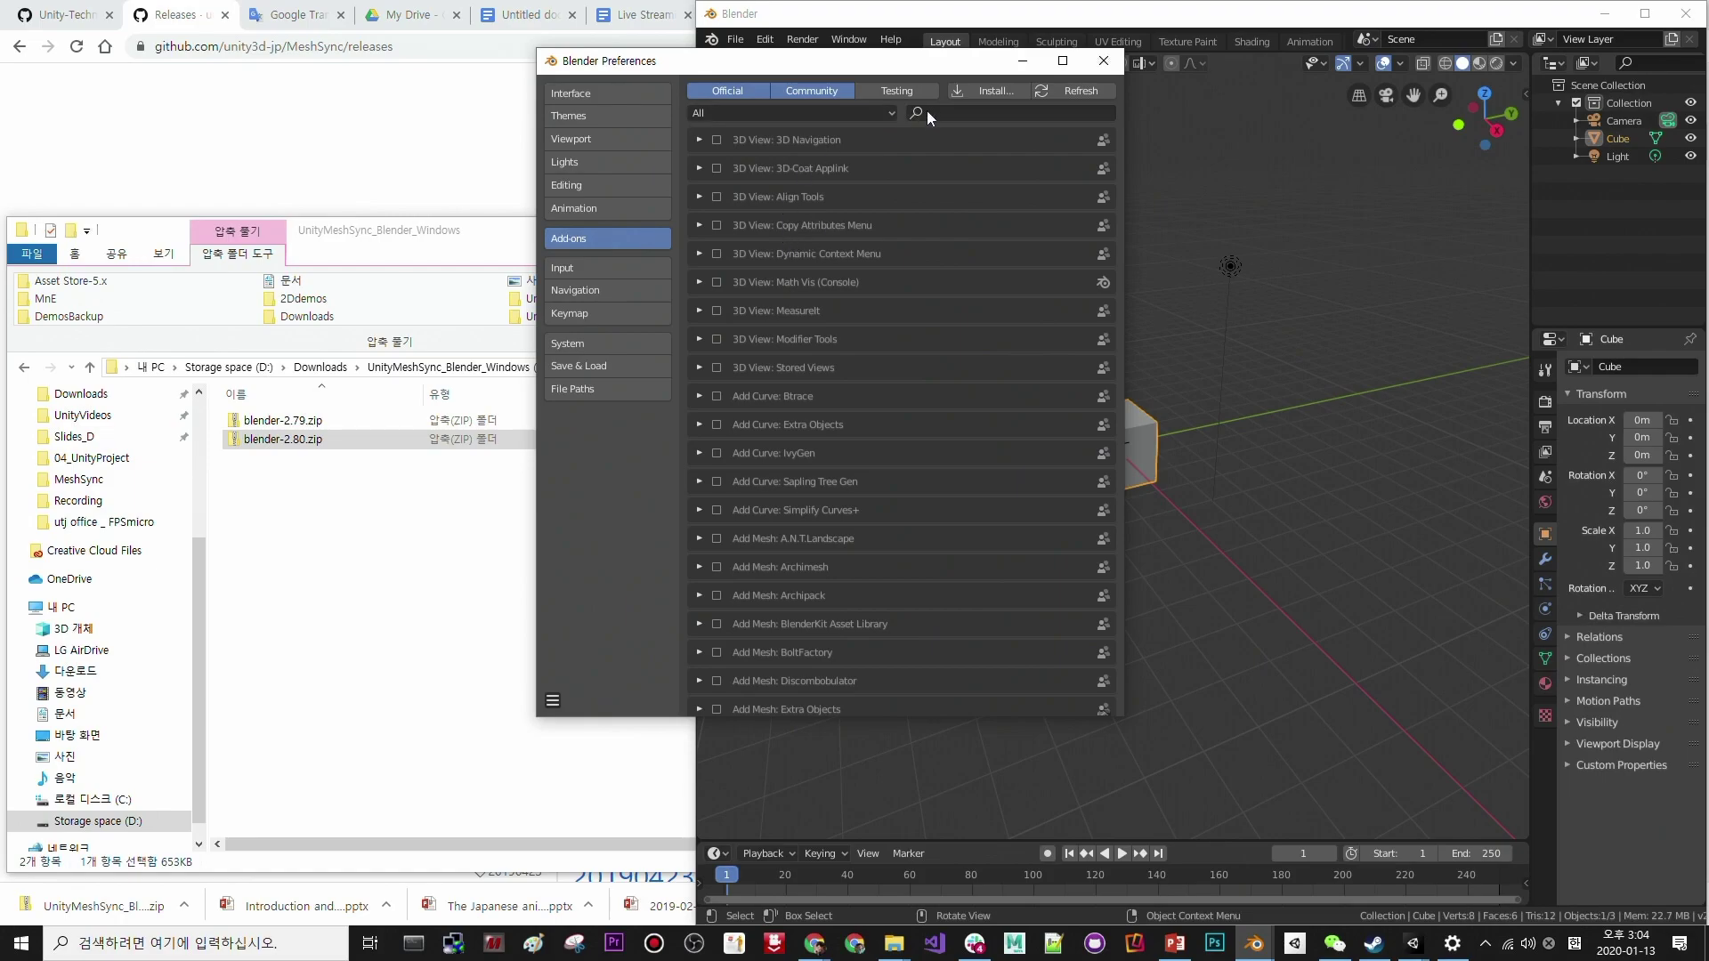
# - Search the add-ons for "unity" to check the Import-Export: Unity Mesh Sync entry, and close the preferences
pyautogui.click(966, 114)
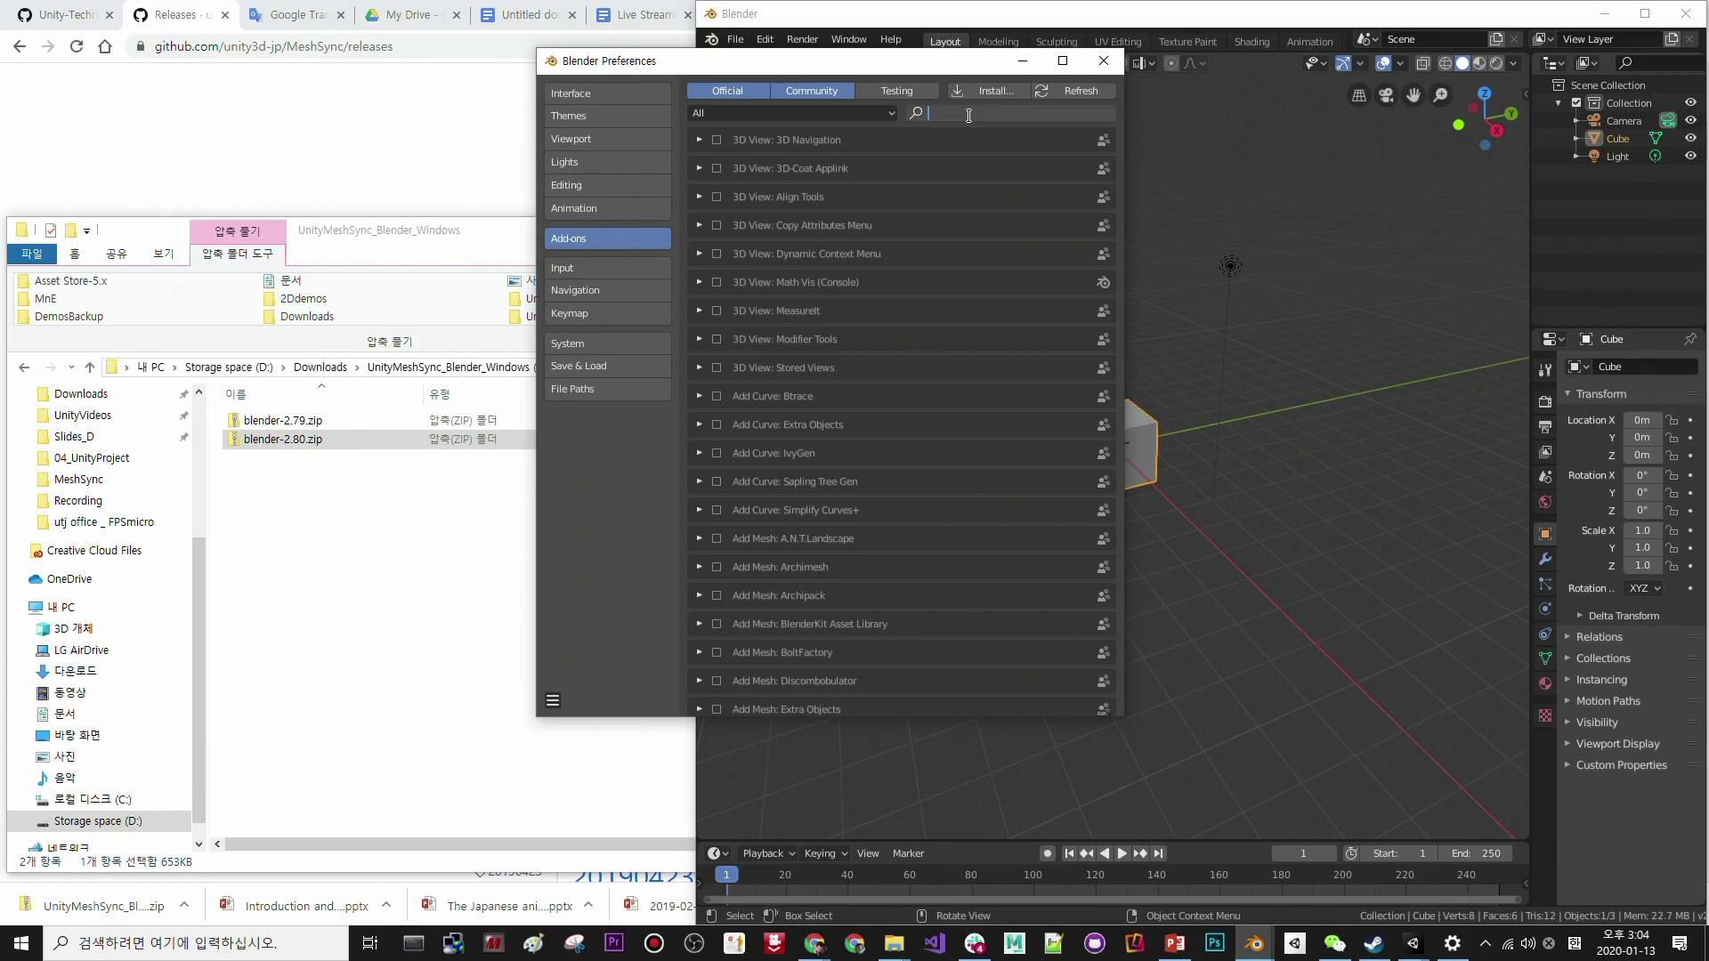
pyautogui.write('unity')
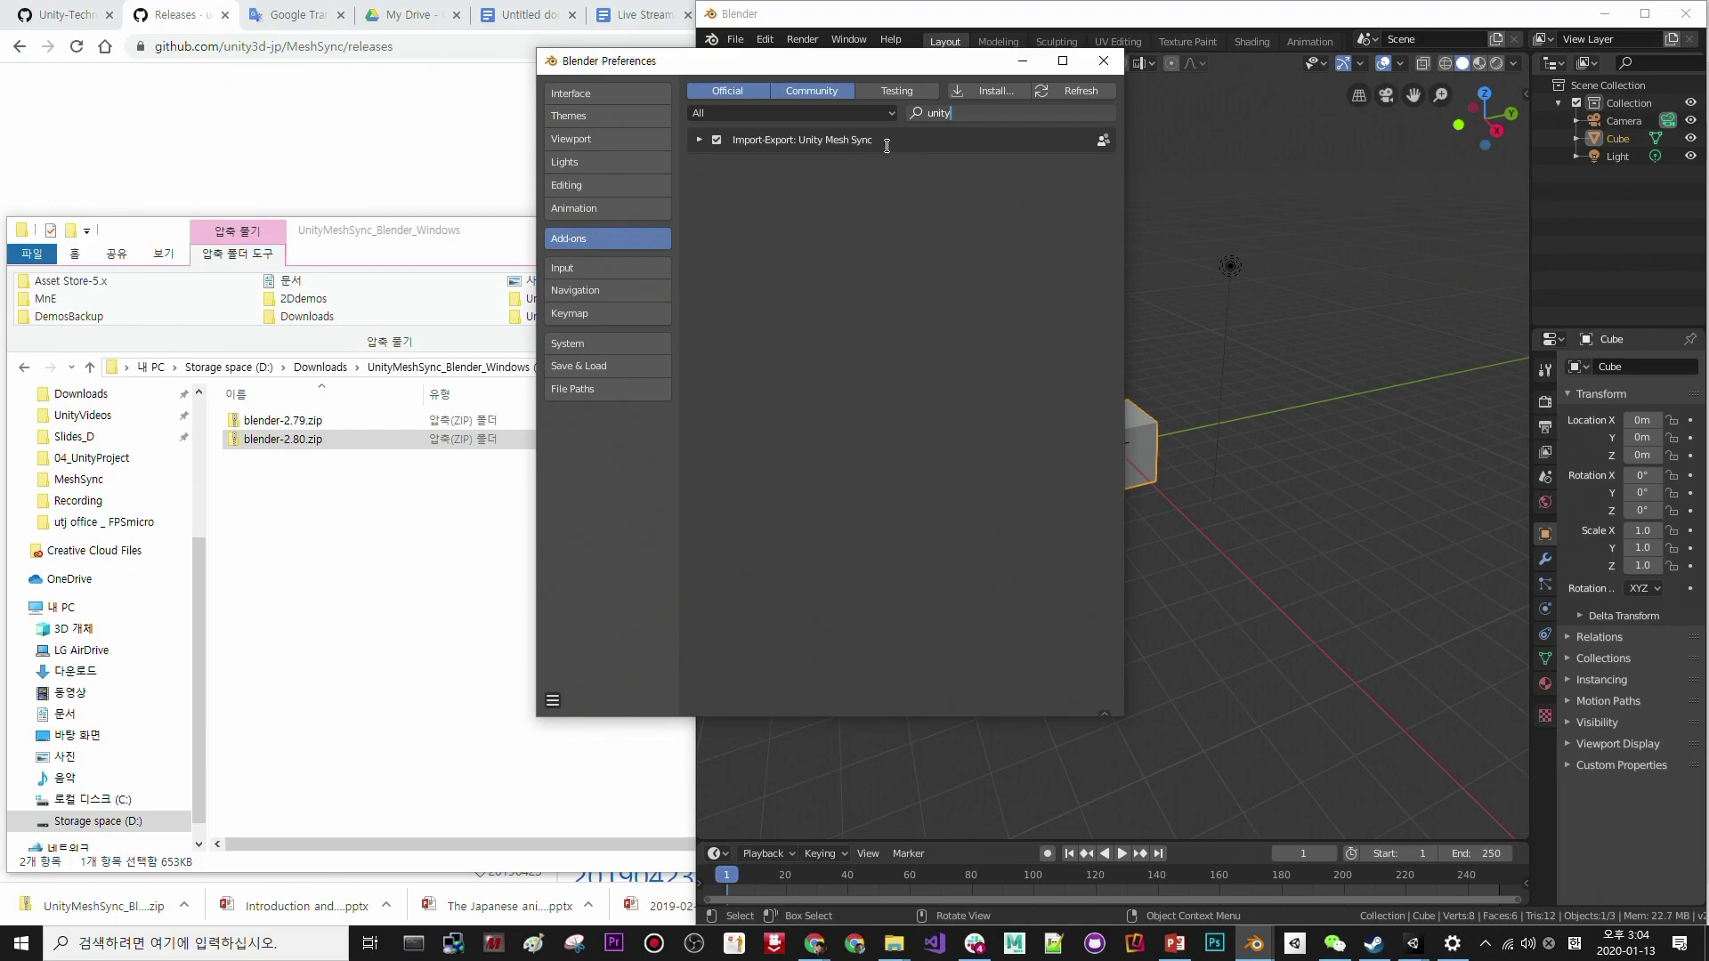
pyautogui.click(1104, 61)
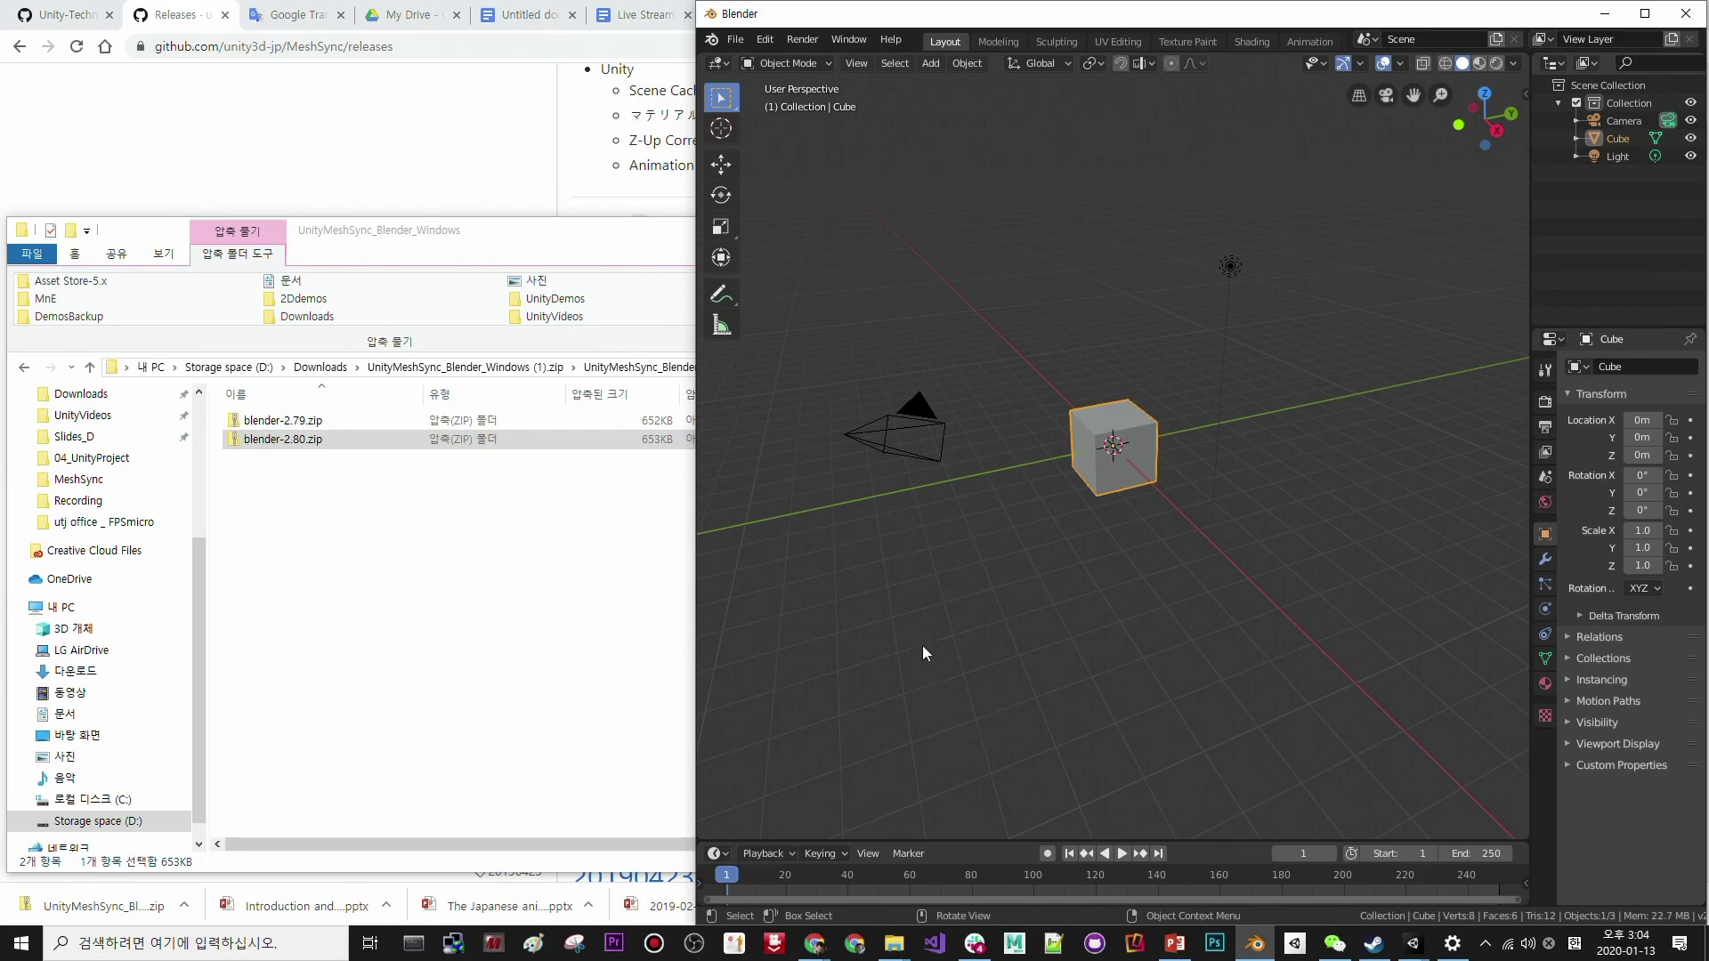
pyautogui.scroll(2, 1028, 473)
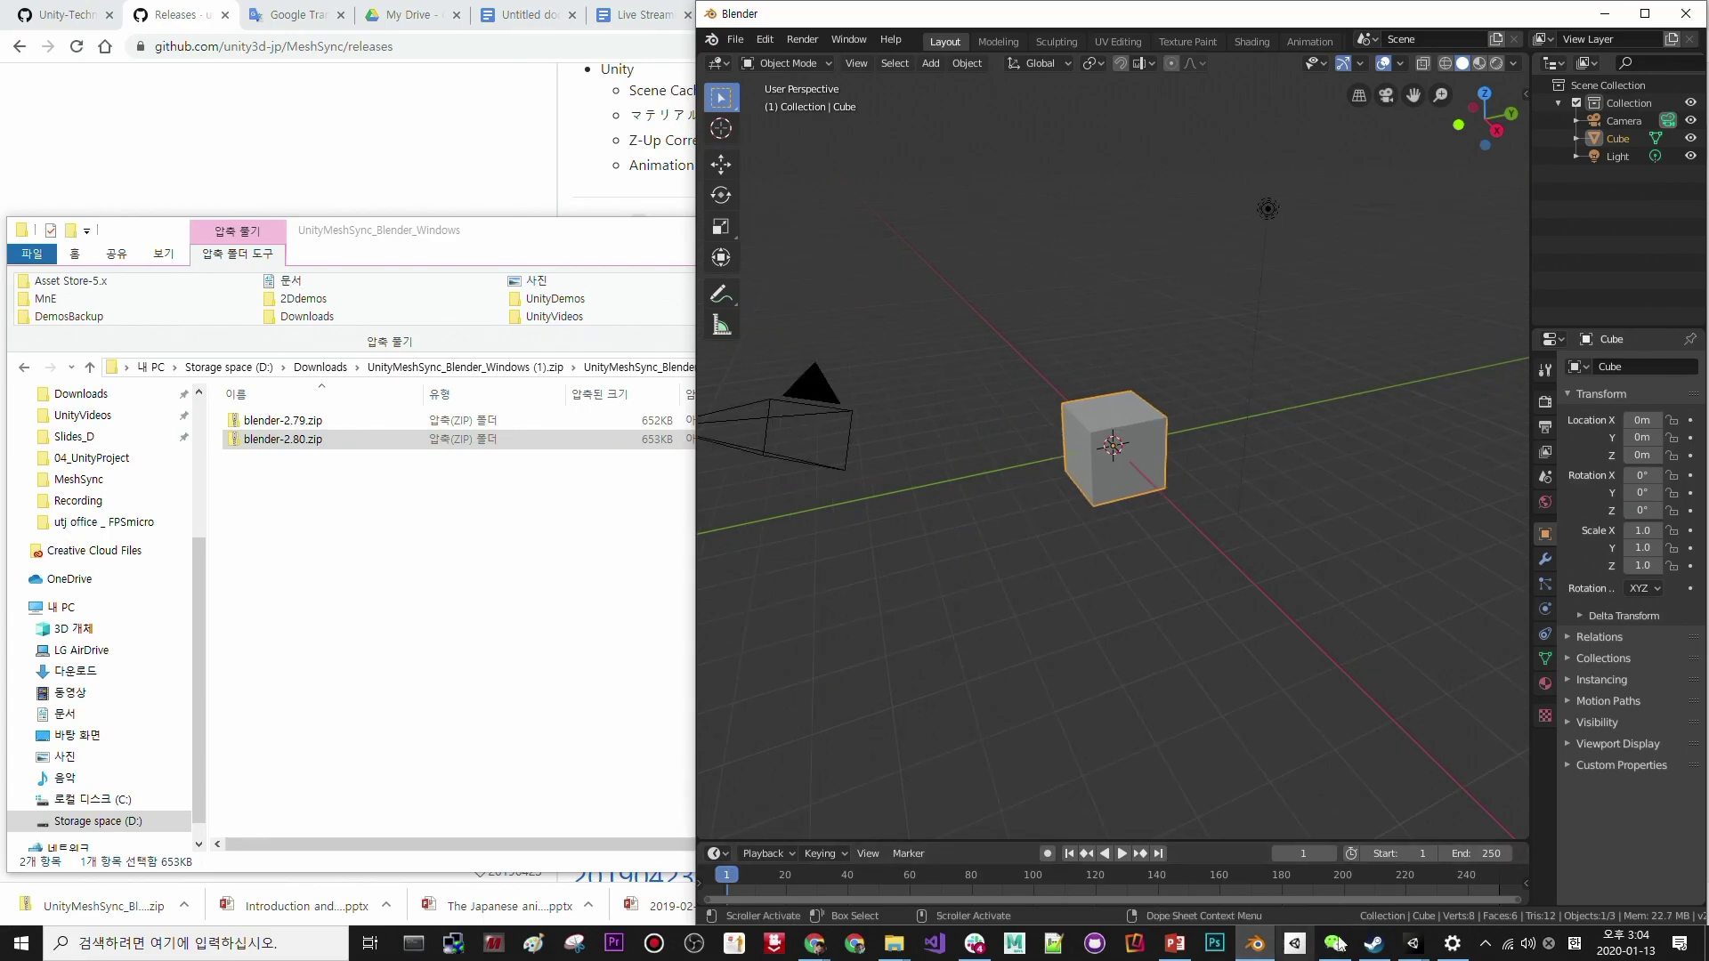
# - Switch to the open MeshSyncTest Unity project and close it without saving the scene changes
pyautogui.click(1411, 943)
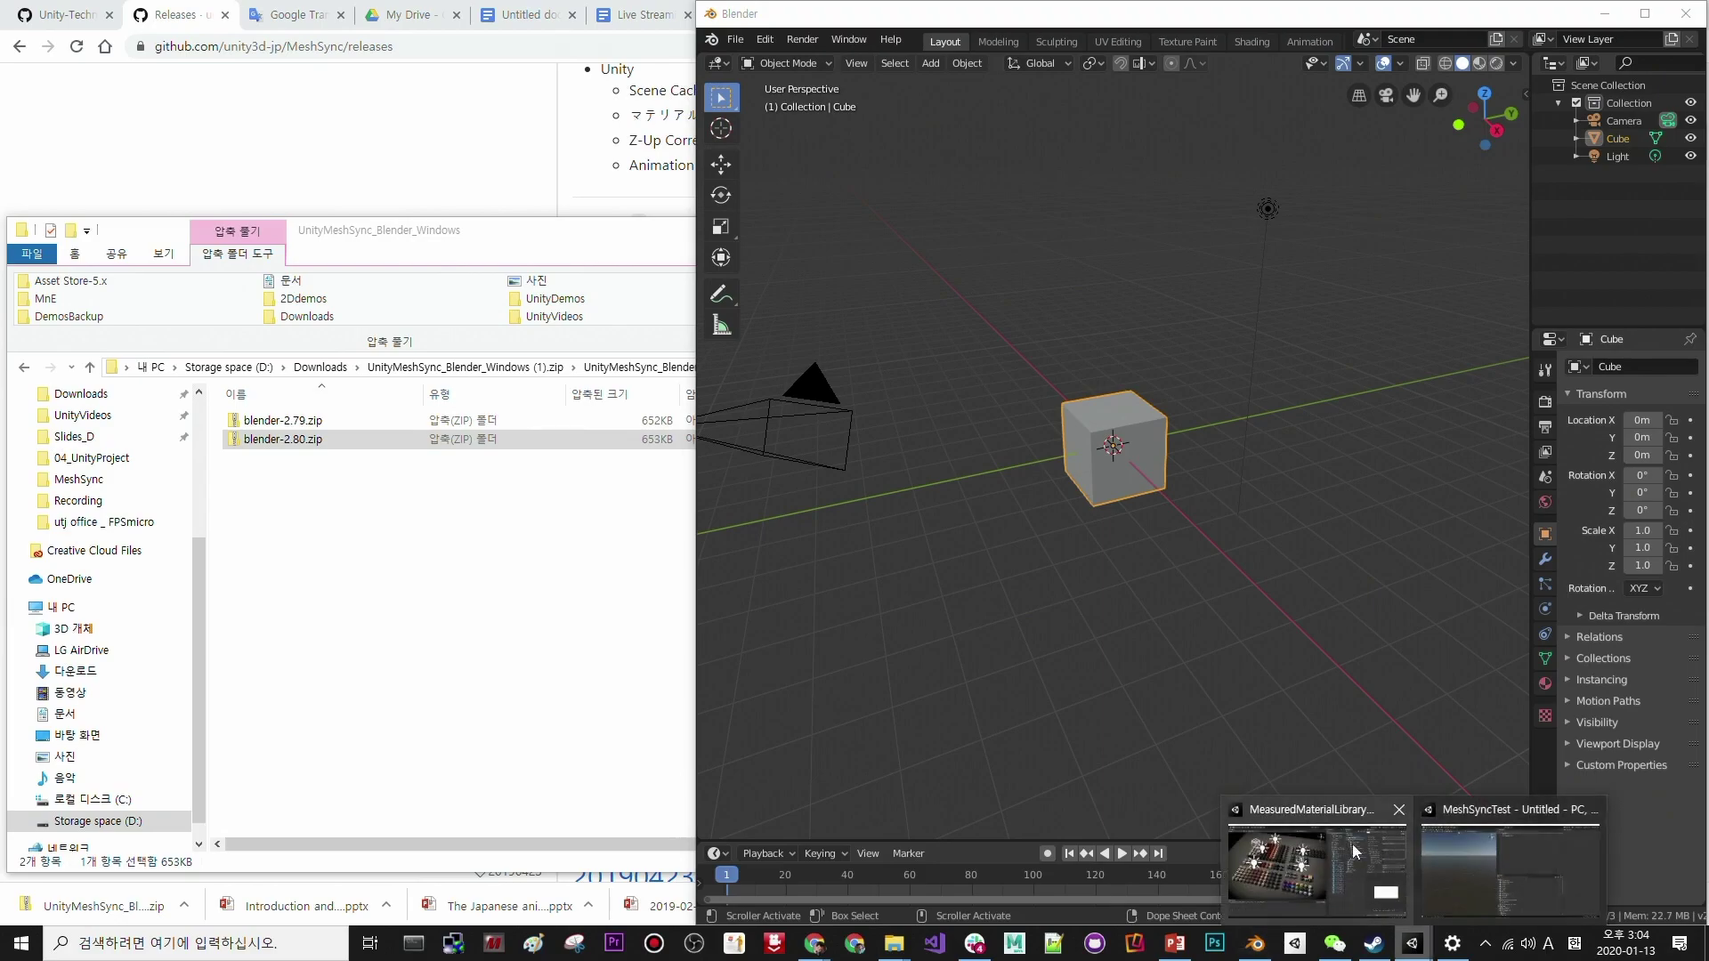
pyautogui.click(1502, 876)
pyautogui.hotkey('alt', 'Tab')
pyautogui.click(411, 158)
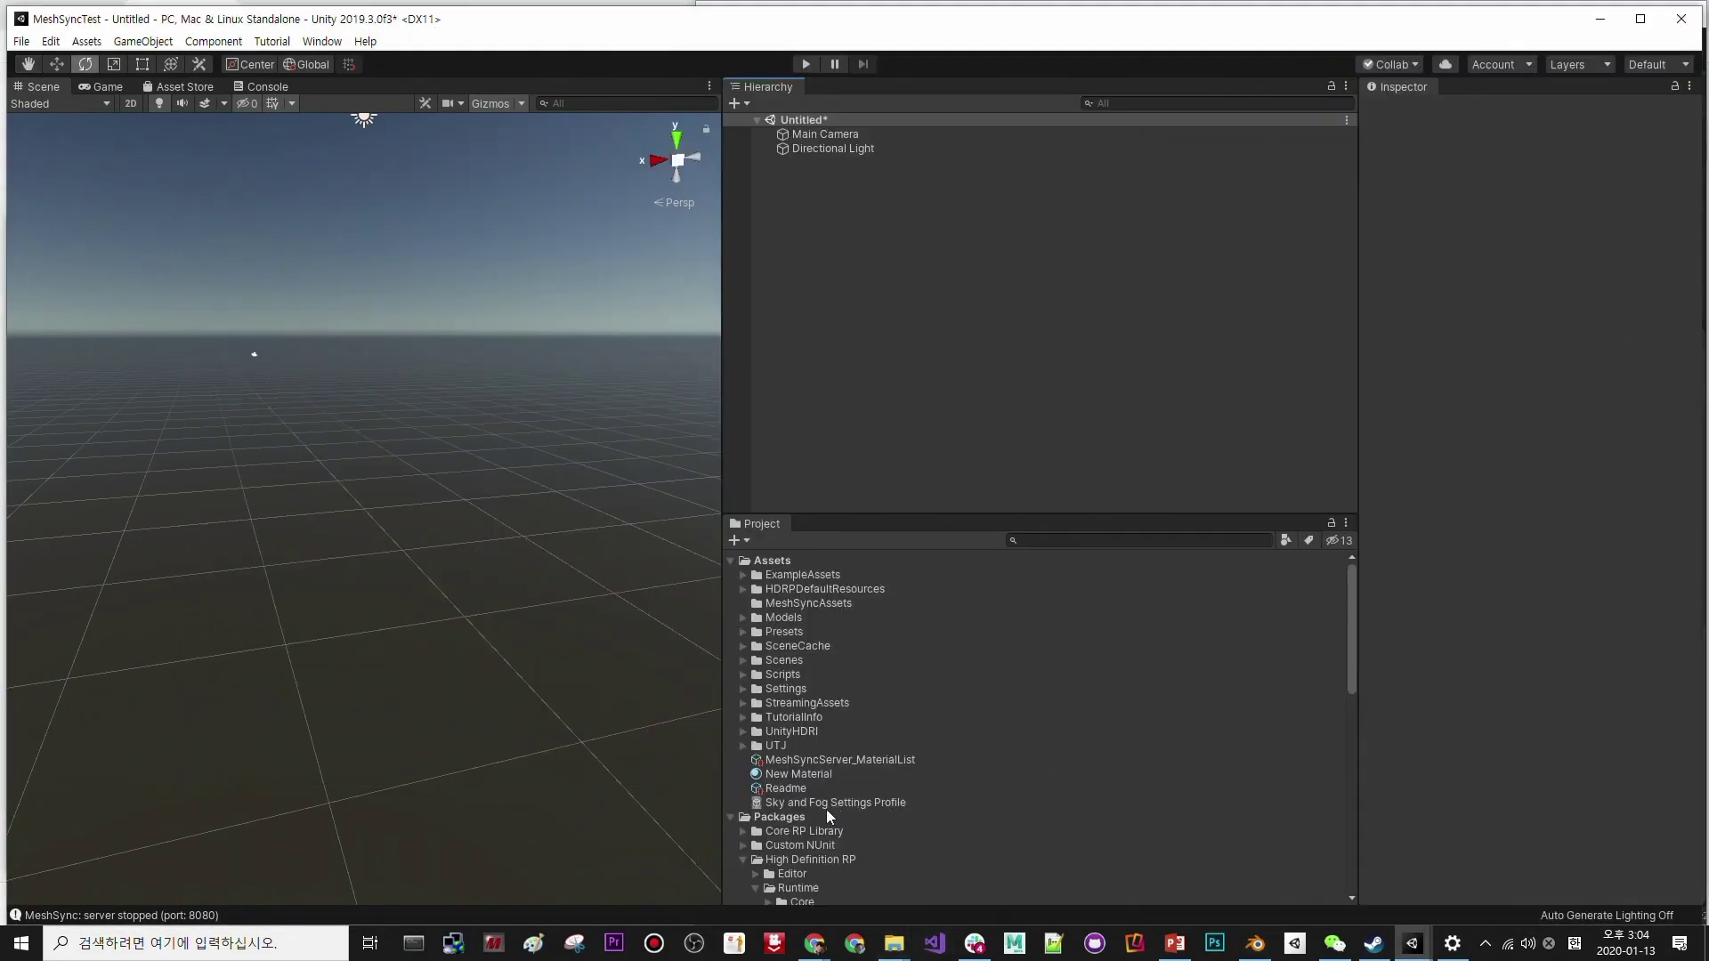
pyautogui.click(814, 943)
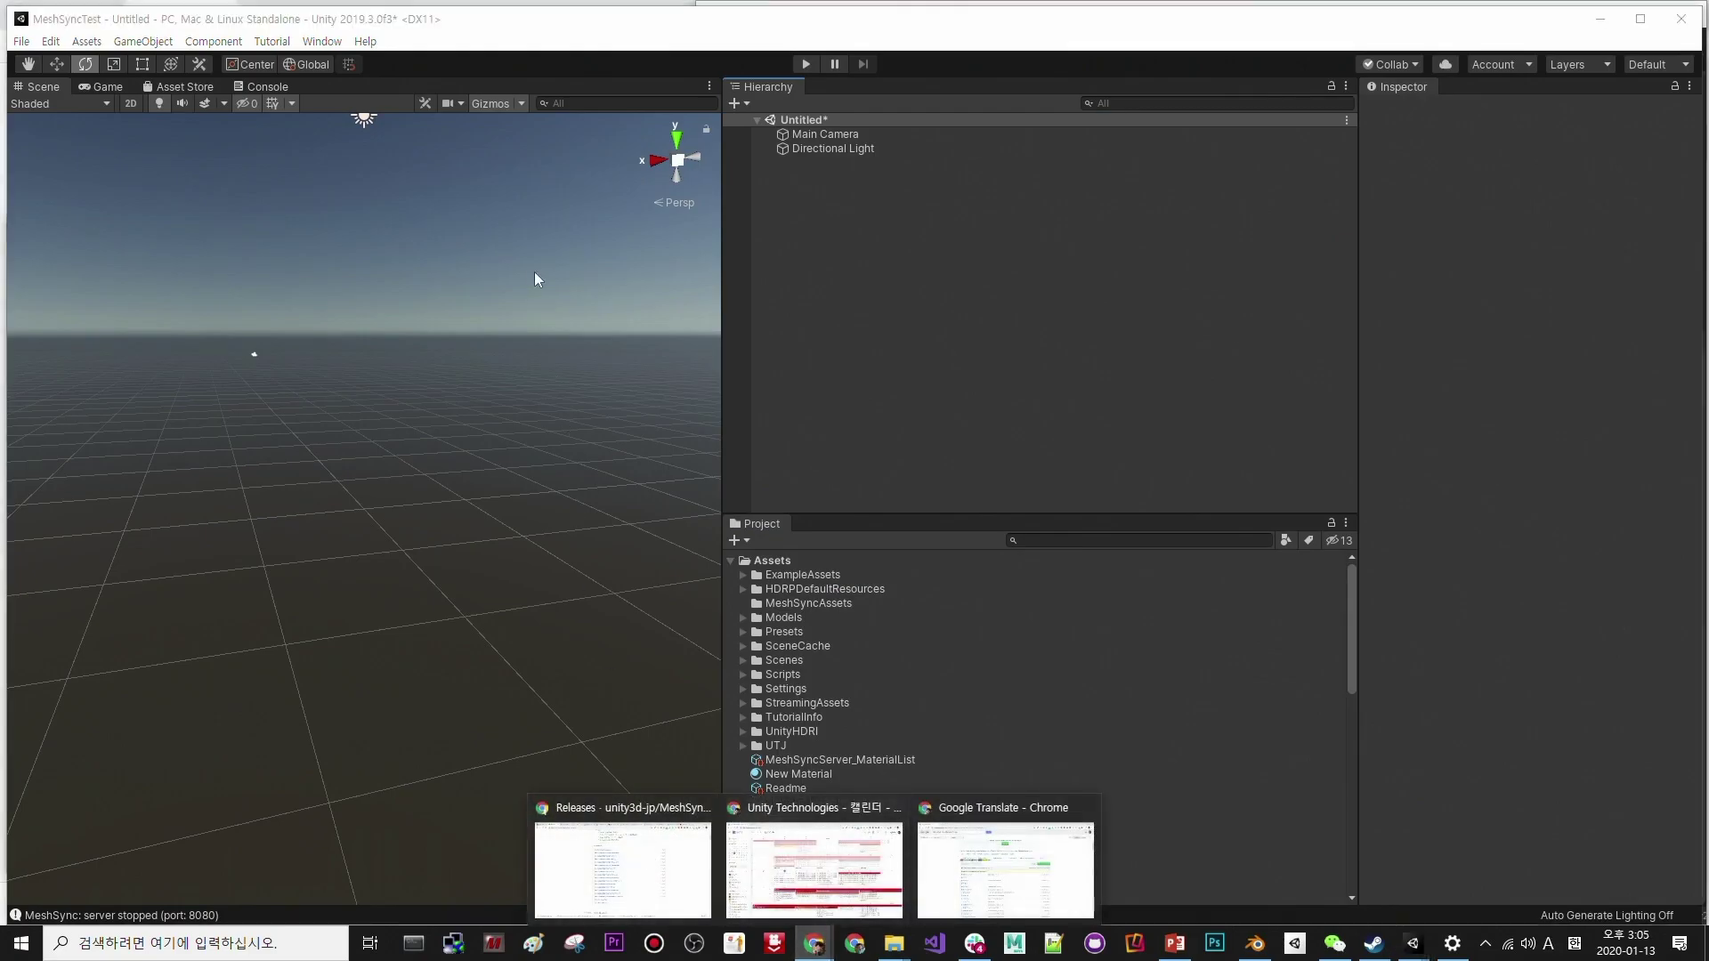
pyautogui.click(549, 44)
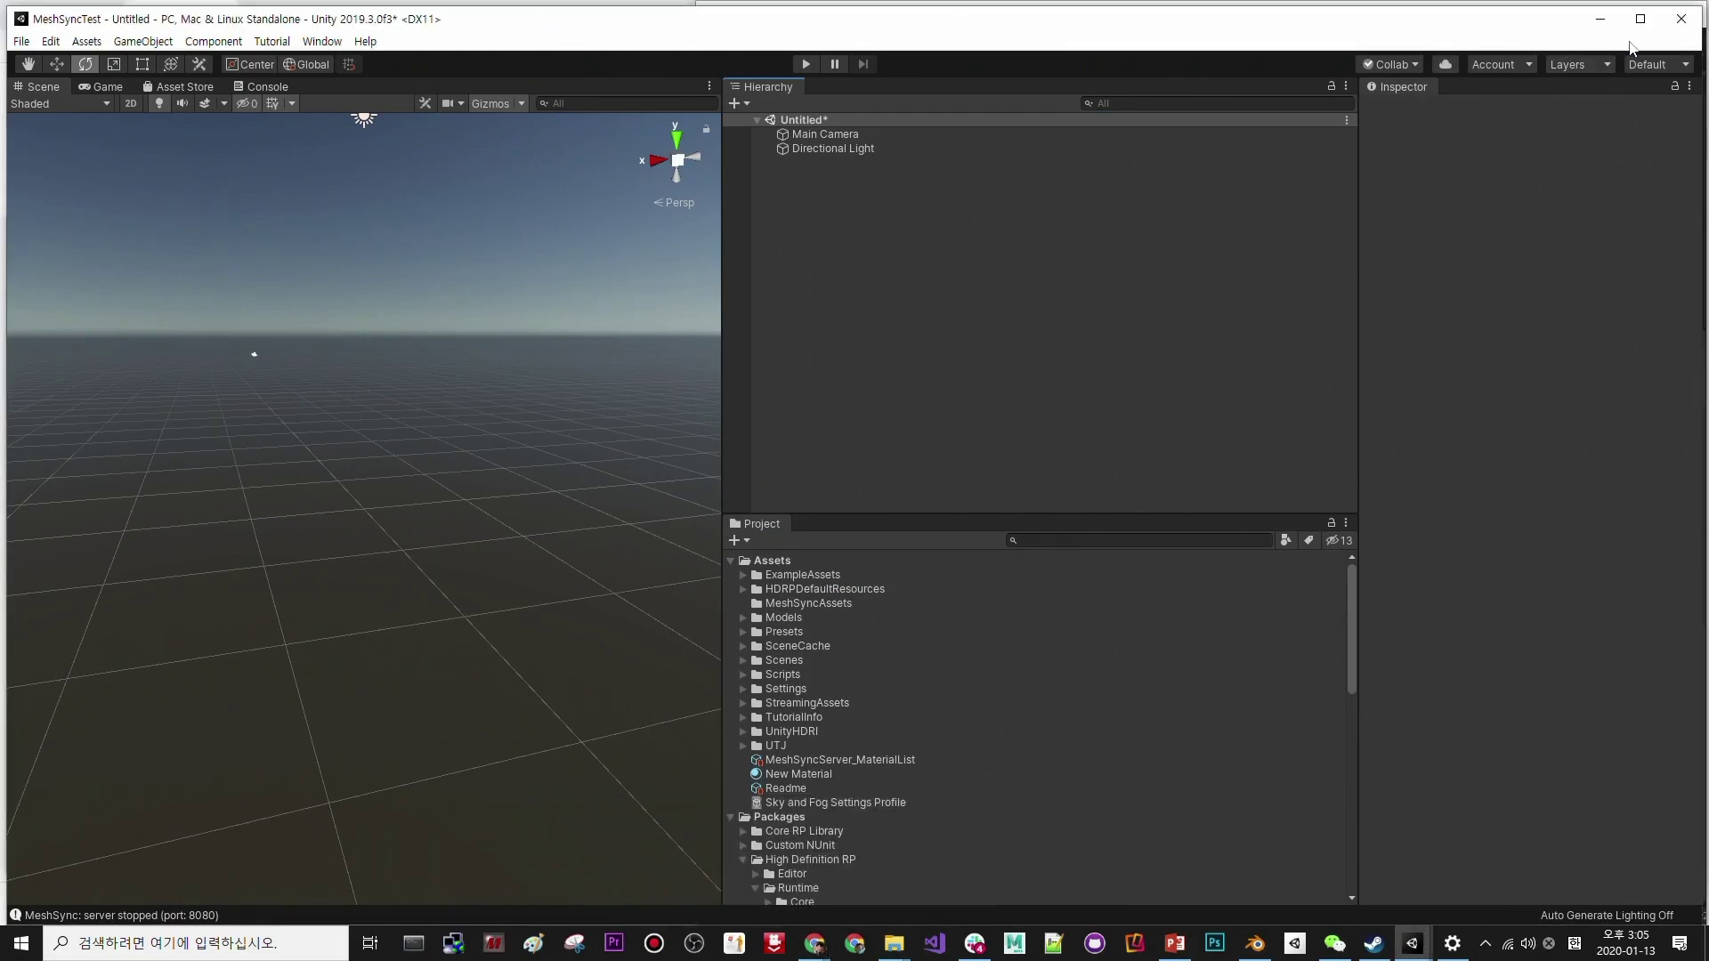
pyautogui.click(1682, 19)
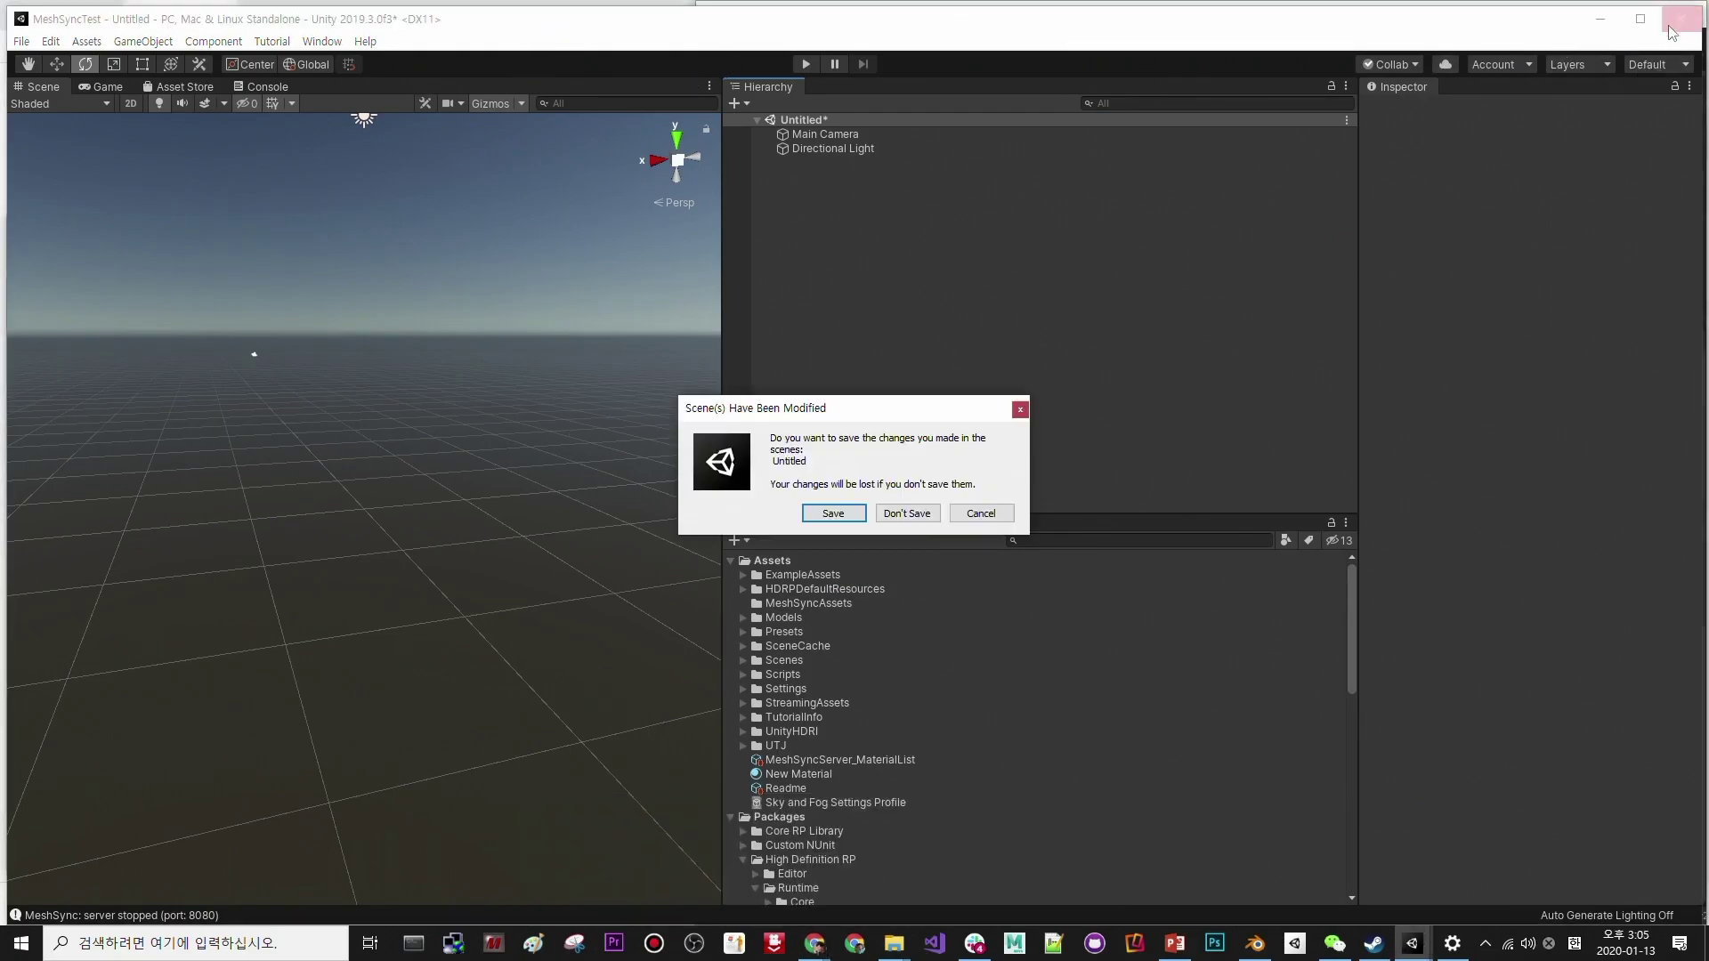
pyautogui.click(907, 513)
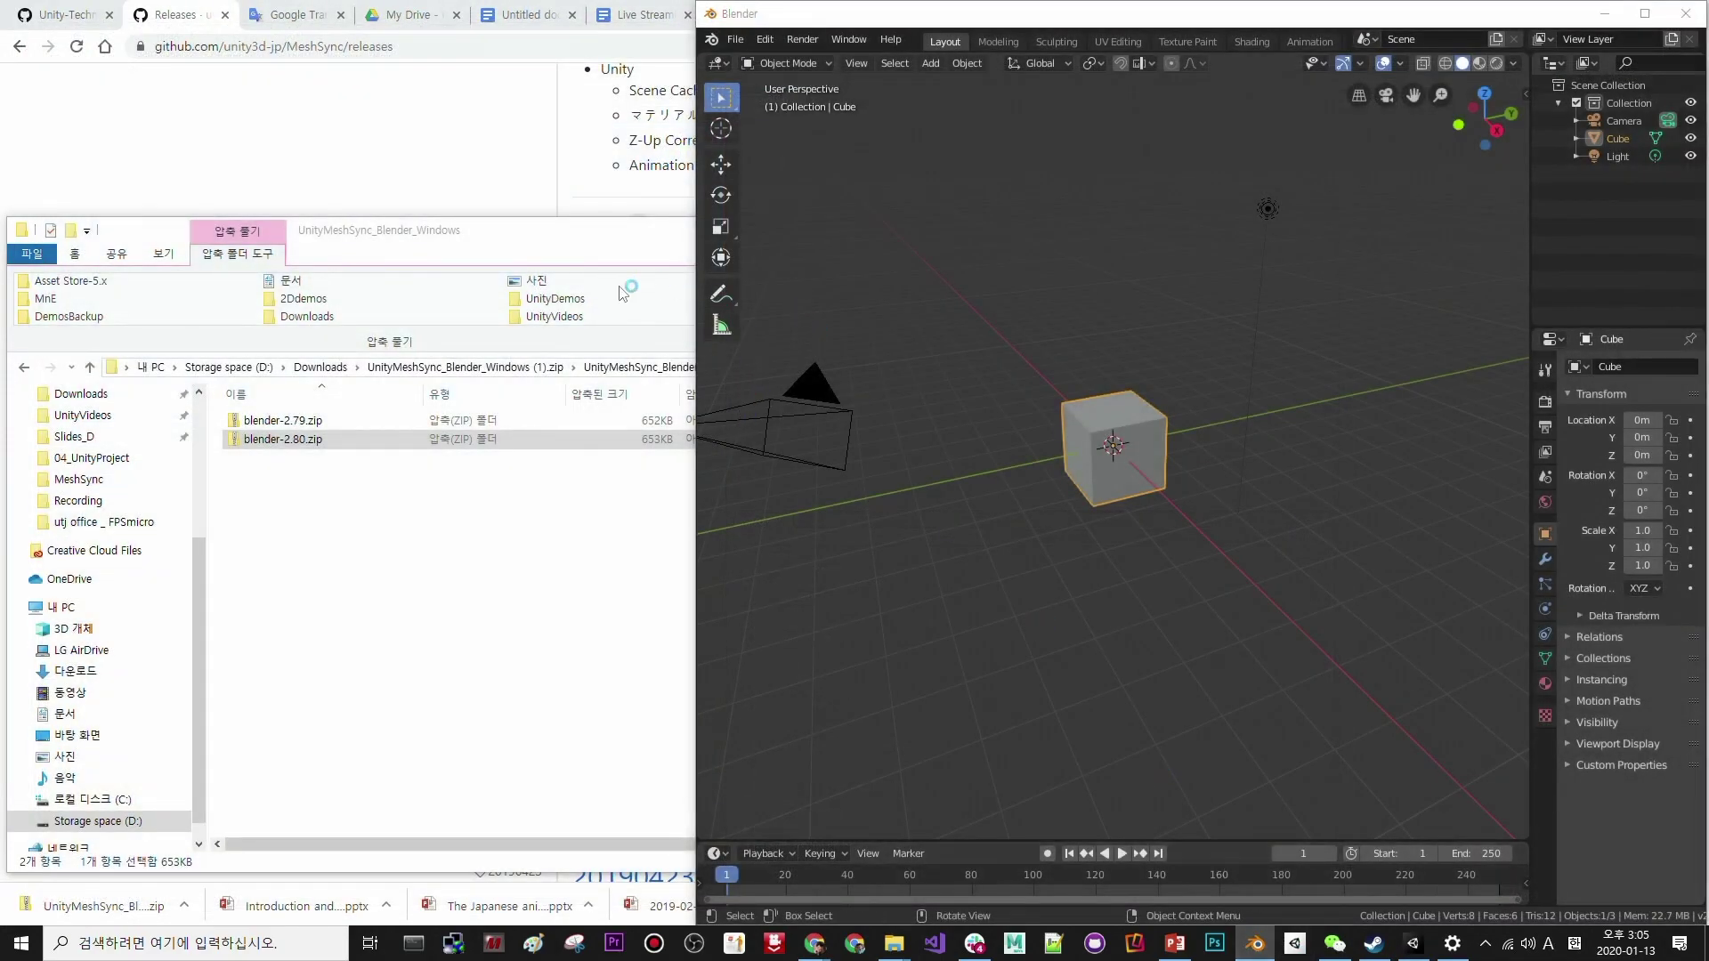
# - In Unity Hub, create a Unity 2019.3.0f3 project named MeshSyncTest2 in C:\UnityDemos\ using the High Definition RP template
pyautogui.moveTo(654, 339); pyautogui.dragTo(675, 167)
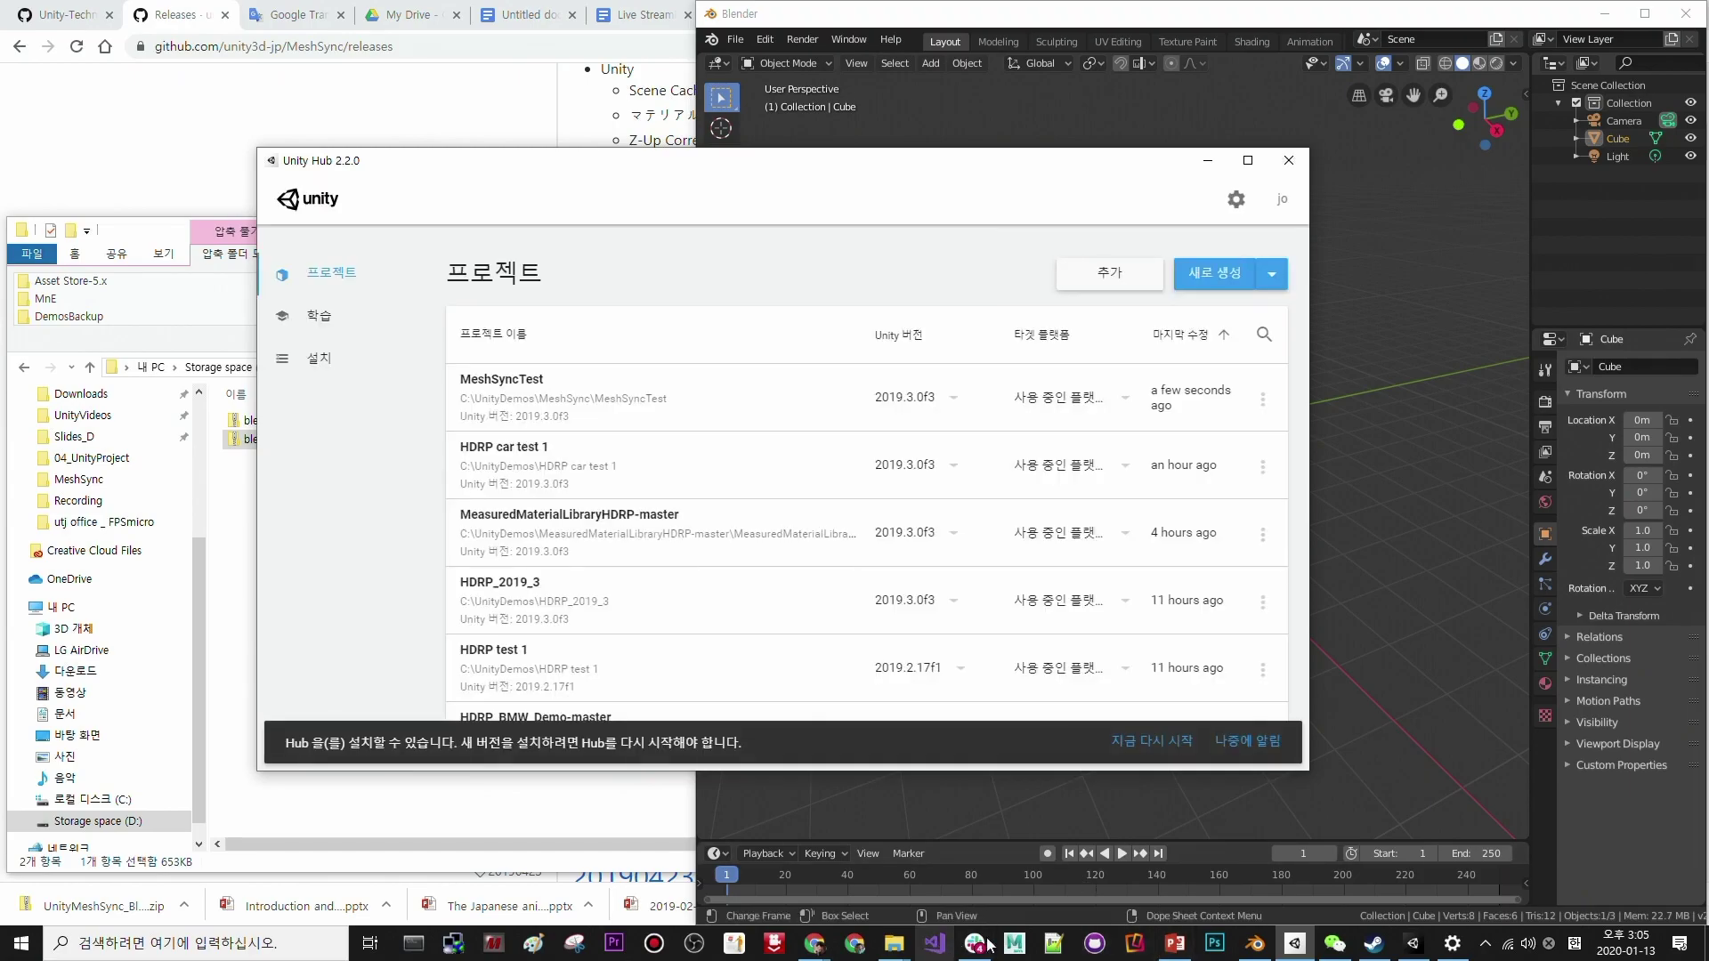
pyautogui.rightClick(1168, 946)
pyautogui.click(1163, 905)
pyautogui.click(1270, 274)
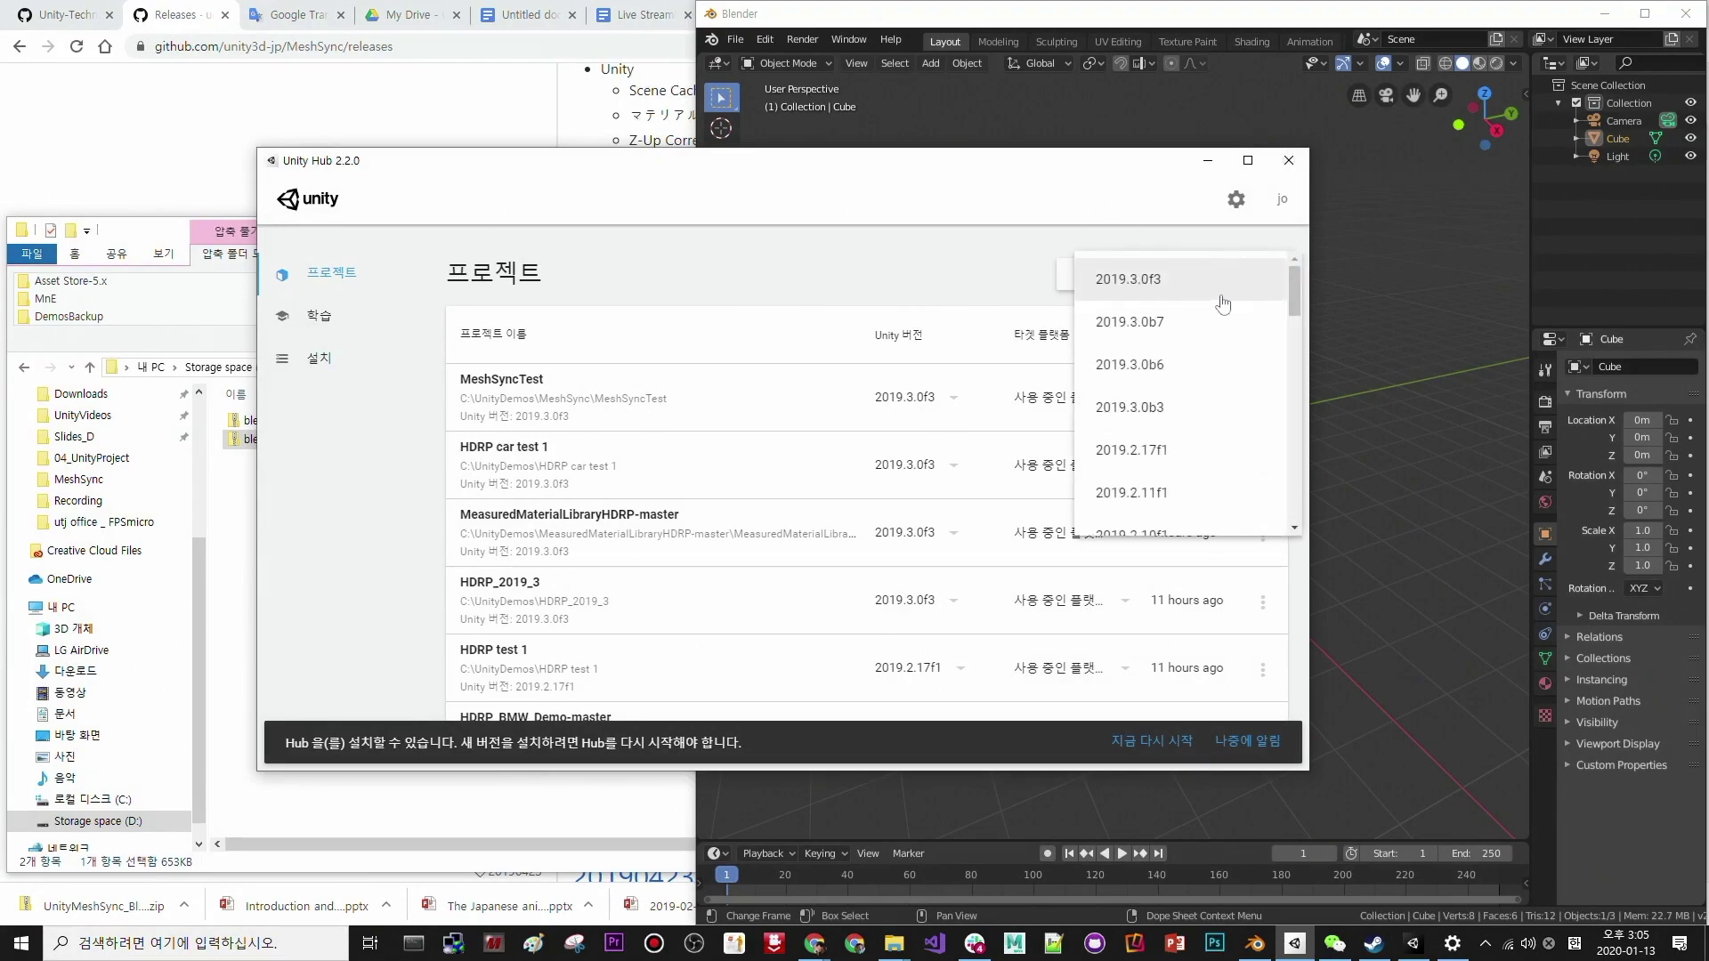
pyautogui.click(1147, 291)
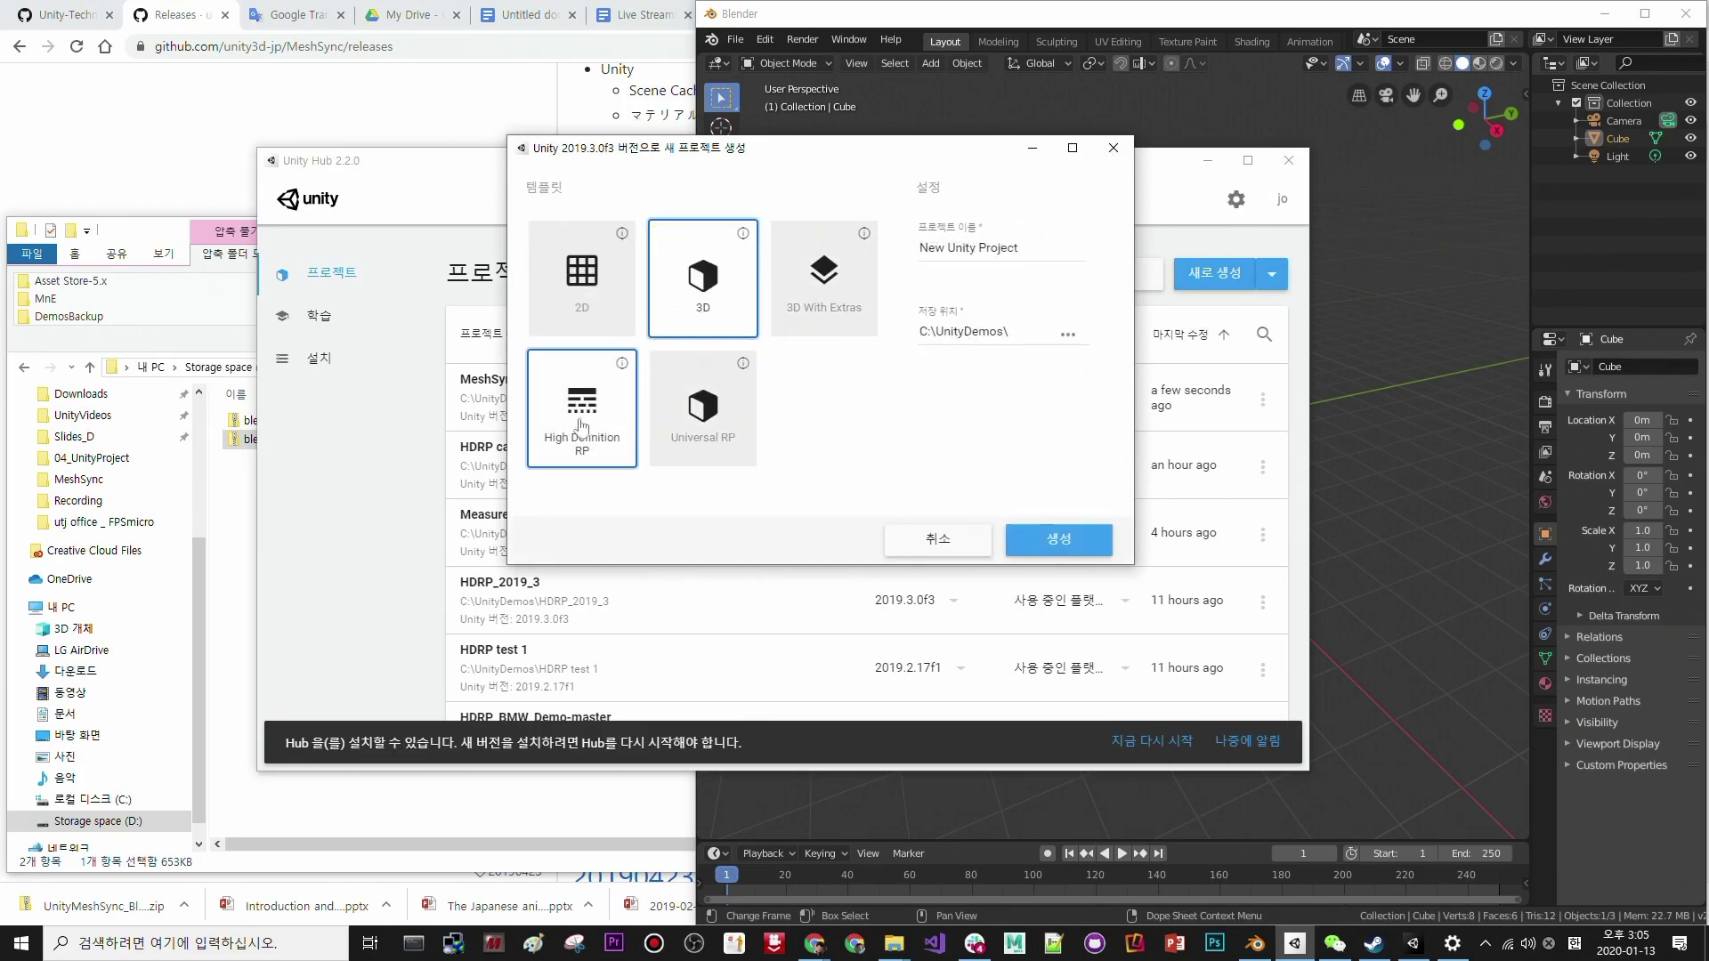
pyautogui.click(582, 425)
pyautogui.click(971, 260)
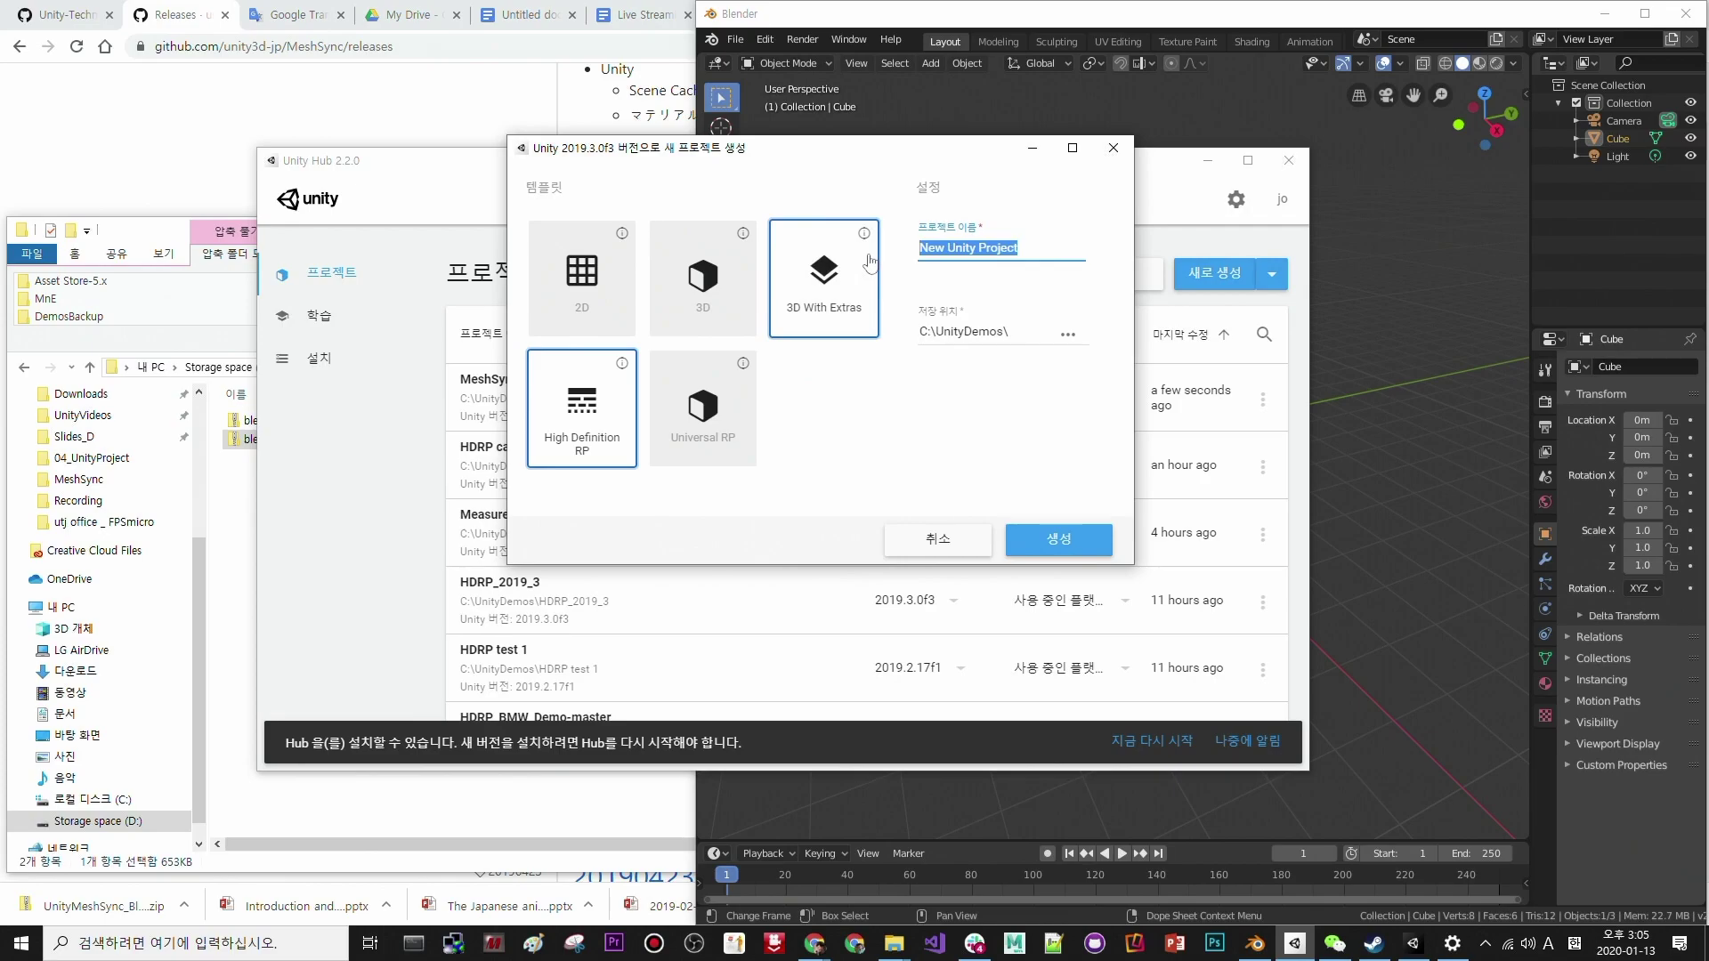
pyautogui.write('MeshSyncTest2')
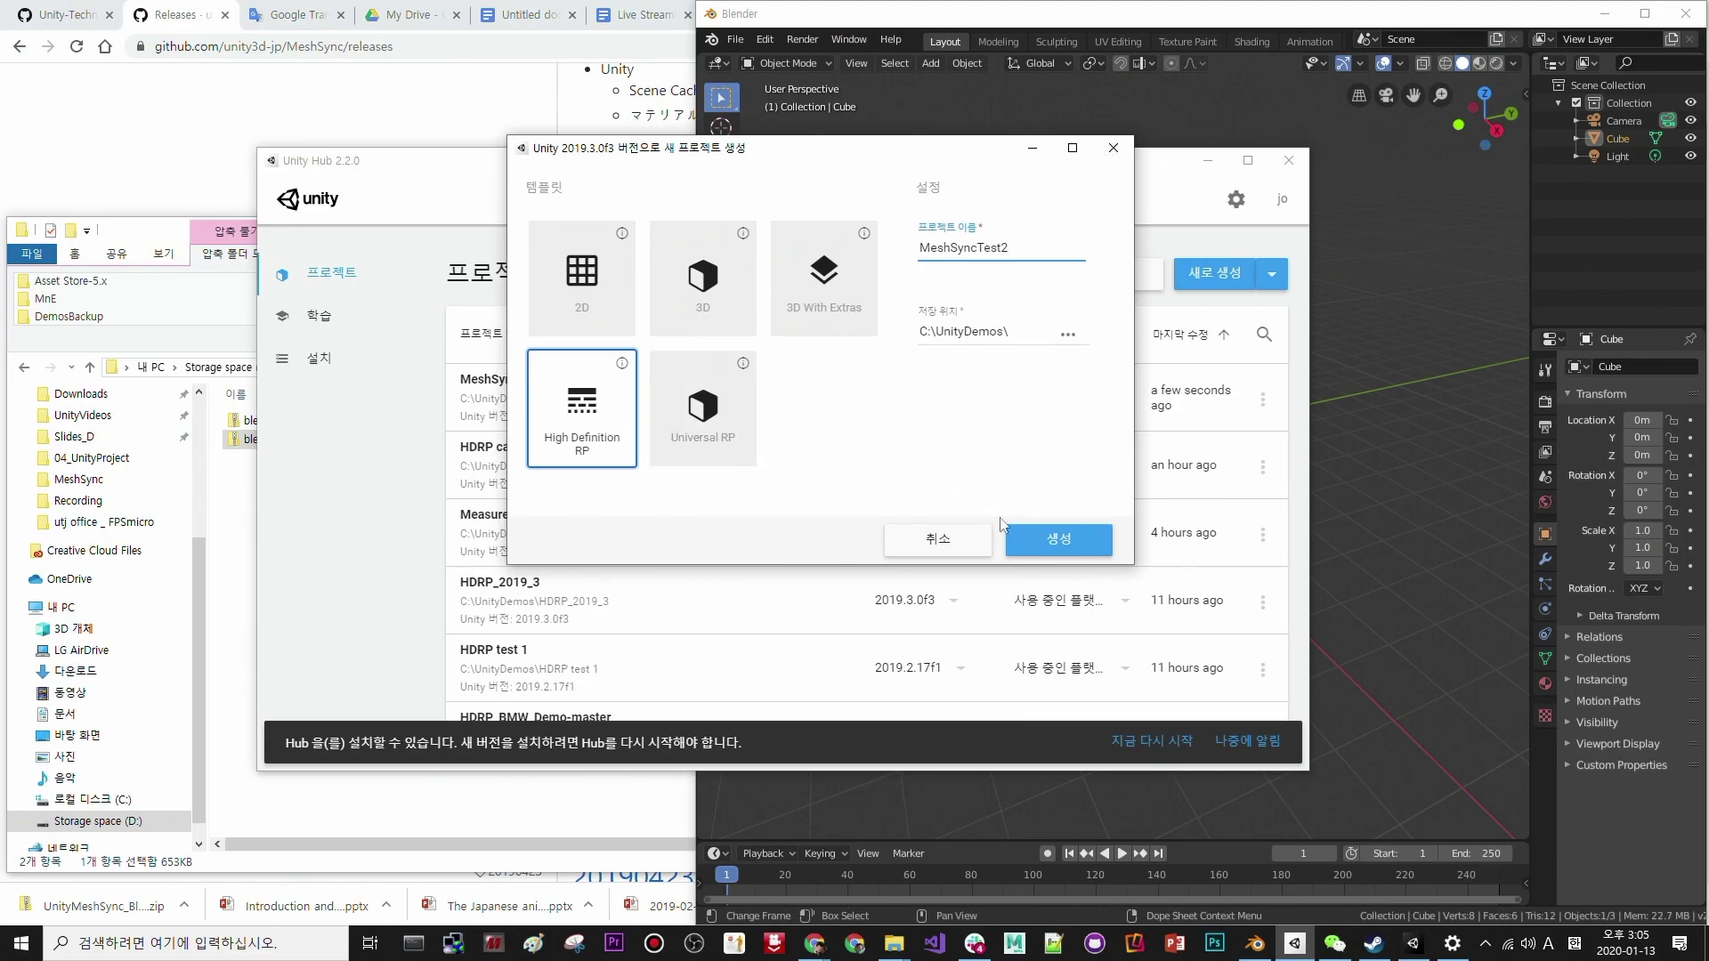
pyautogui.click(1056, 545)
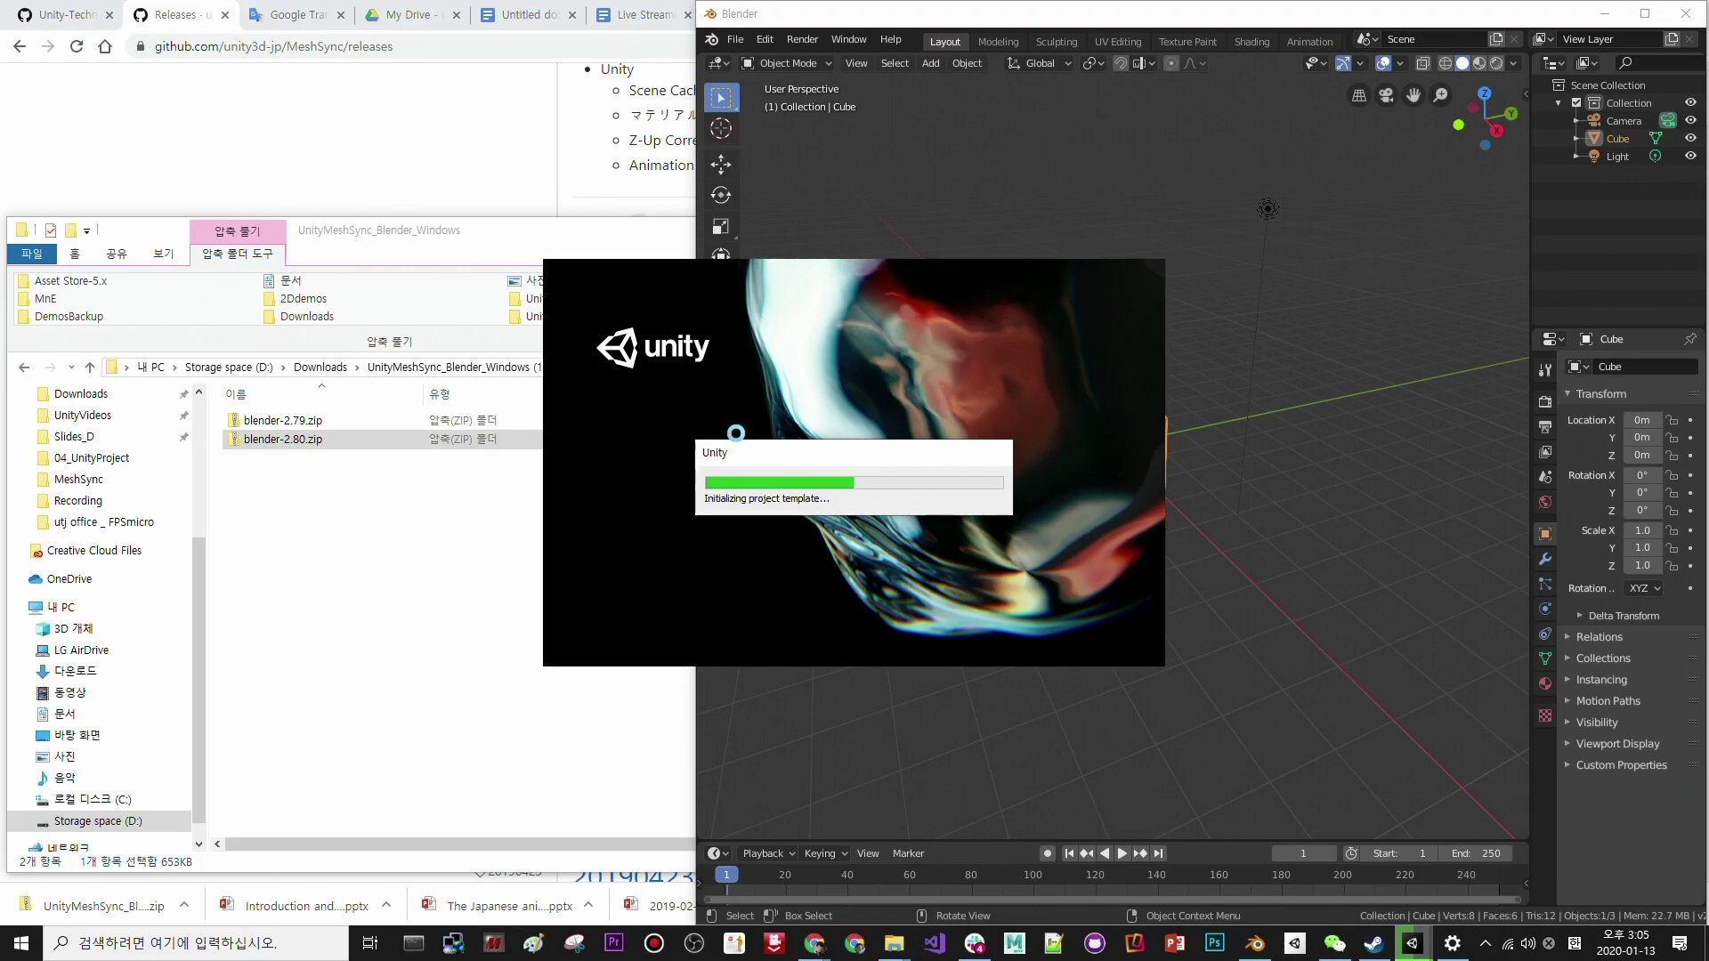
# - Switch to the file explorer and search the desktop folder for "mesh"
pyautogui.rightClick(970, 152)
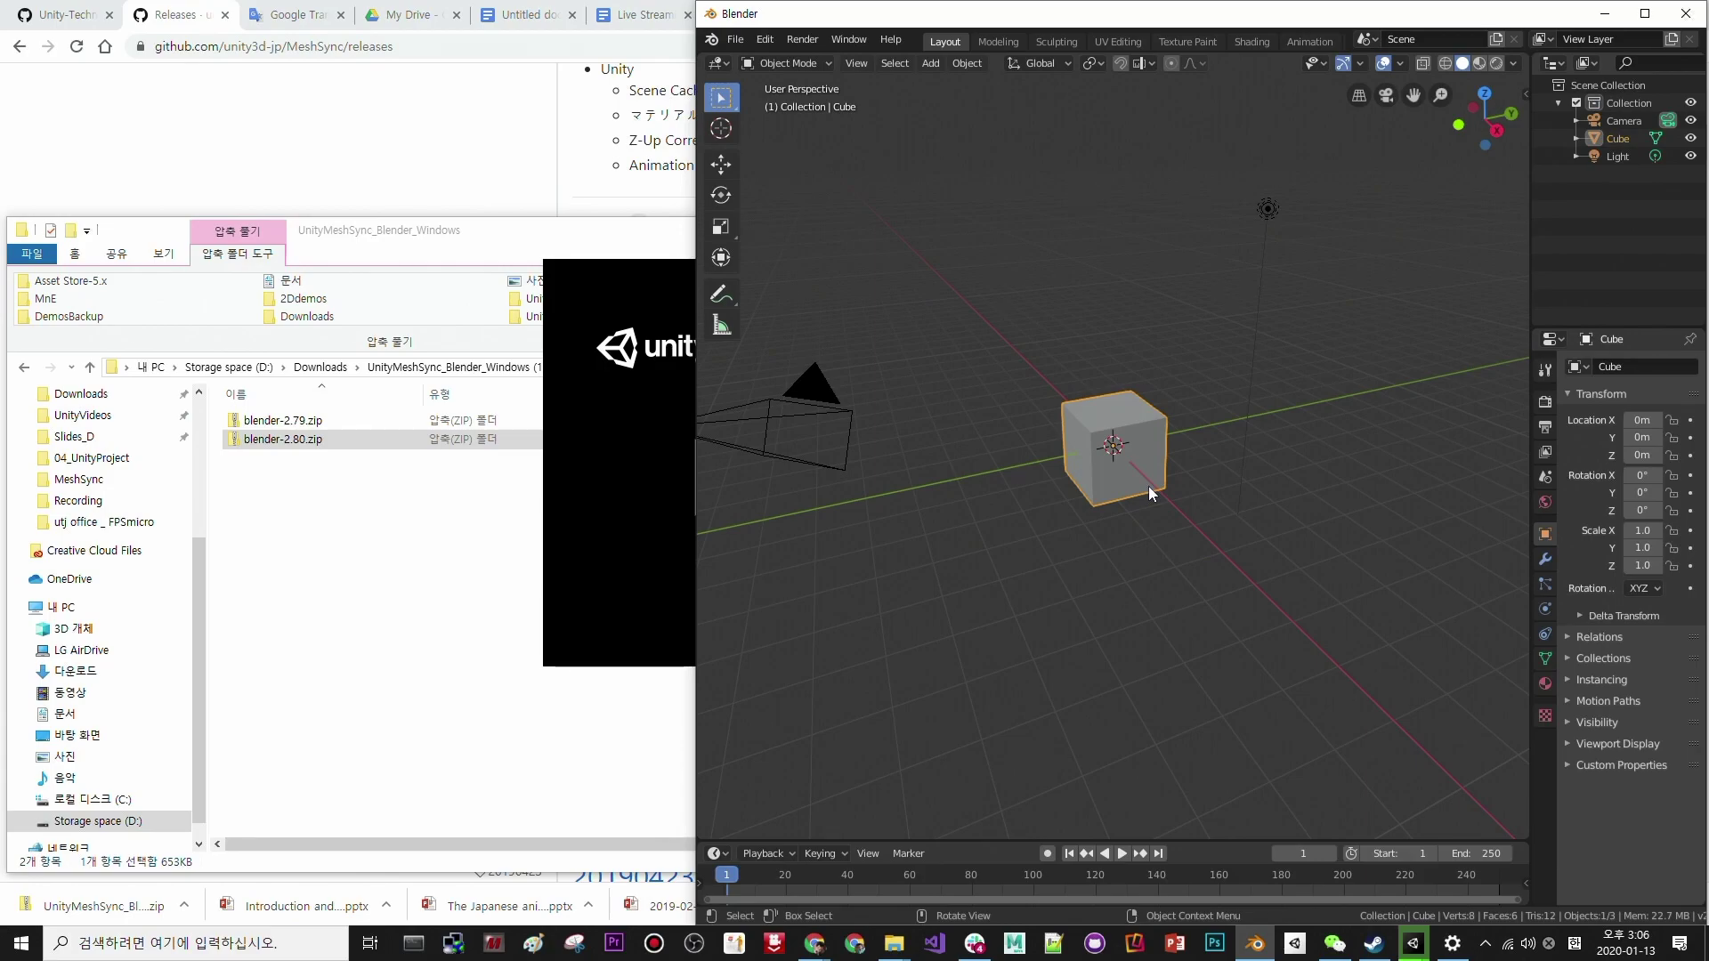
pyautogui.moveTo(1402, 948)
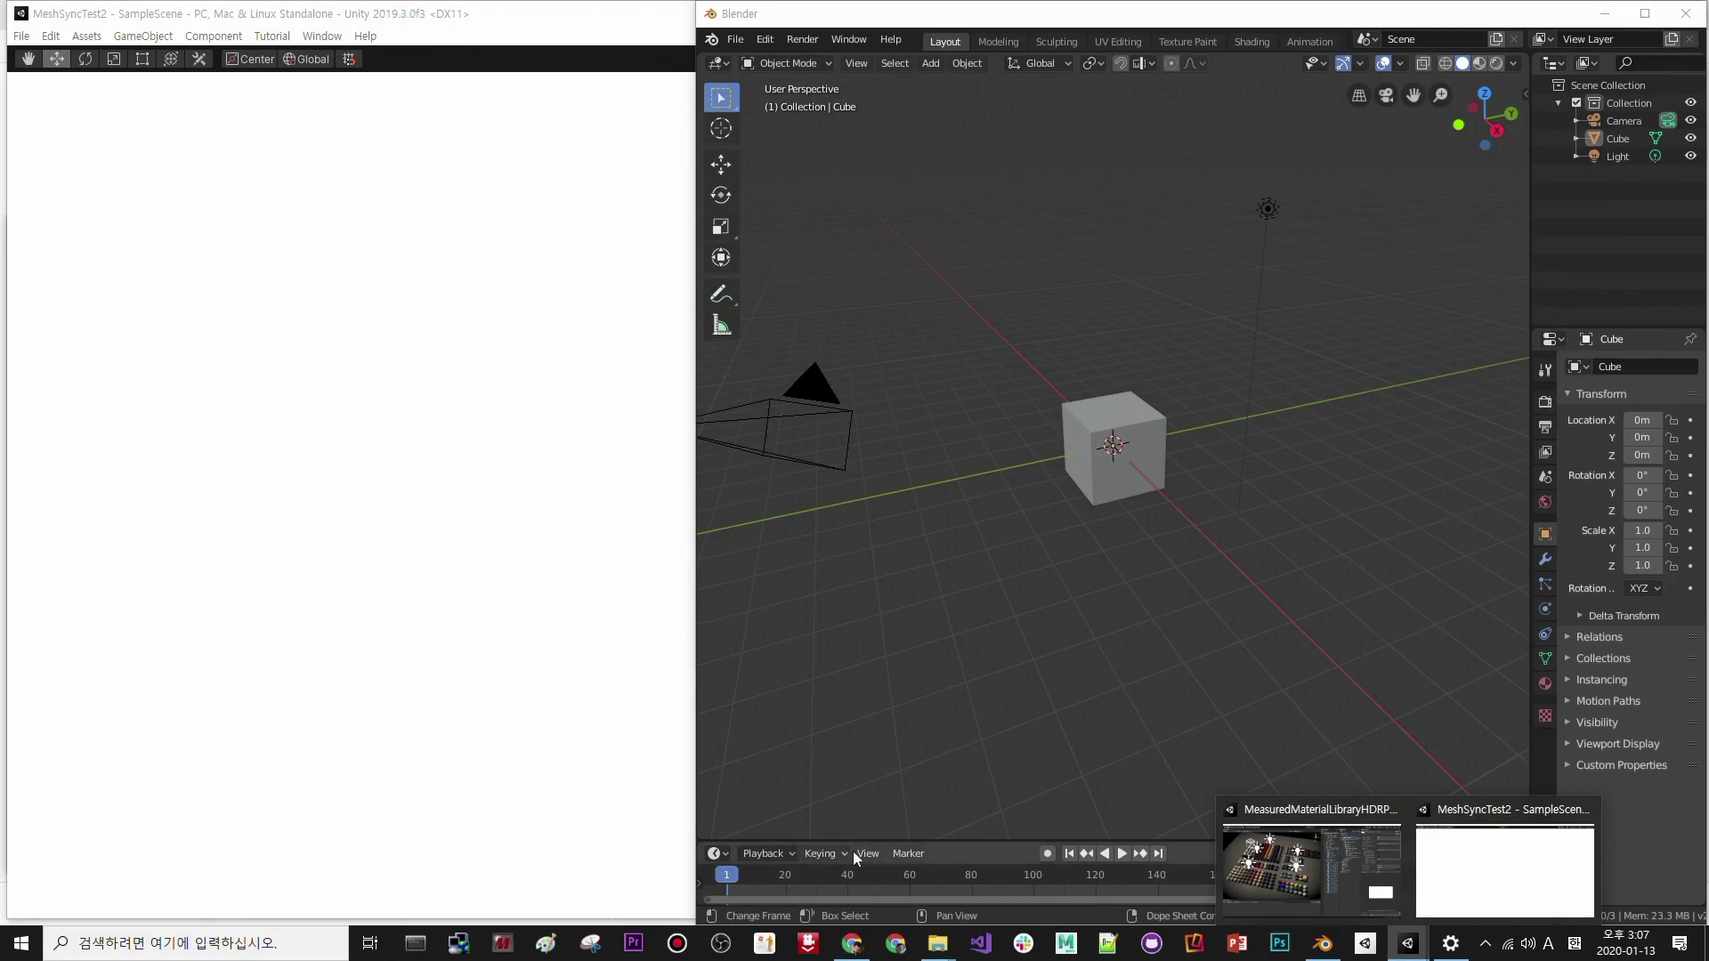
pyautogui.moveTo(937, 944)
pyautogui.moveTo(950, 871)
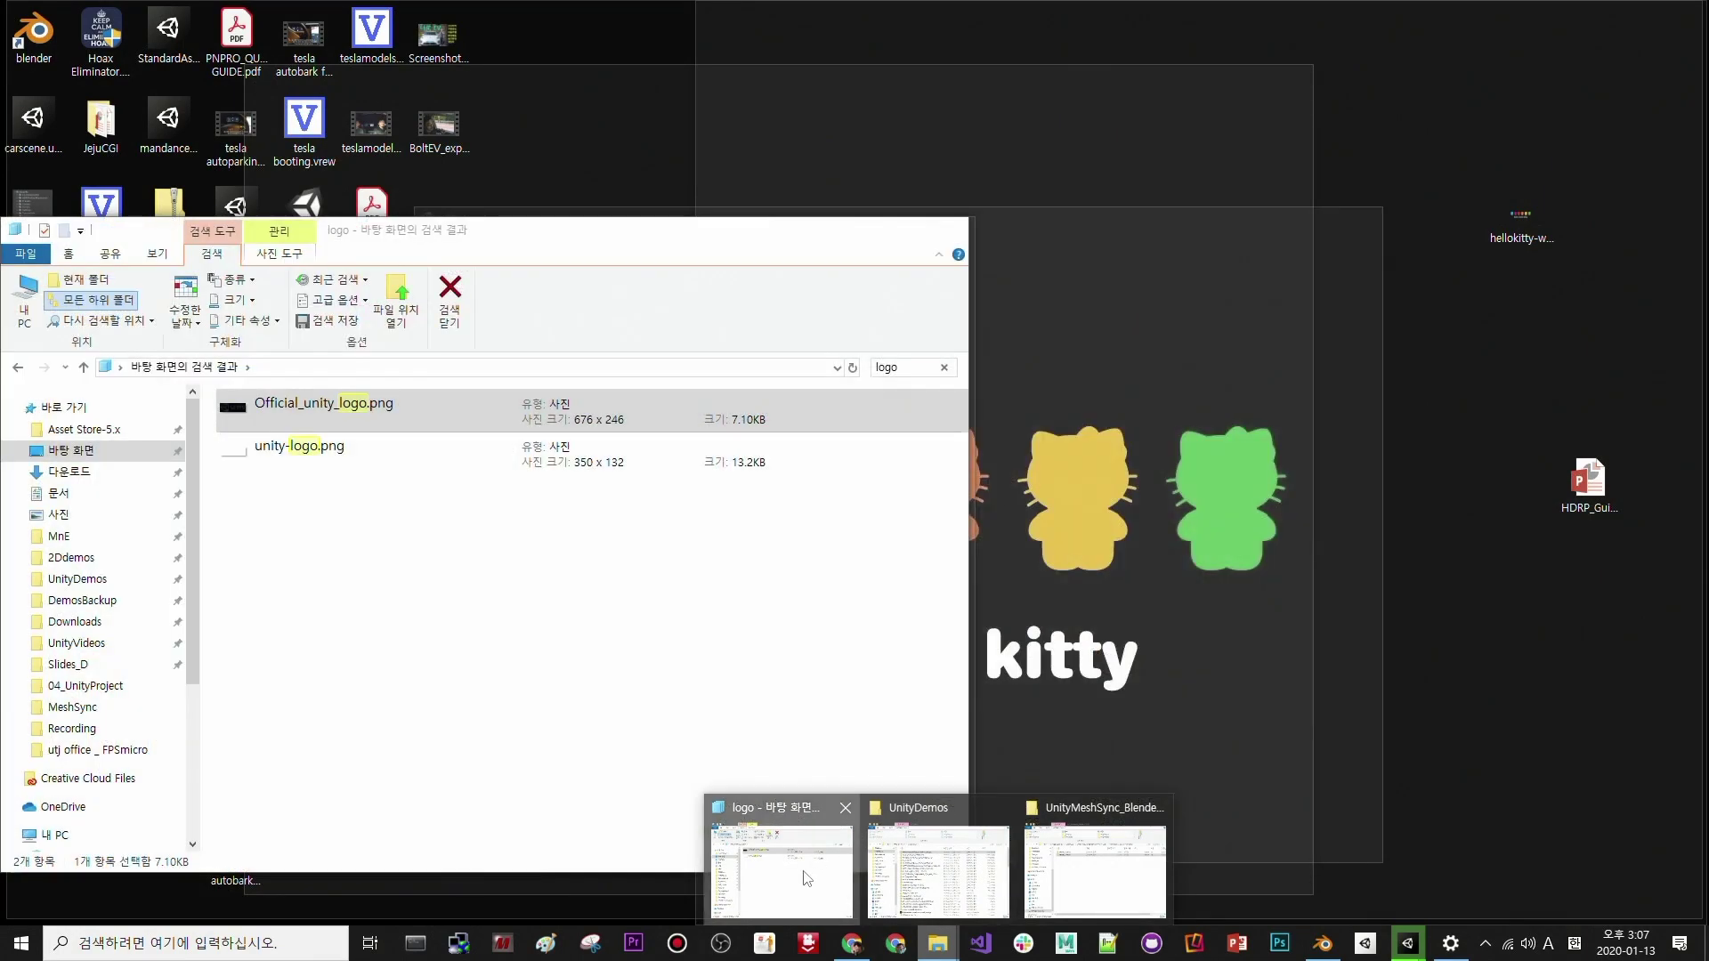
pyautogui.click(804, 874)
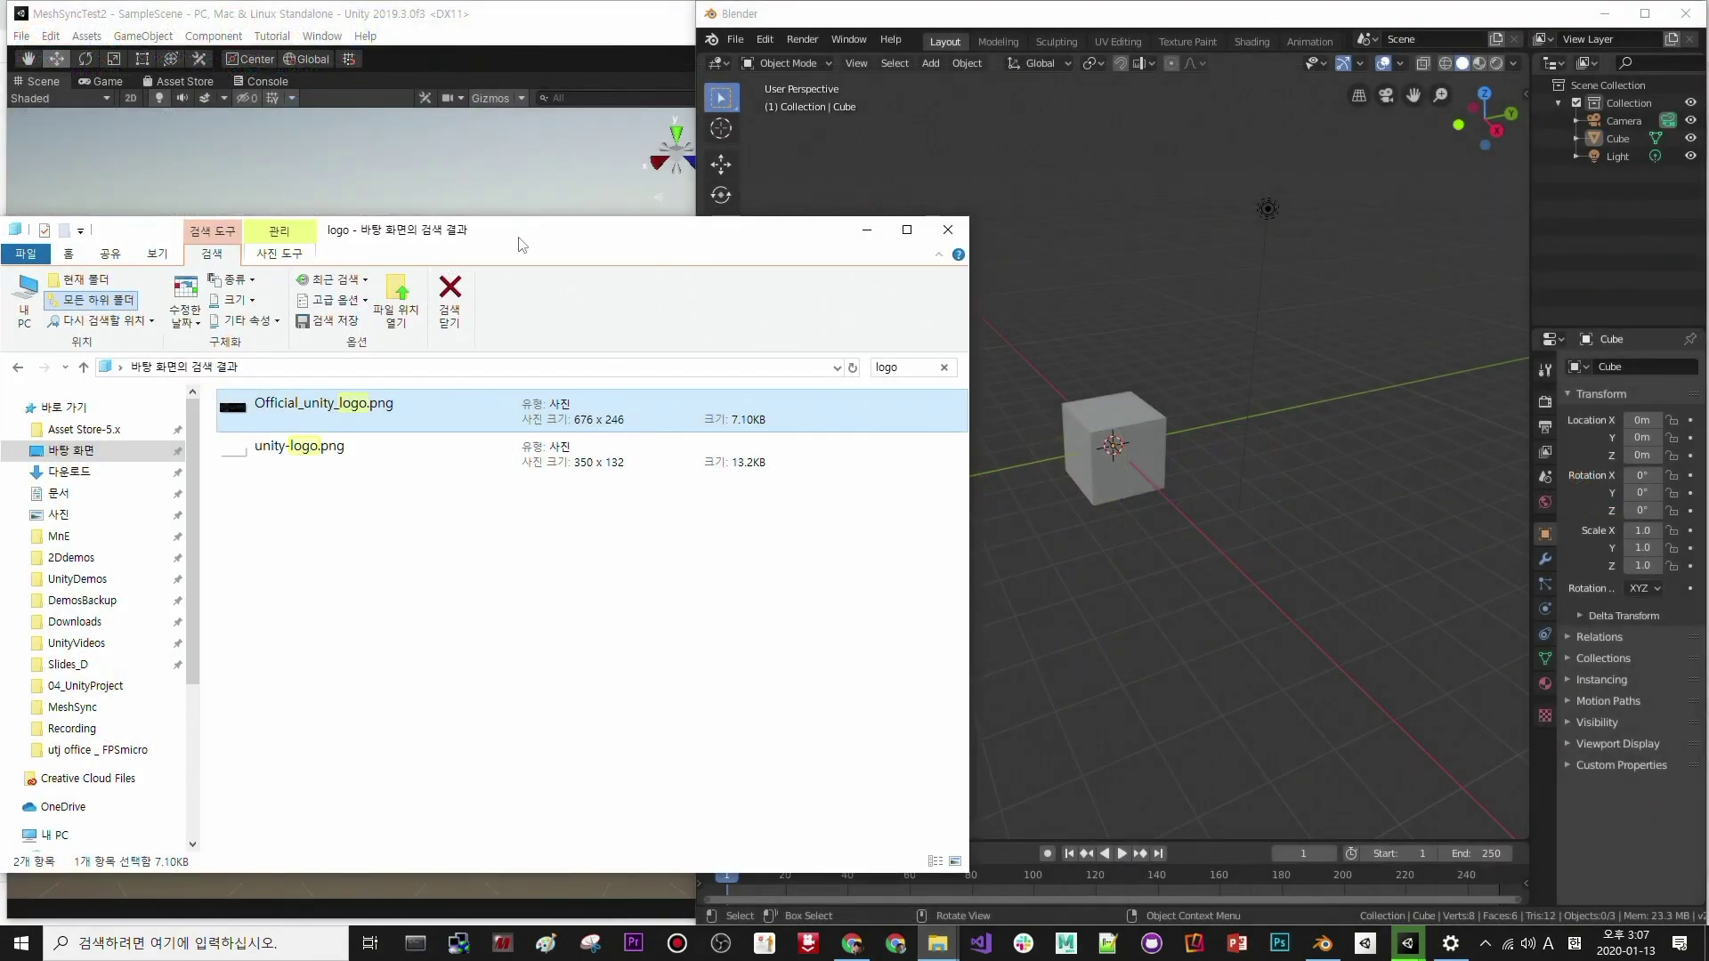
pyautogui.moveTo(522, 245); pyautogui.dragTo(705, 241)
pyautogui.click(260, 446)
pyautogui.click(777, 364)
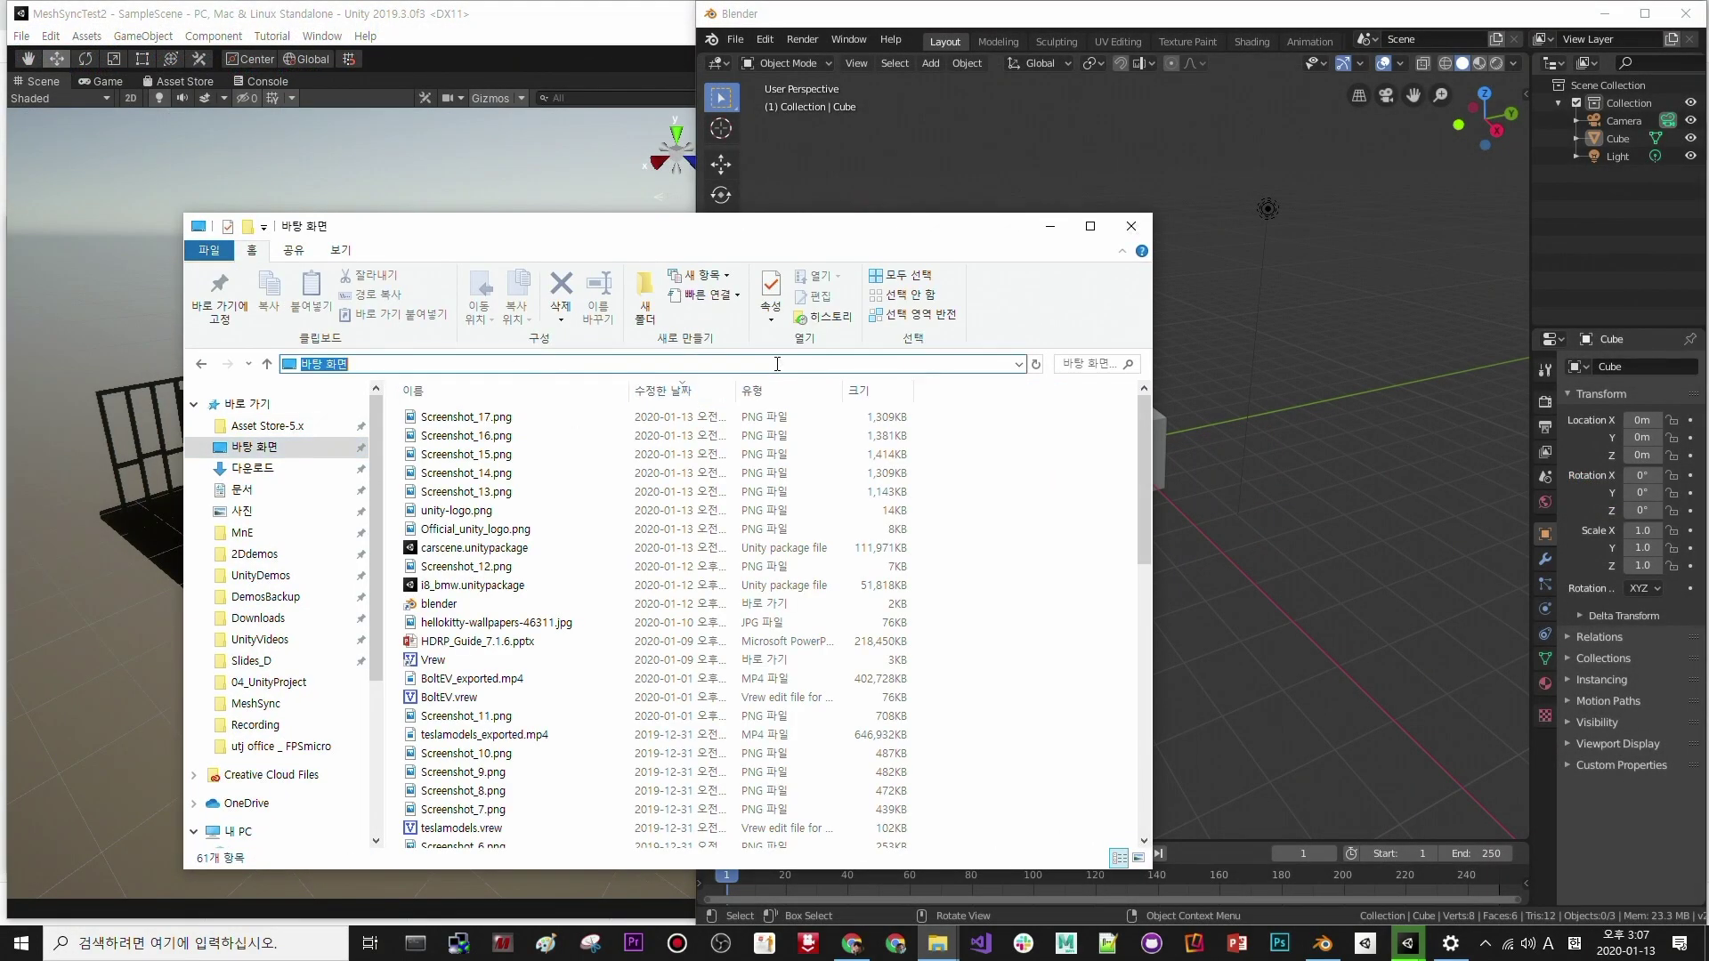
pyautogui.click(1107, 363)
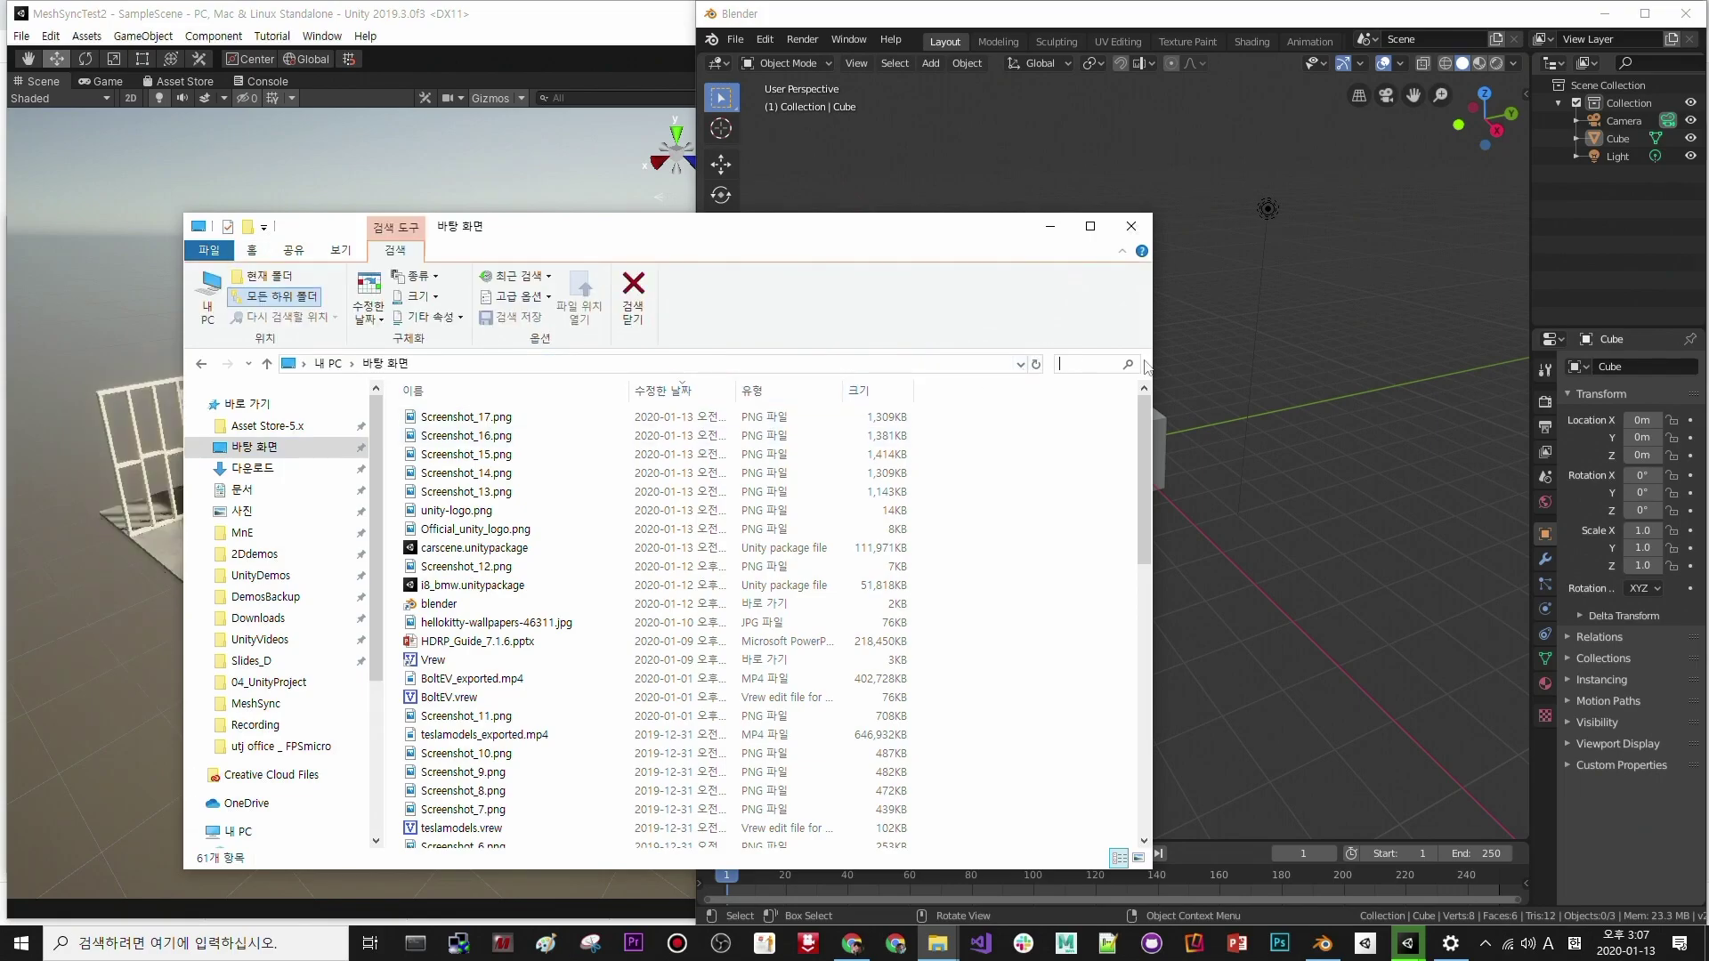
pyautogui.write('mesh')
# - Switch to the browser, download MeshSync.unitypackage from the release assets and show the file in its download folder
pyautogui.click(852, 943)
pyautogui.click(672, 265)
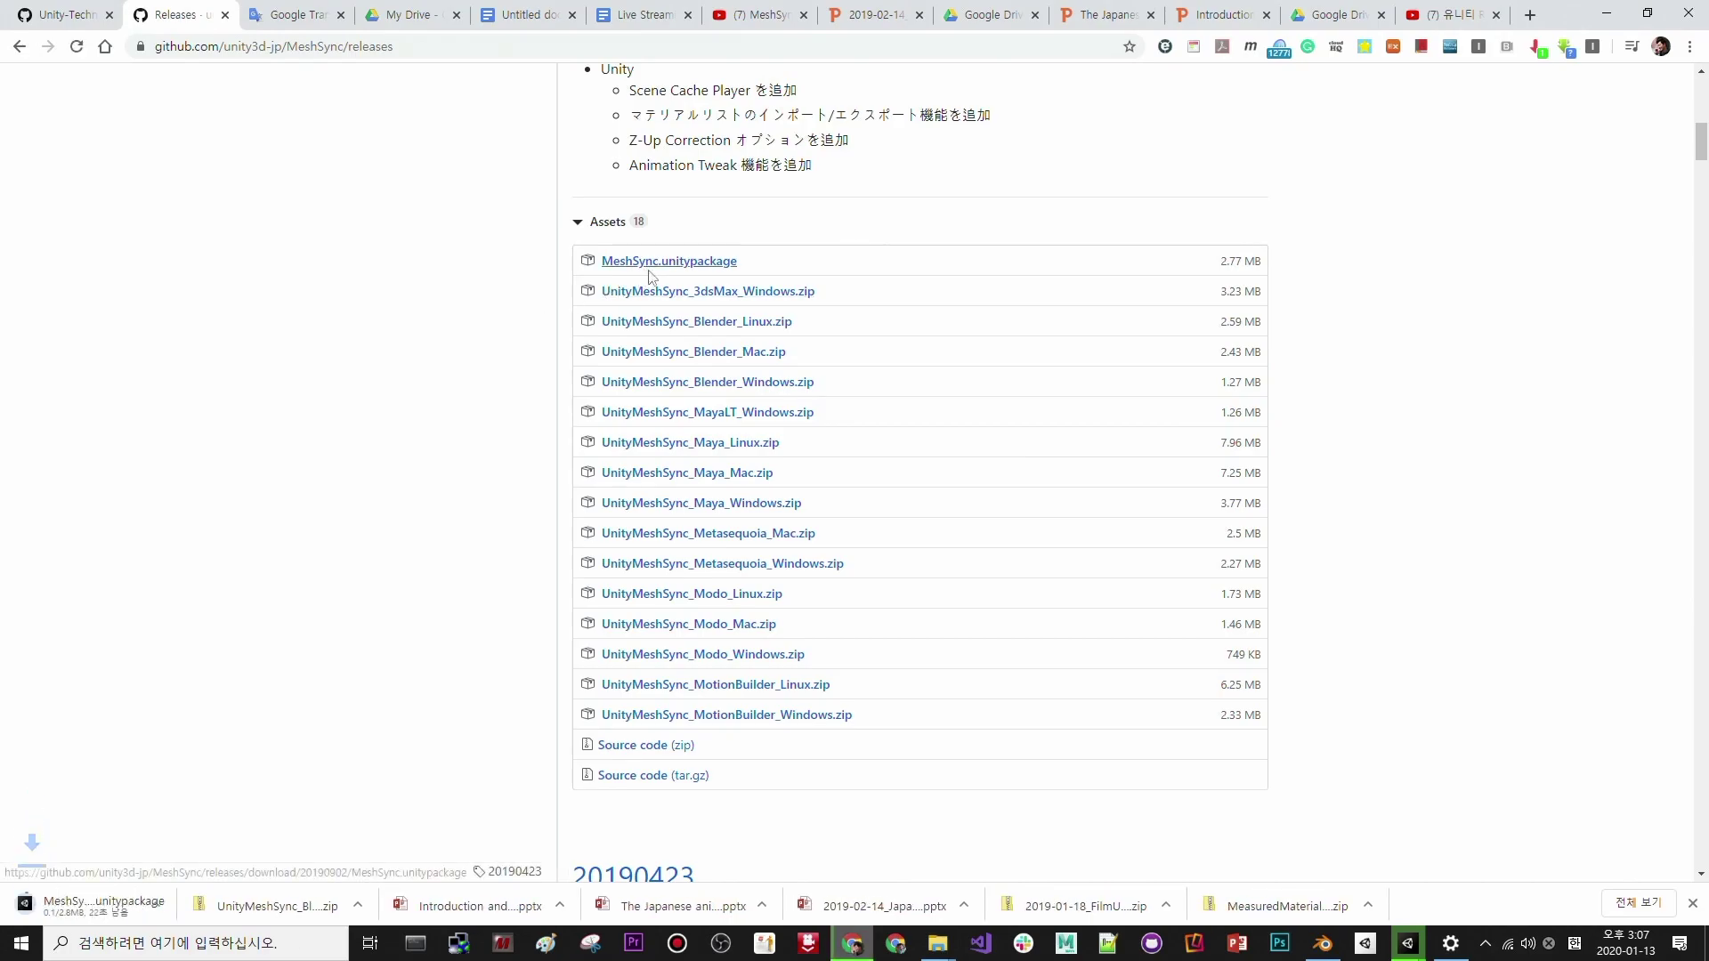
pyautogui.click(185, 909)
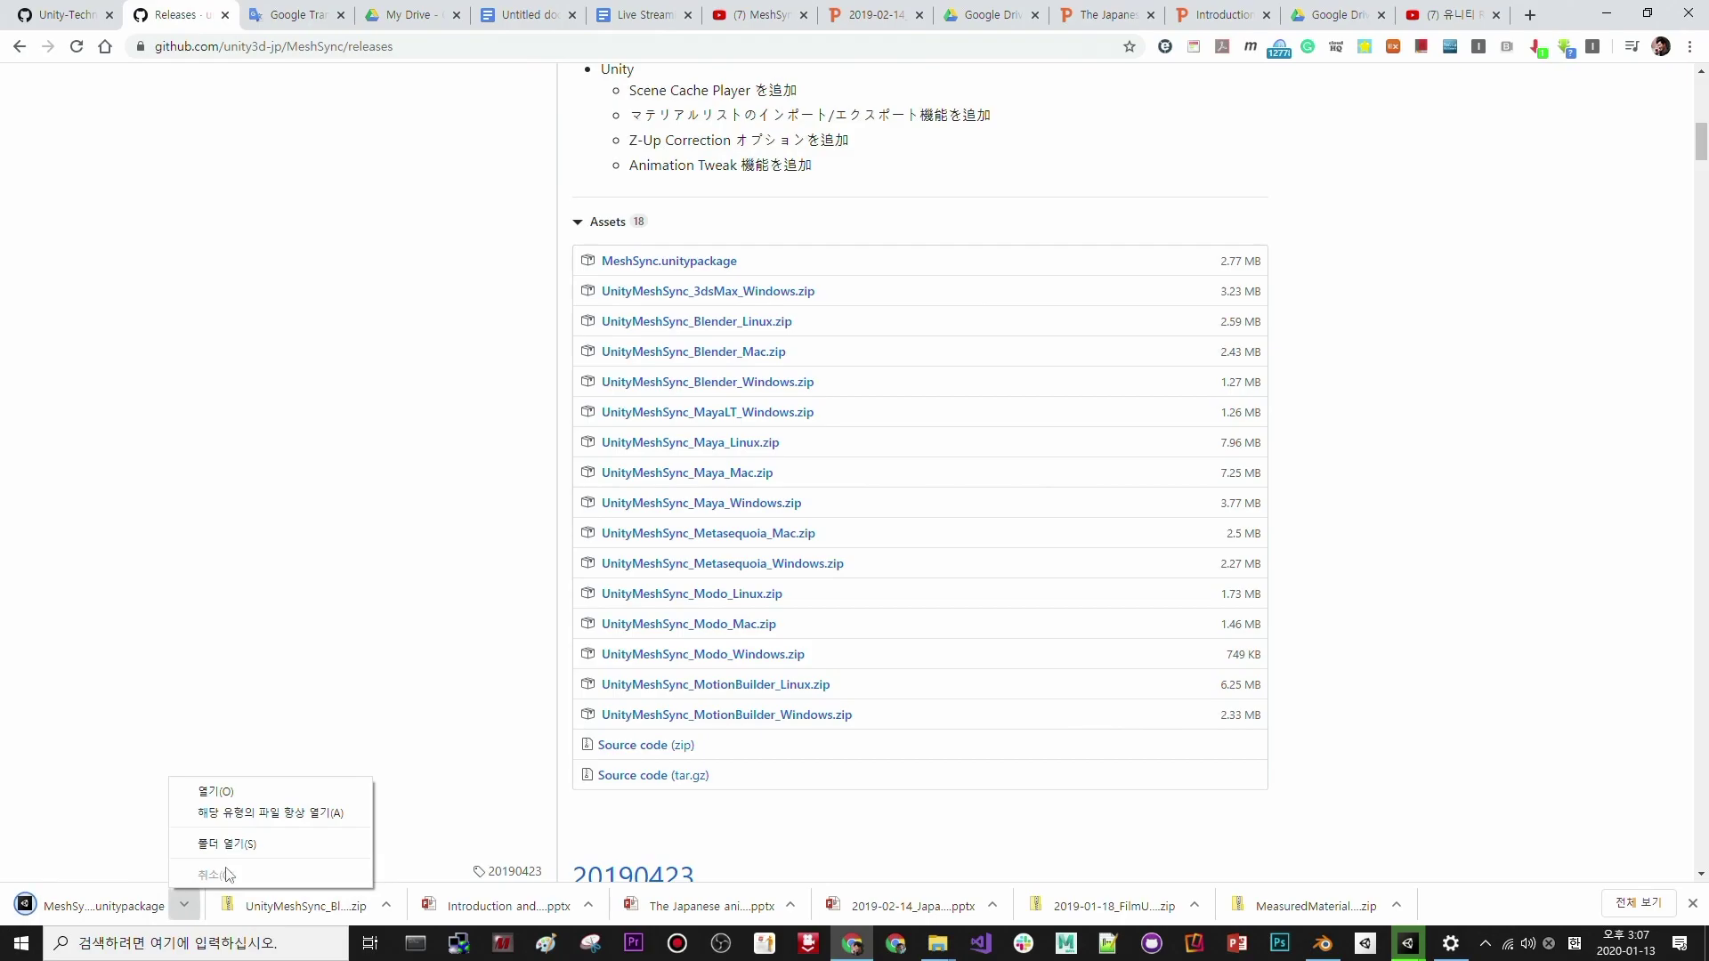
pyautogui.click(236, 848)
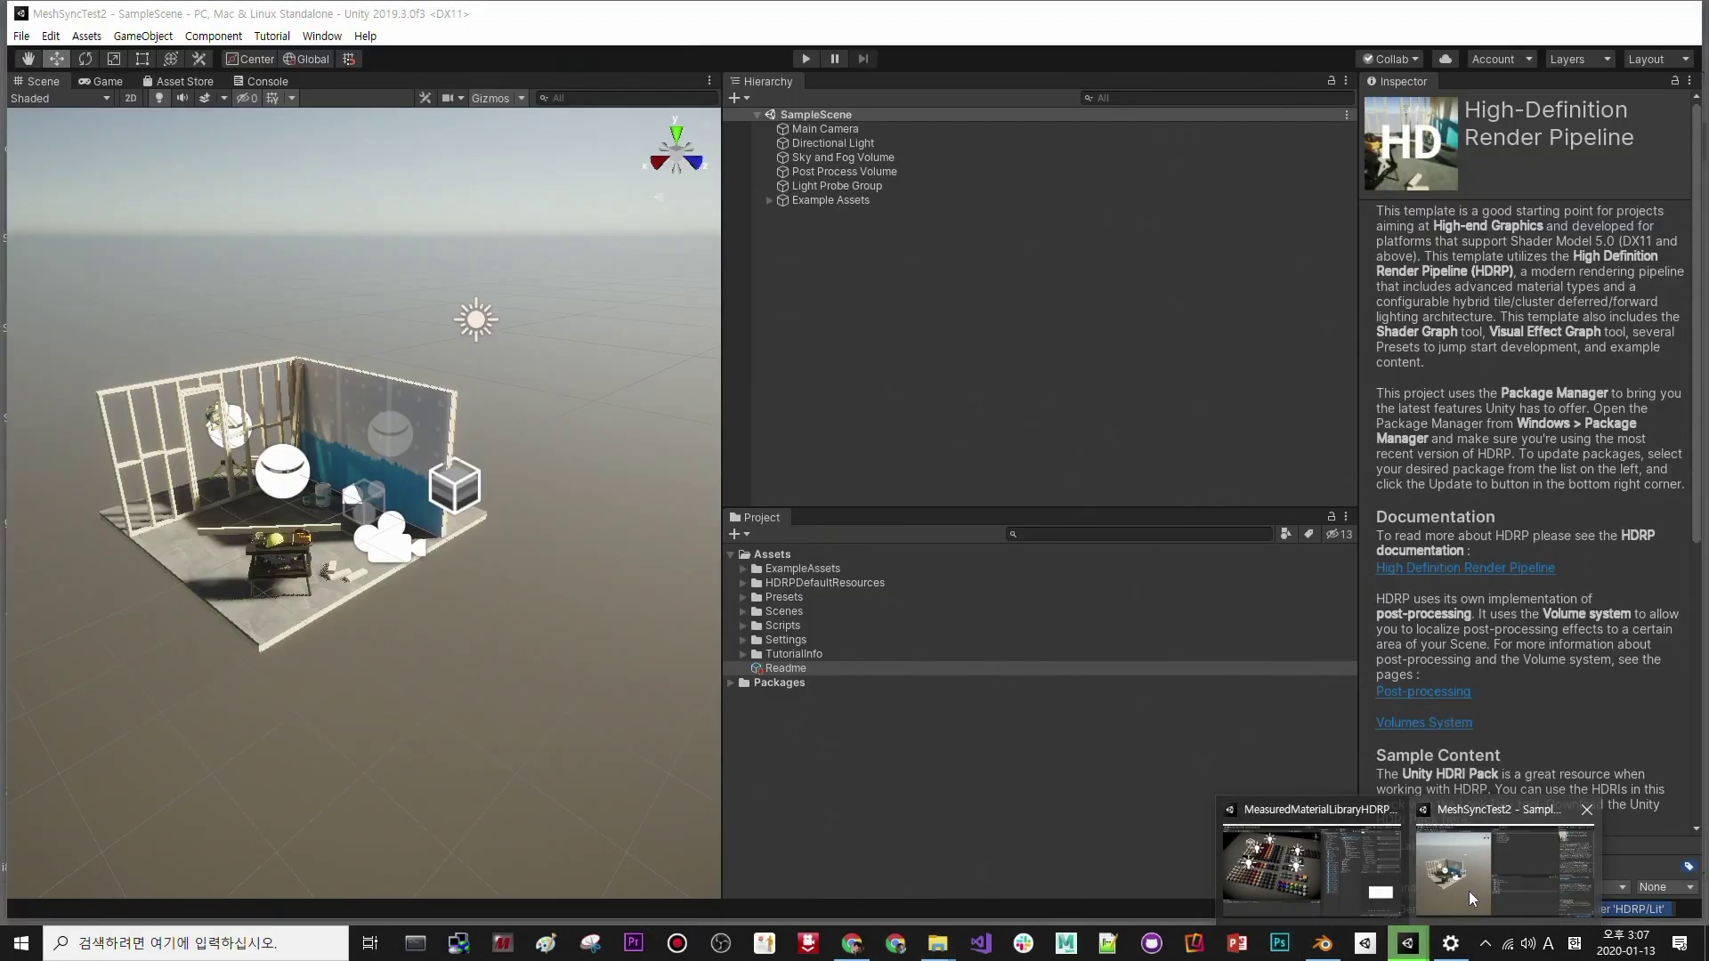
# - Switch to the MeshSyncTest2 project in Unity and deactivate the Example Assets object in SampleScene
pyautogui.click(1468, 890)
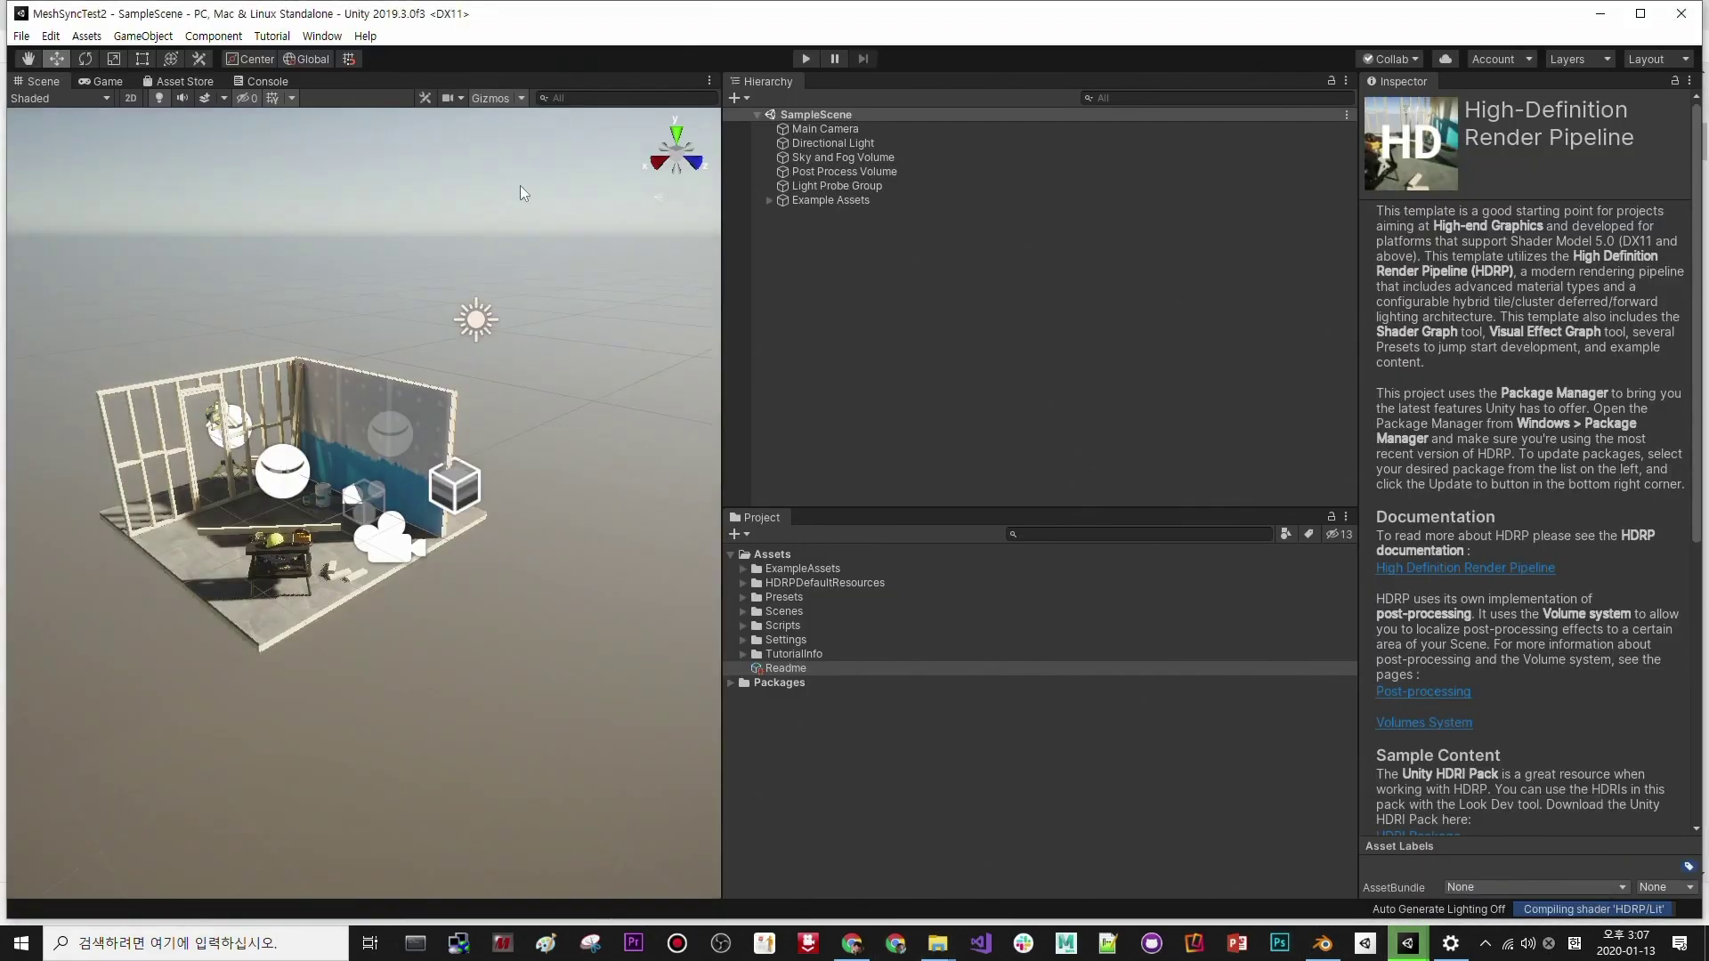
pyautogui.moveTo(425, 399); pyautogui.dragTo(400, 462, button='right')
pyautogui.scroll(2, 400, 462)
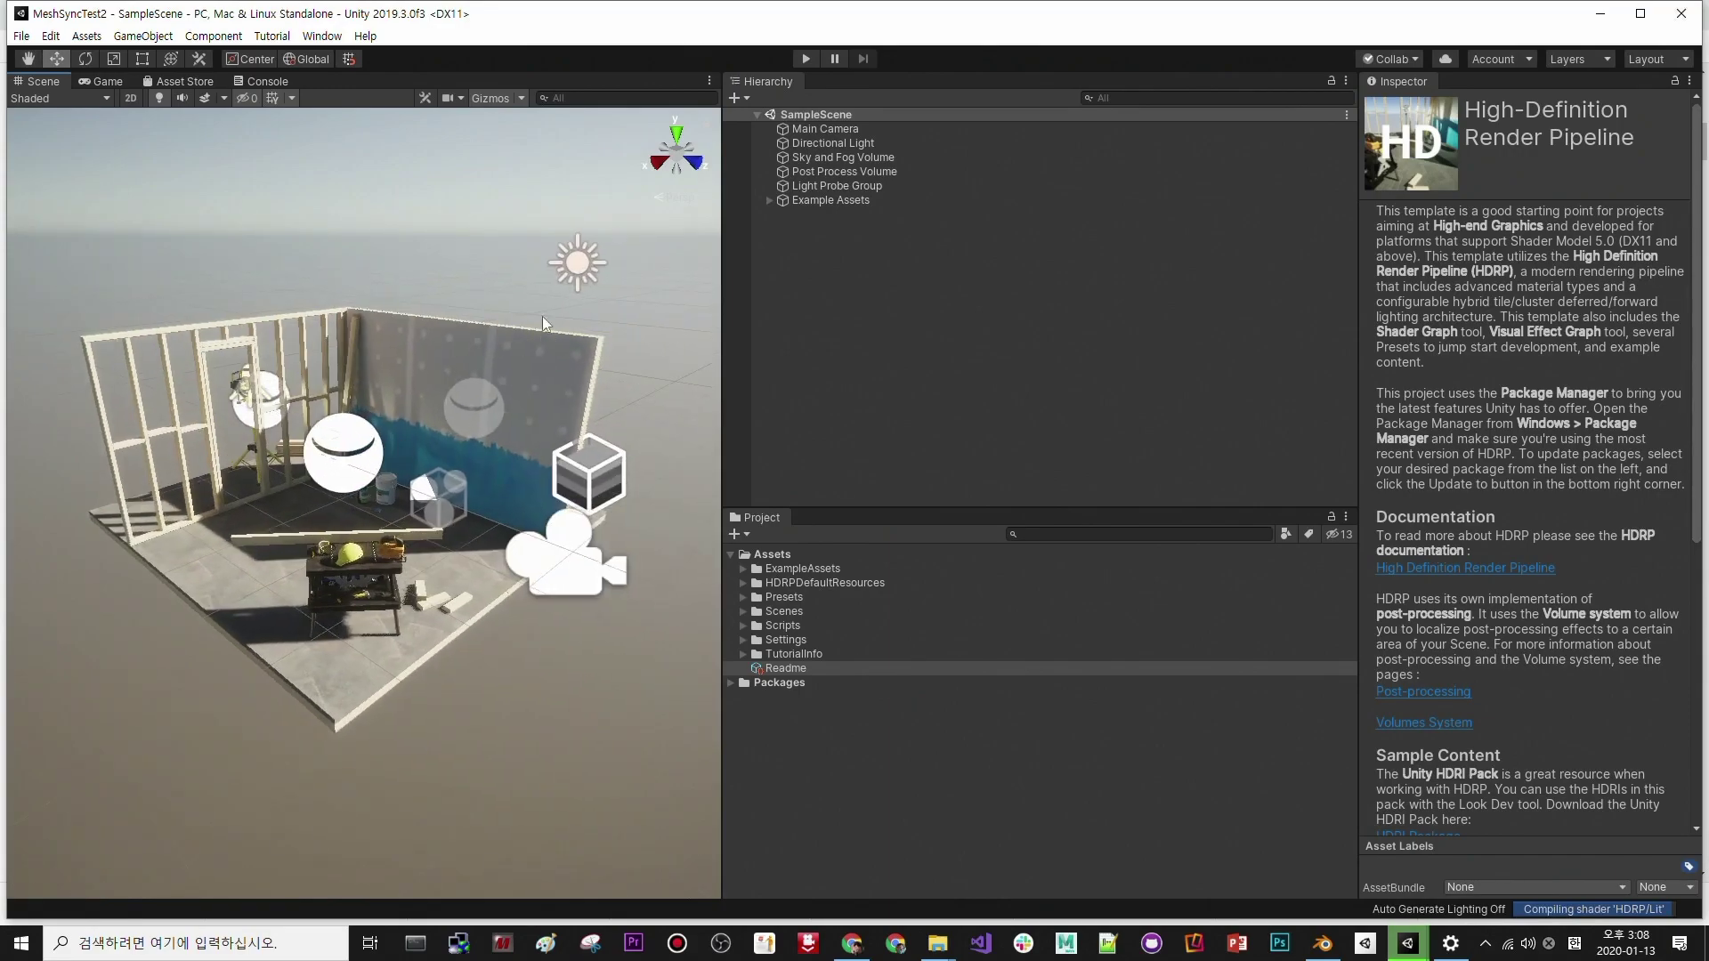
pyautogui.click(823, 201)
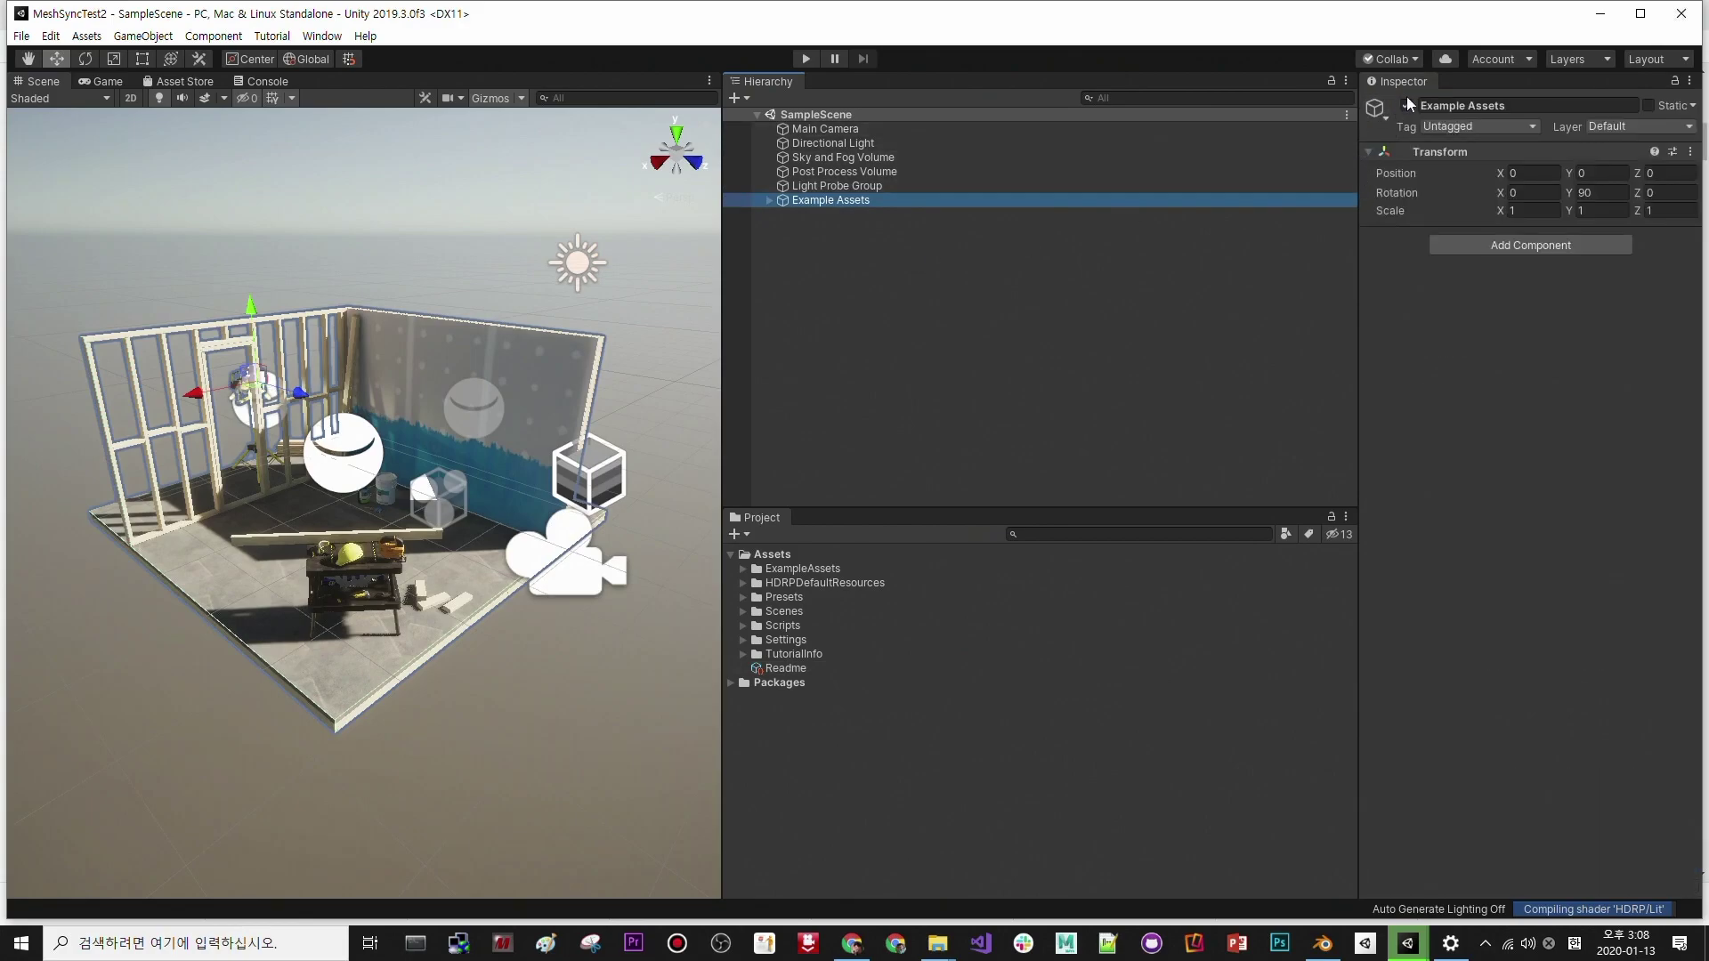
pyautogui.click(1407, 106)
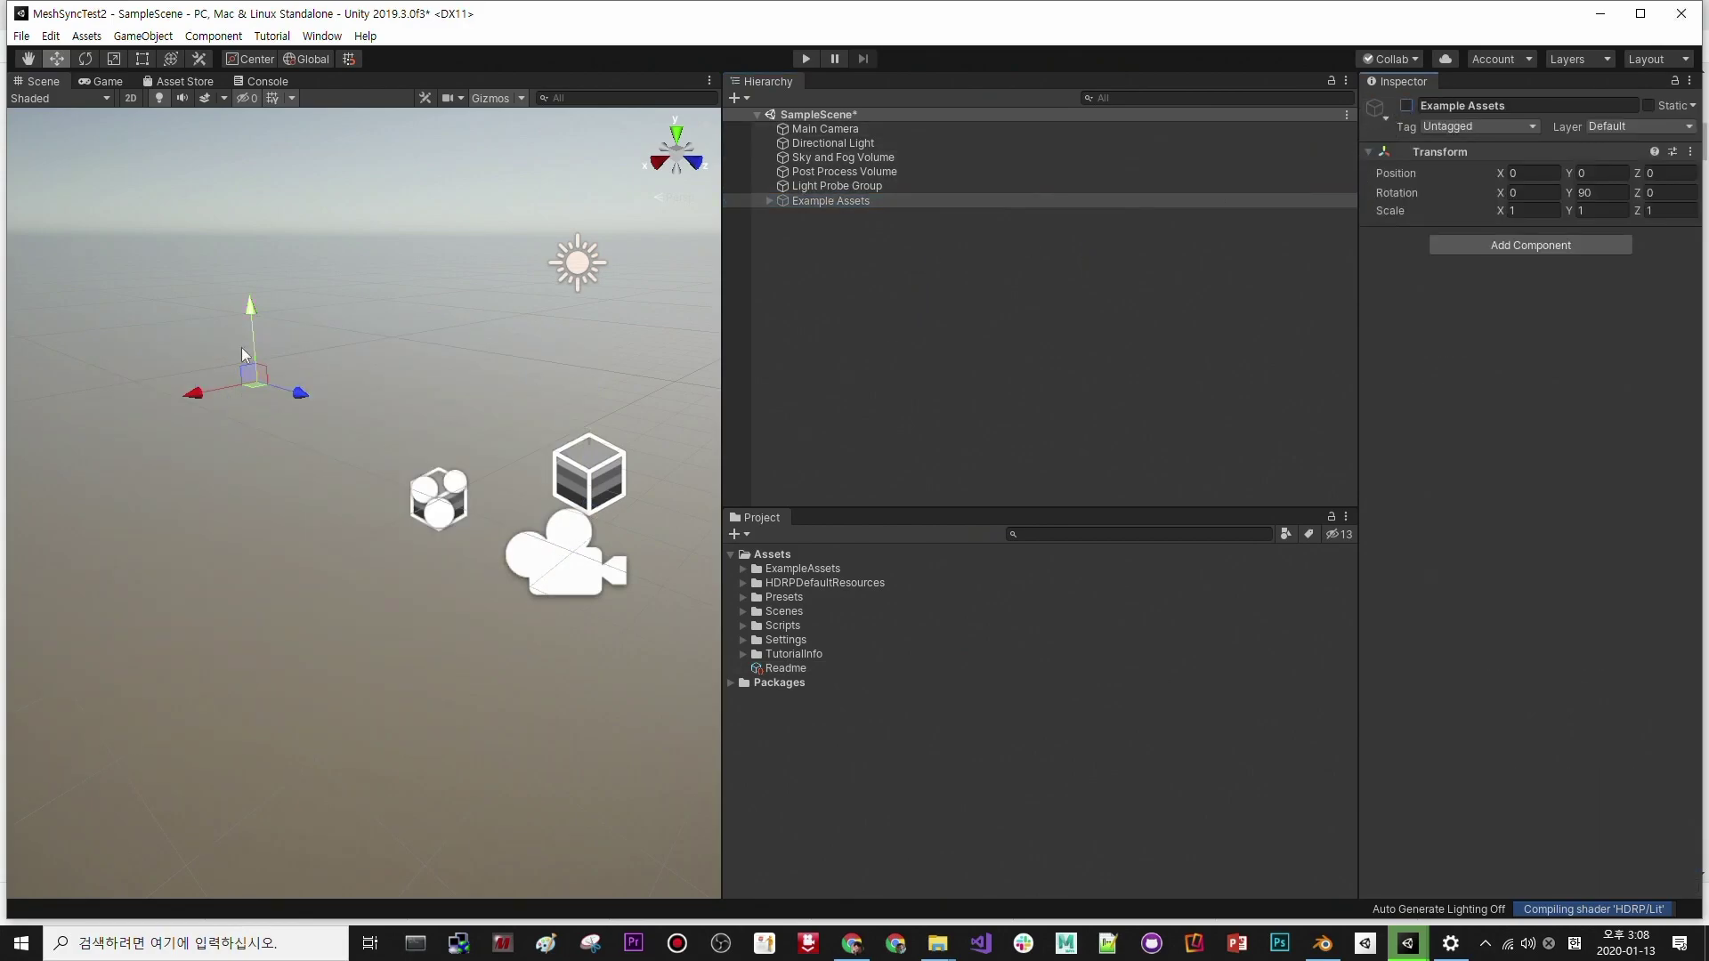
# - Import all items of the downloaded MeshSync (1).unitypackage from the Downloads folder into the Unity project
pyautogui.hotkey('alt', 'Tab')
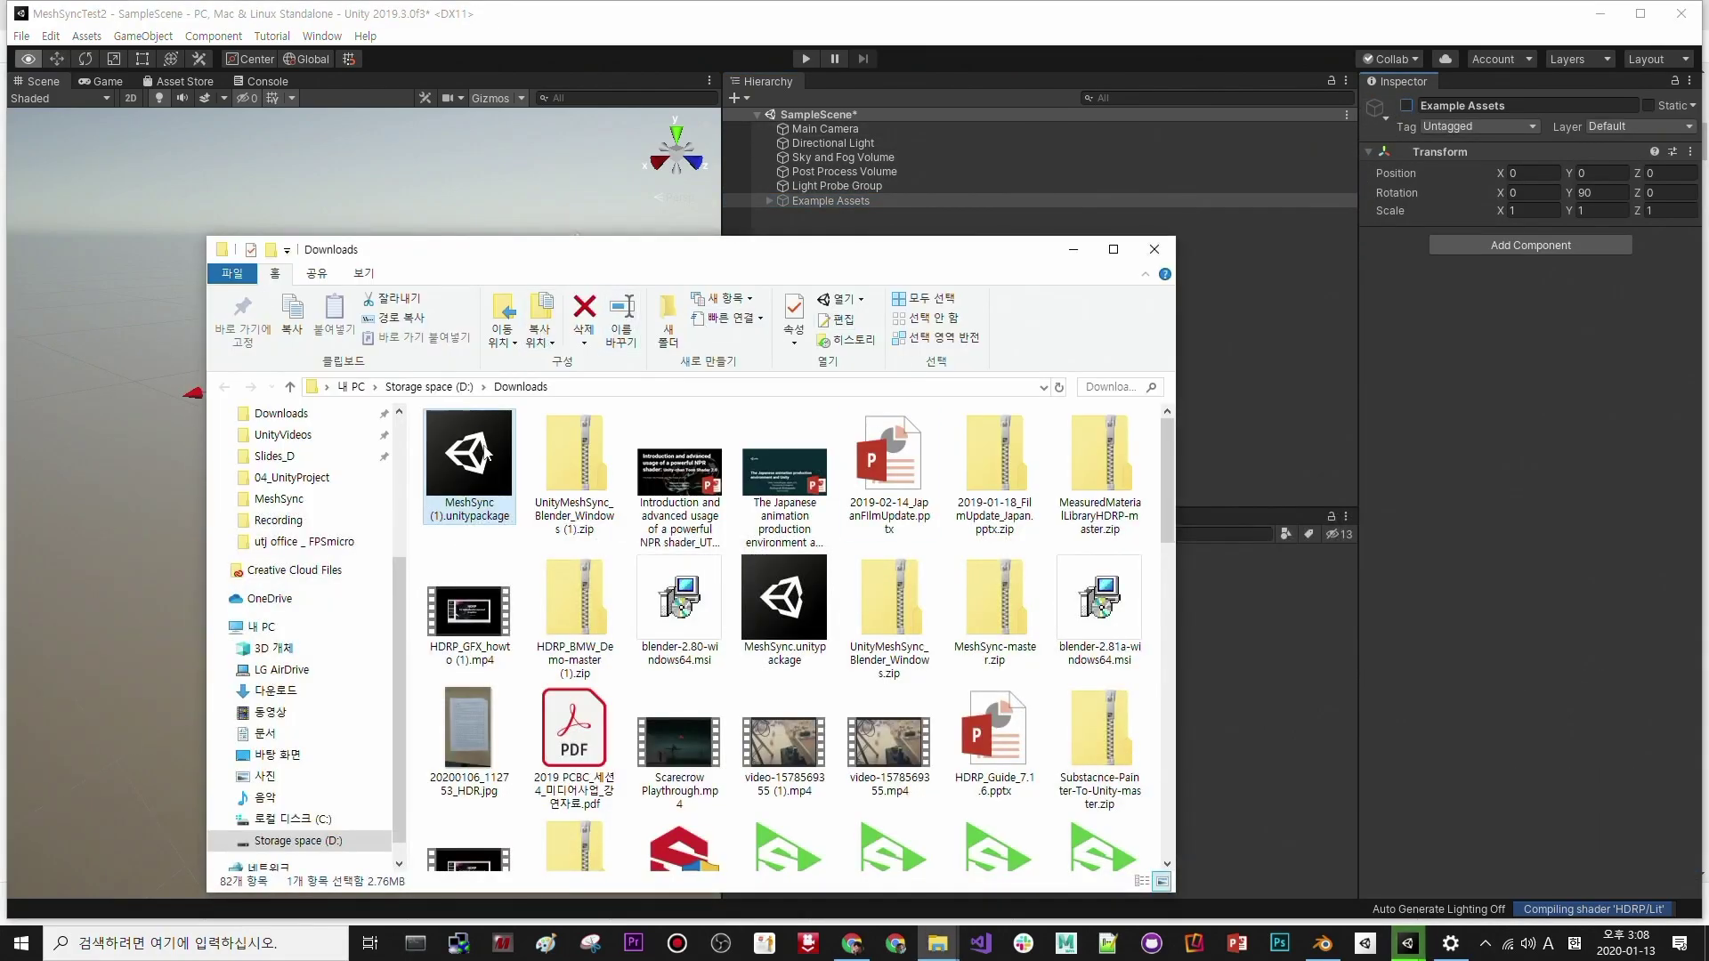
pyautogui.click(1237, 702)
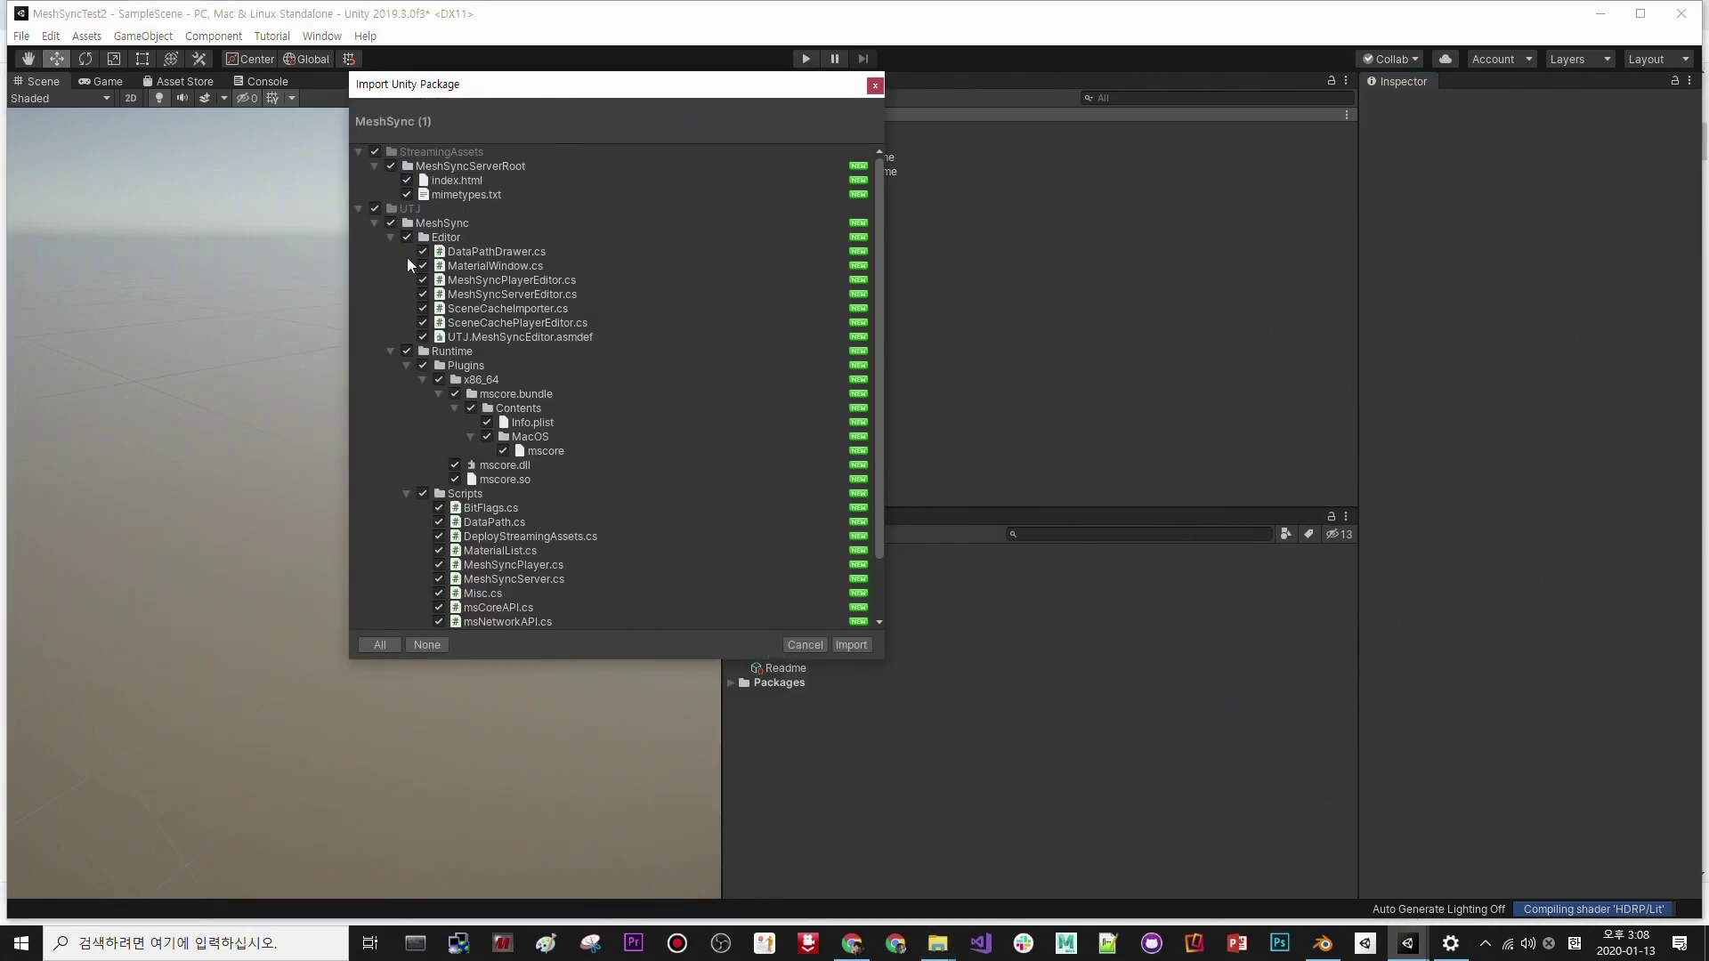
pyautogui.scroll(-5, 500, 260)
pyautogui.scroll(5, 570, 430)
pyautogui.click(851, 644)
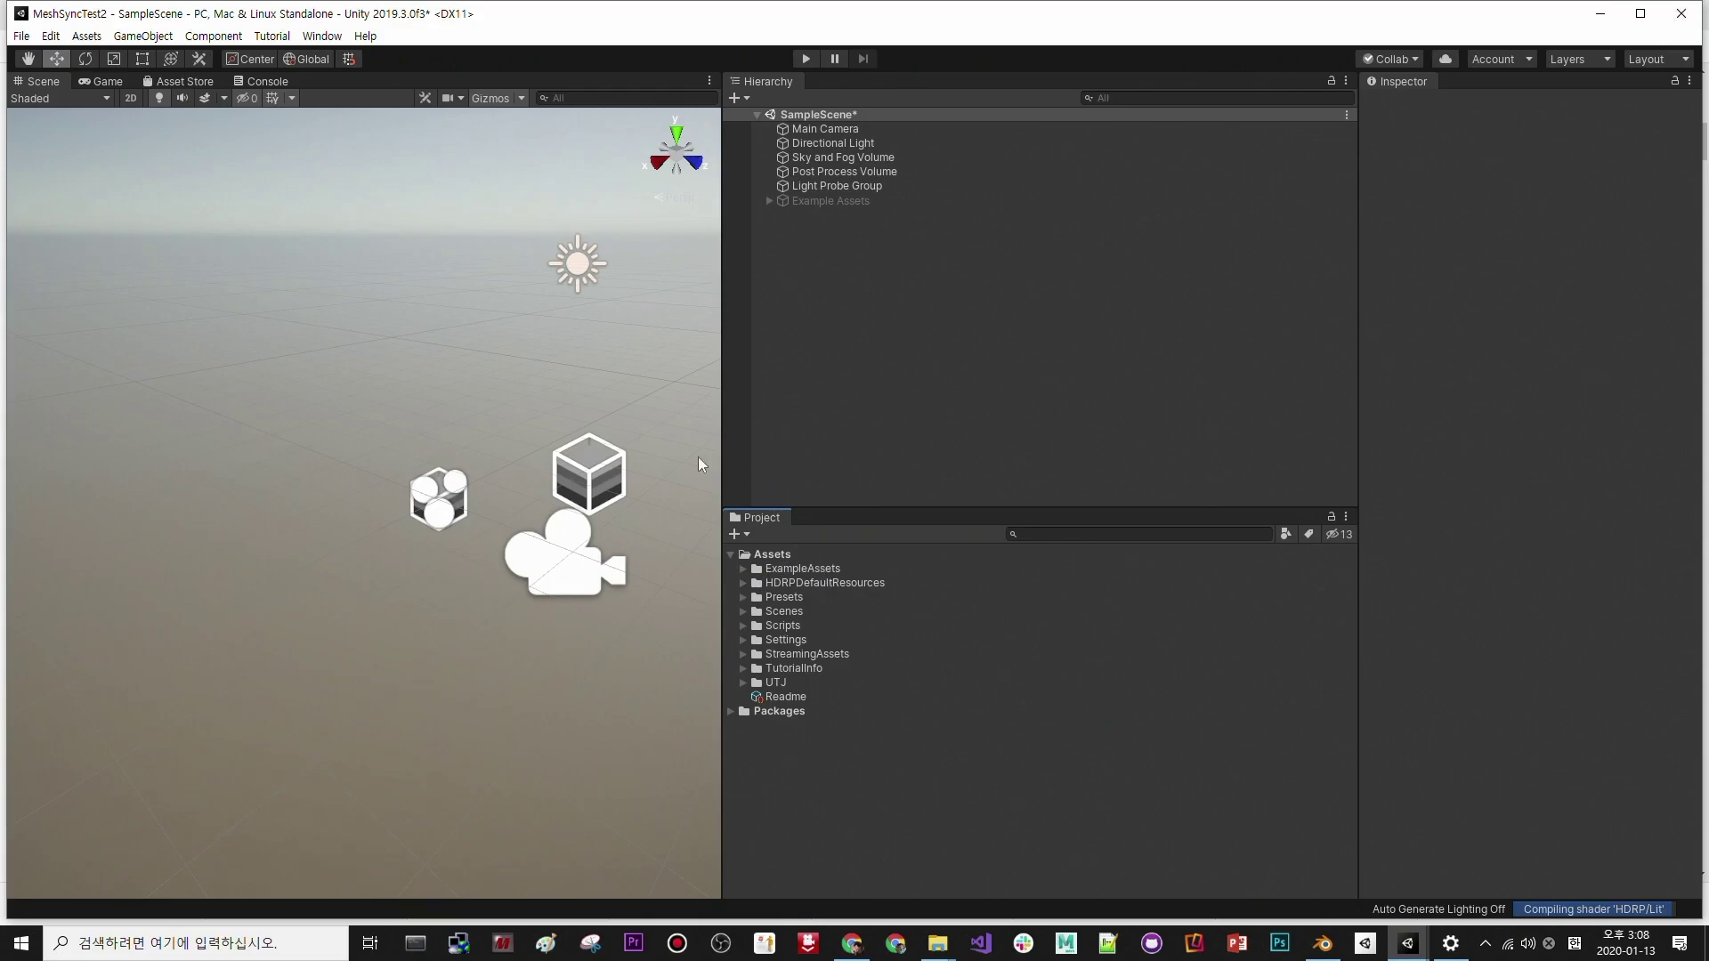
# - Create a MeshSync server object in the scene hierarchy
pyautogui.click(746, 538)
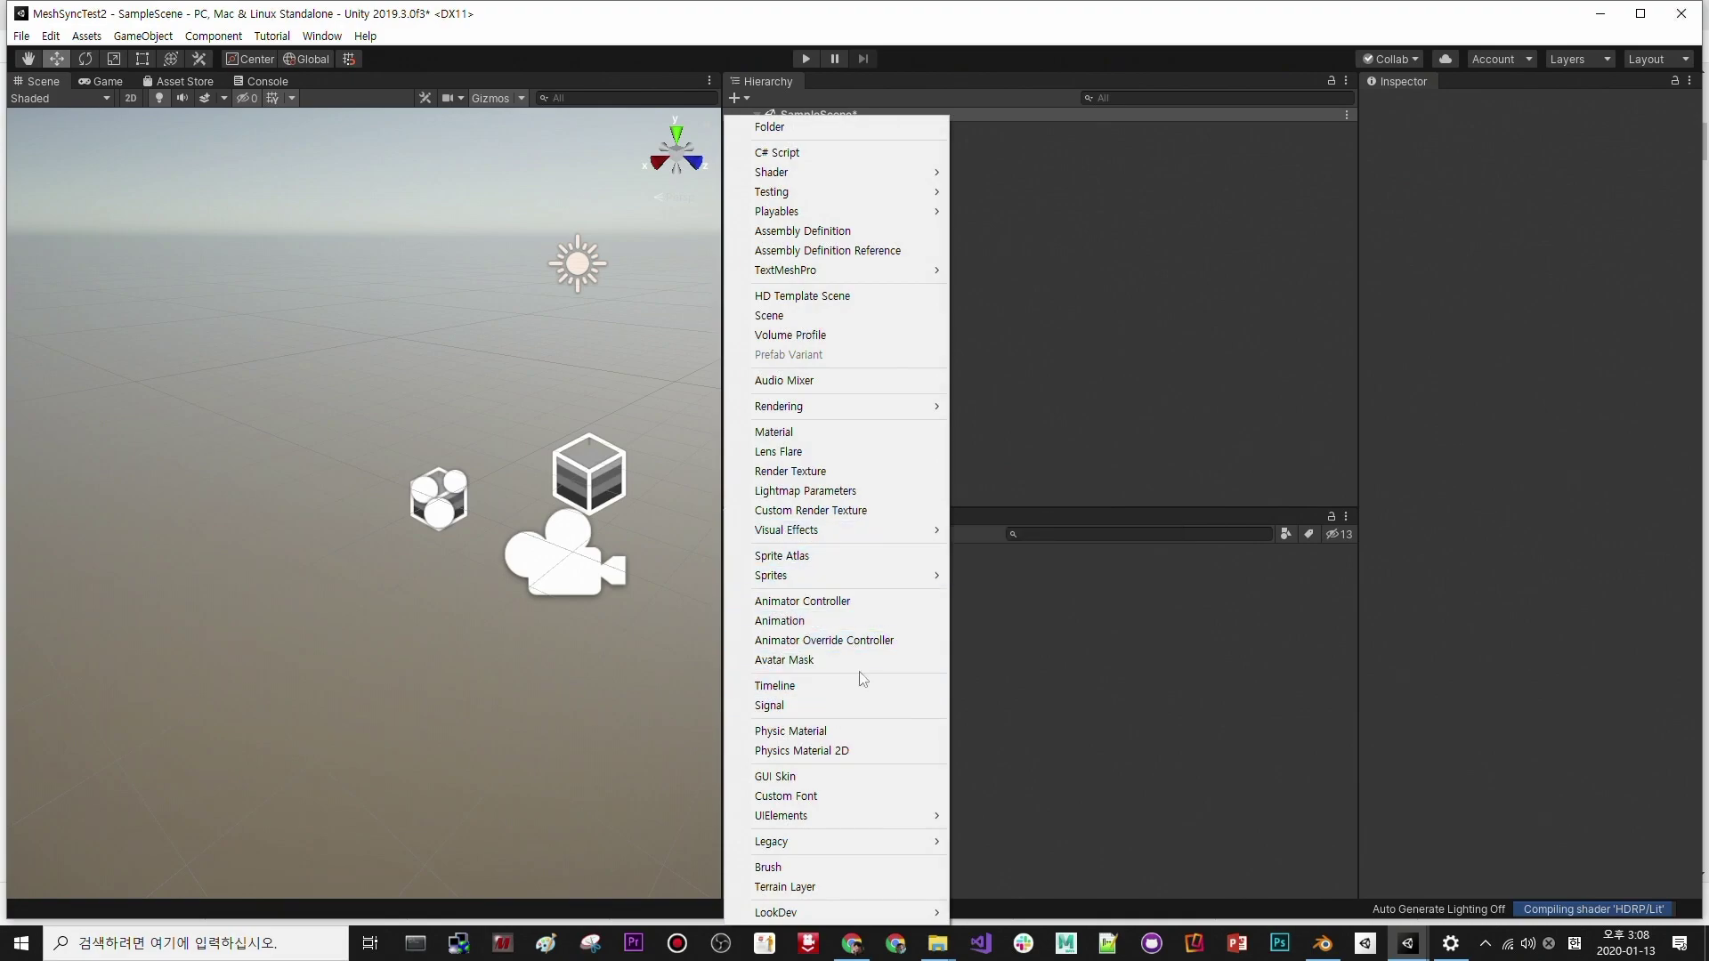
pyautogui.click(1011, 646)
pyautogui.click(746, 97)
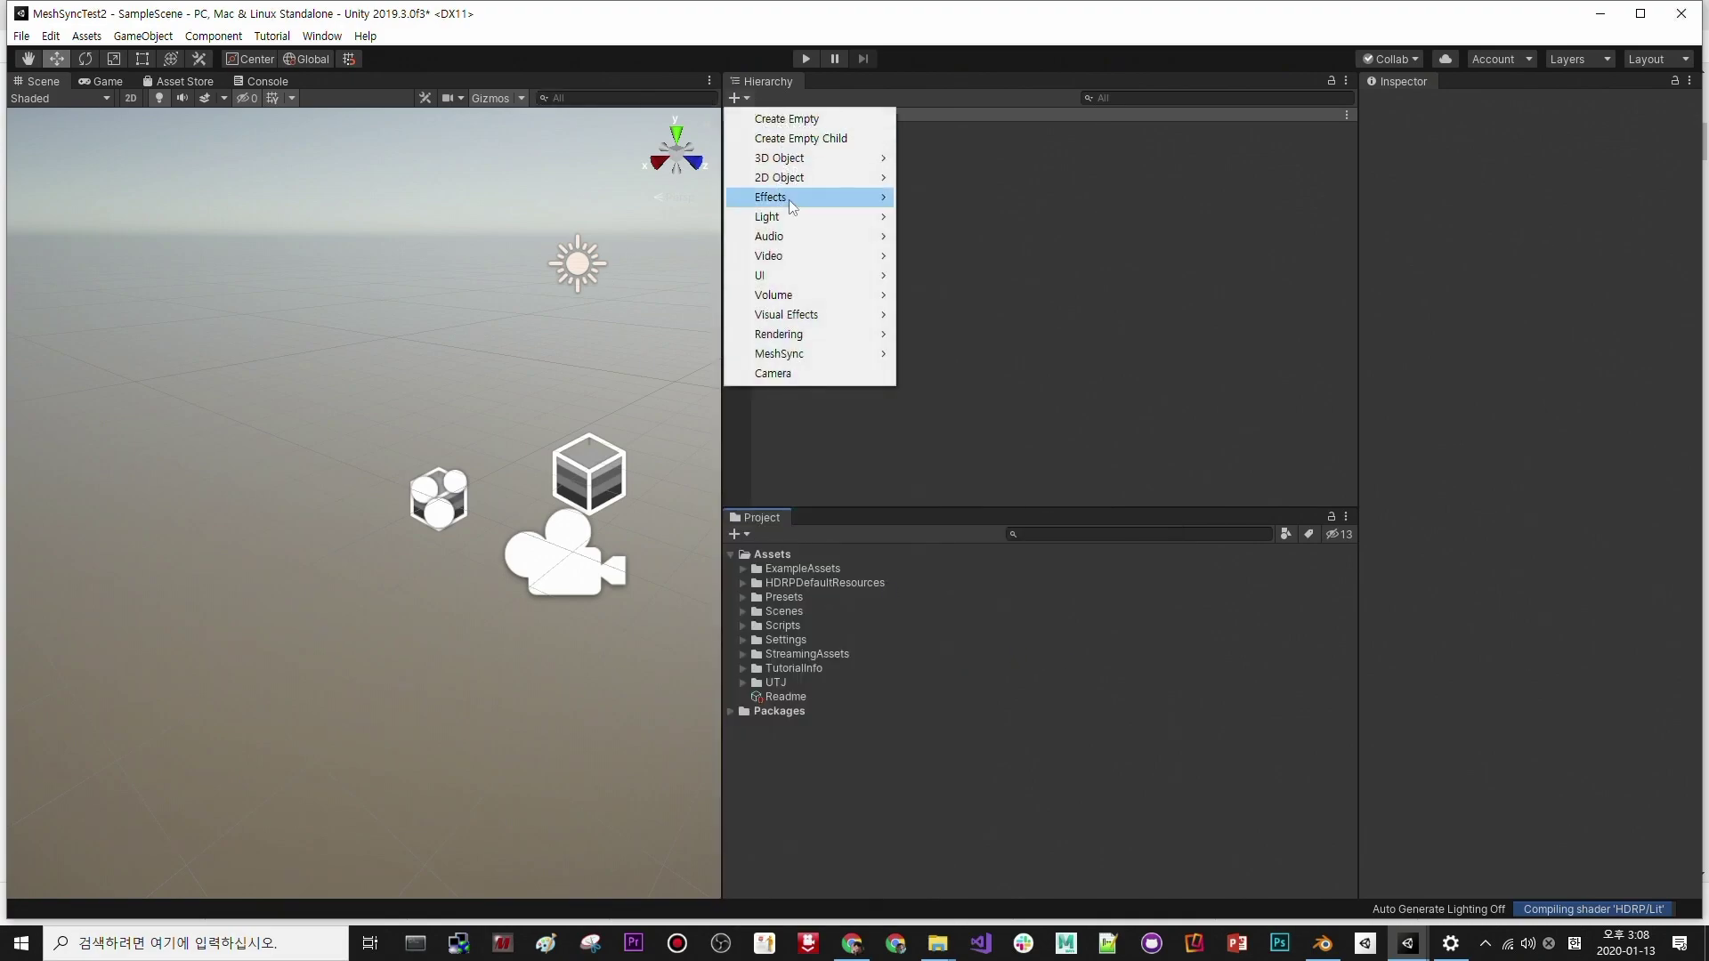
pyautogui.moveTo(810, 354)
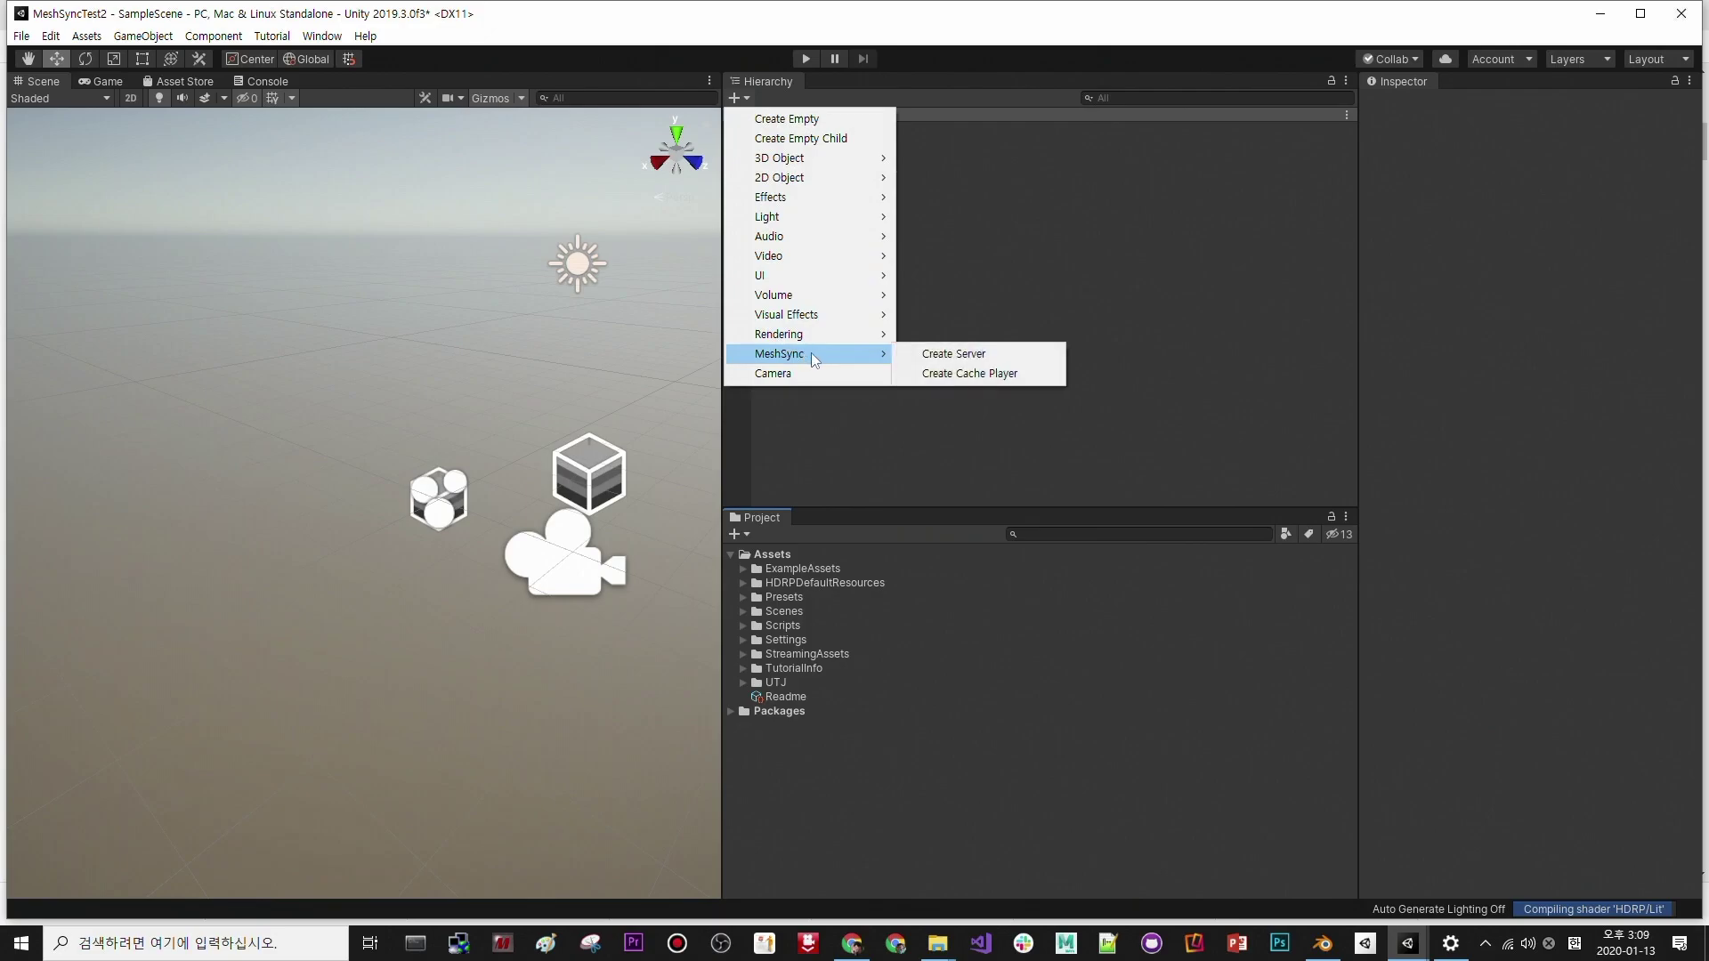
pyautogui.click(947, 355)
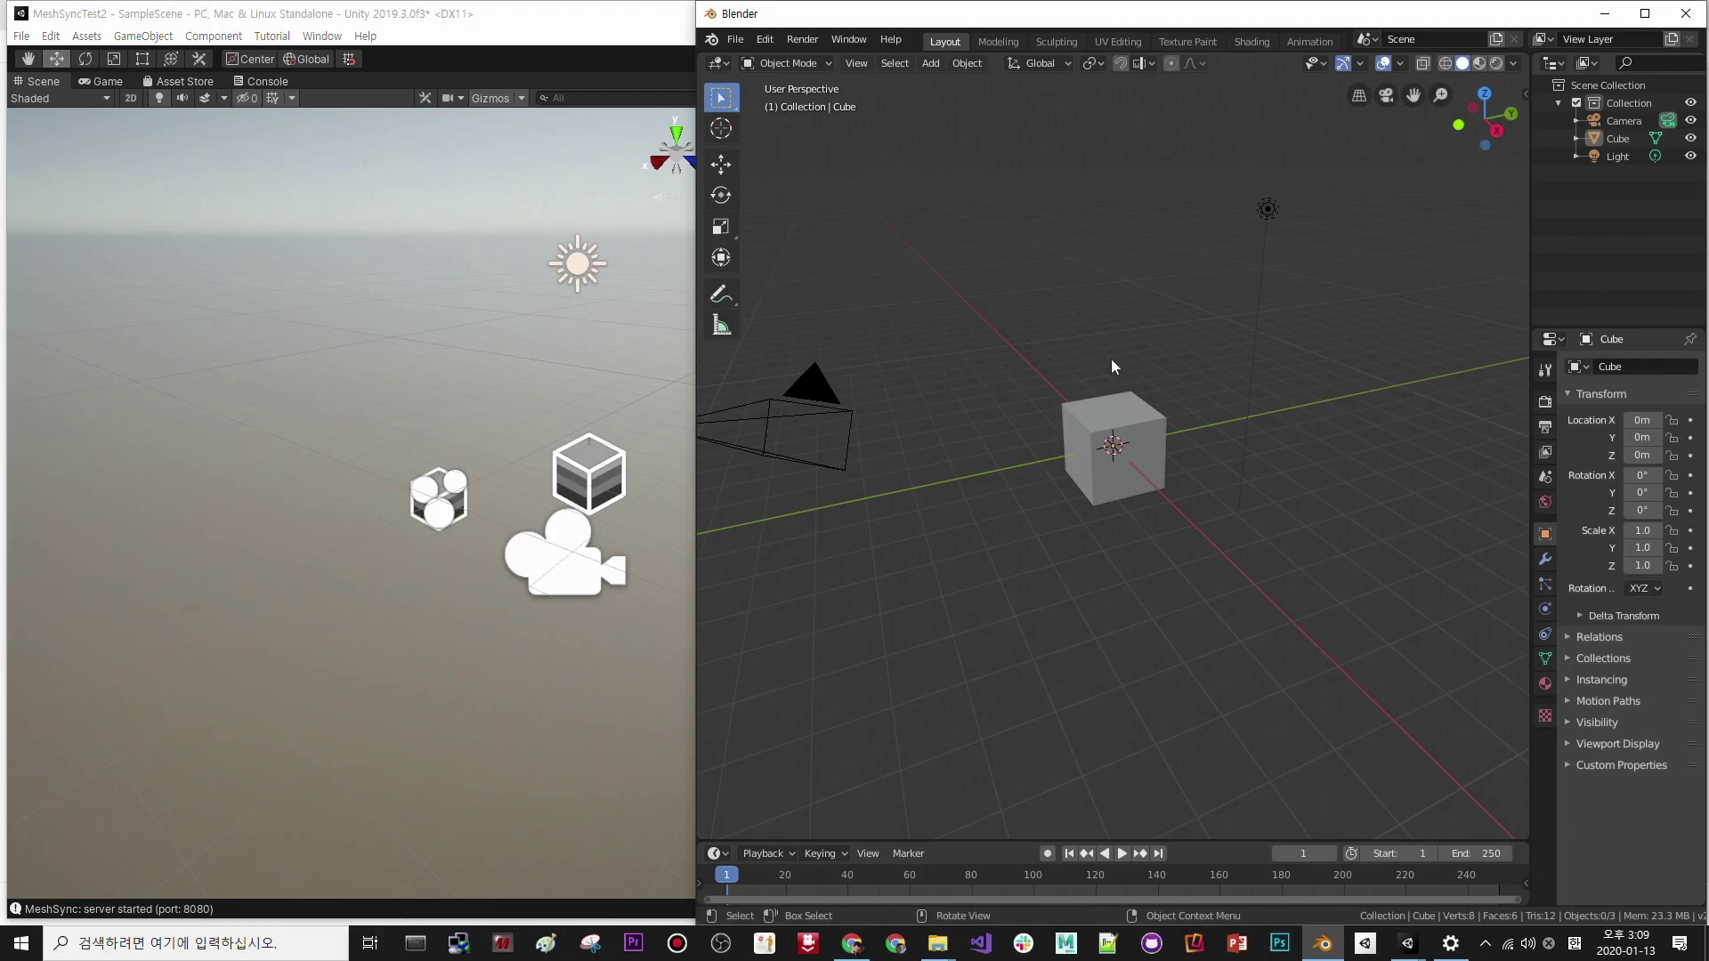
# - Switch to Blender, show the MeshSync settings among the active tool properties and start Auto Sync
pyautogui.click(1545, 371)
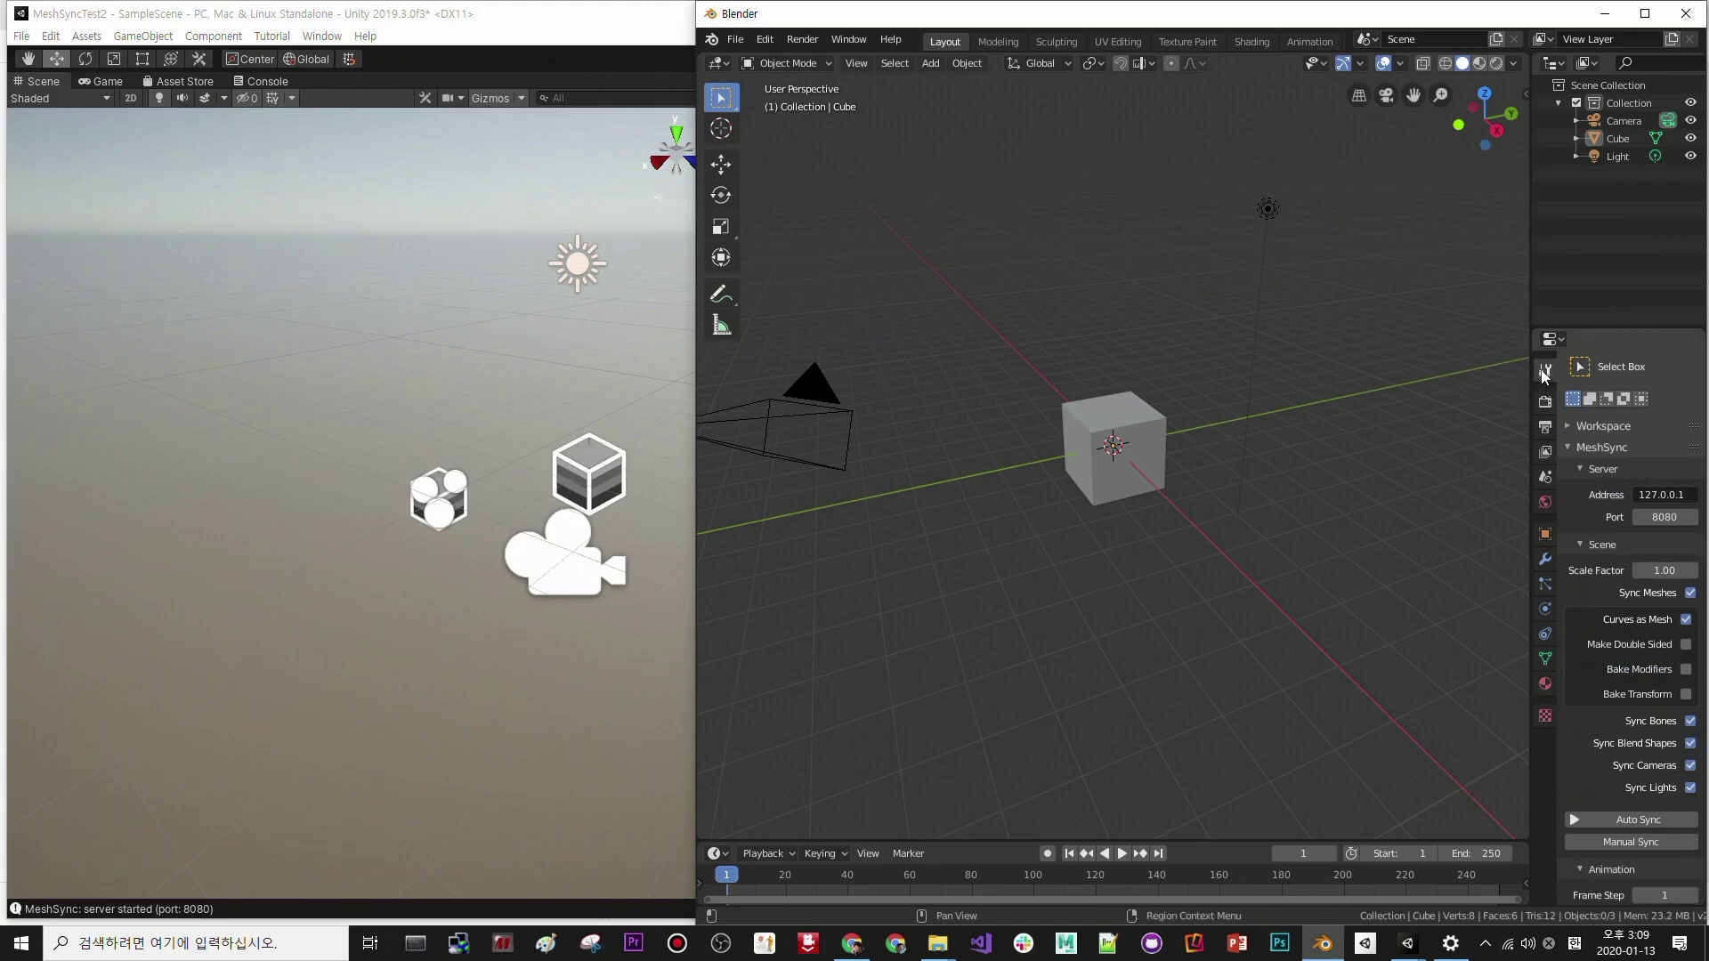
pyautogui.scroll(-1, 1633, 579)
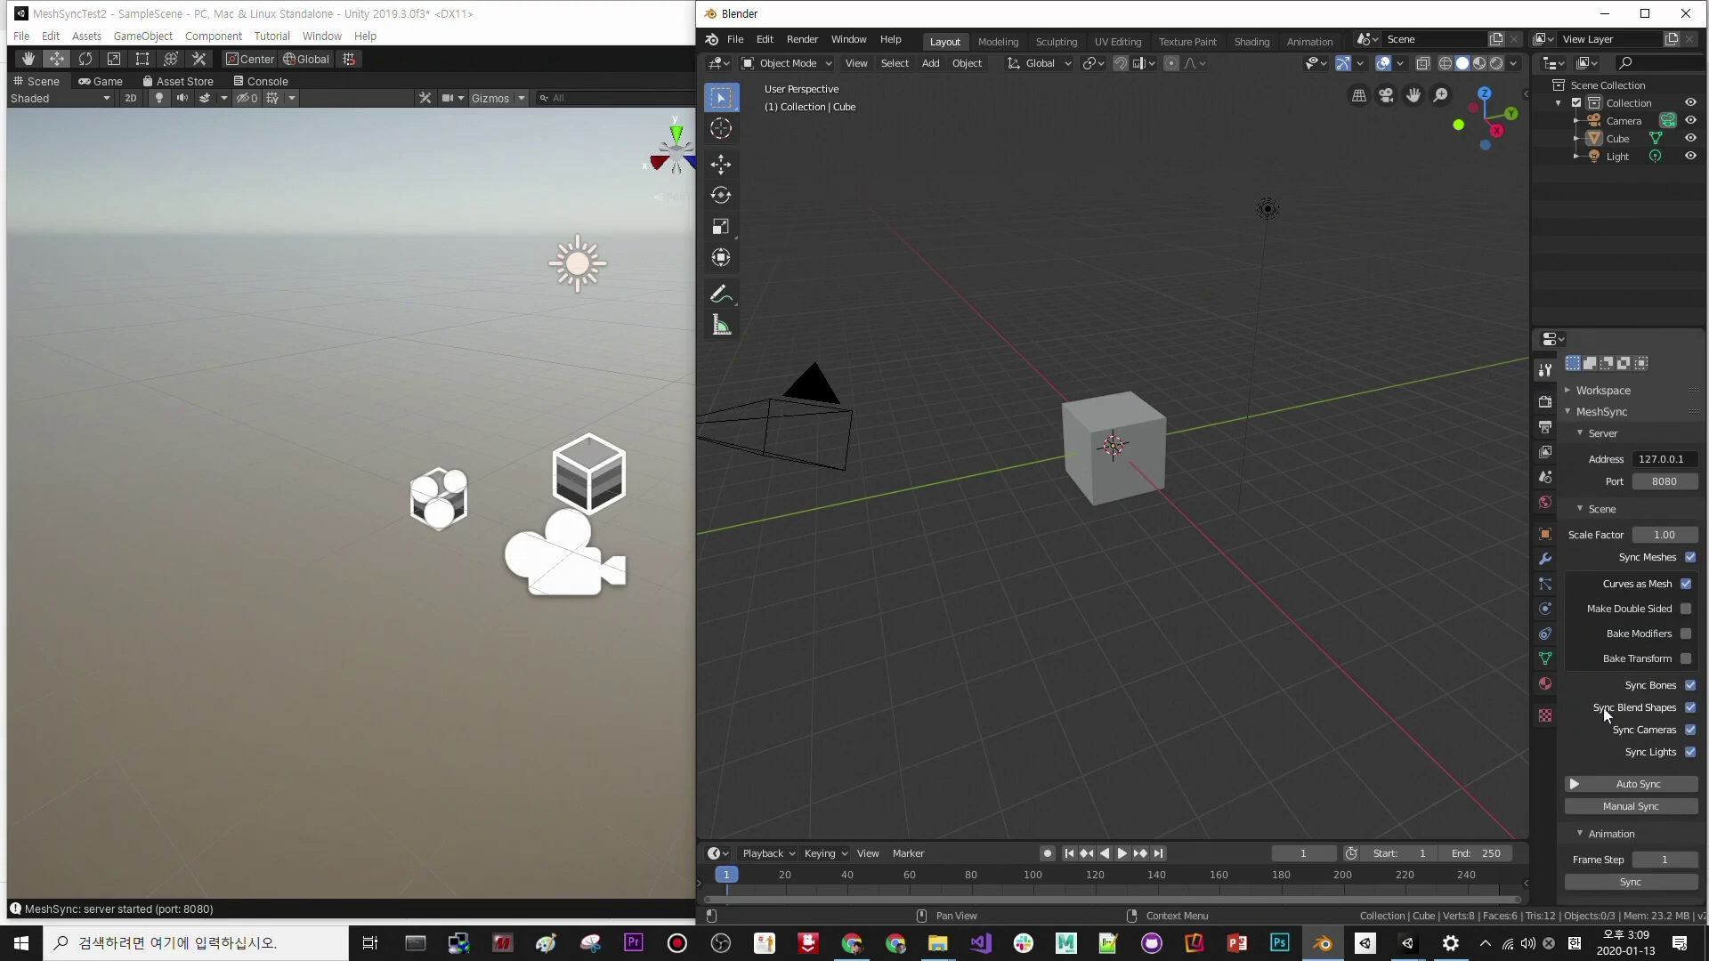
pyautogui.click(1583, 410)
pyautogui.click(1568, 447)
pyautogui.scroll(-2, 1594, 552)
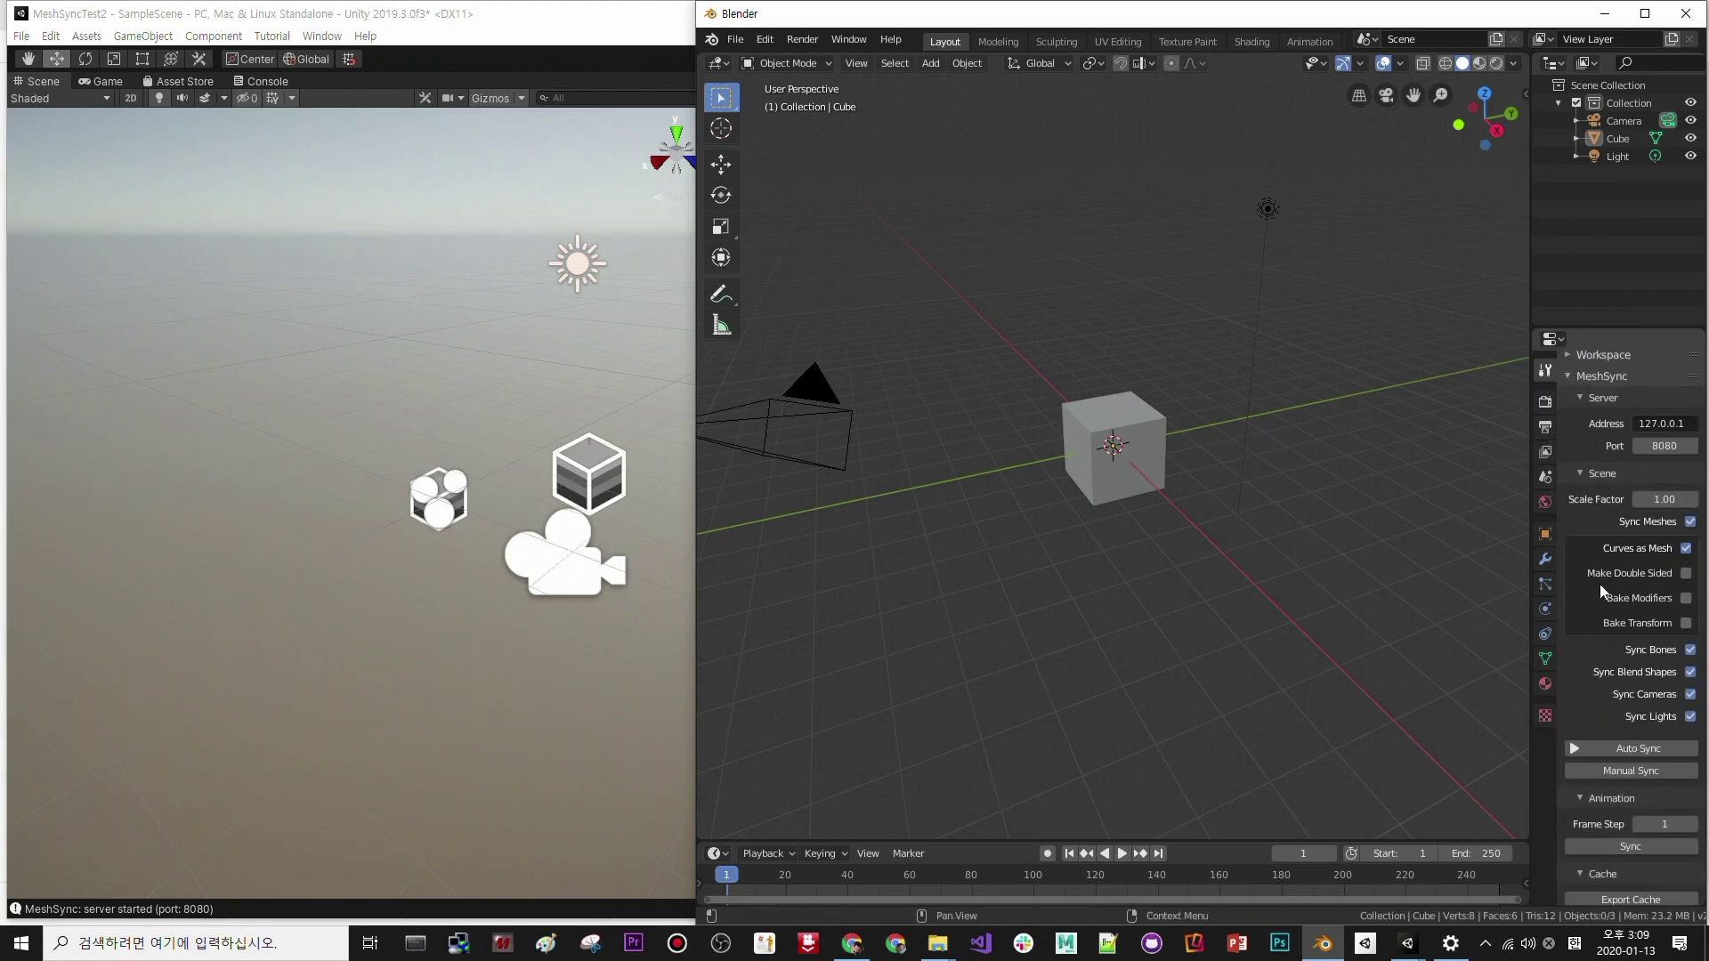
pyautogui.click(1646, 750)
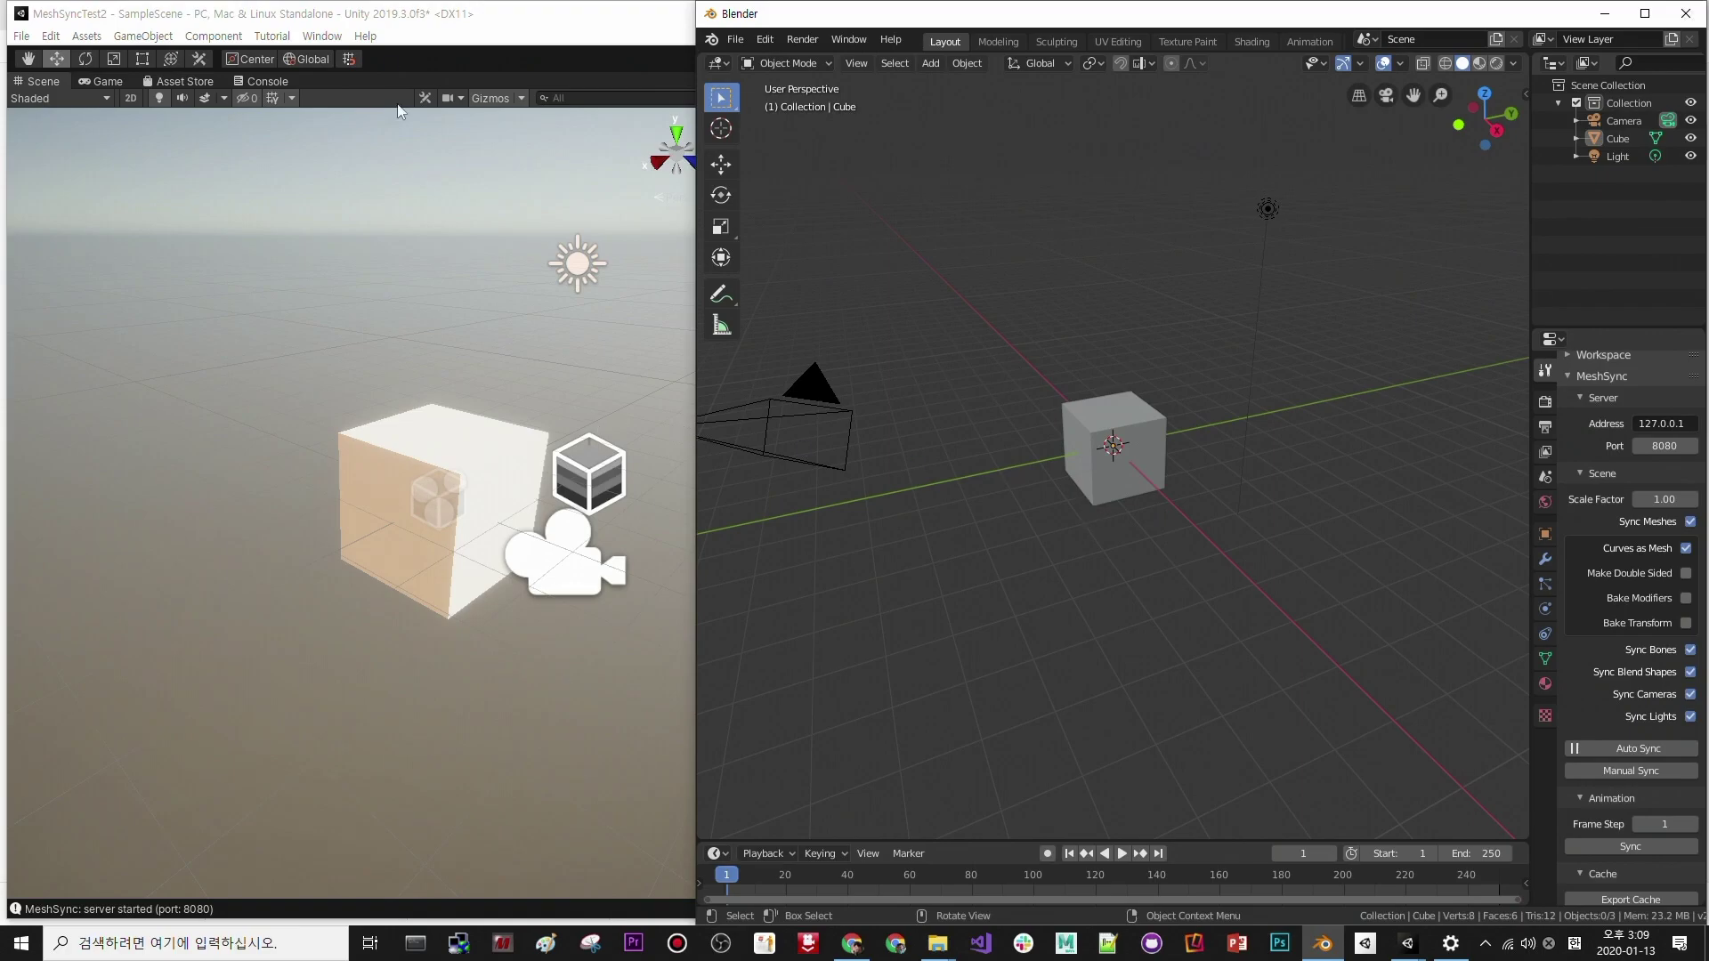
# - Select the default cube in Blender and try to shift it with the Move tool
pyautogui.click(436, 495)
pyautogui.hotkey('alt', 'Tab')
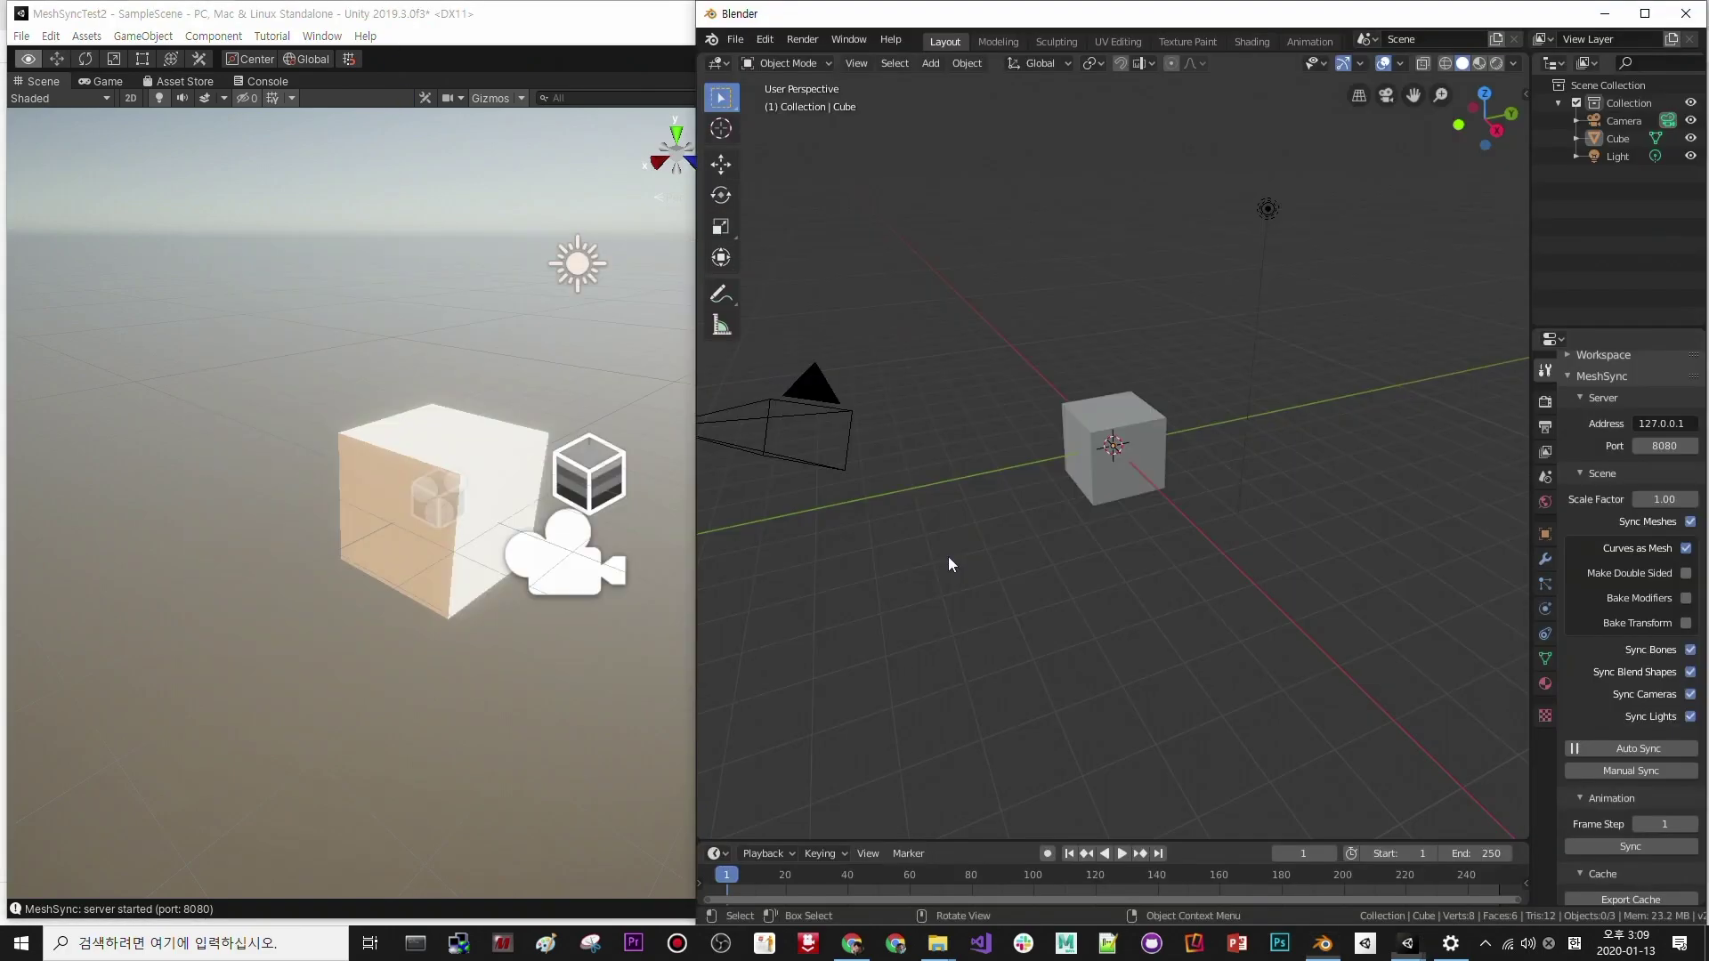
pyautogui.click(1120, 463)
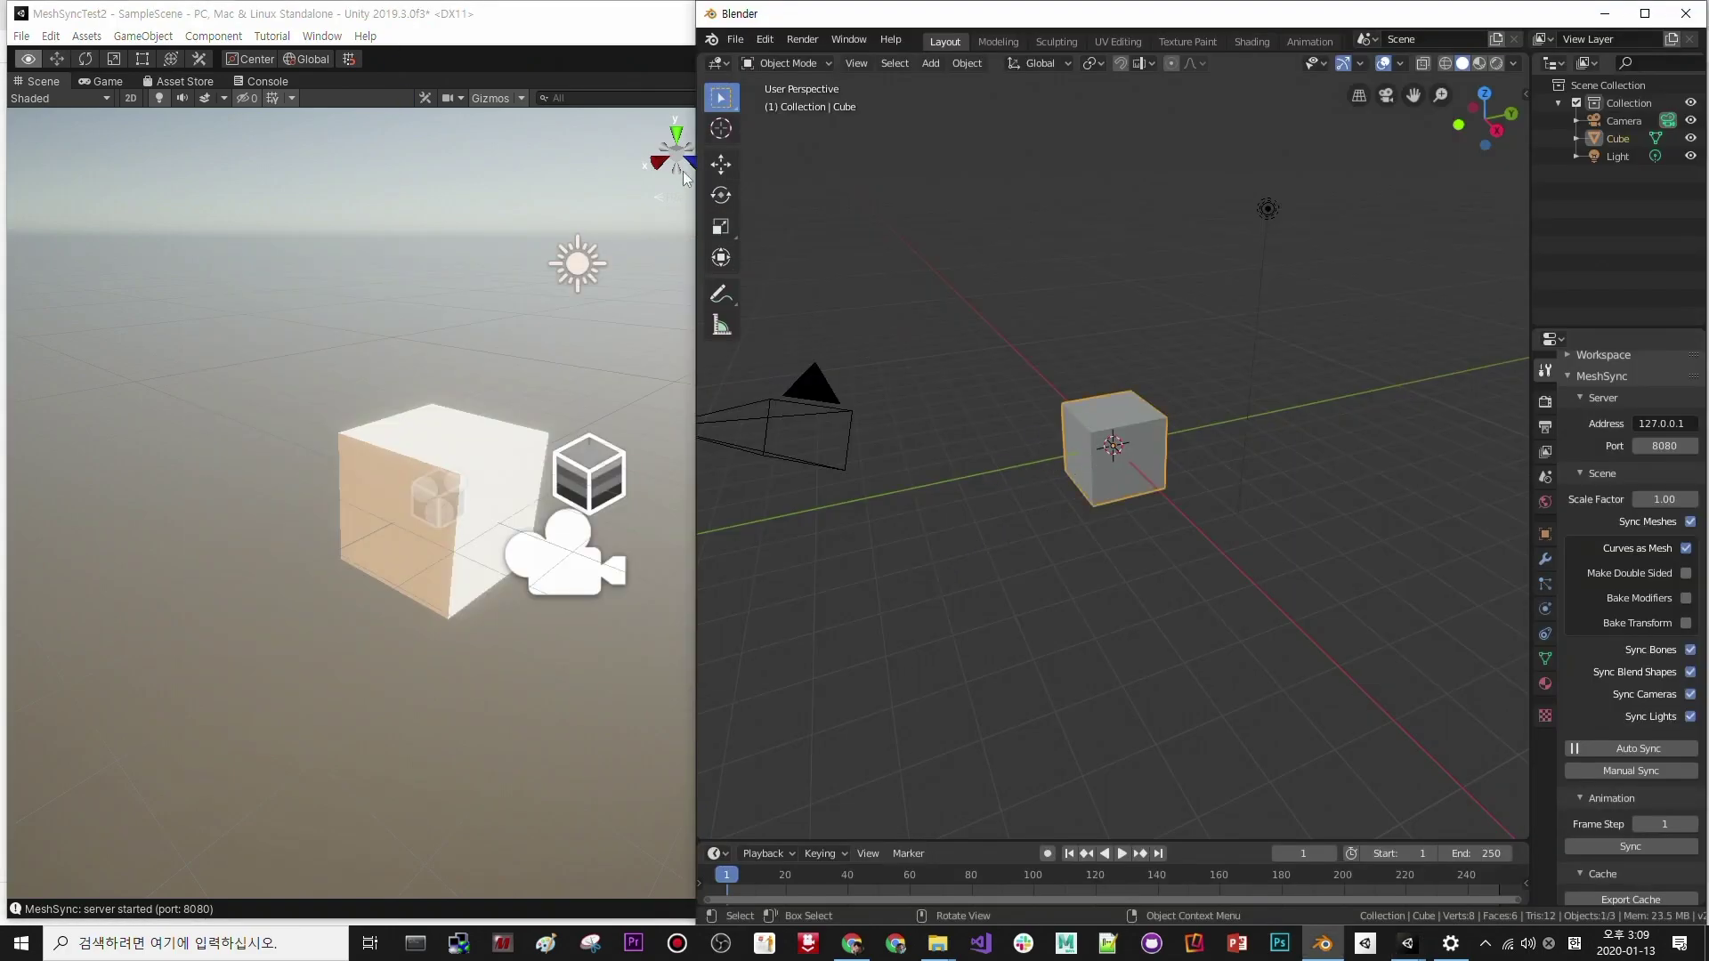
pyautogui.click(721, 163)
pyautogui.moveTo(1153, 492); pyautogui.dragTo(1119, 492)
pyautogui.rightClick(1120, 486)
# - Add a Monkey mesh to the Blender scene
pyautogui.click(930, 63)
pyautogui.moveTo(952, 84)
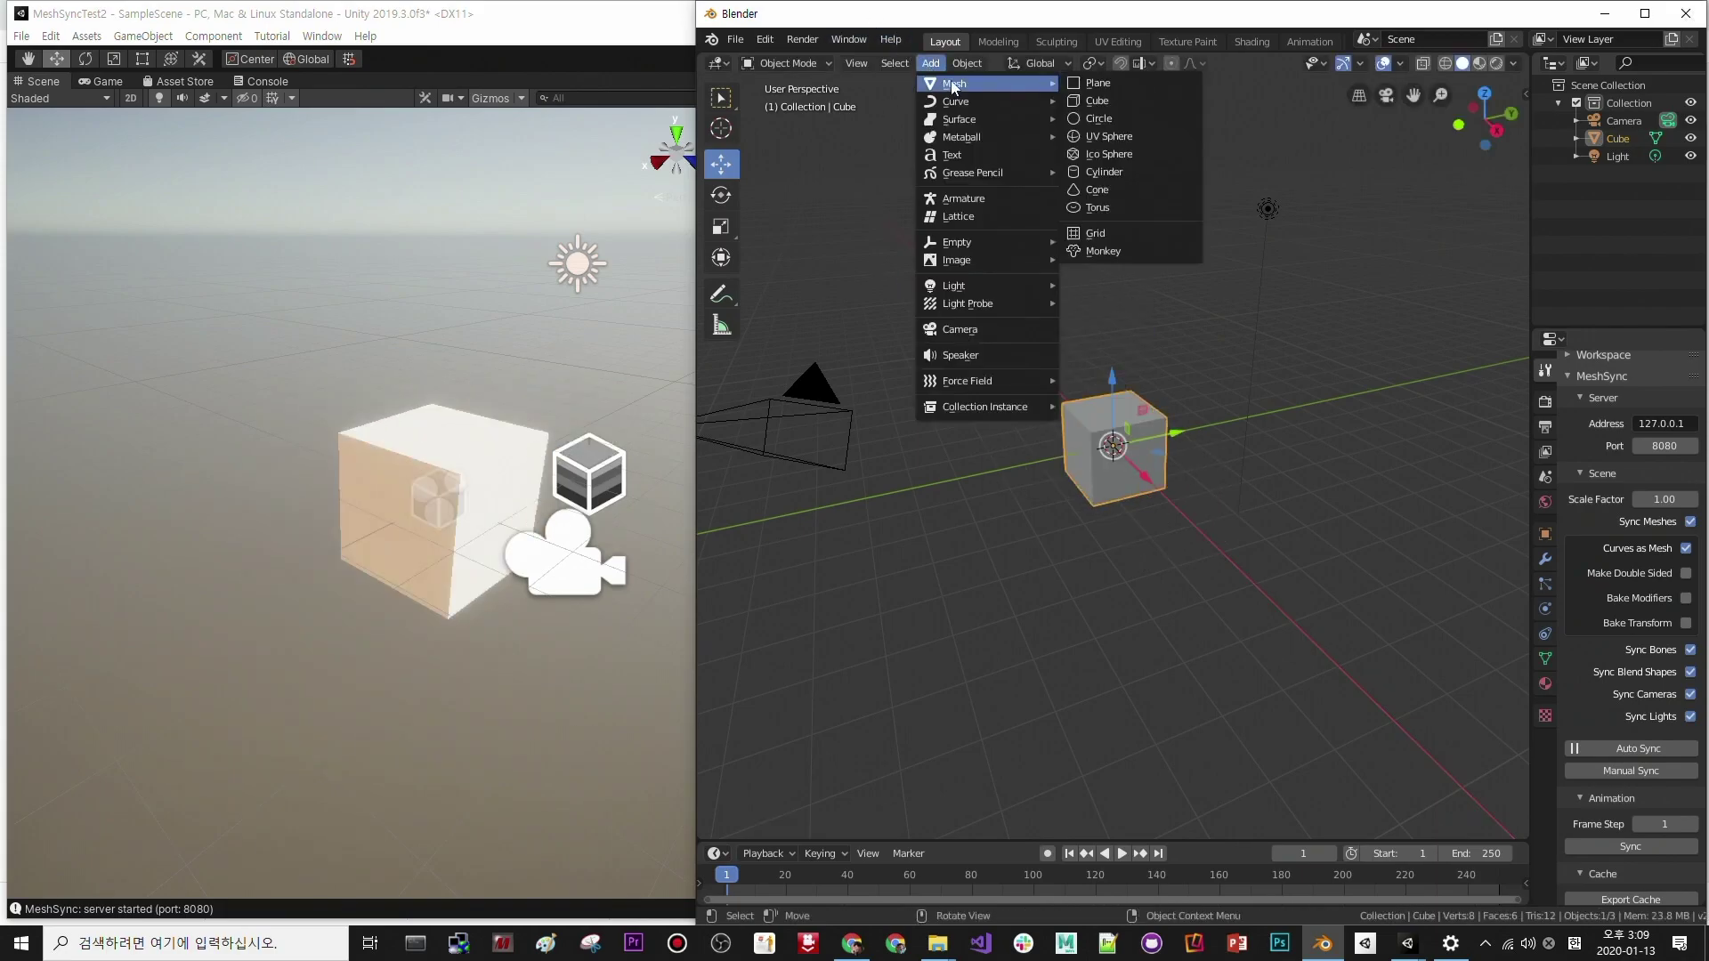
pyautogui.click(1108, 251)
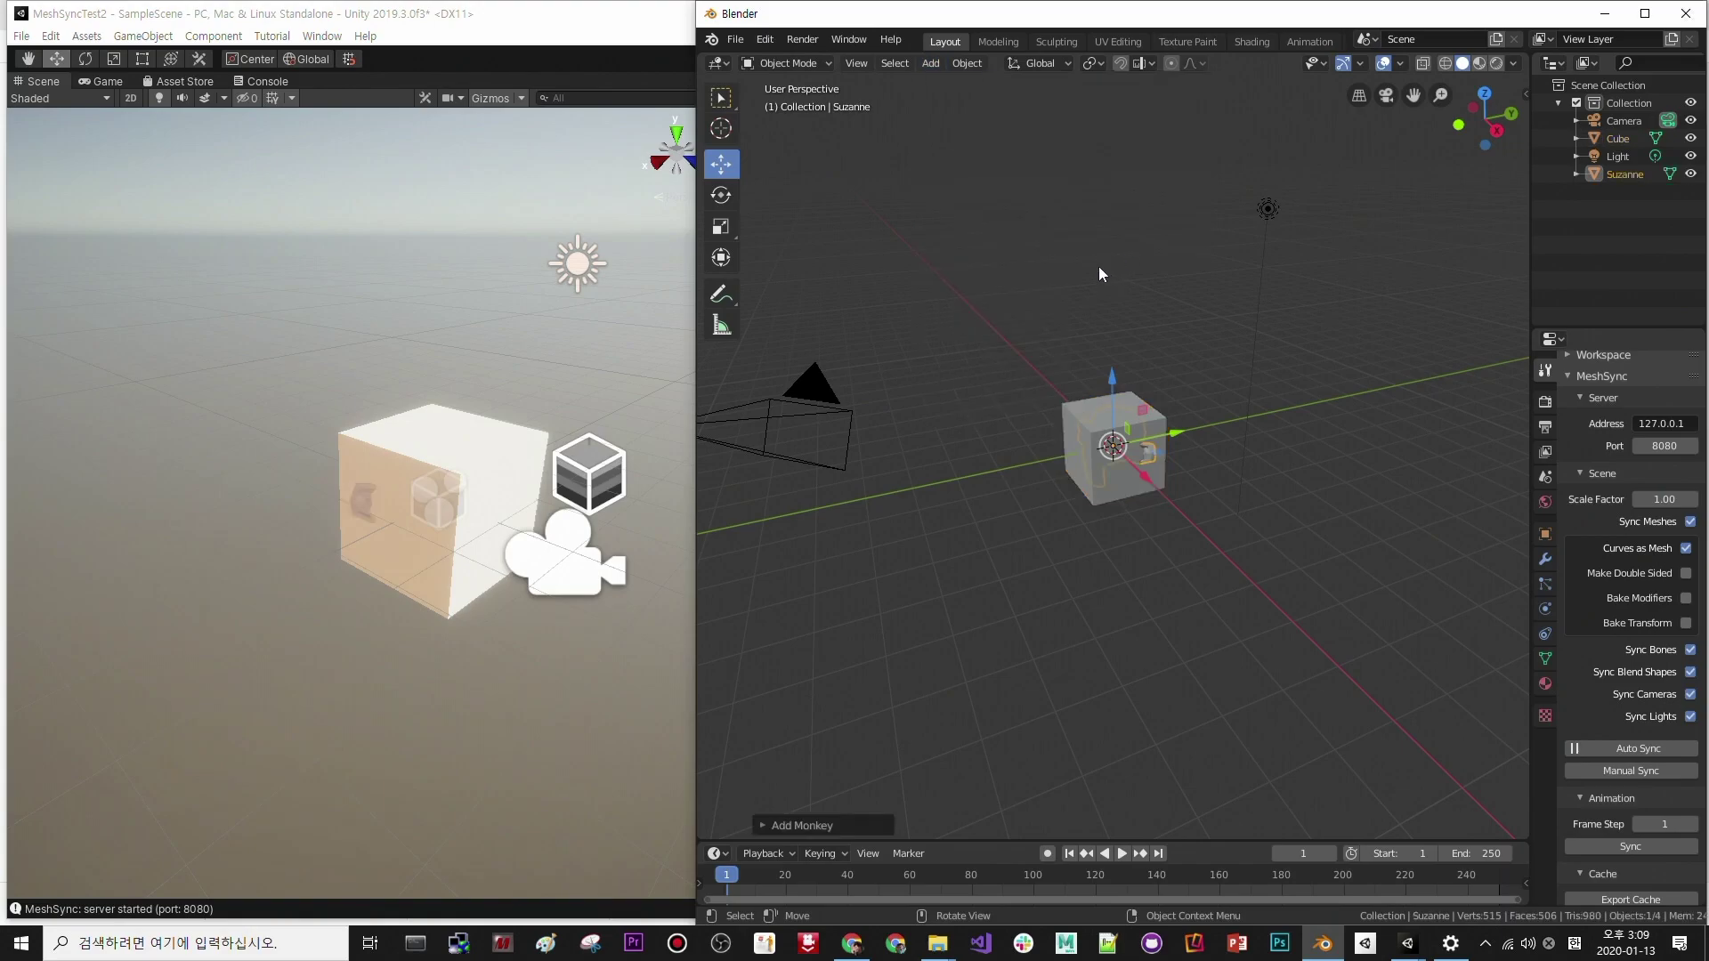
# - Raise the monkey along Z onto the cube's top and shift it about -0.73 m along global Y
pyautogui.press('g')
pyautogui.press('z')
pyautogui.click(1166, 411)
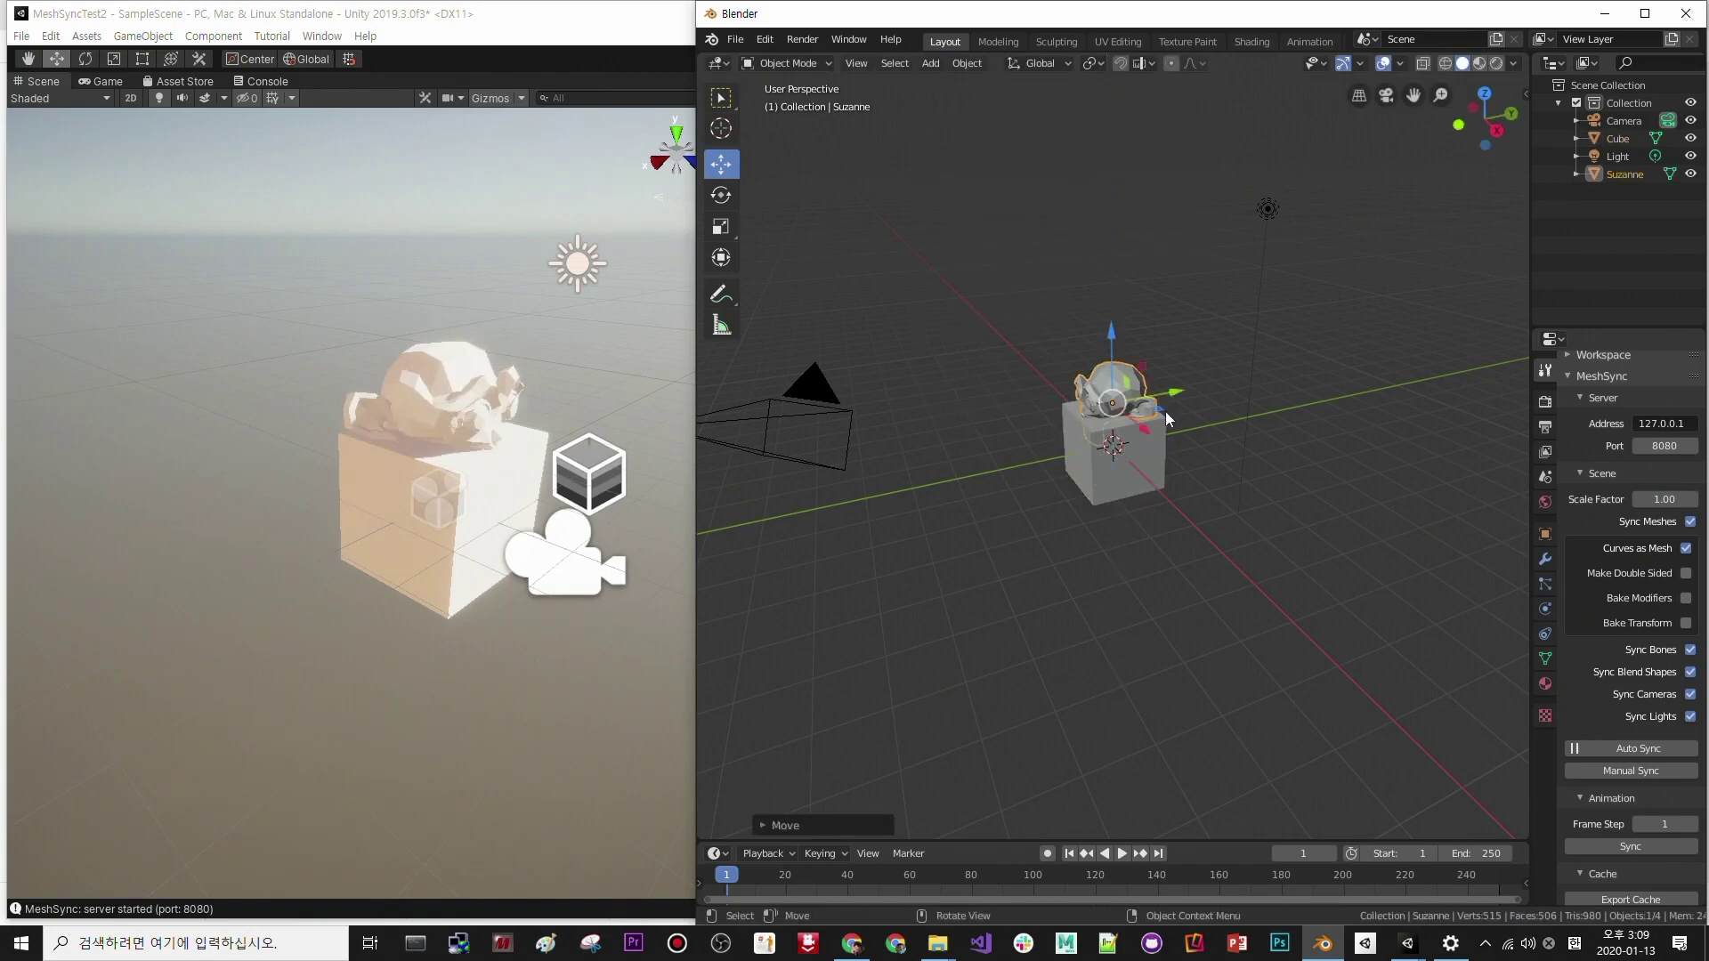
pyautogui.press('g')
pyautogui.press('y')
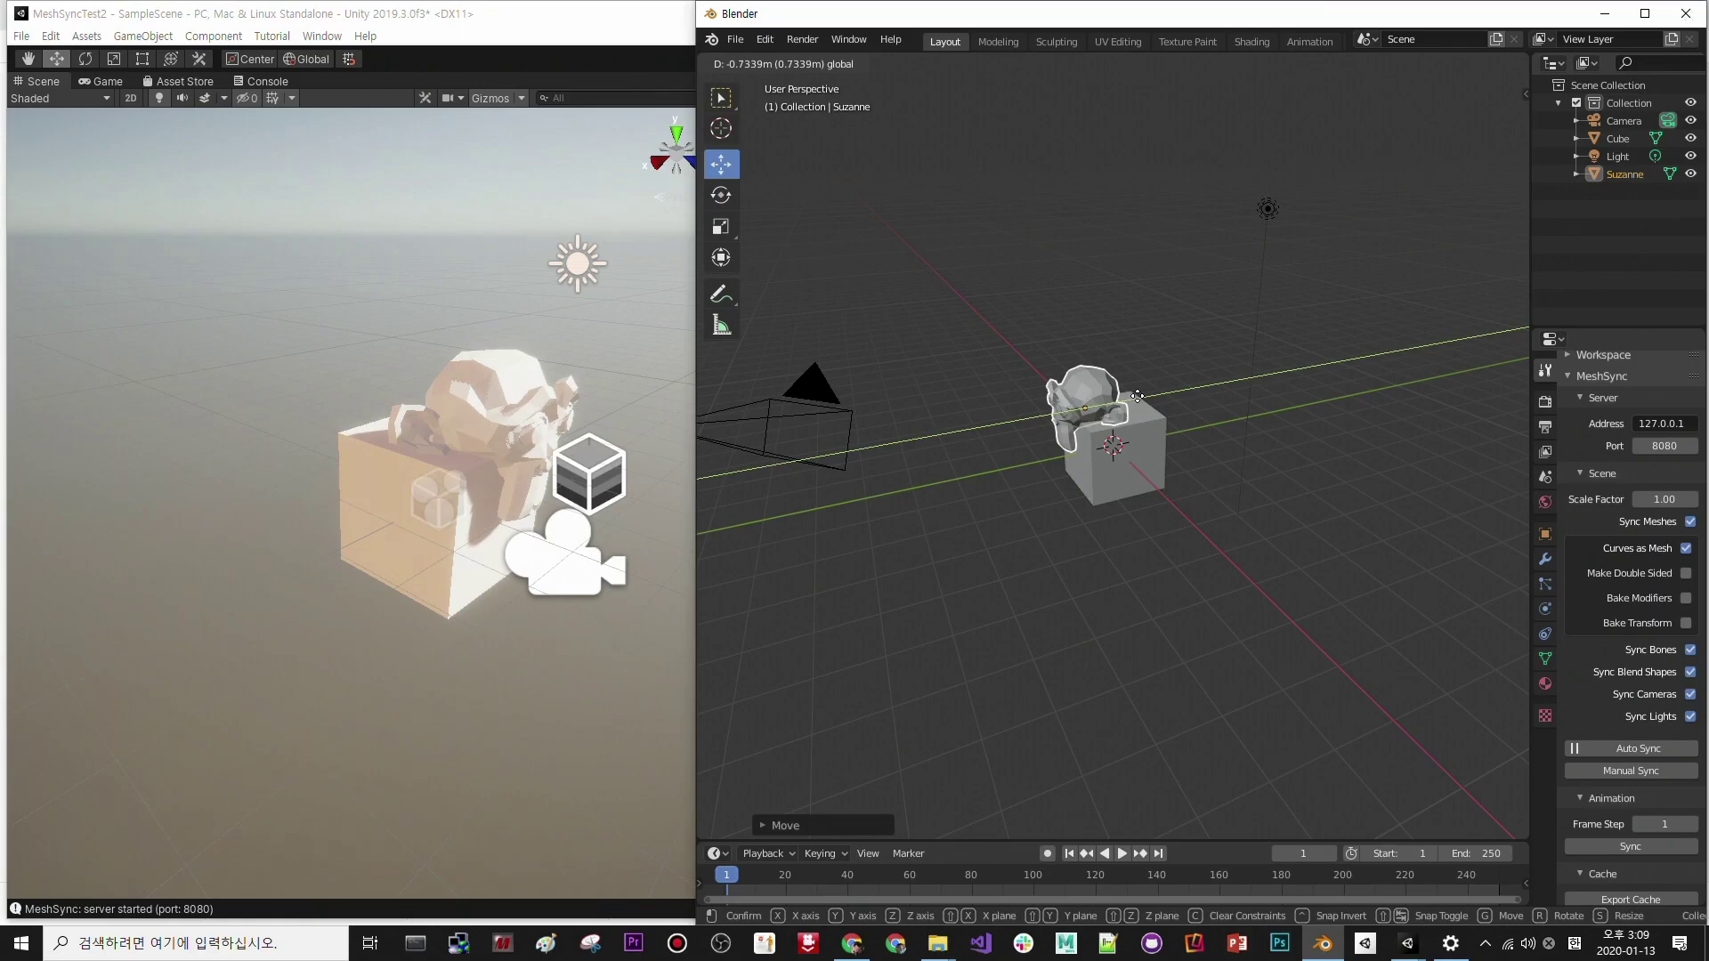
pyautogui.click(1137, 395)
pyautogui.scroll(4, 1104, 418)
pyautogui.moveTo(1043, 413); pyautogui.dragTo(1107, 310, button='middle')
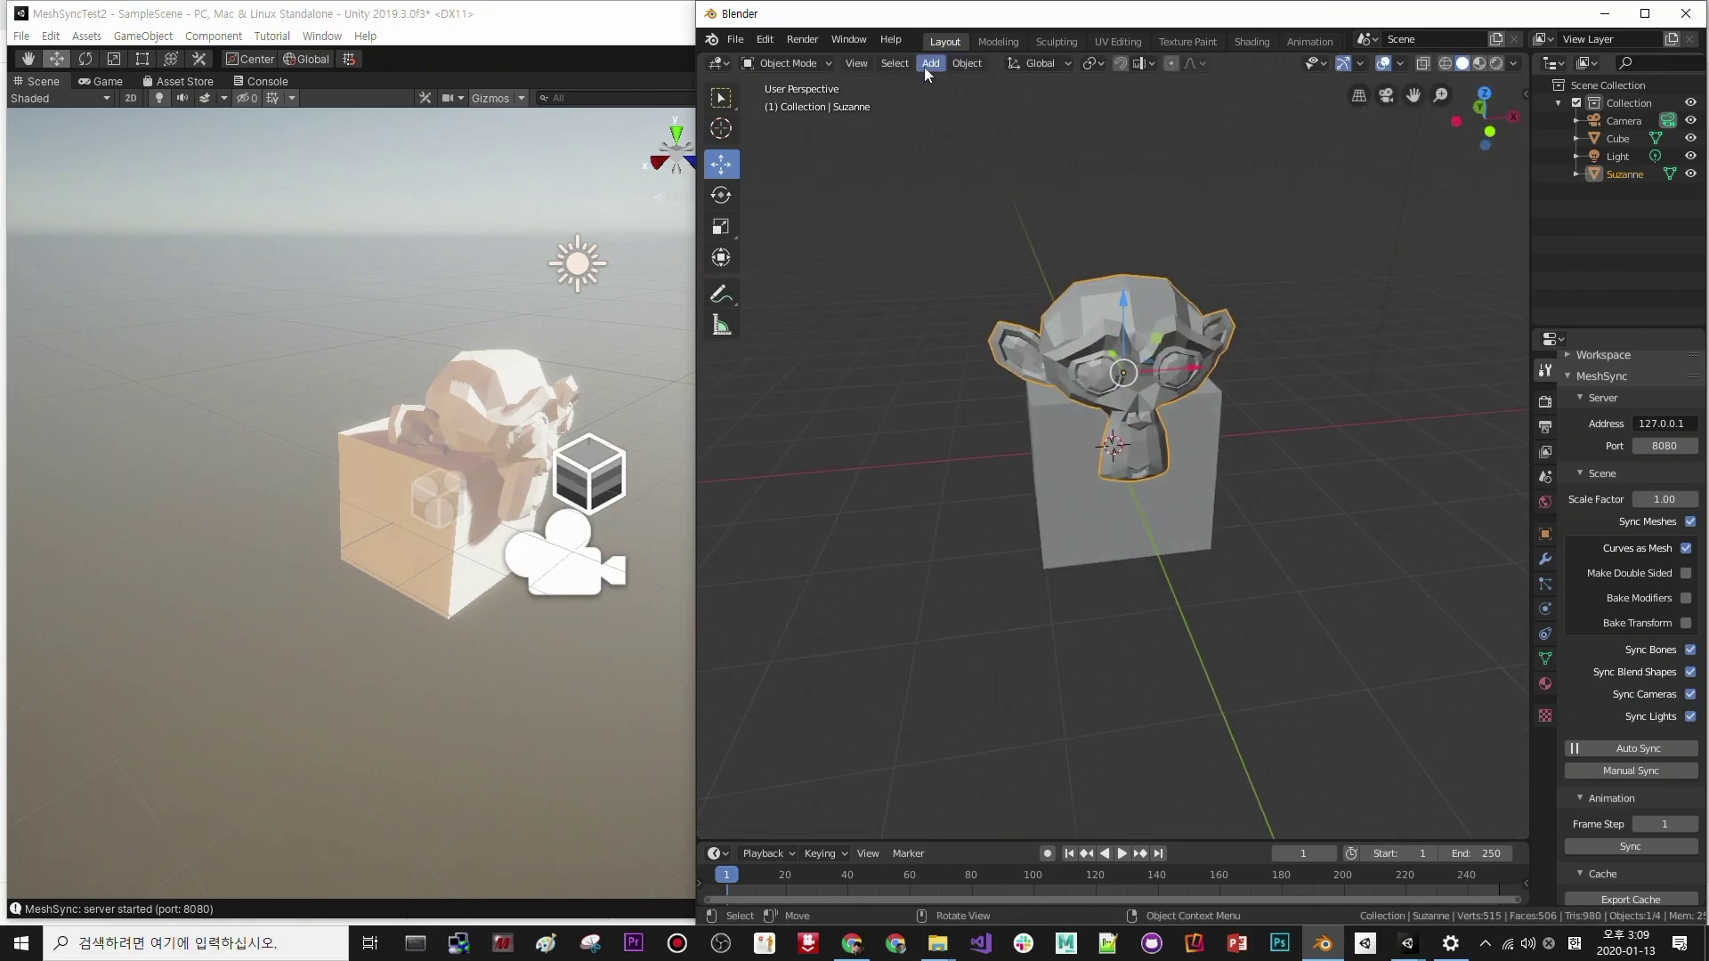
# - Open the Modeling workspace and subdivide the whole monkey mesh three times
pyautogui.click(999, 41)
pyautogui.scroll(3, 1041, 391)
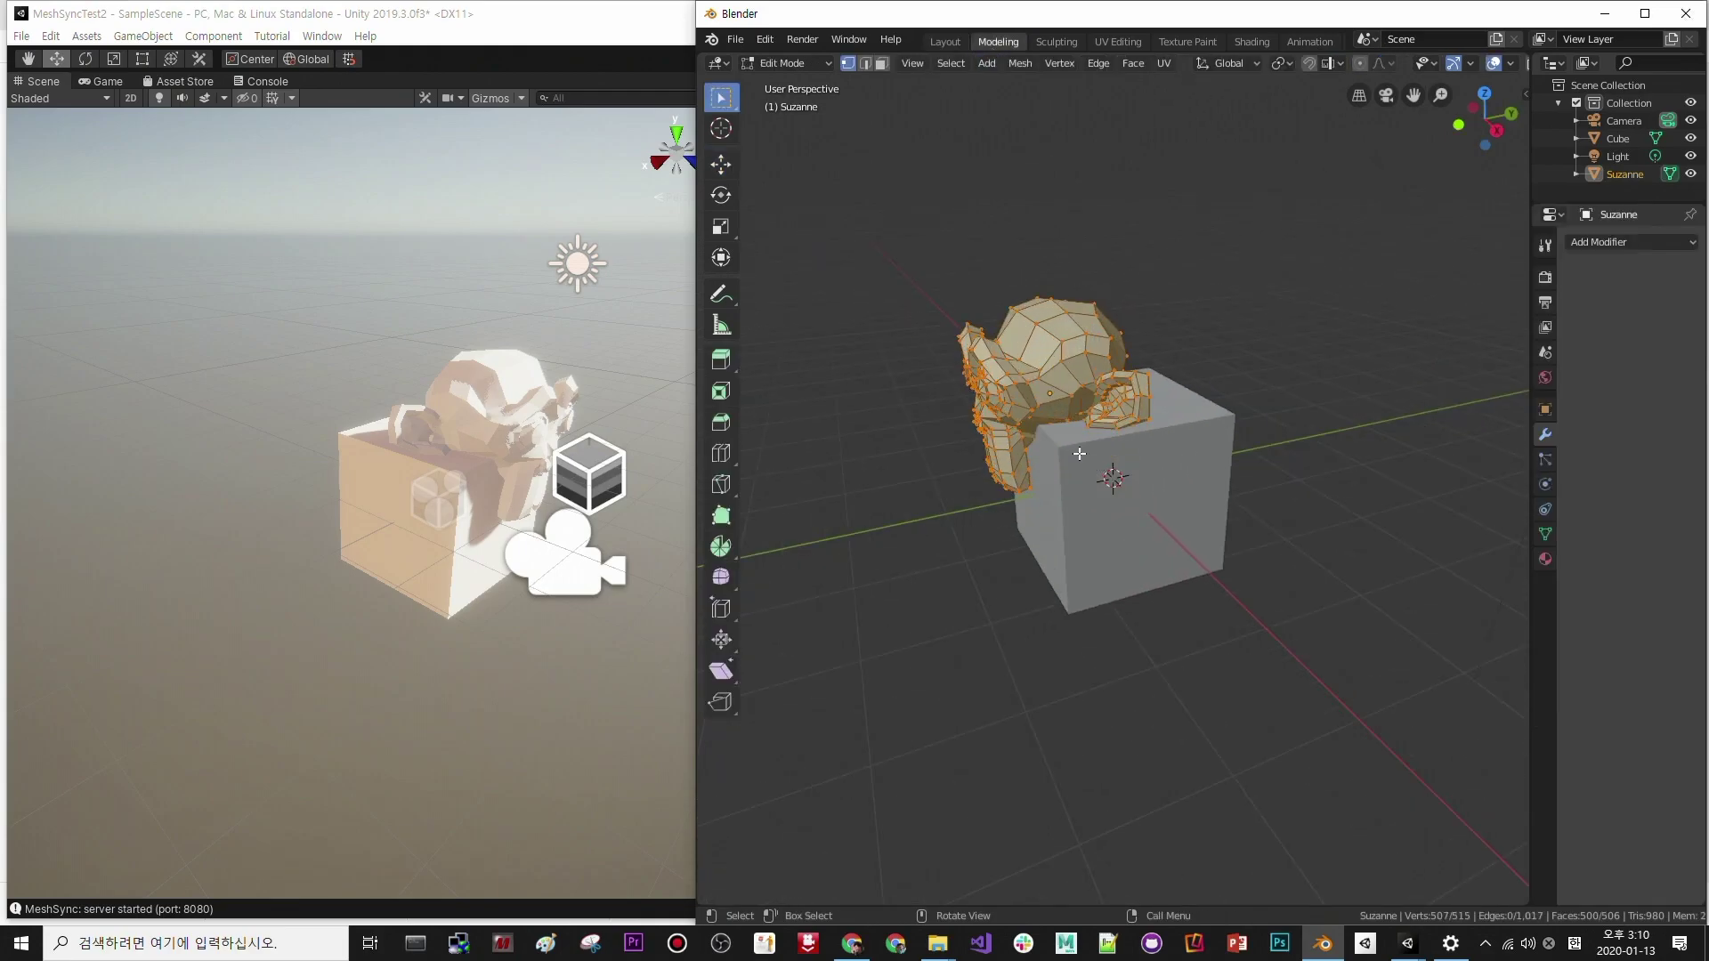
pyautogui.rightClick(1043, 354)
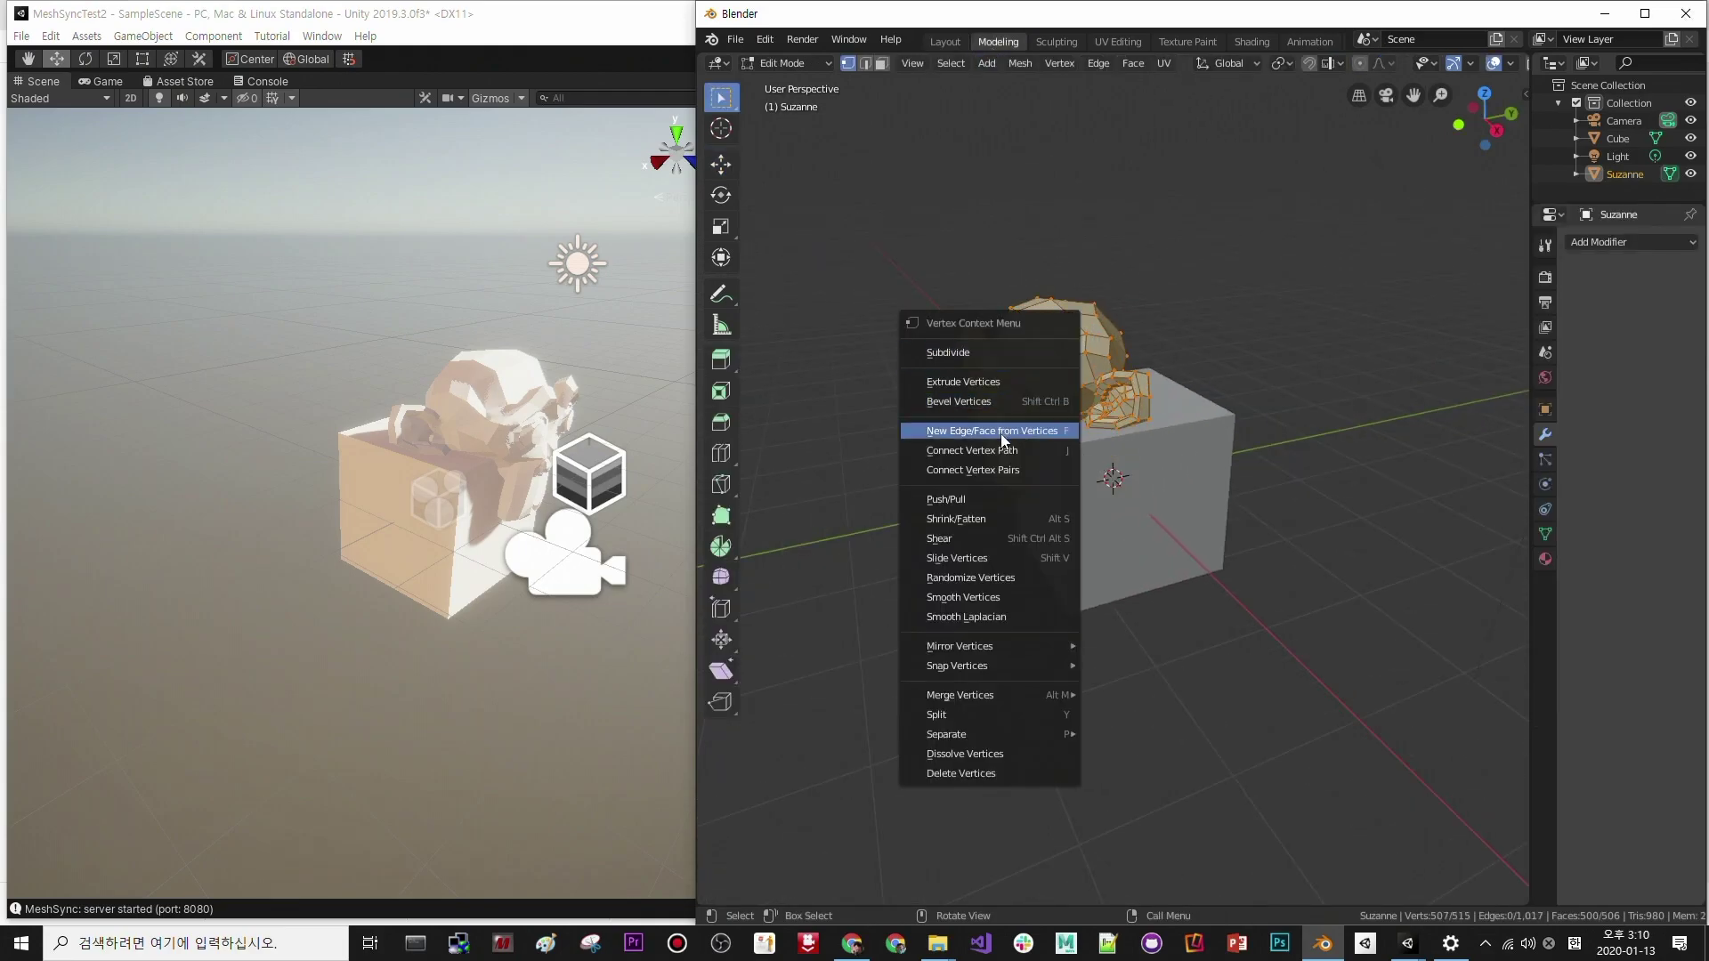
pyautogui.click(1012, 352)
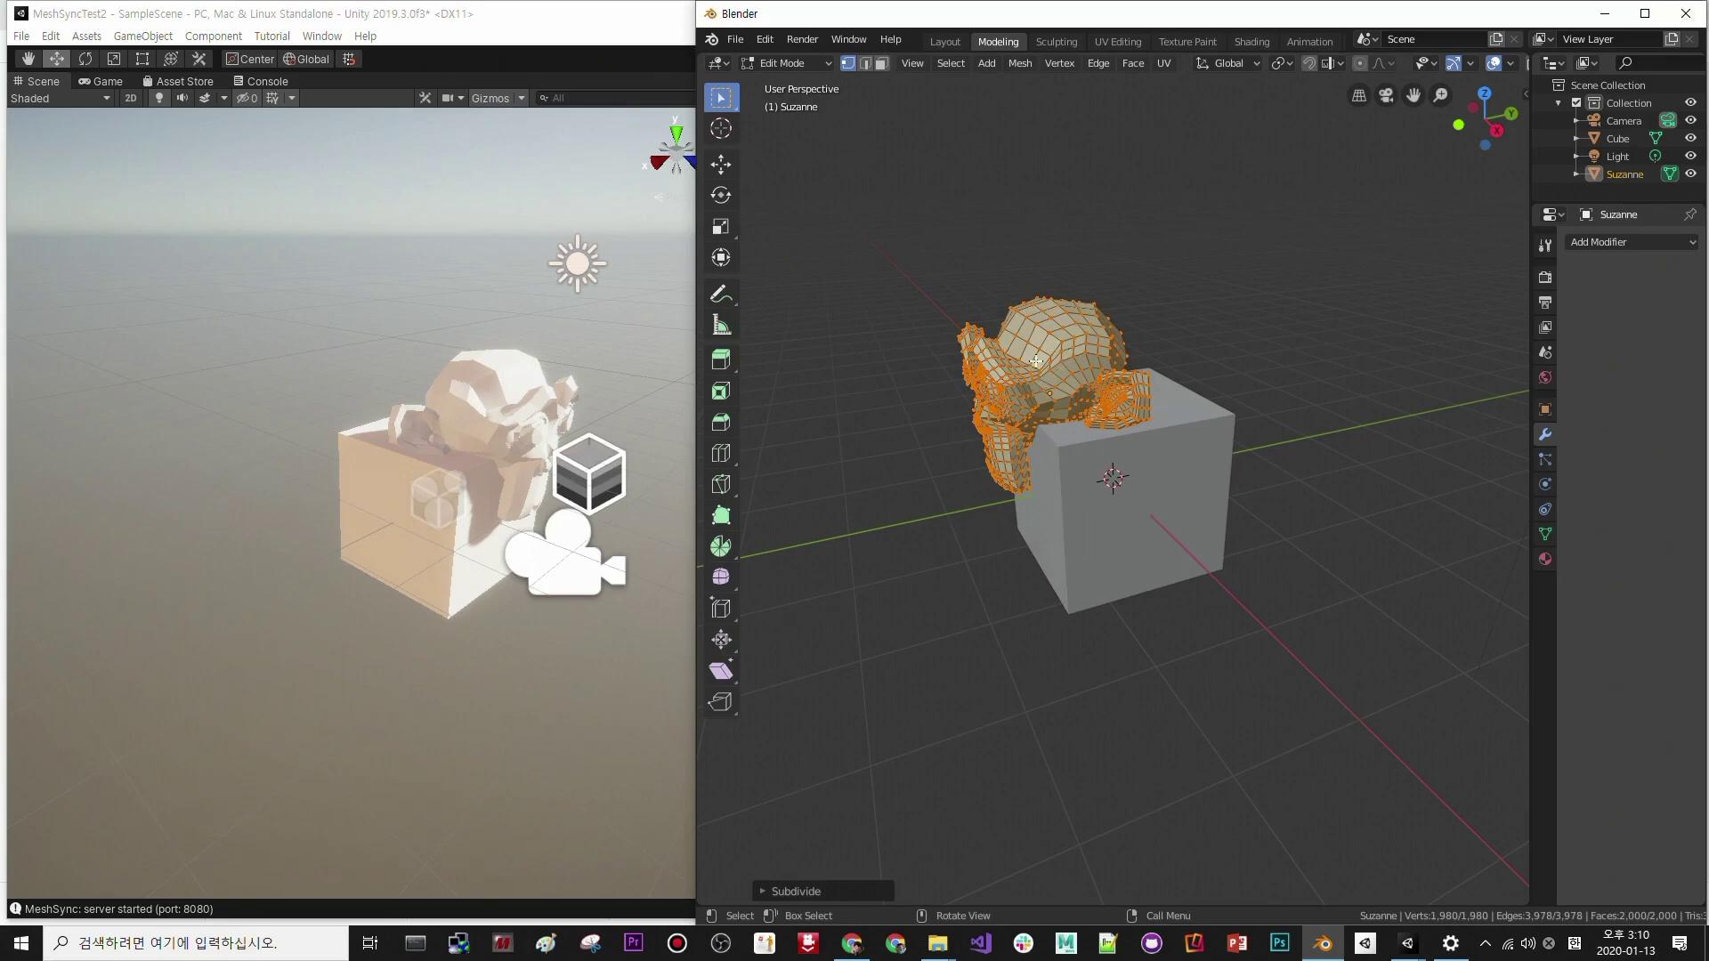
pyautogui.rightClick(1012, 350)
pyautogui.click(1012, 342)
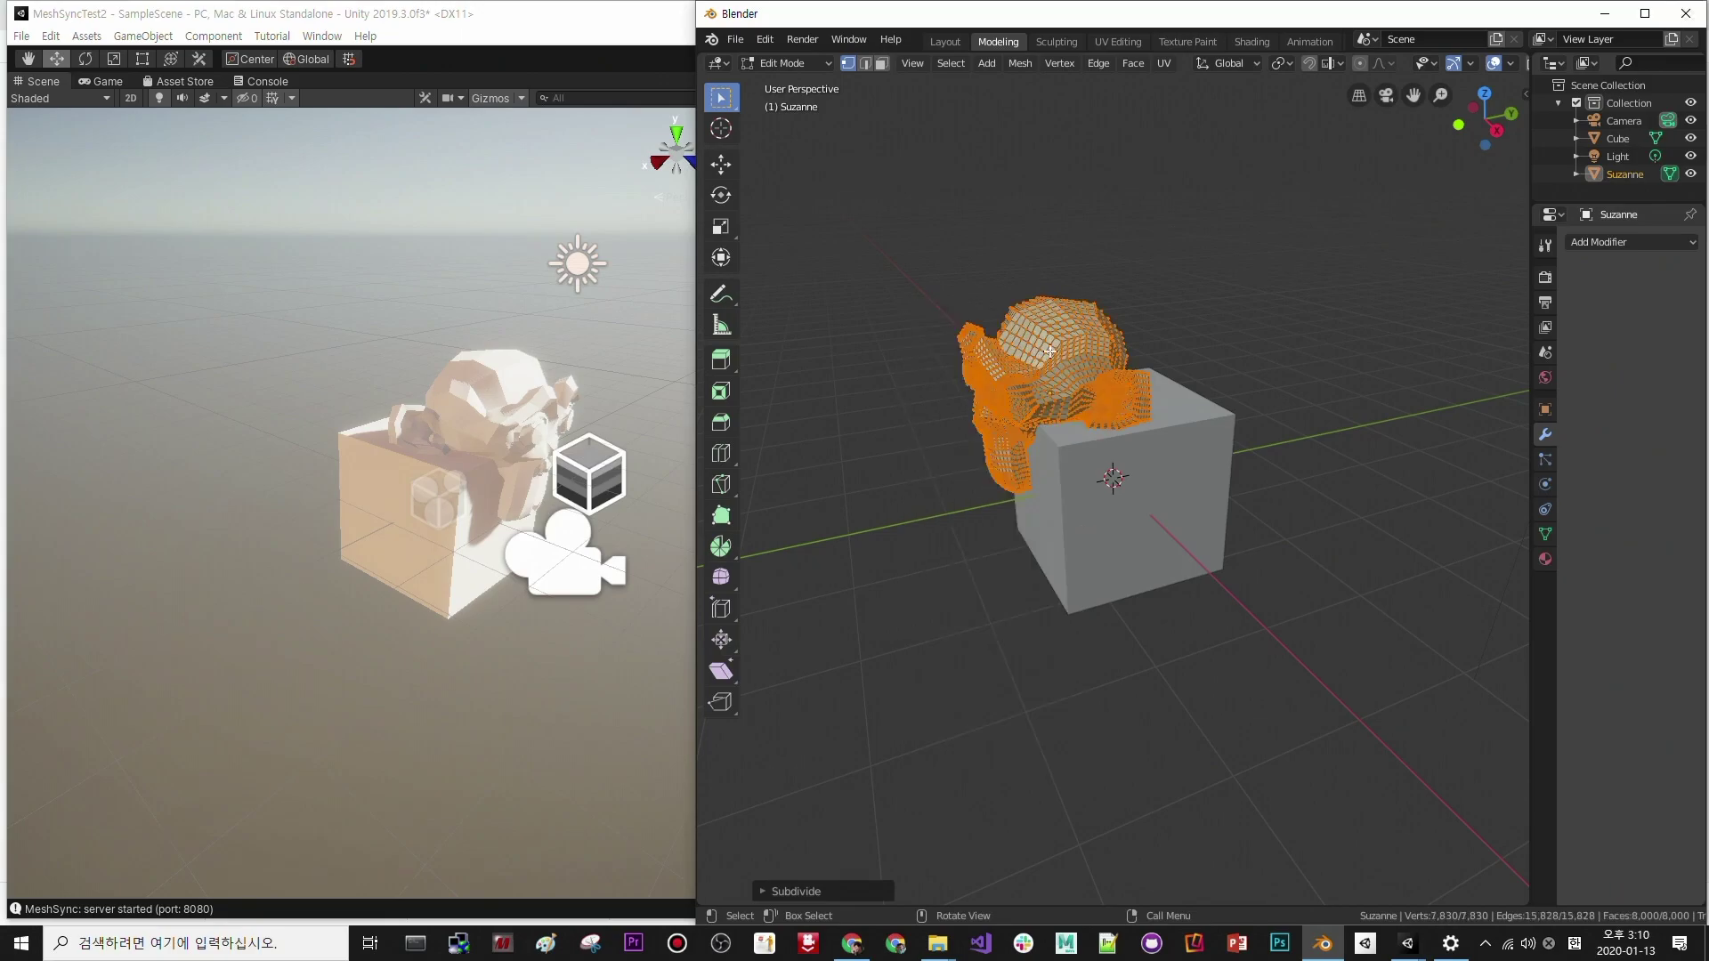
pyautogui.rightClick(1050, 341)
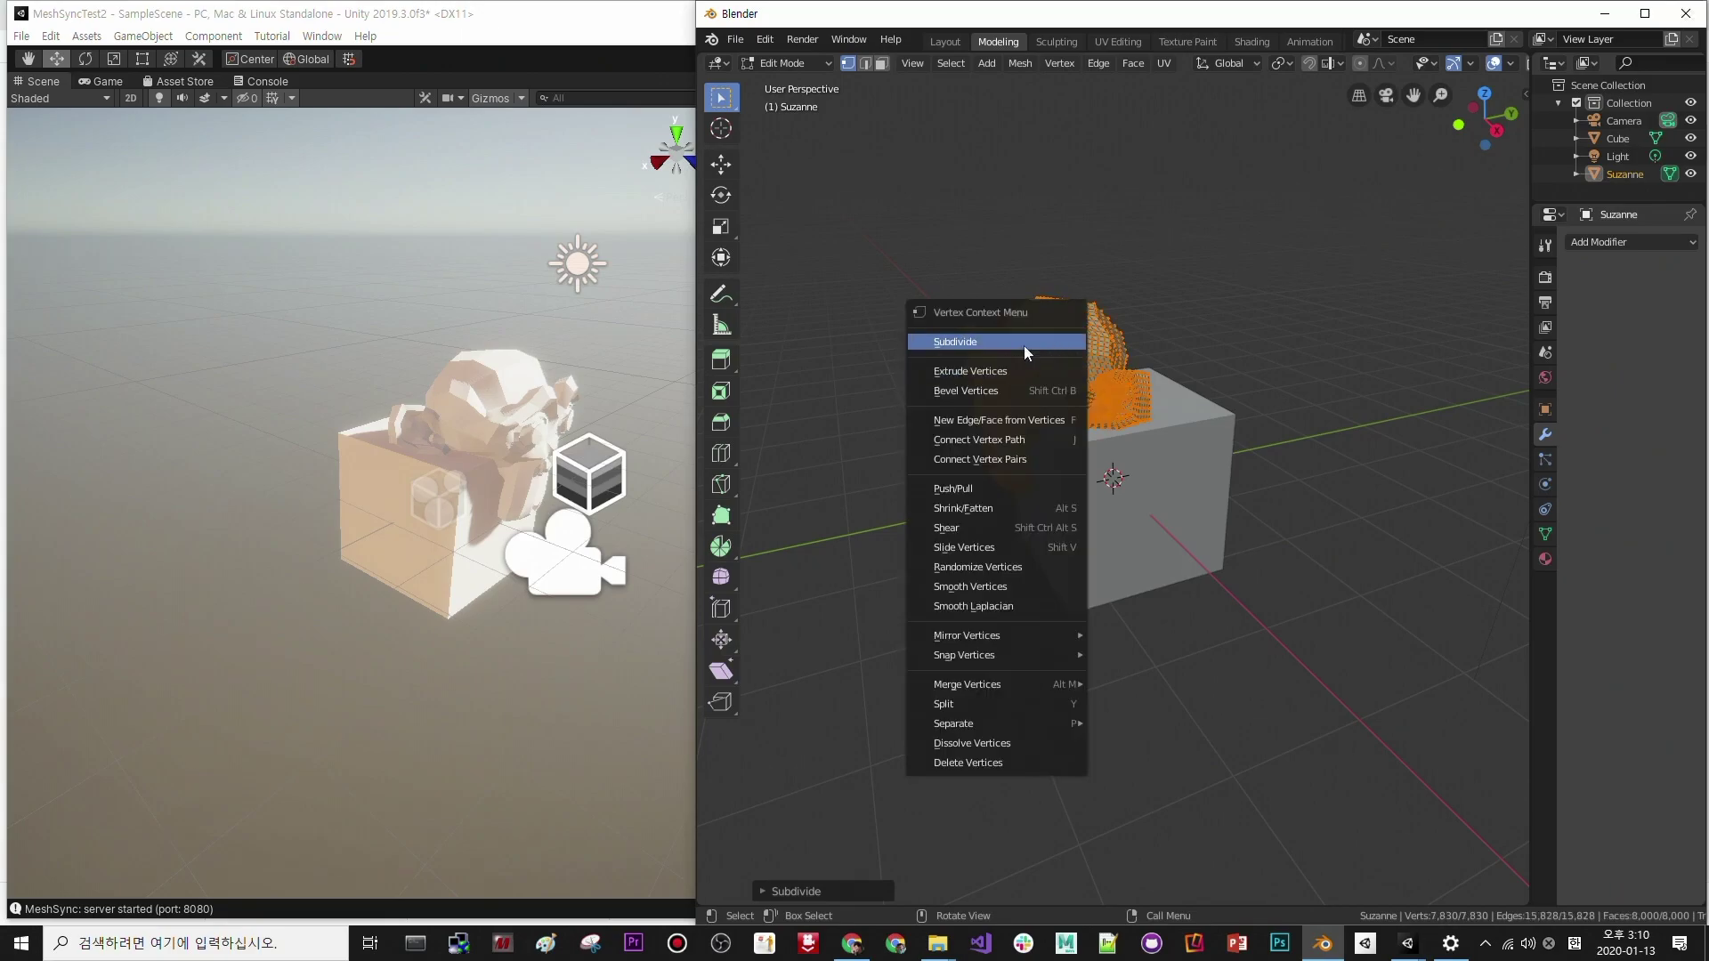
pyautogui.click(1024, 344)
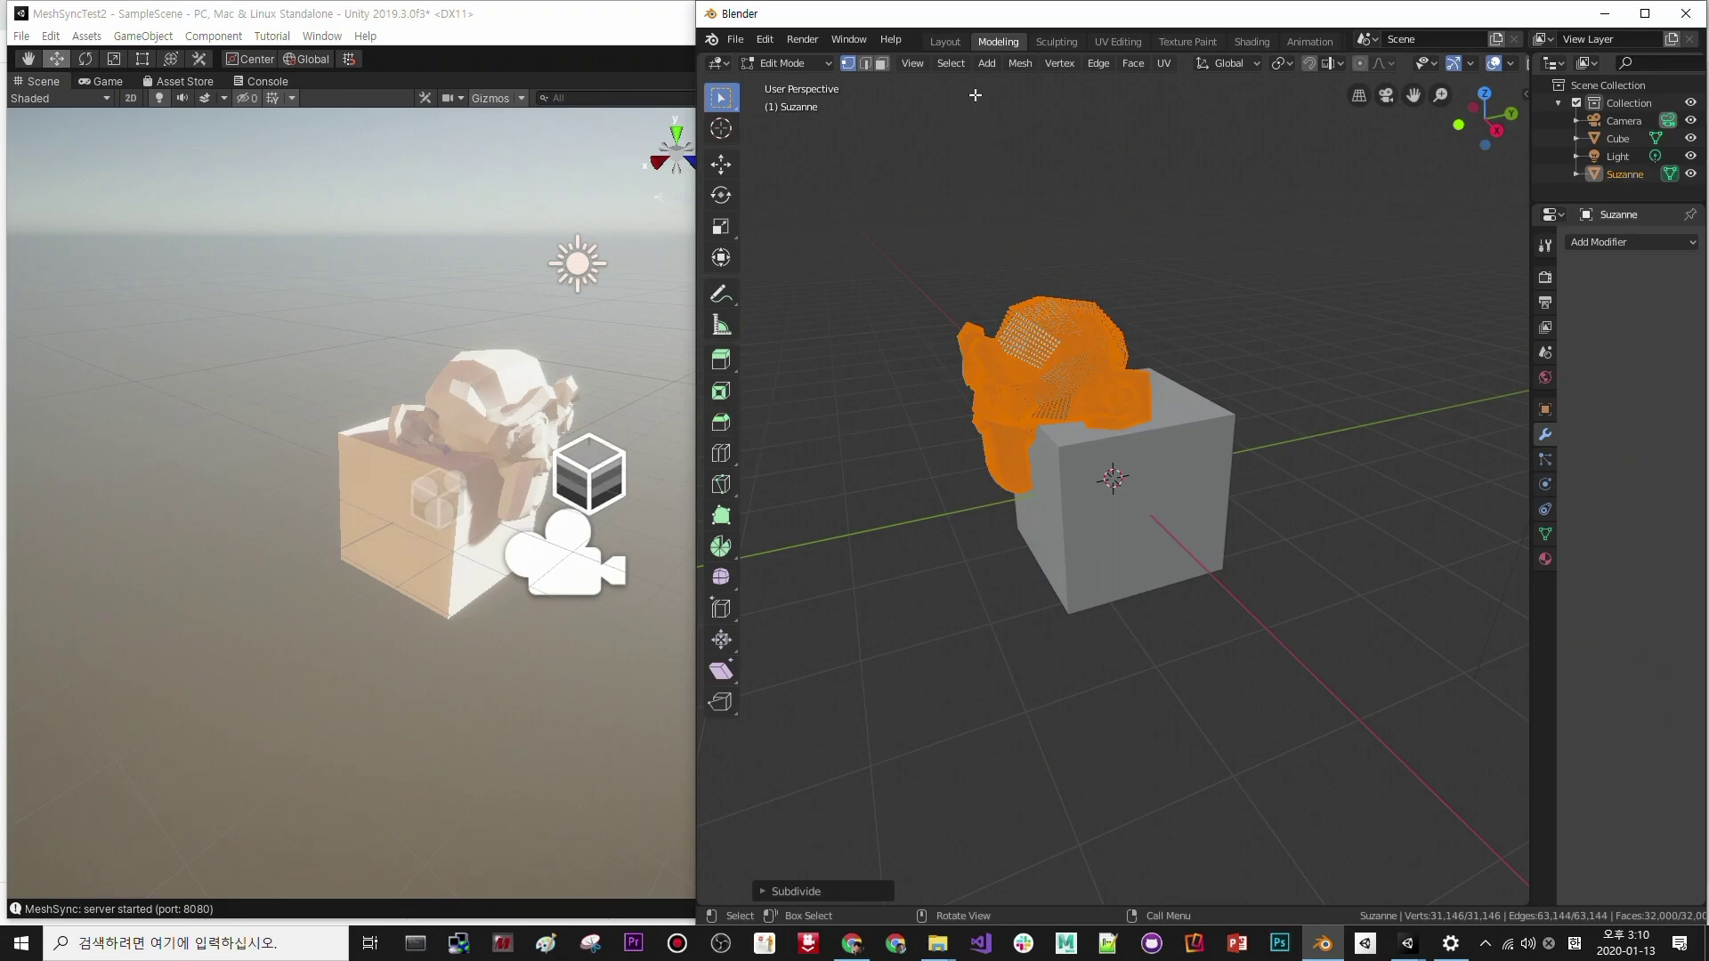
# - Open the Sculpting workspace and sculpt the top of the monkey's head with the Draw brush
pyautogui.click(1055, 42)
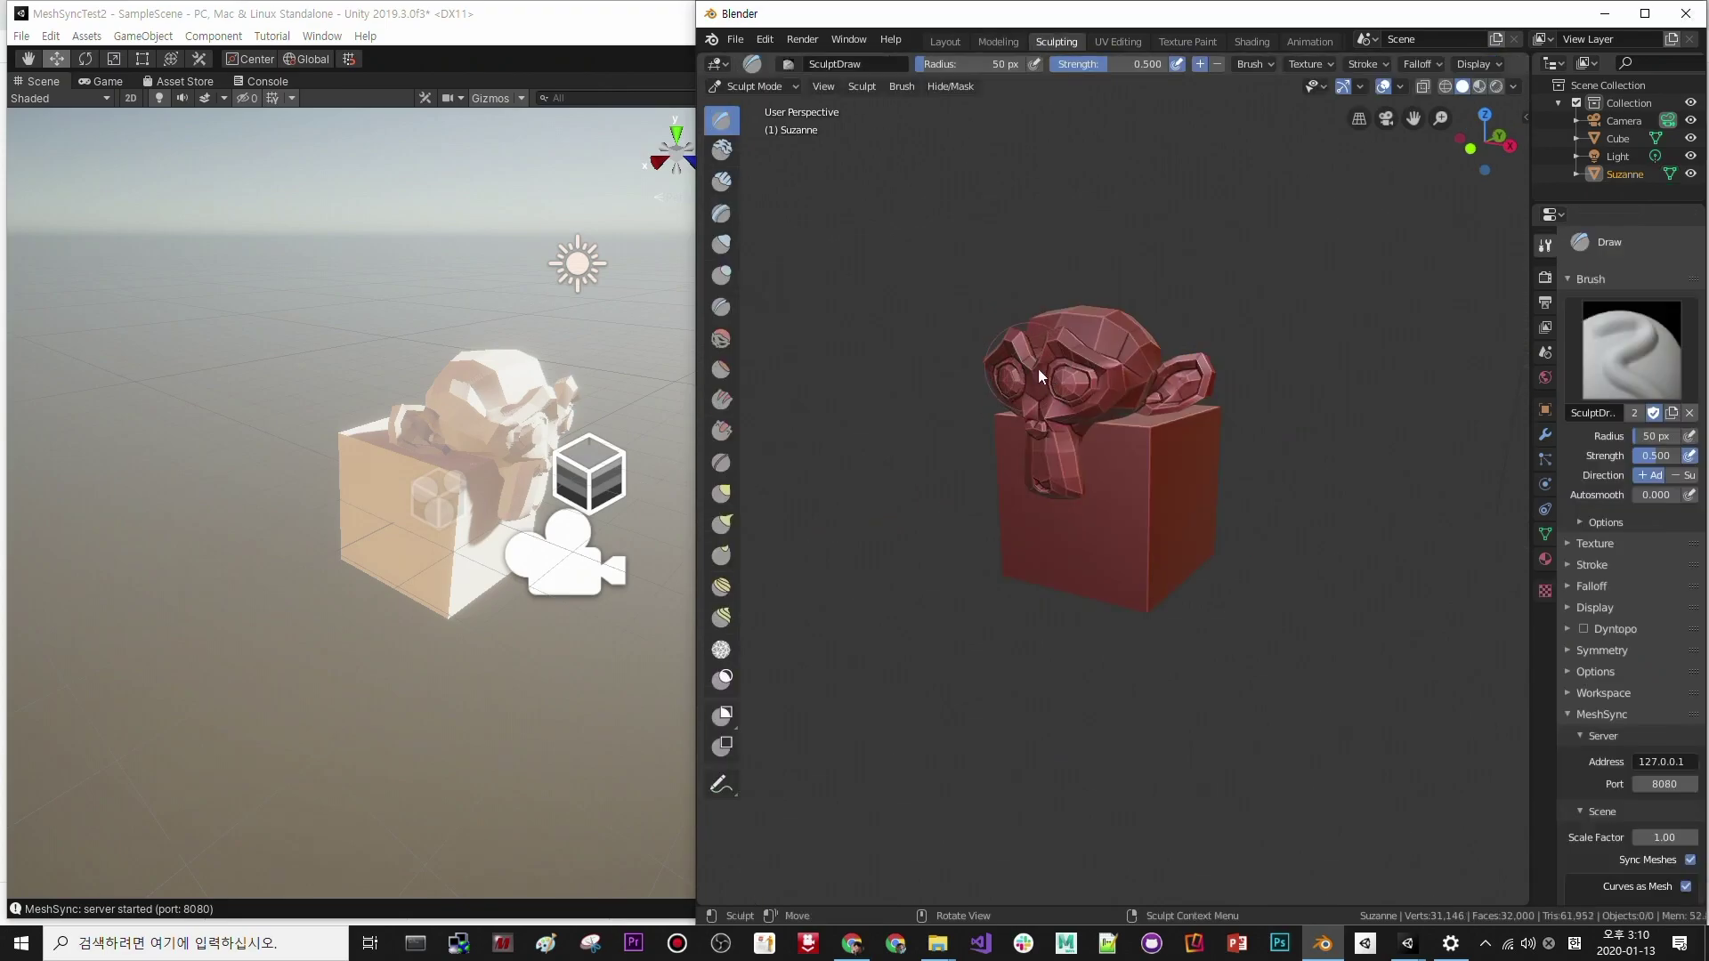
pyautogui.scroll(2, 1045, 352)
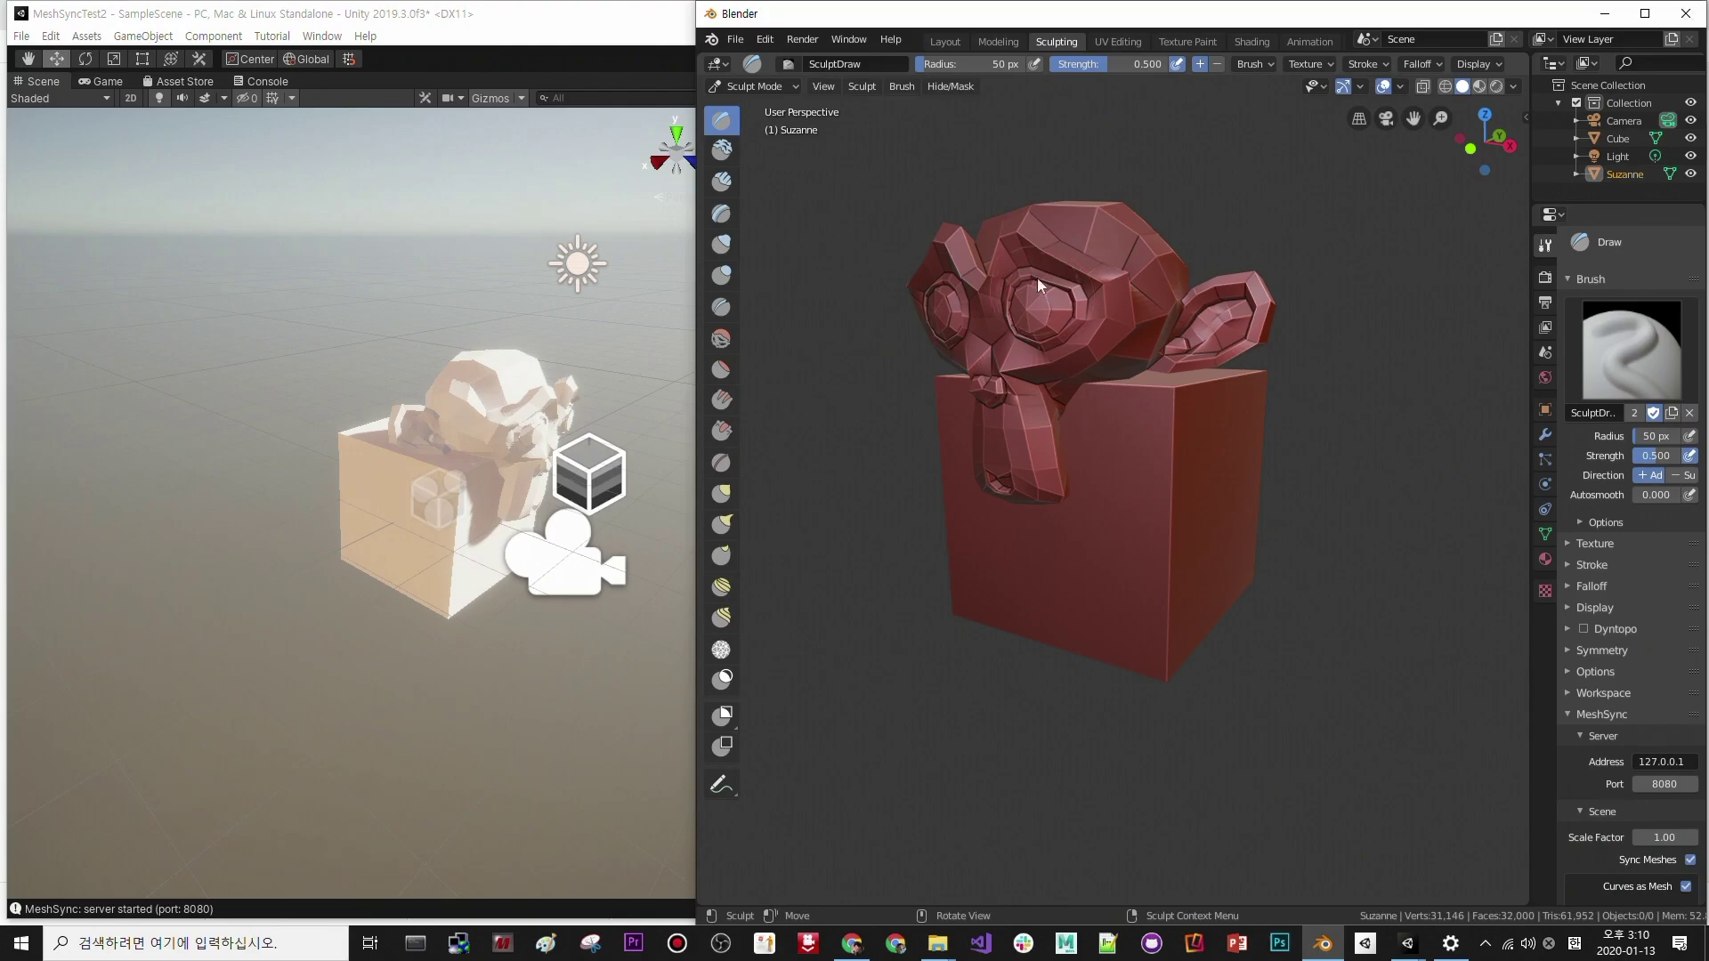
pyautogui.scroll(-1, 1086, 237)
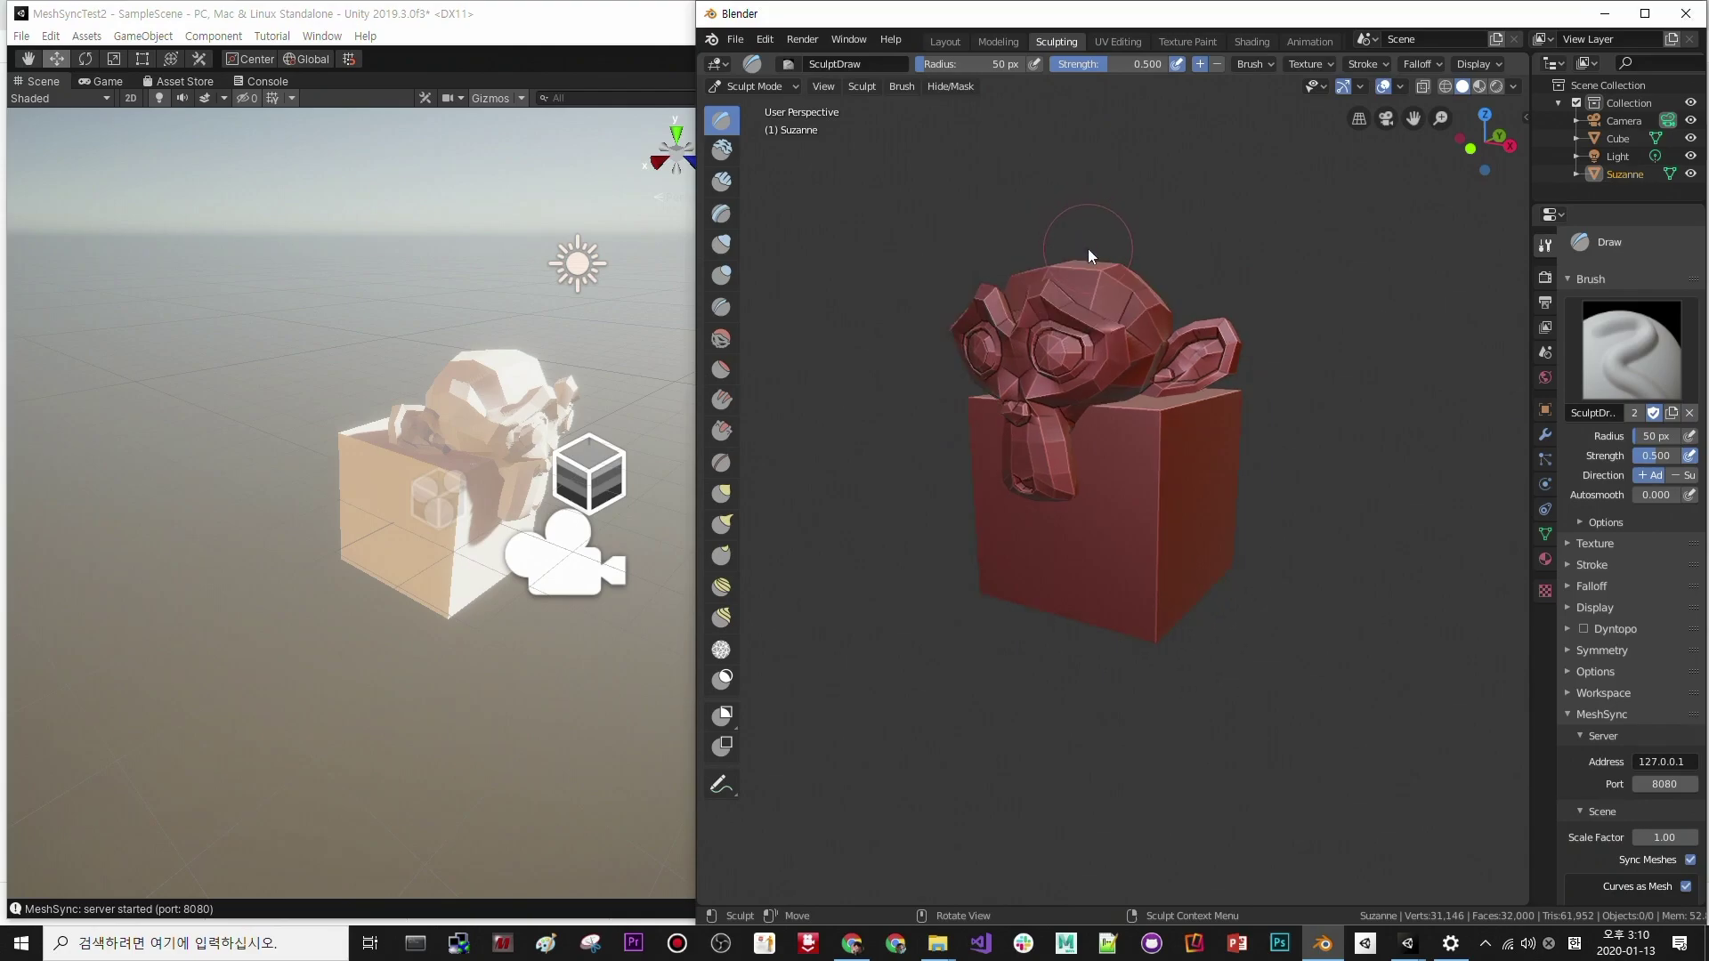
pyautogui.moveTo(1086, 274); pyautogui.dragTo(1123, 295, button='middle')
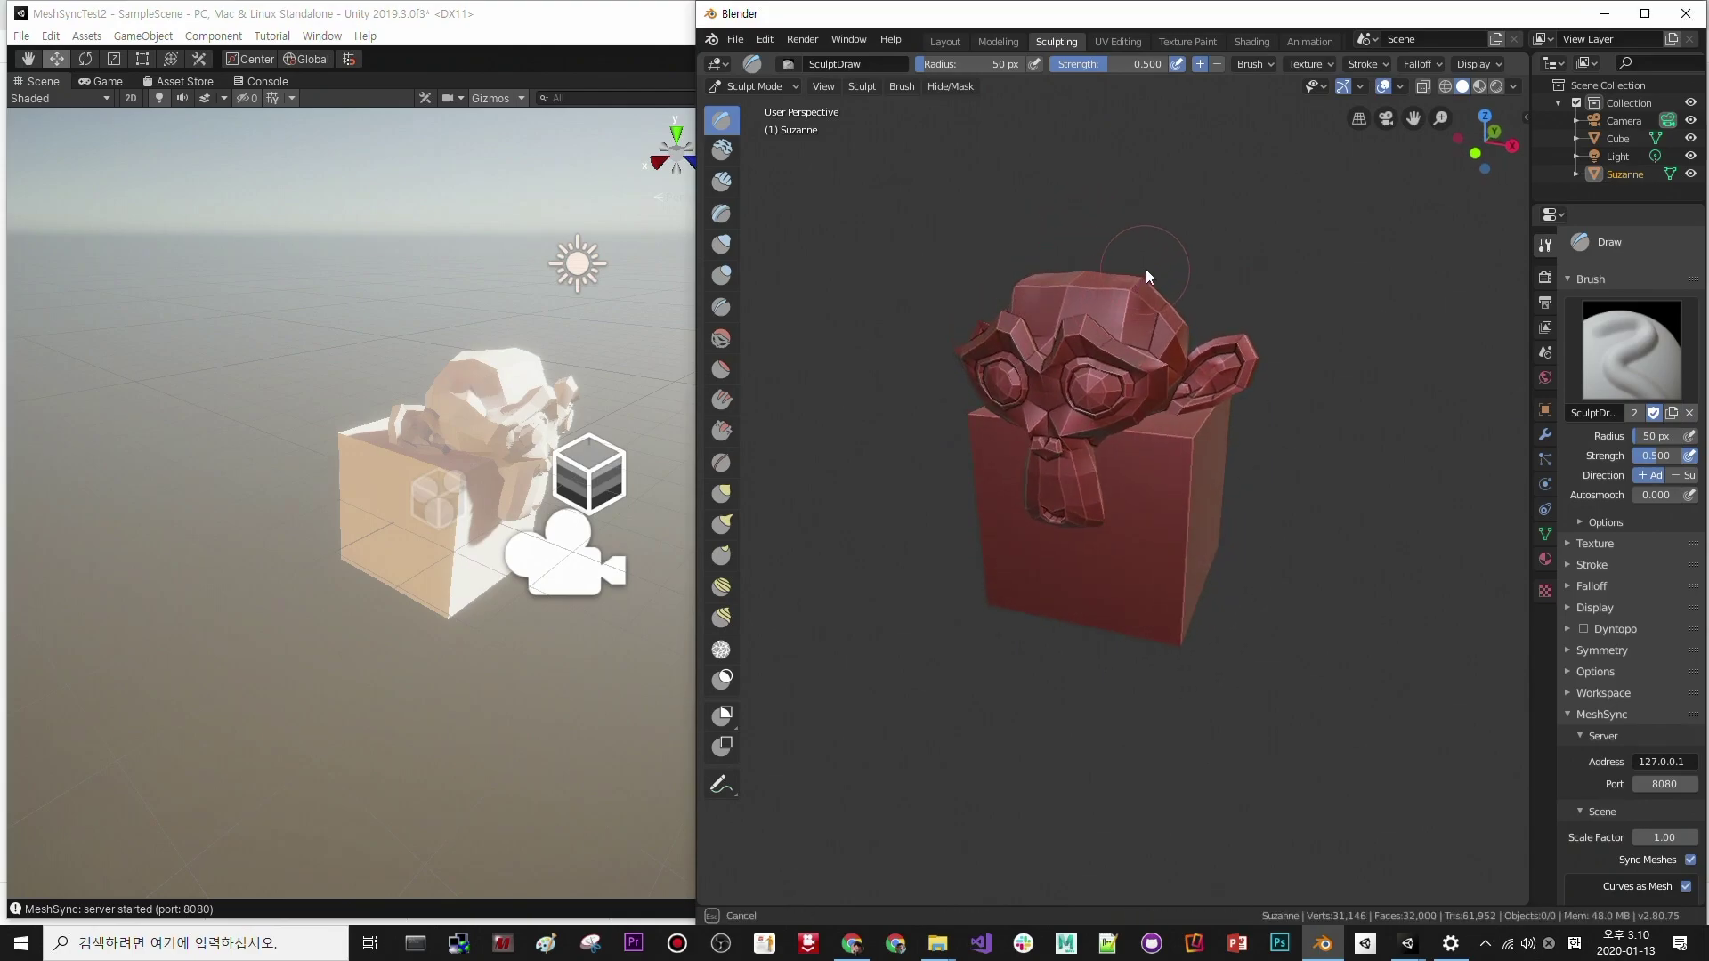
pyautogui.moveTo(1137, 292)
pyautogui.mouseDown()
pyautogui.moveTo(1153, 253)
pyautogui.moveTo(1120, 296)
pyautogui.moveTo(1141, 263)
pyautogui.moveTo(1130, 296)
pyautogui.moveTo(1137, 283)
pyautogui.mouseUp()
# - Switch to Unity, widen the scene view and create a material named Monkey in the Assets folder
pyautogui.click(604, 388)
pyautogui.keyDown('alt'); pyautogui.moveTo(603, 388); pyautogui.dragTo(386, 367); pyautogui.keyUp('alt')
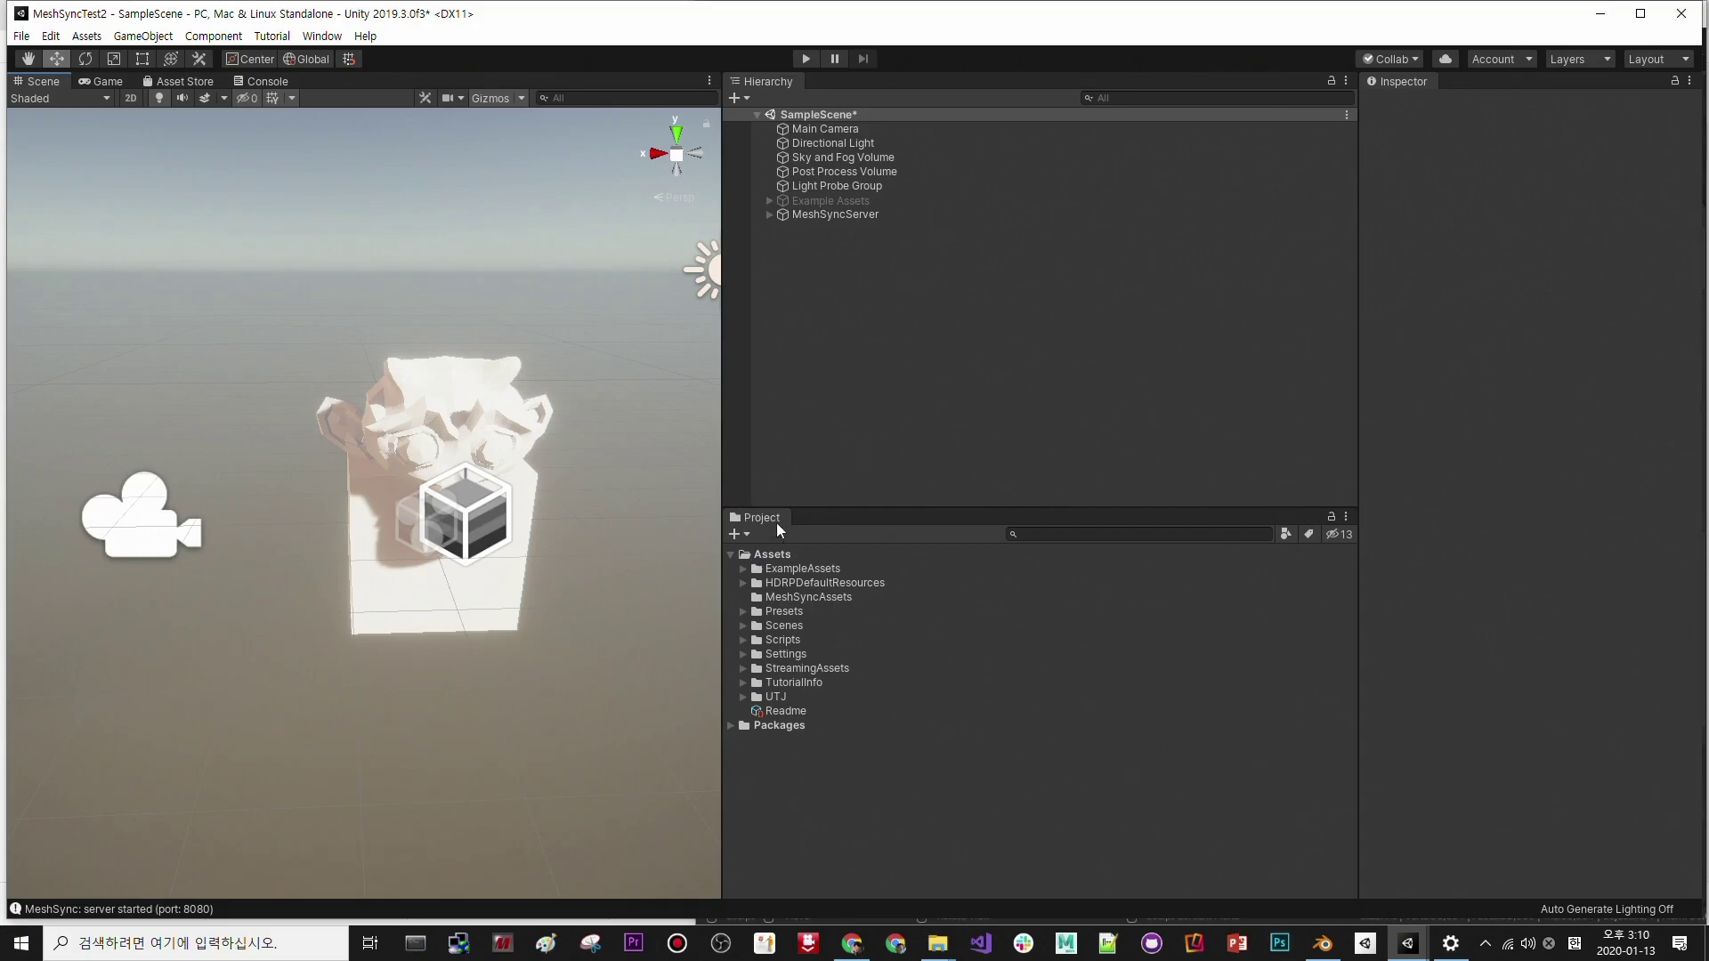
pyautogui.moveTo(723, 473); pyautogui.dragTo(763, 473)
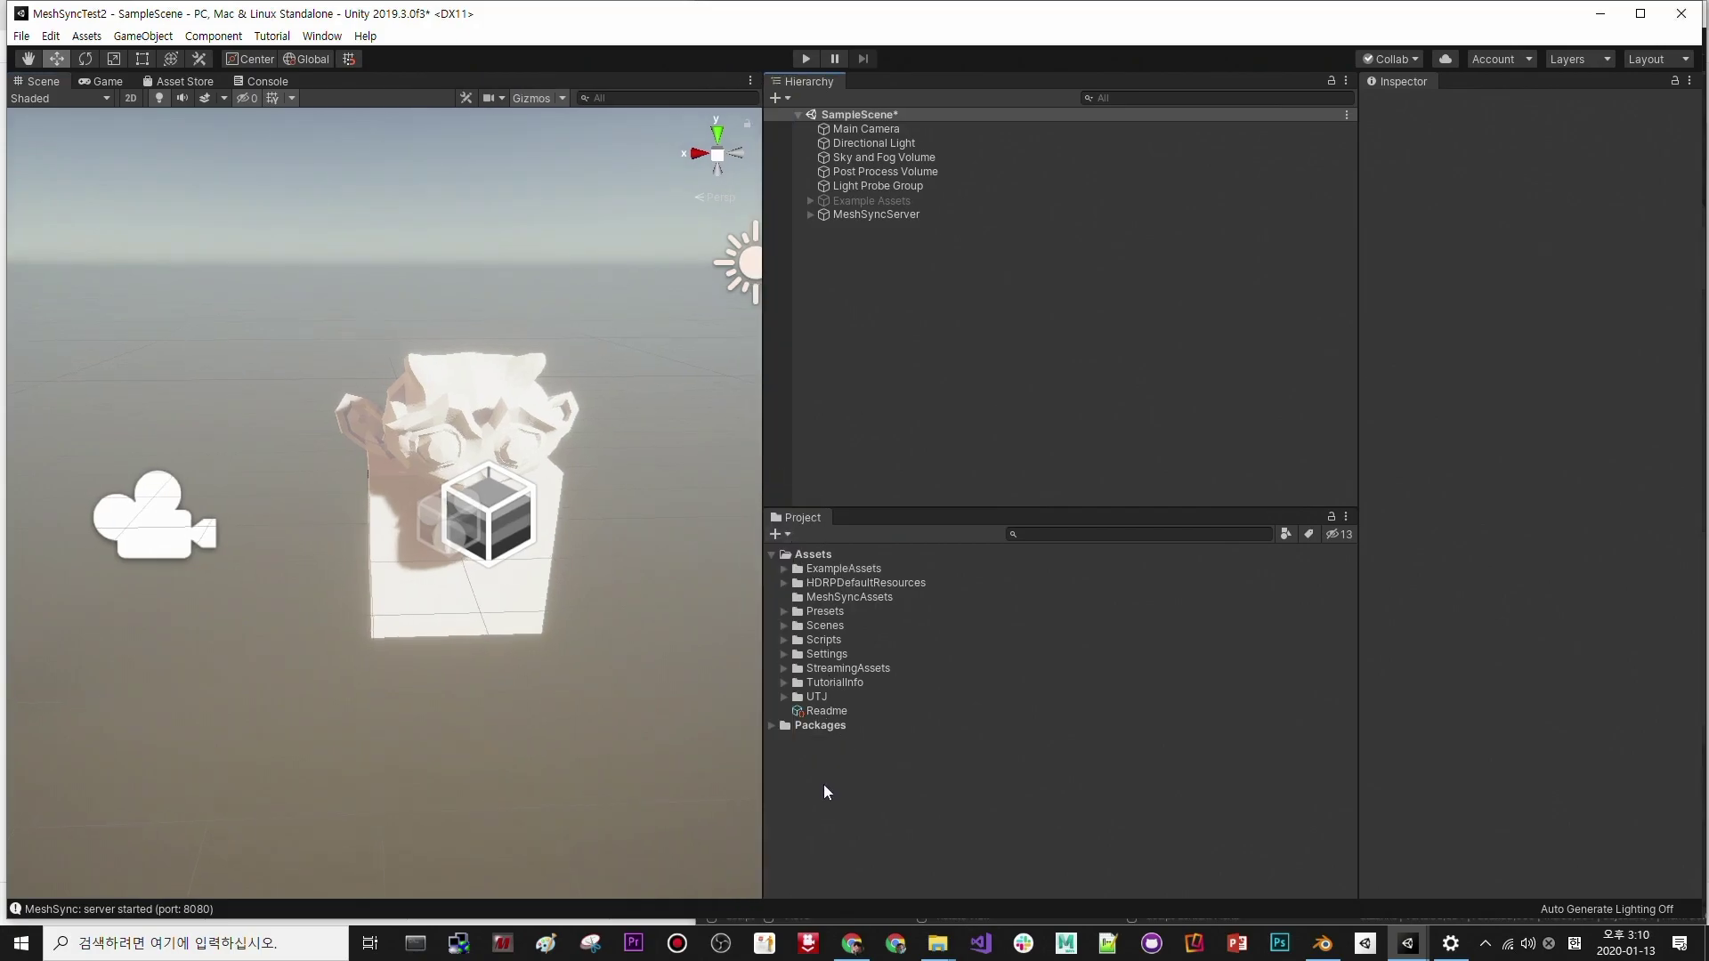
pyautogui.click(807, 553)
pyautogui.click(776, 534)
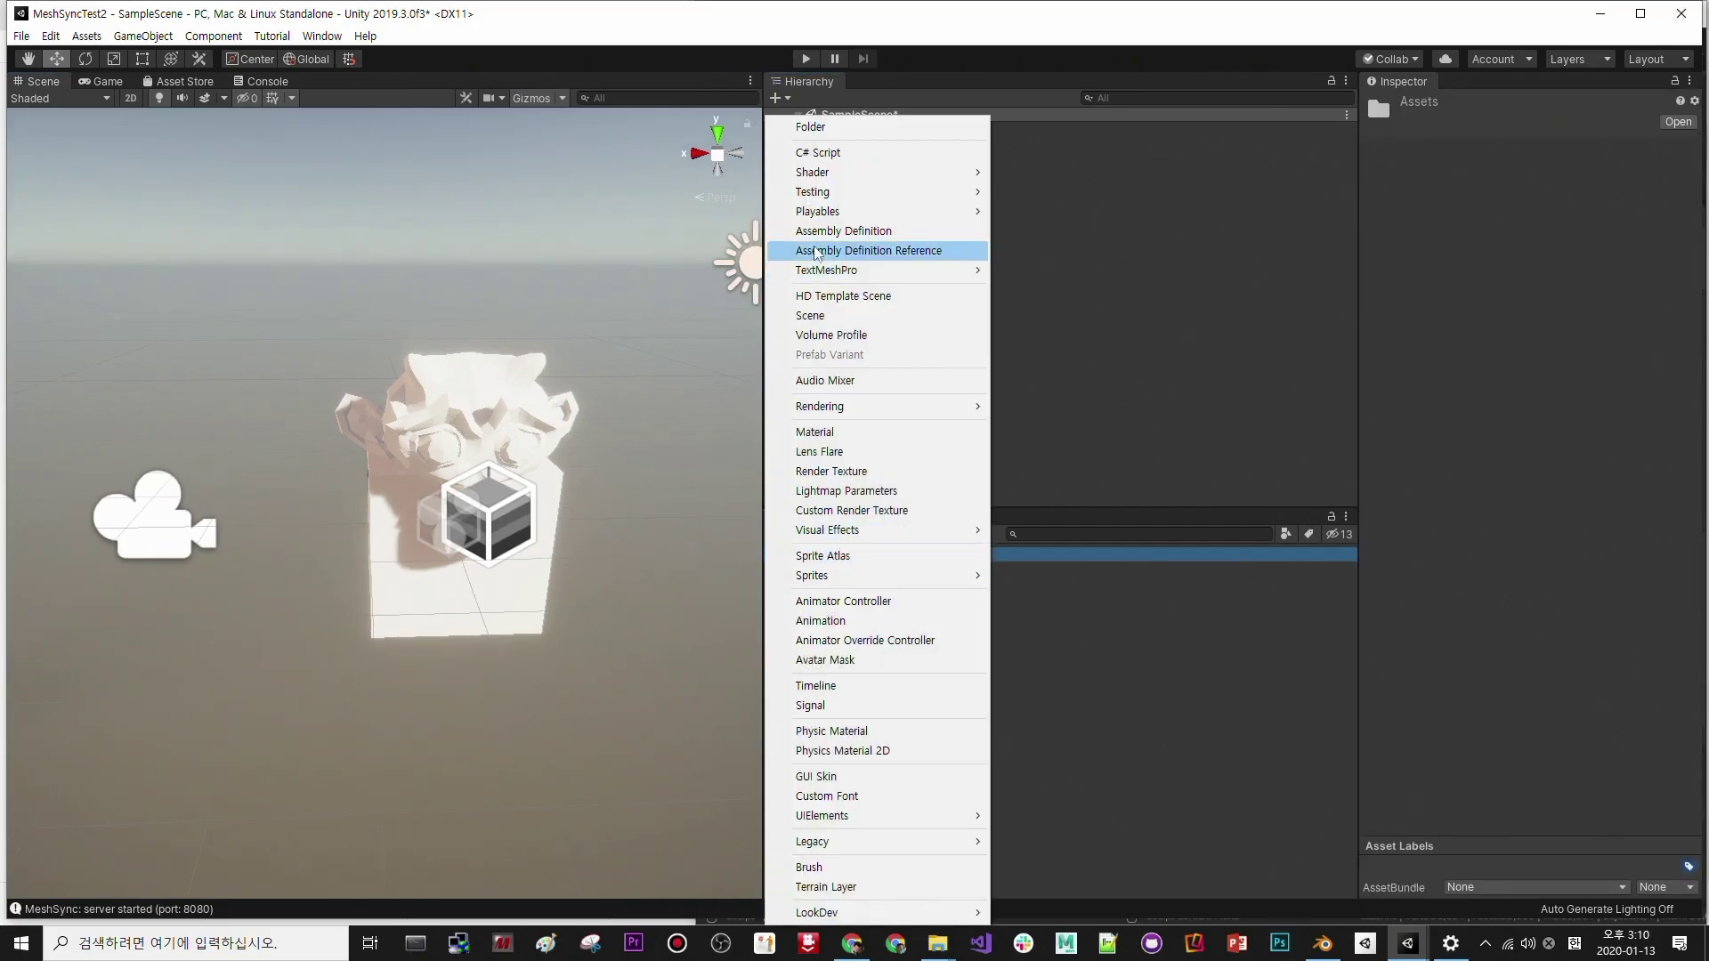
pyautogui.click(879, 427)
pyautogui.press('BackSpace')
pyautogui.write('Monkey')
pyautogui.press('Return')
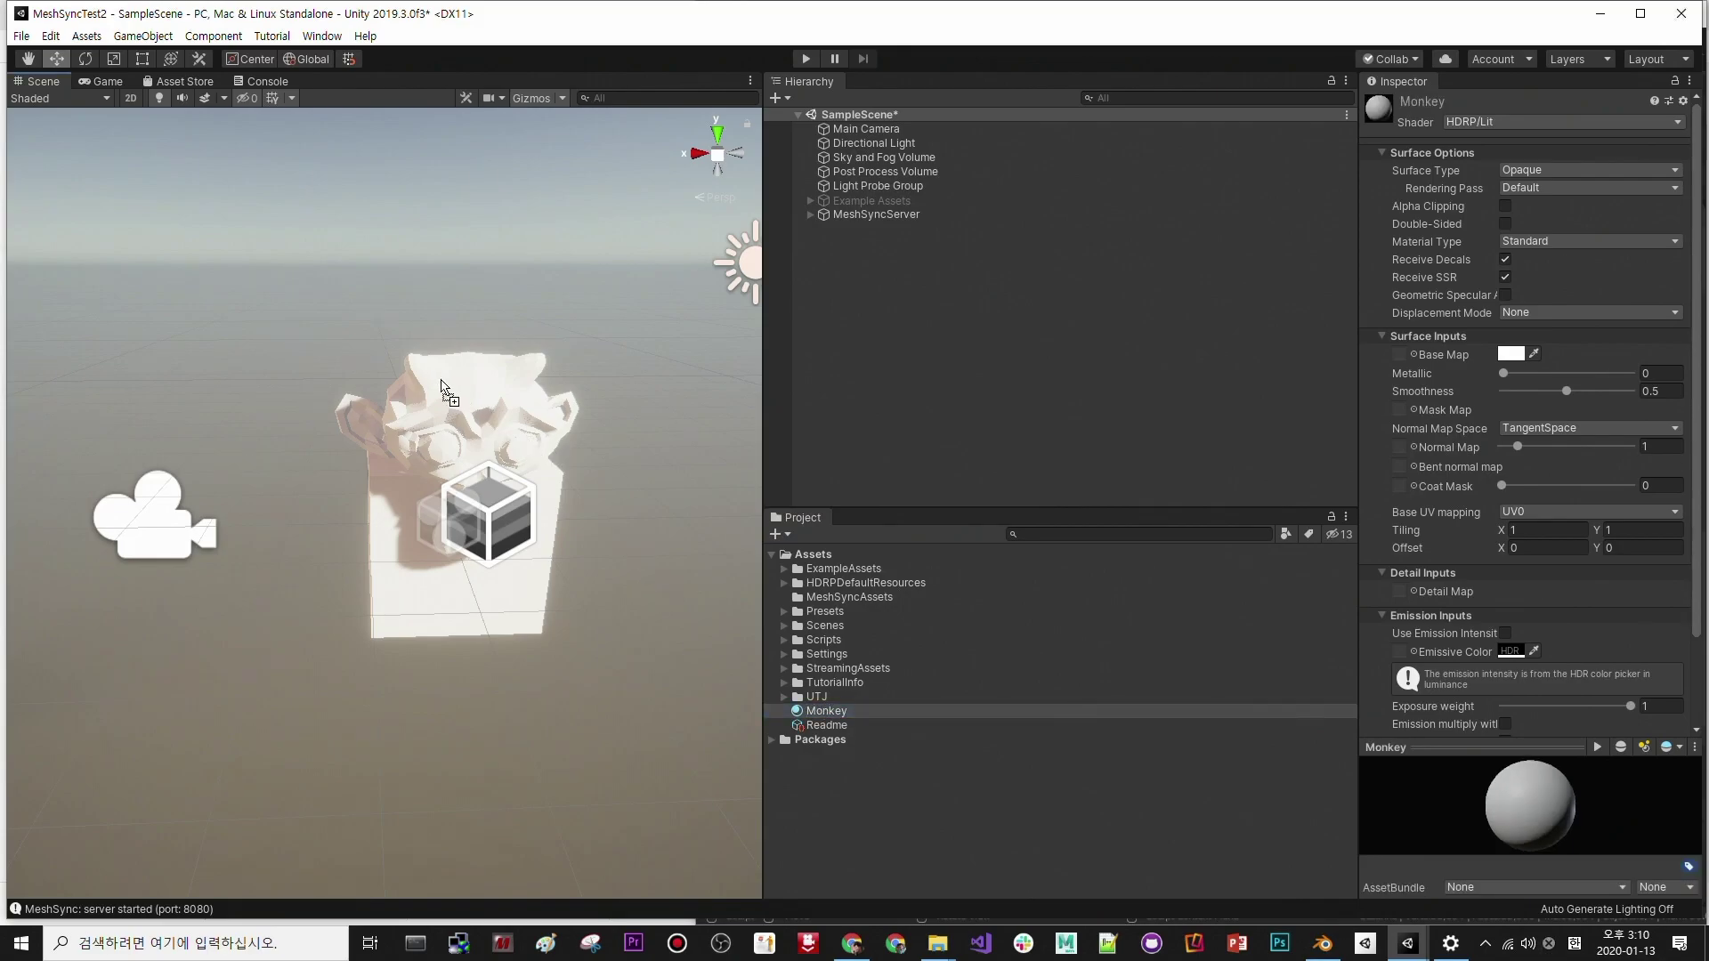
# - Apply the Monkey material to the monkey head in the scene and set its Base Map color to red, FF0000
pyautogui.click(1511, 353)
pyautogui.click(1157, 410)
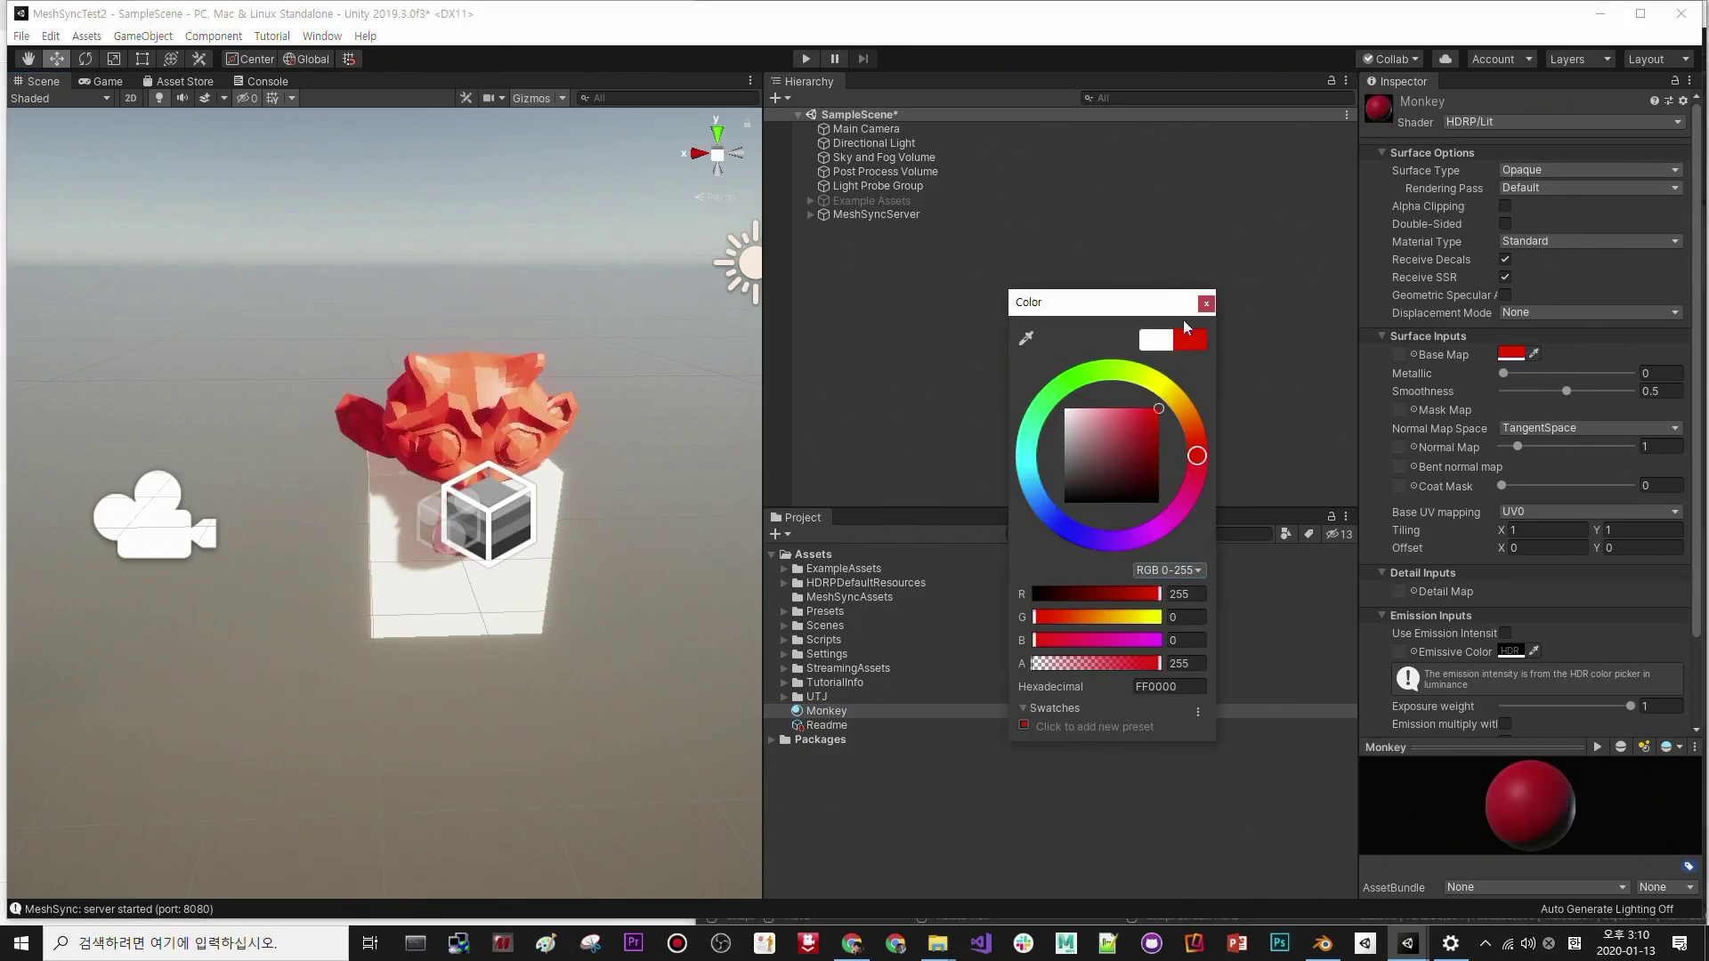
pyautogui.click(1206, 303)
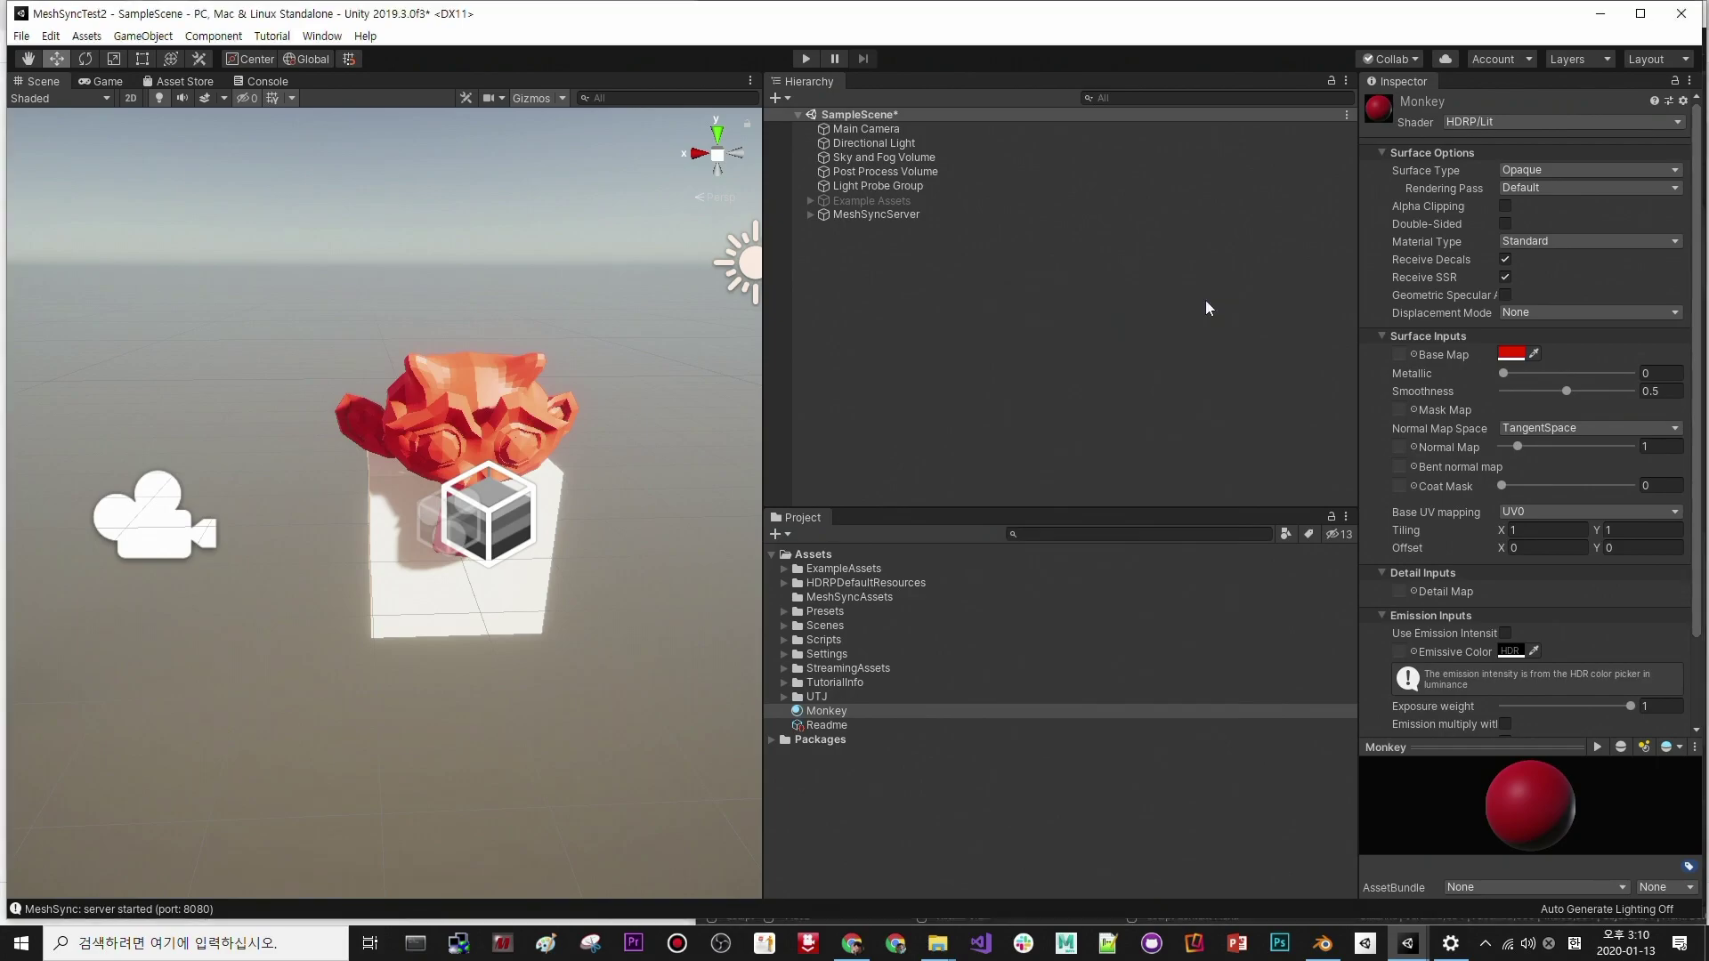
pyautogui.keyDown('alt'); pyautogui.moveTo(553, 547); pyautogui.dragTo(517, 576, button='right'); pyautogui.keyUp('alt')
pyautogui.keyDown('alt'); pyautogui.moveTo(517, 575); pyautogui.dragTo(753, 655); pyautogui.keyUp('alt')
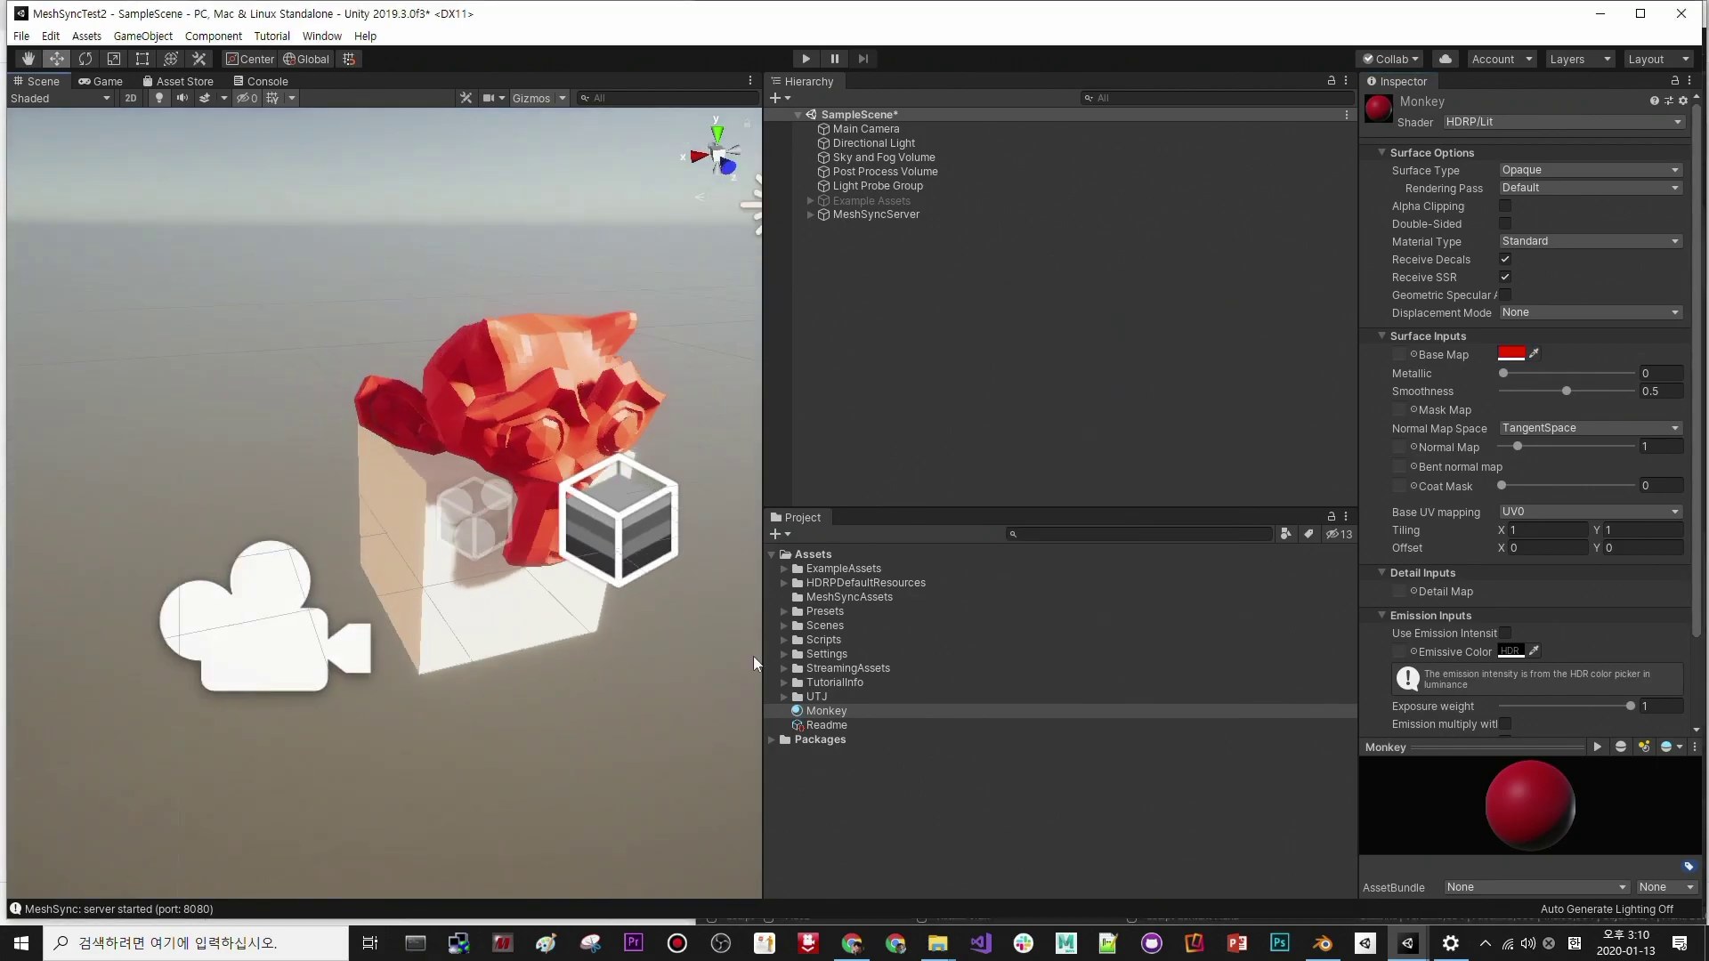
# - Apply the Monkey material to the cube beneath the monkey head in the scene
pyautogui.moveTo(841, 710); pyautogui.dragTo(520, 618)
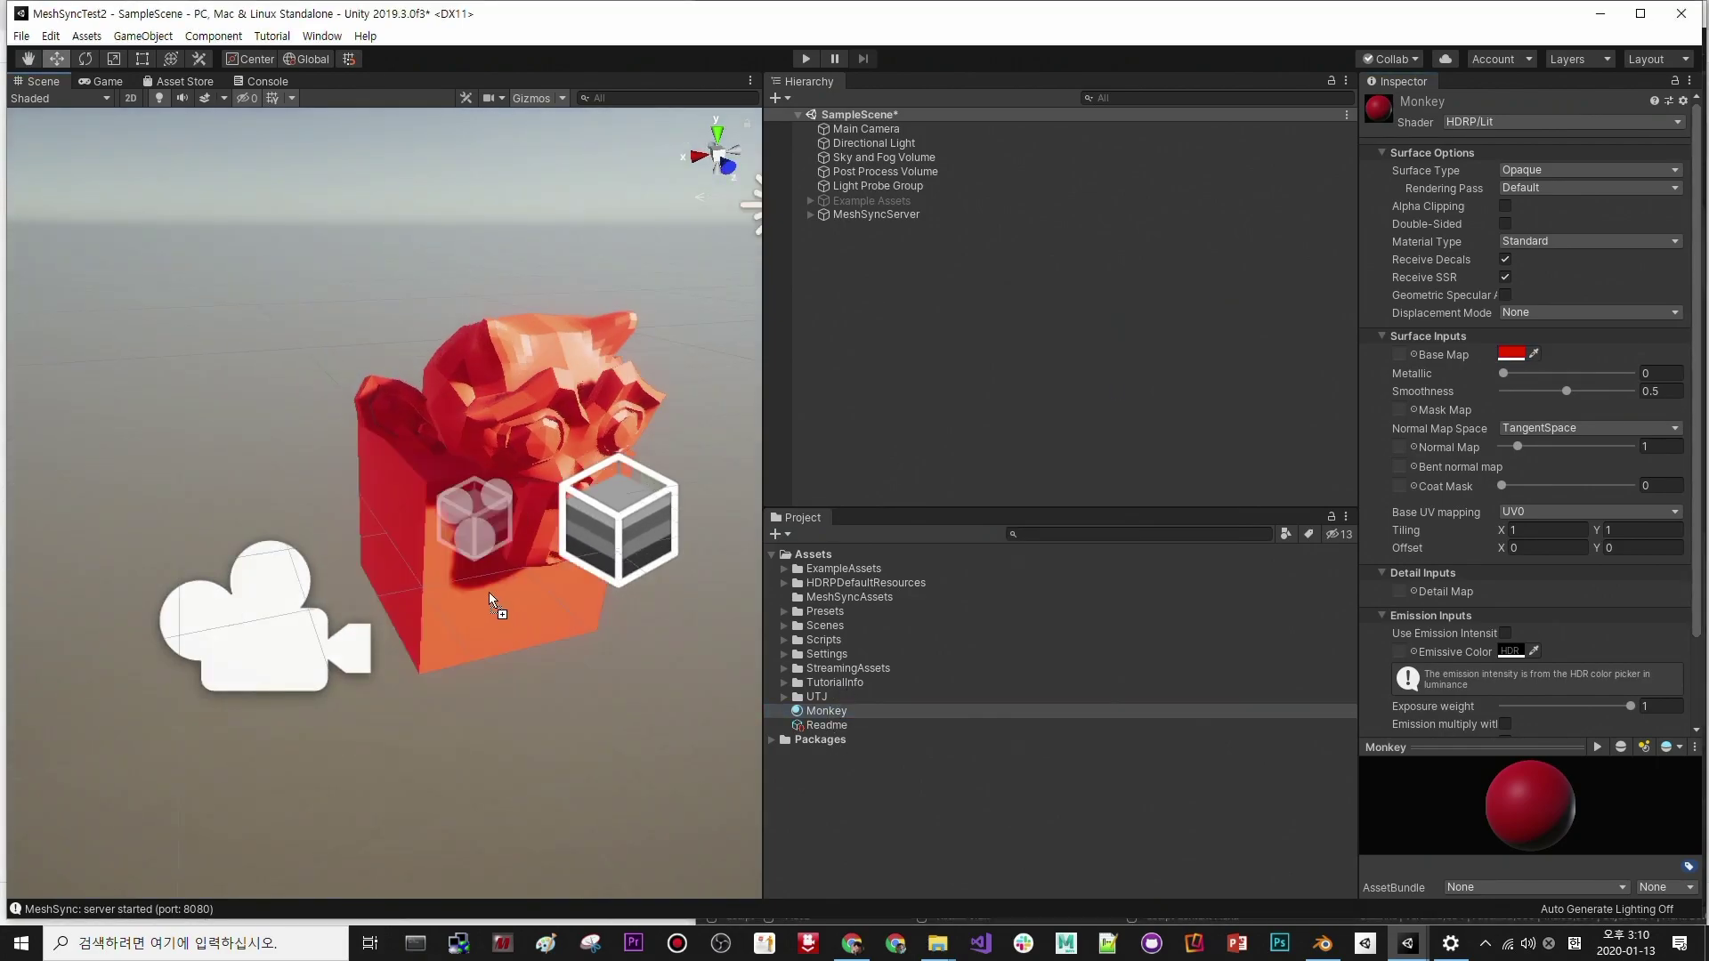
pyautogui.keyDown('alt'); pyautogui.moveTo(620, 359); pyautogui.dragTo(714, 418); pyautogui.keyUp('alt')
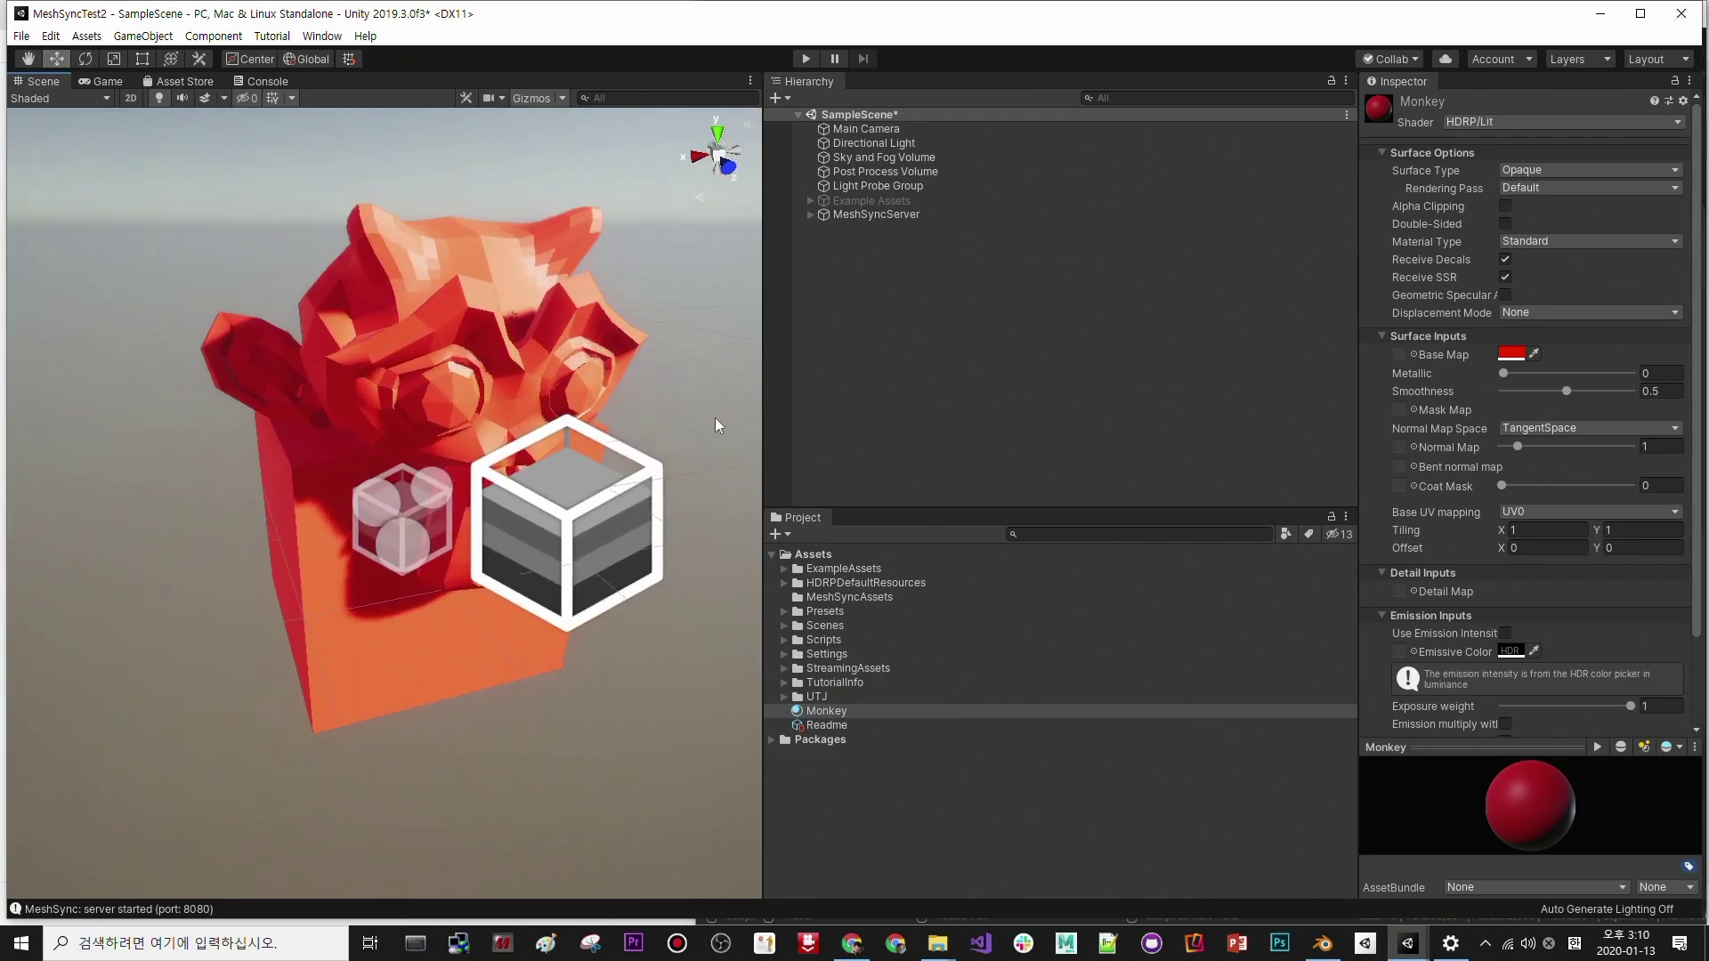
# - Switch to Blender and pull spikes out of the top and back of the monkey's head with the Snake Hook brush
pyautogui.hotkey('alt', 'Tab')
pyautogui.click(719, 396)
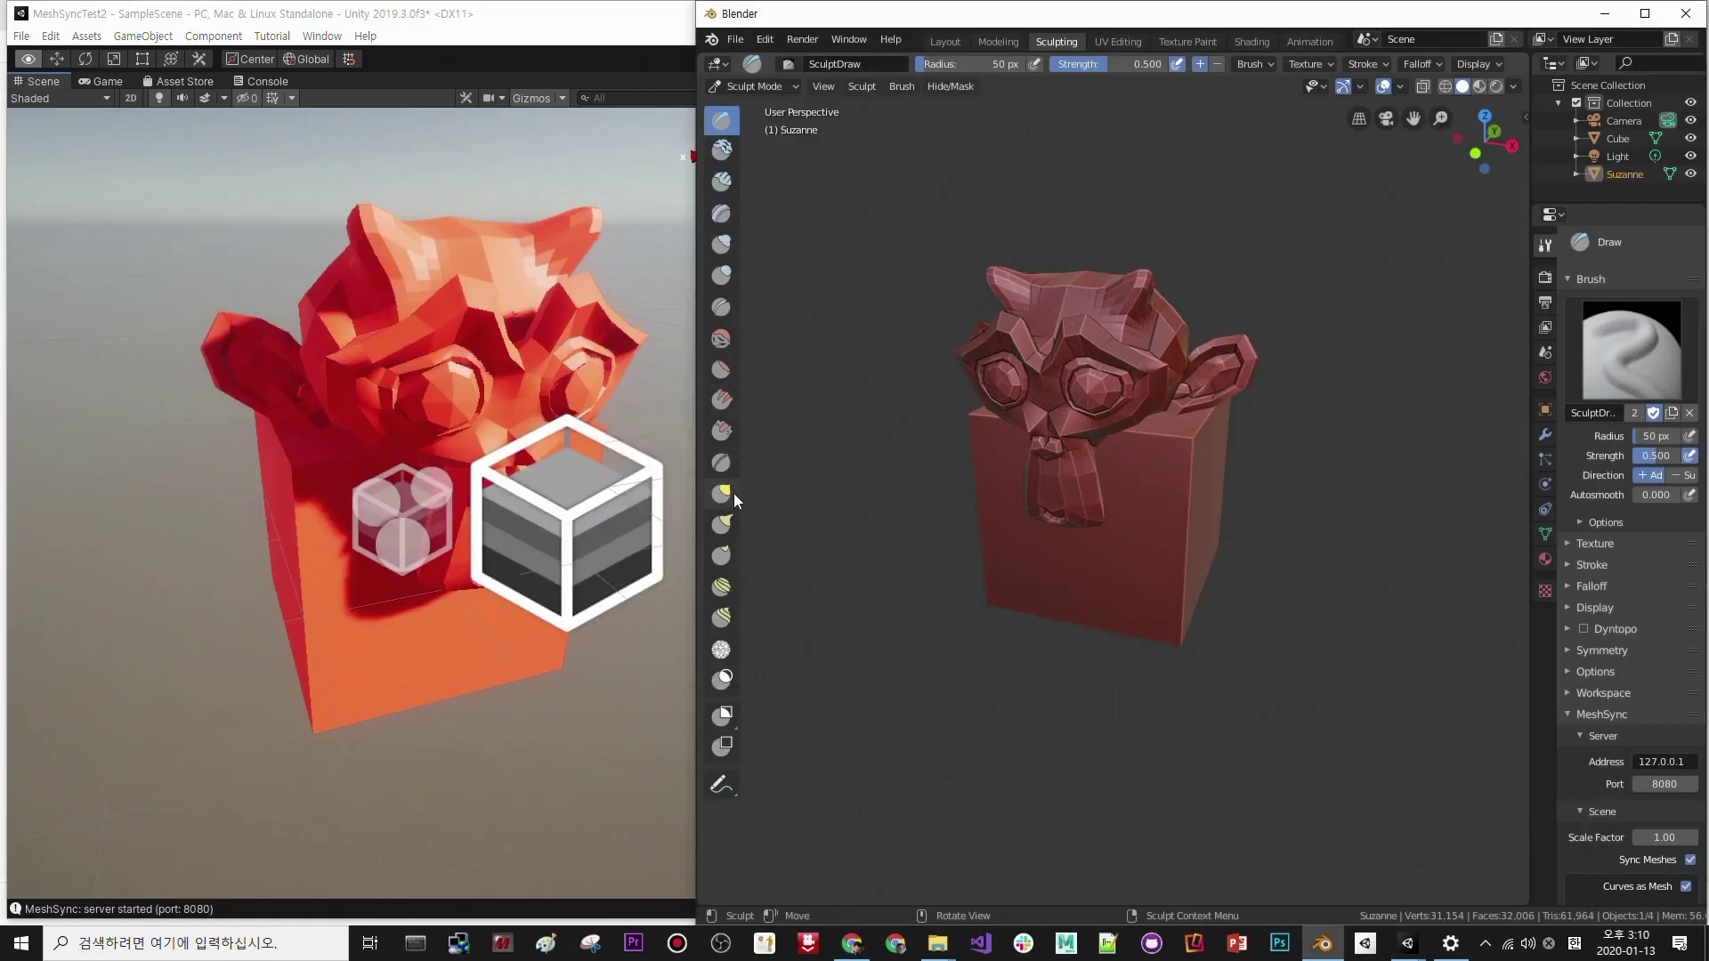
pyautogui.click(721, 524)
pyautogui.scroll(5, 1141, 358)
pyautogui.moveTo(1141, 358); pyautogui.dragTo(1082, 285, button='middle')
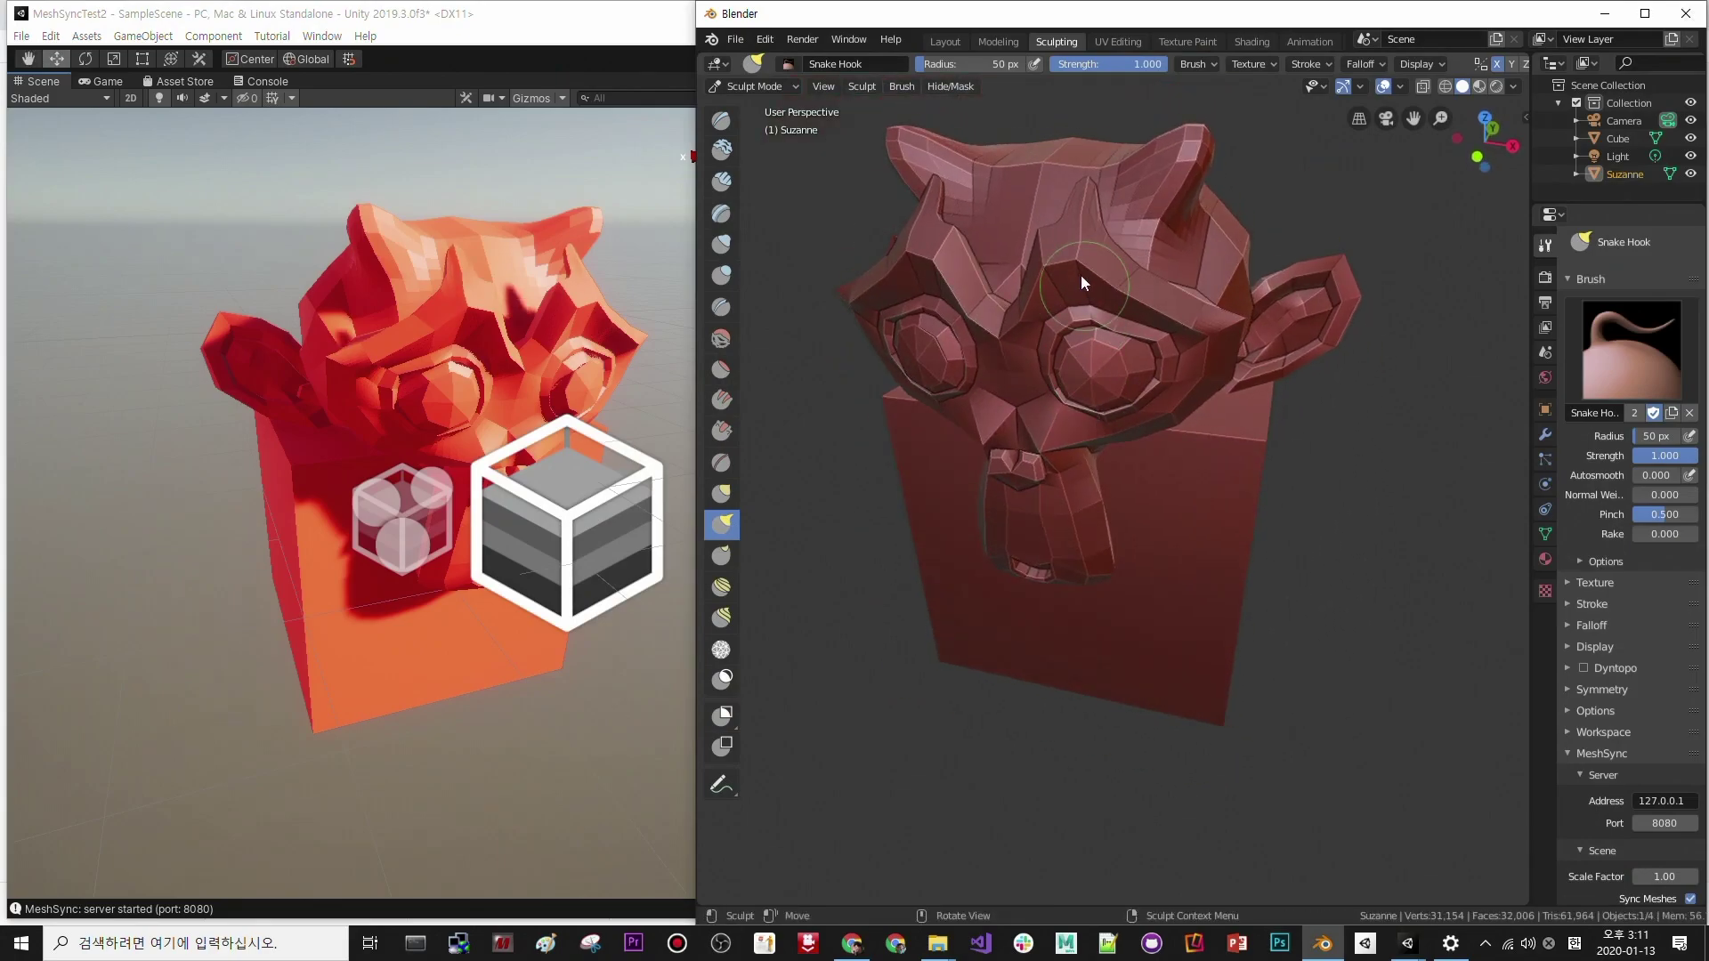
pyautogui.moveTo(1198, 276); pyautogui.dragTo(1091, 307, button='middle')
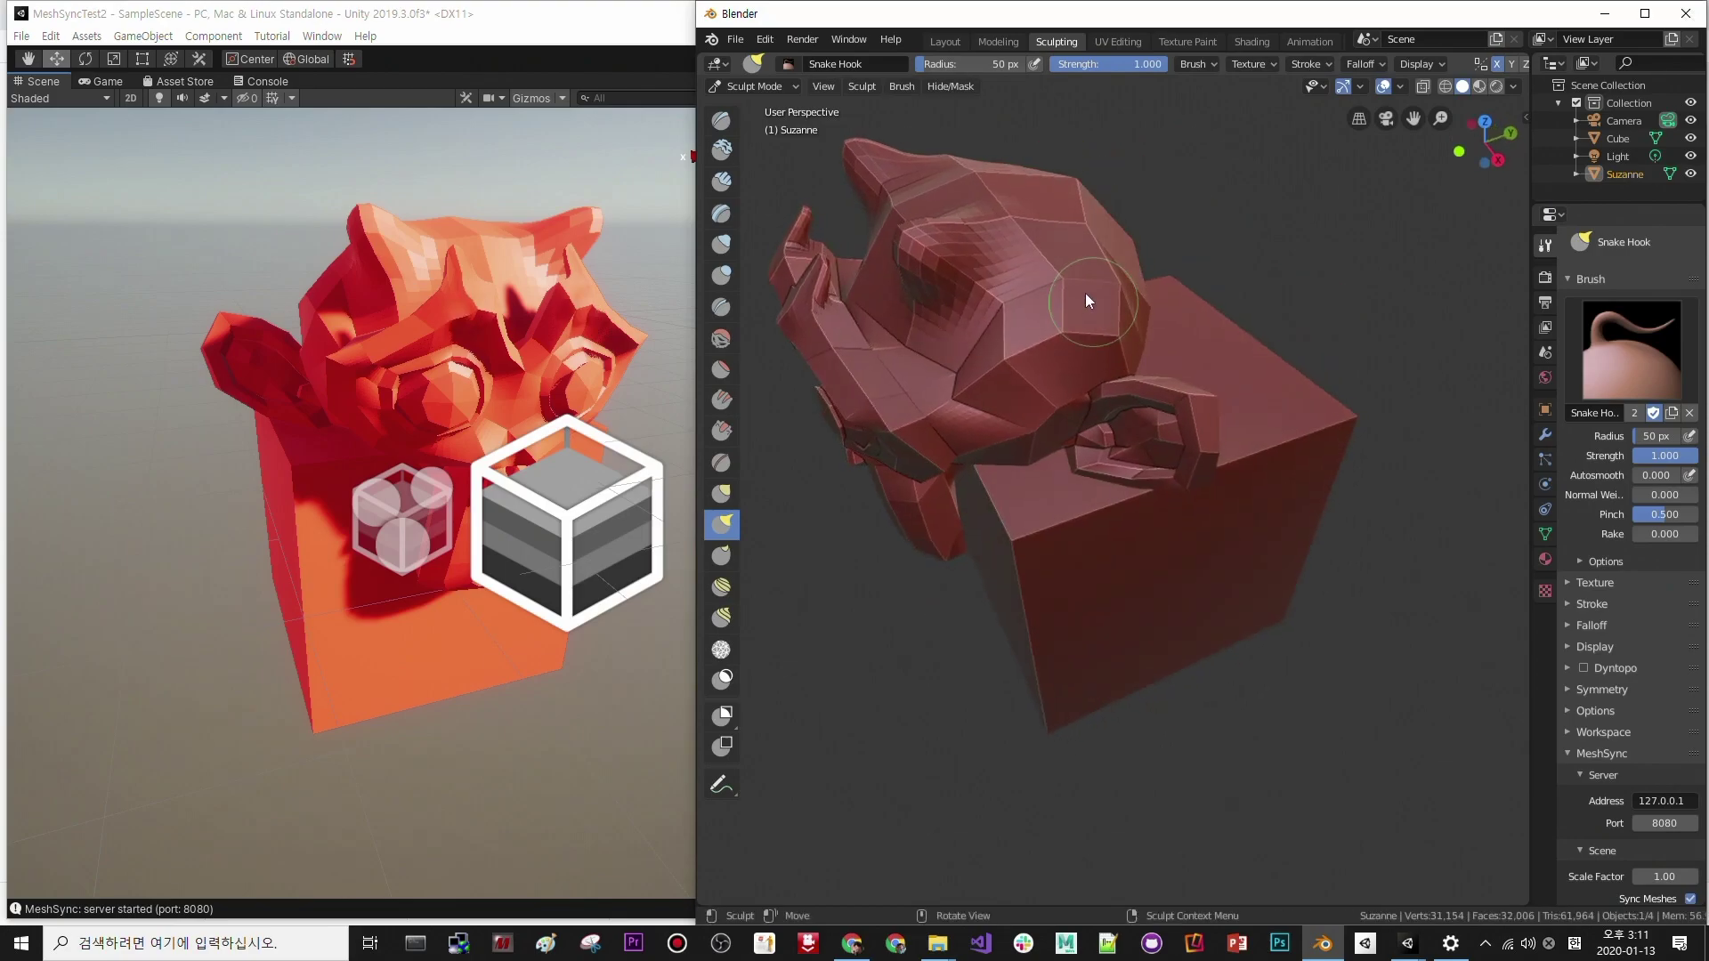
pyautogui.moveTo(1066, 274)
pyautogui.mouseDown()
pyautogui.moveTo(1118, 232)
pyautogui.moveTo(1086, 194)
pyautogui.mouseUp()
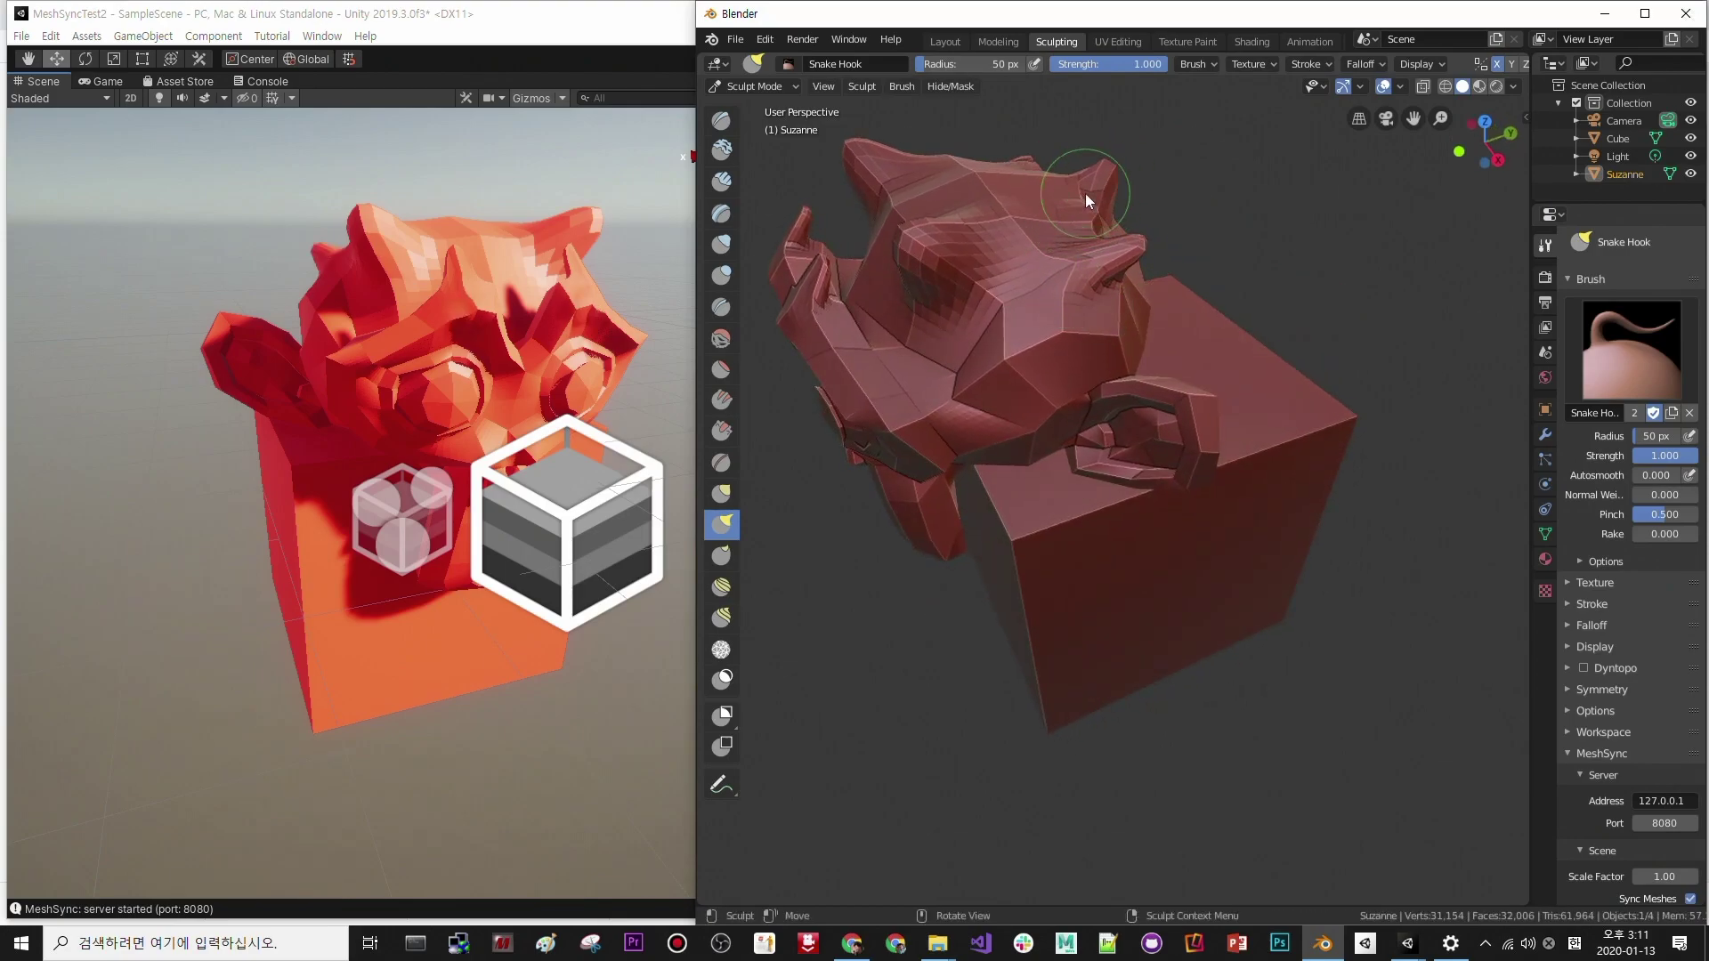
pyautogui.moveTo(986, 175)
pyautogui.mouseDown()
pyautogui.moveTo(1006, 120)
pyautogui.moveTo(1015, 133)
pyautogui.mouseUp()
pyautogui.moveTo(1033, 178)
pyautogui.mouseDown(button='middle')
pyautogui.moveTo(1056, 215)
pyautogui.moveTo(1198, 221)
pyautogui.mouseUp(button='middle')
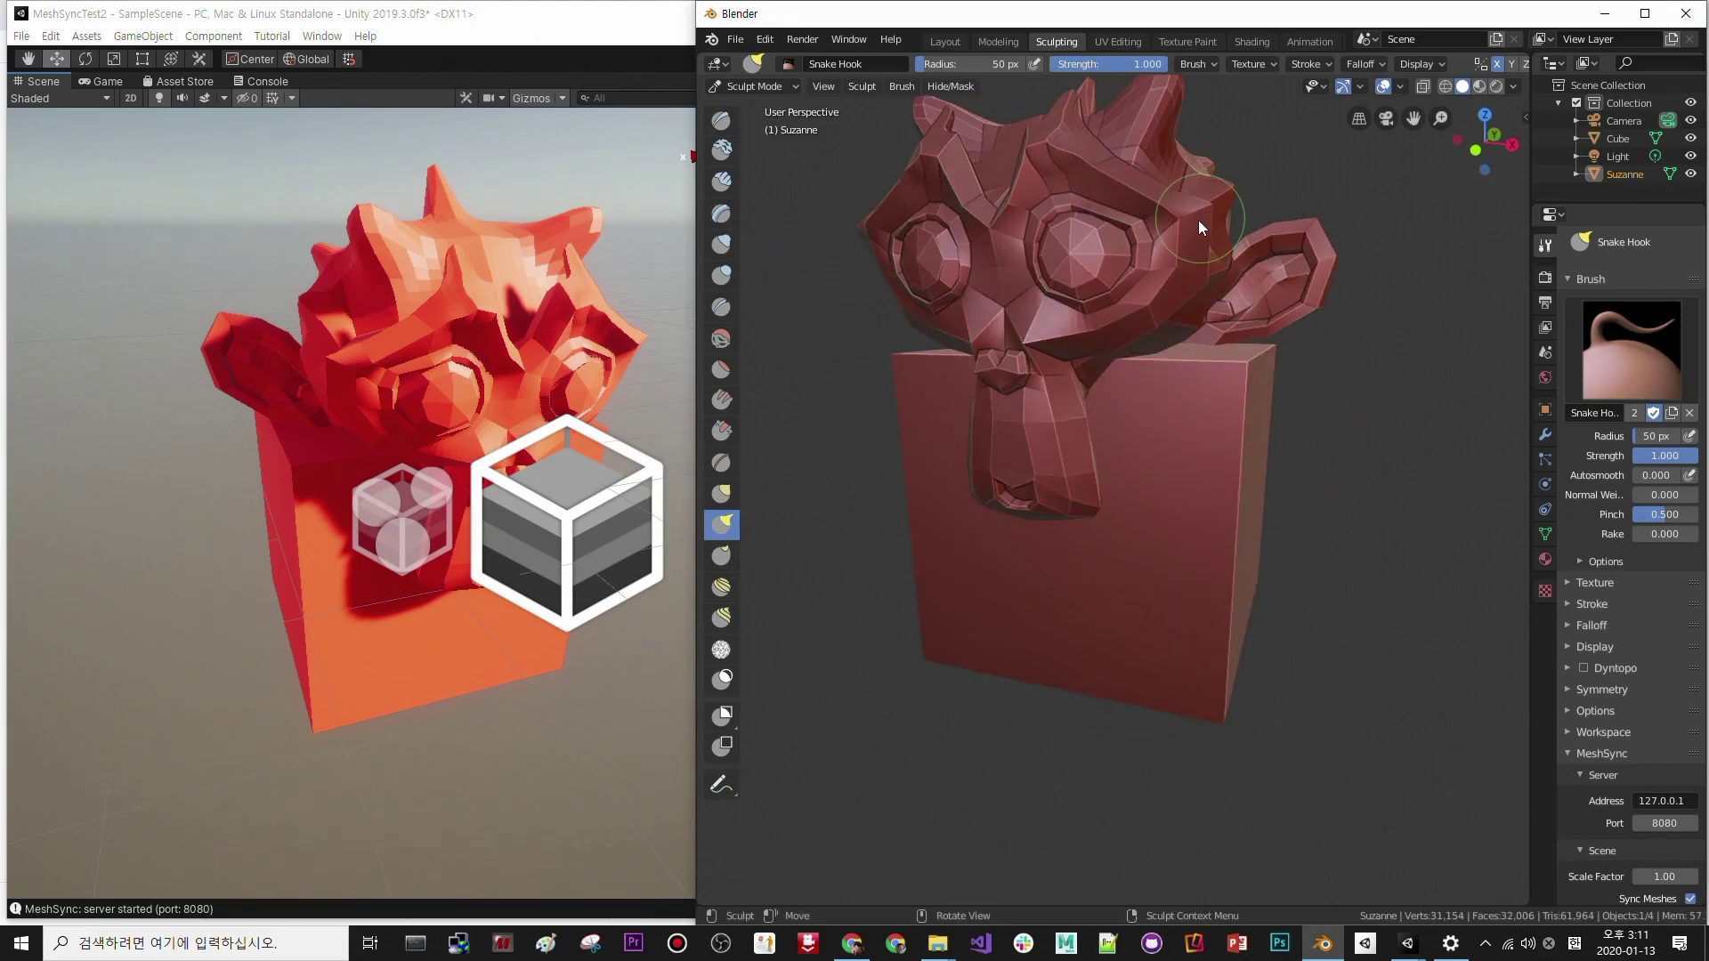
pyautogui.moveTo(1039, 222)
pyautogui.mouseDown(button='middle')
pyautogui.moveTo(1102, 211)
pyautogui.moveTo(1063, 211)
pyautogui.moveTo(1093, 342)
pyautogui.mouseUp(button='middle')
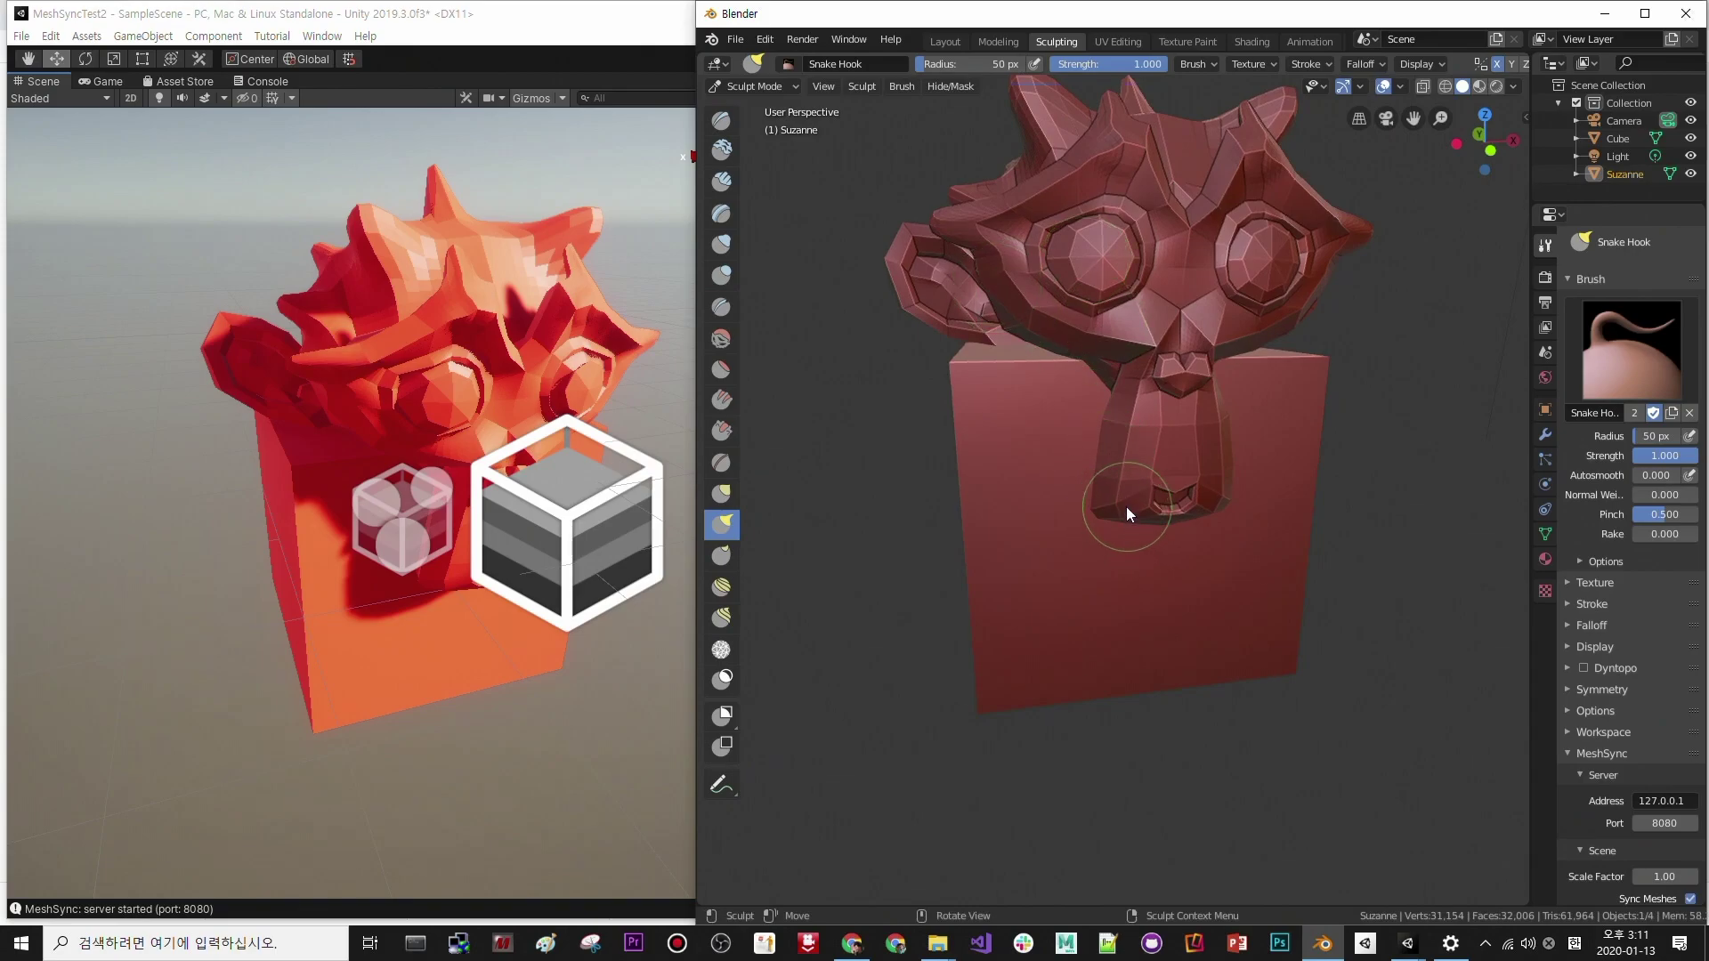
# - Pull two long fangs down from the monkey's jaw with Snake Hook, setting the brush radius to 40 px
pyautogui.moveTo(1129, 495); pyautogui.dragTo(1116, 558)
pyautogui.rightClick(1123, 559)
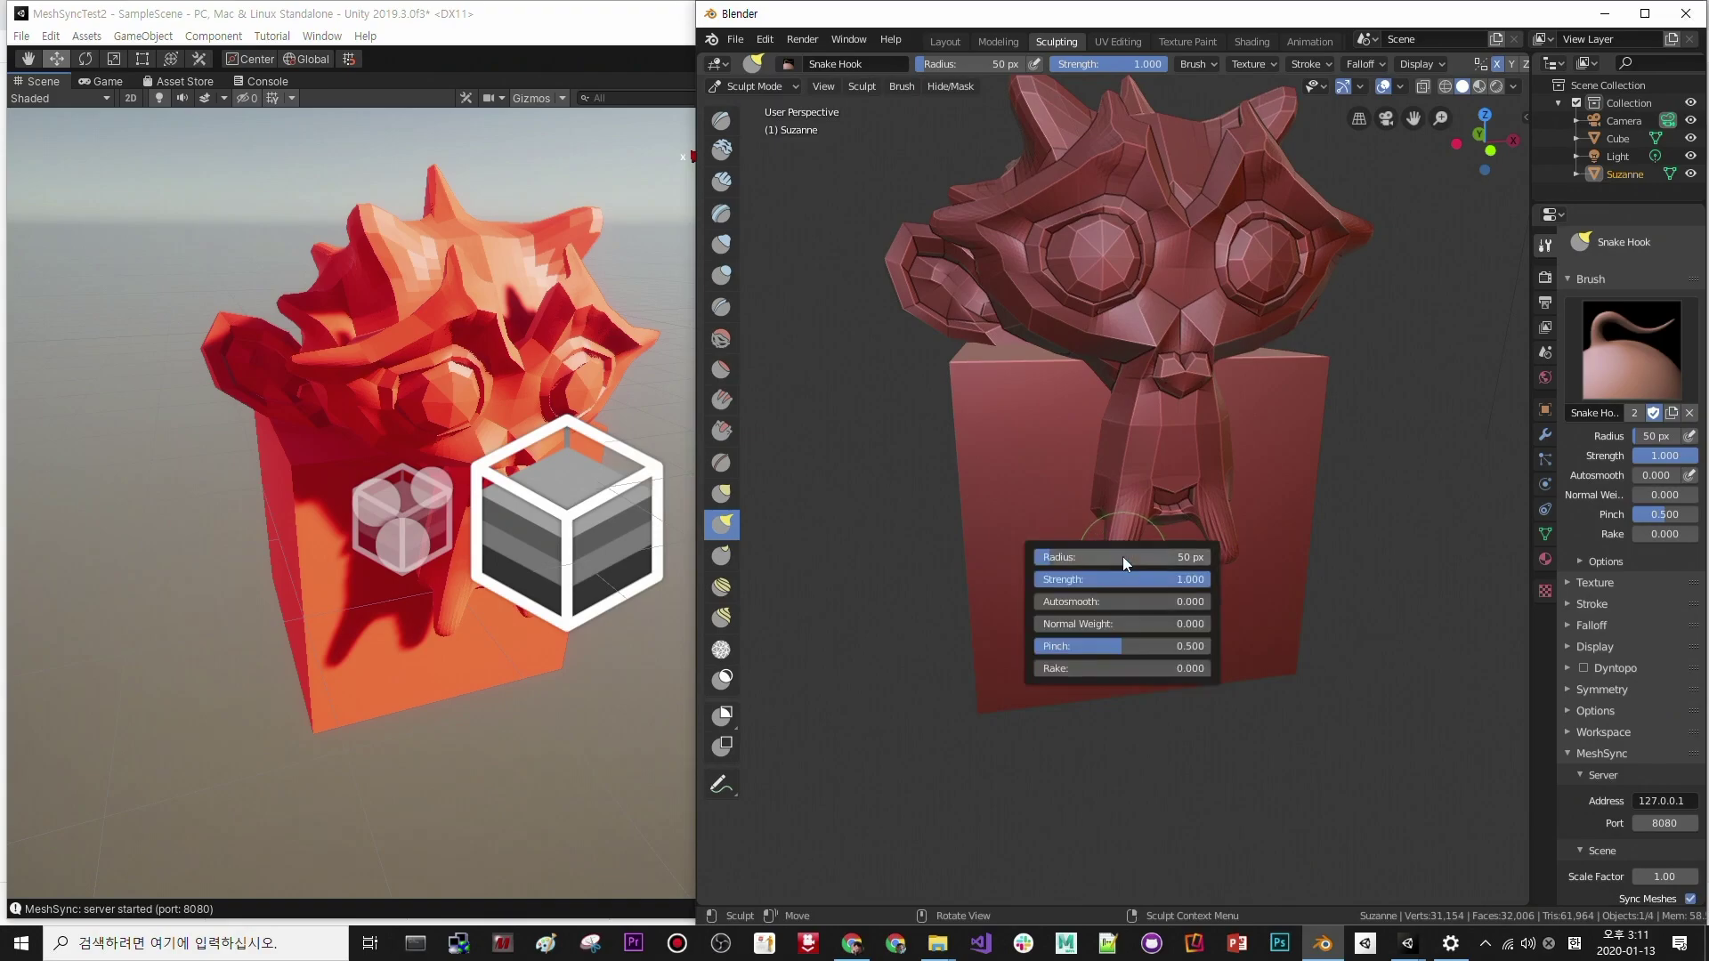
pyautogui.moveTo(1050, 561)
pyautogui.mouseDown()
pyautogui.moveTo(1113, 576)
pyautogui.moveTo(1108, 600)
pyautogui.mouseUp()
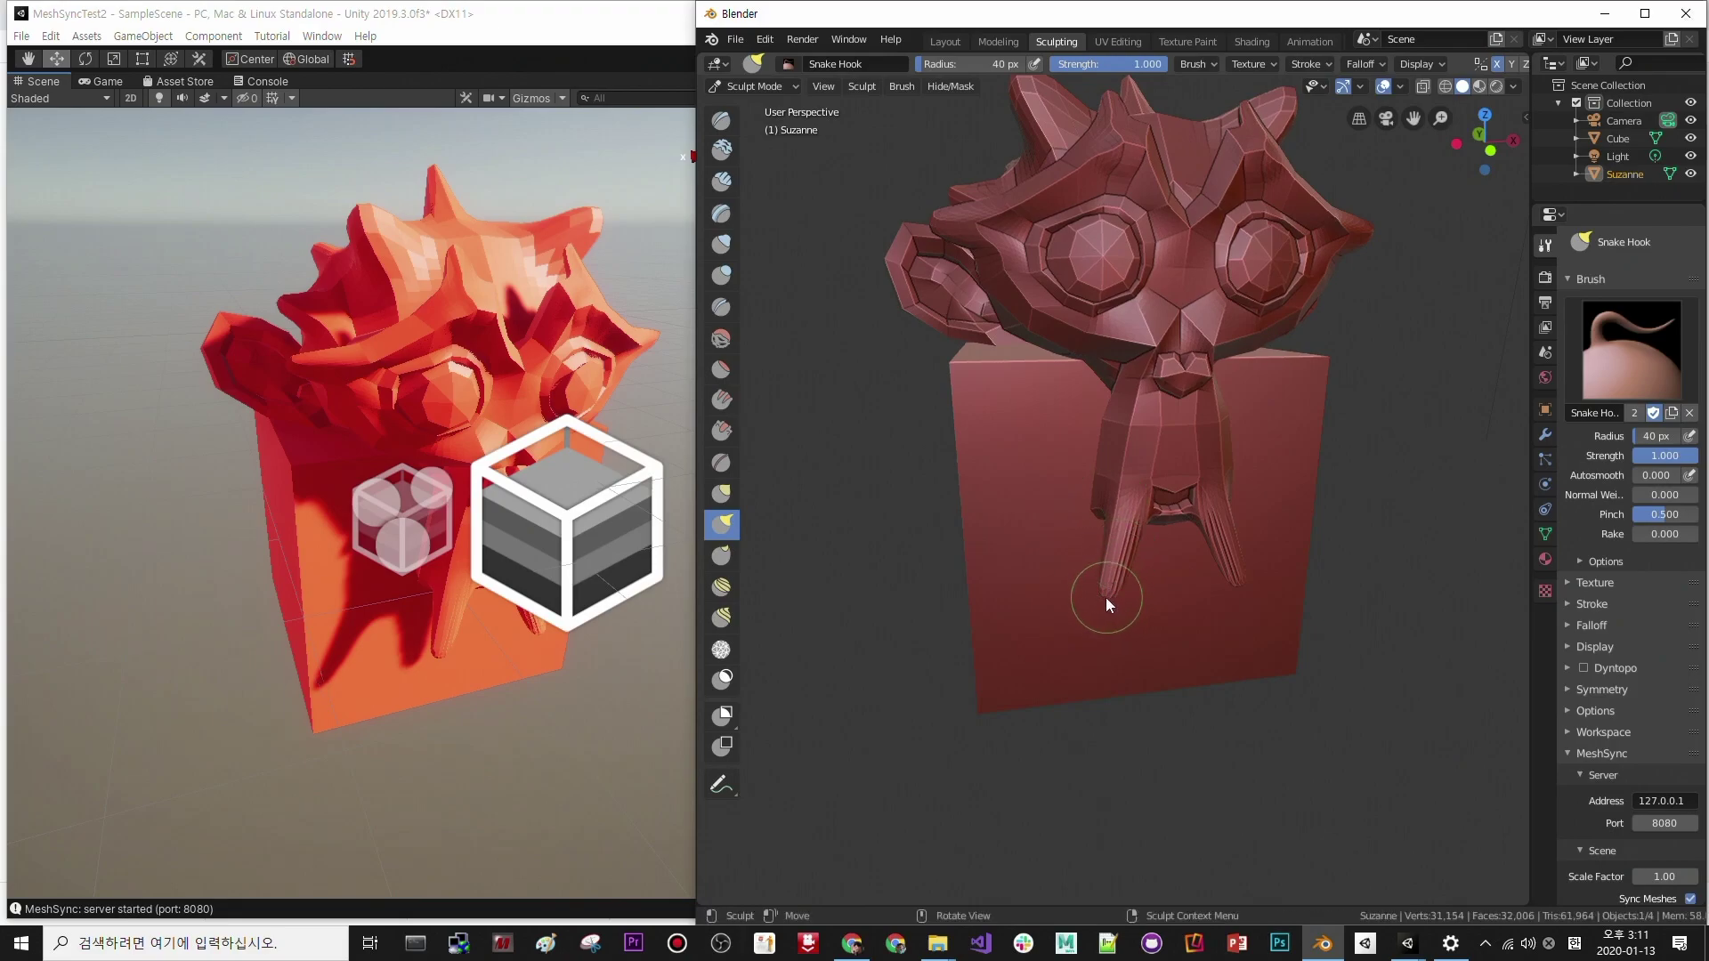
# - Pull spikes out of the monkey's jaw sides and eyes with Snake Hook and return to the Layout workspace
pyautogui.moveTo(1114, 473); pyautogui.dragTo(1079, 469)
pyautogui.moveTo(1079, 470); pyautogui.dragTo(1119, 463, button='middle')
pyautogui.moveTo(1090, 359); pyautogui.dragTo(1029, 358)
pyautogui.moveTo(1066, 344); pyautogui.dragTo(991, 339, button='middle')
pyautogui.moveTo(971, 311); pyautogui.dragTo(917, 329)
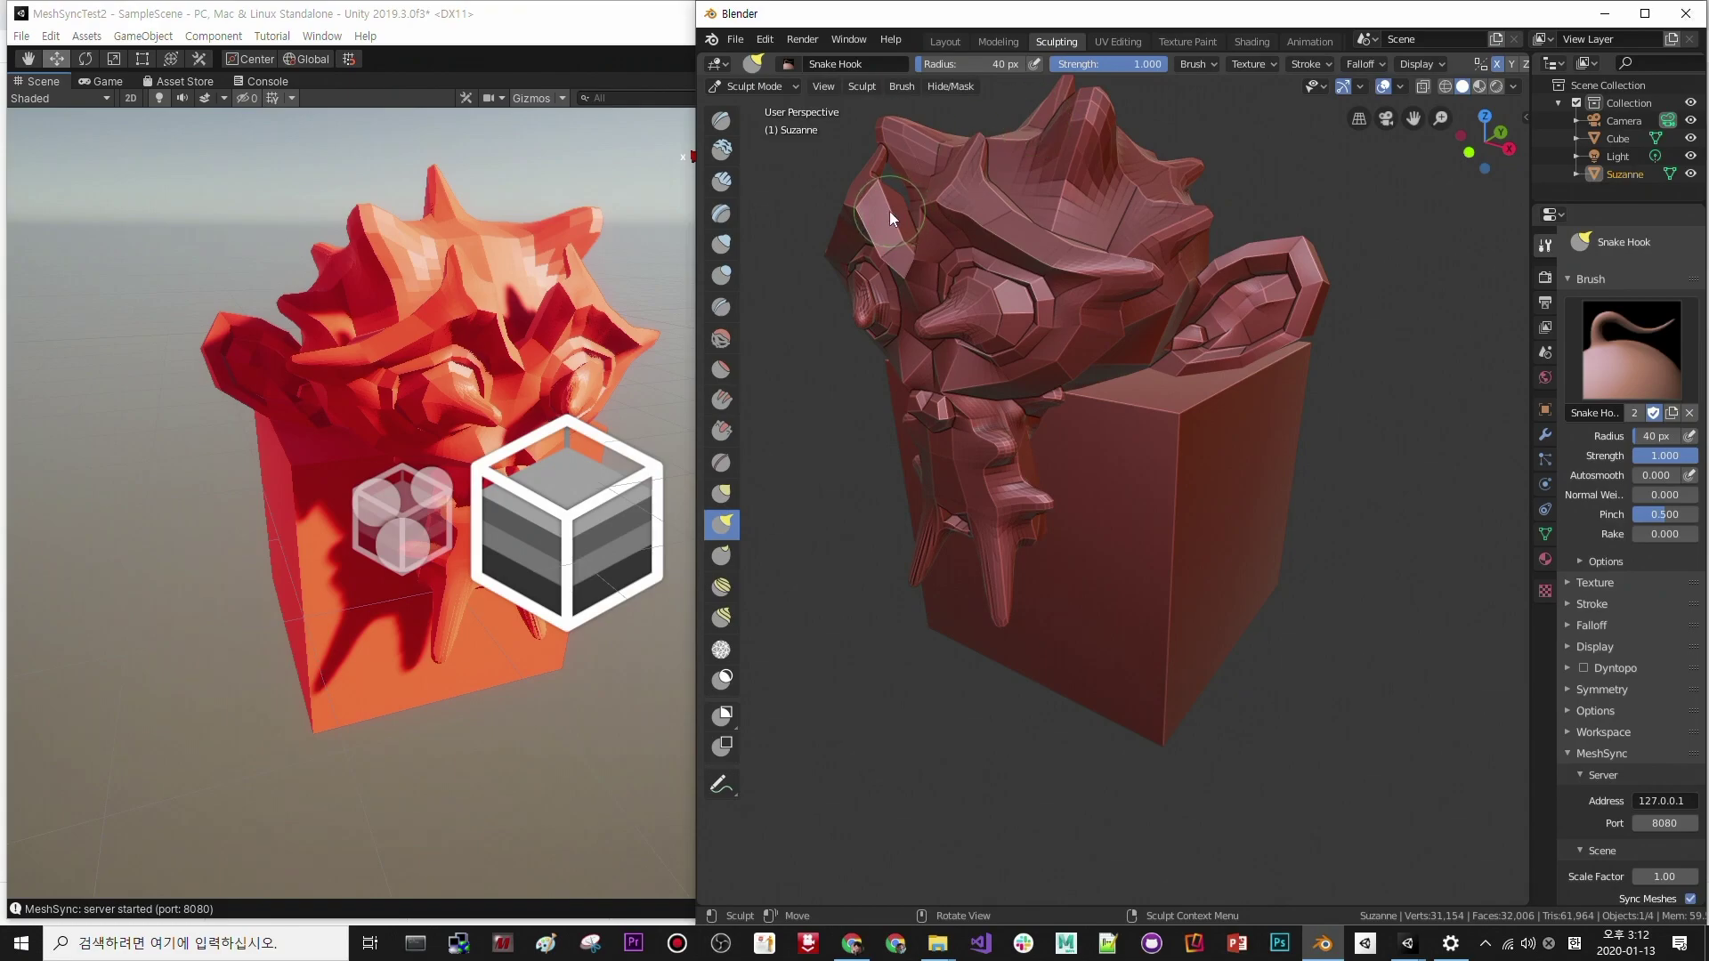
pyautogui.moveTo(954, 258); pyautogui.dragTo(846, 313)
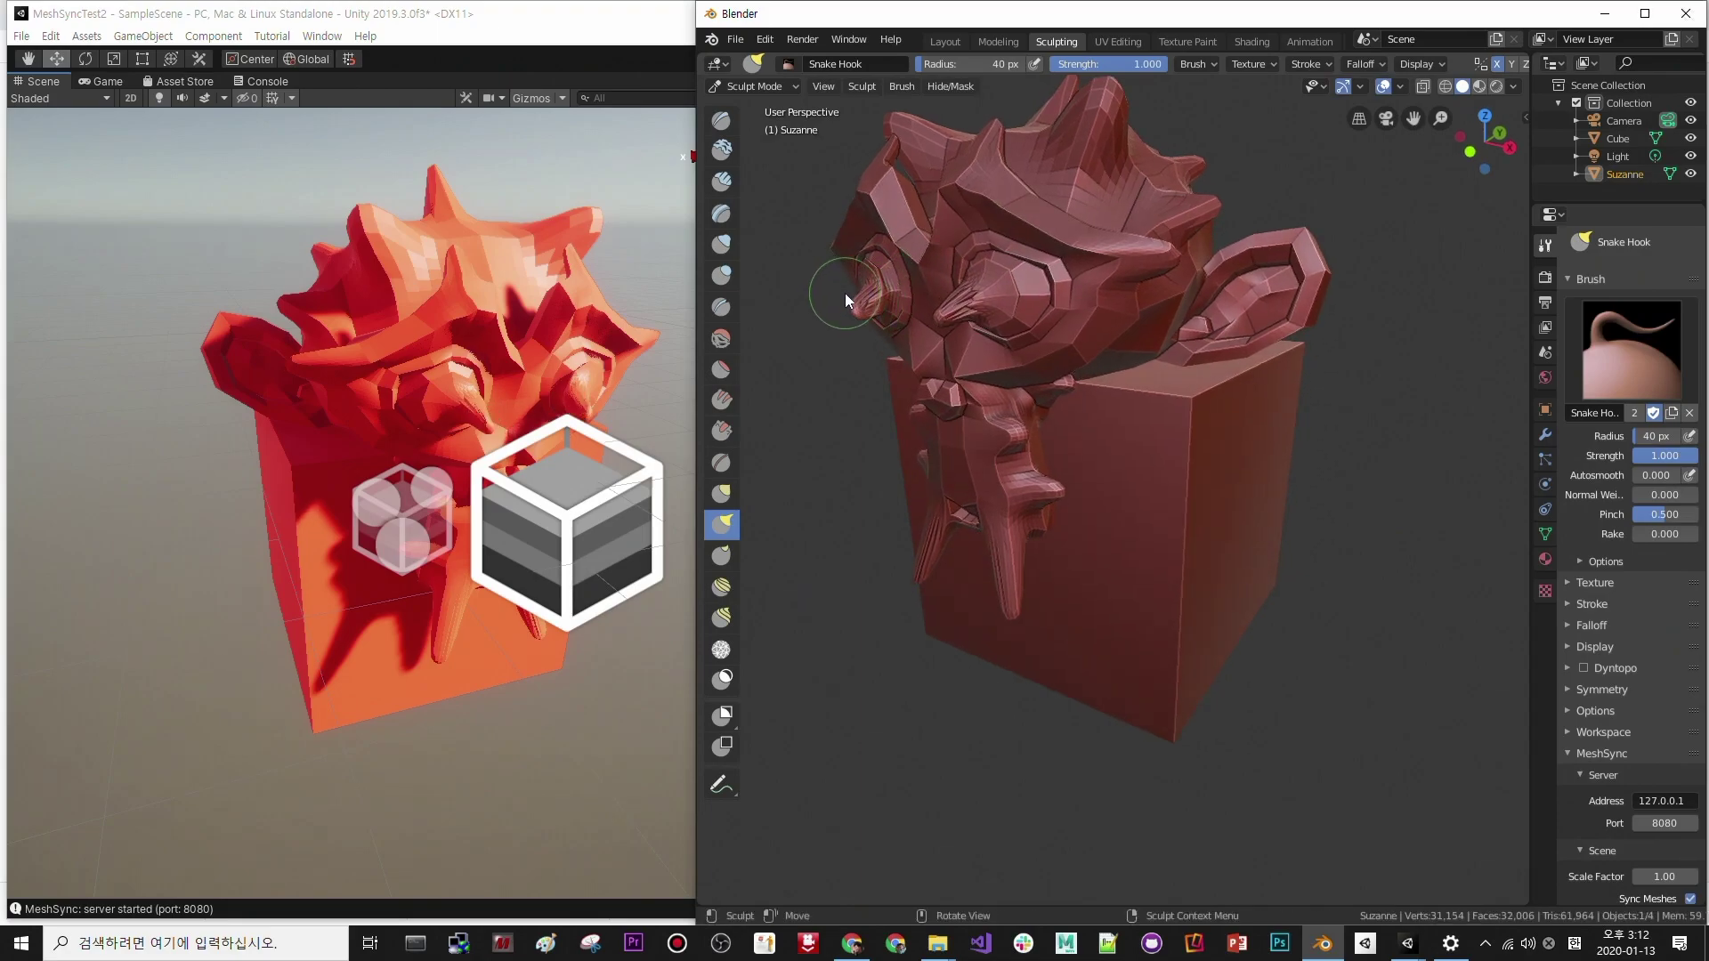
pyautogui.moveTo(907, 286); pyautogui.dragTo(949, 393, button='middle')
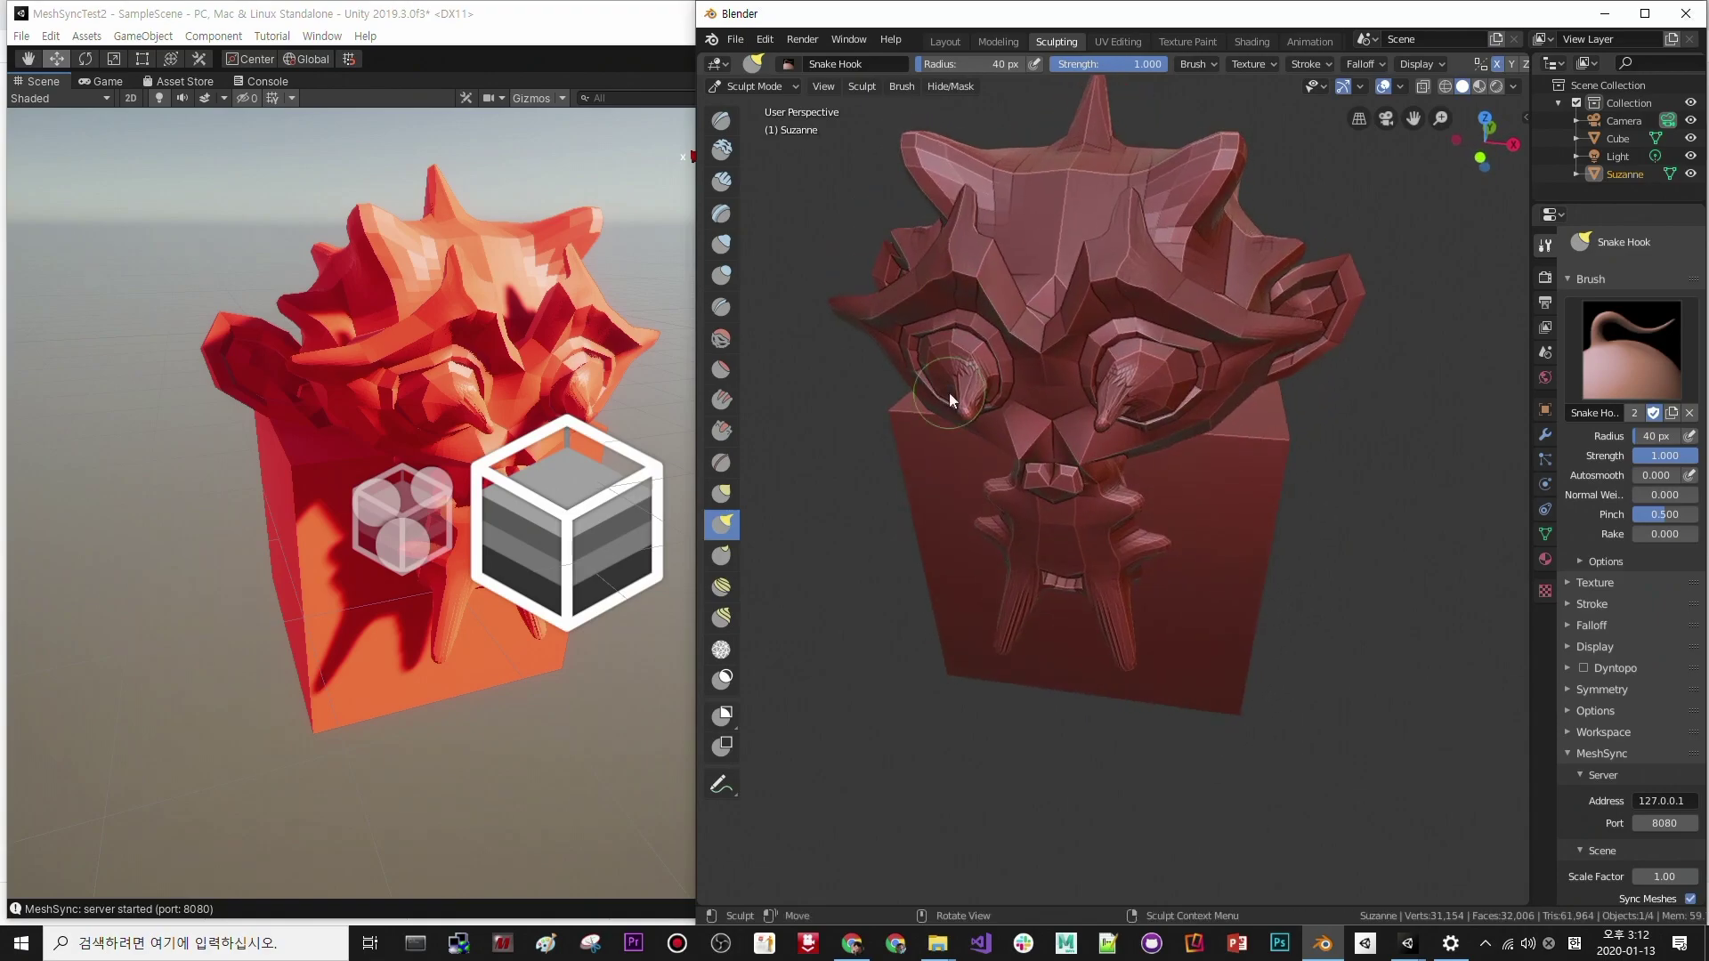
pyautogui.click(945, 40)
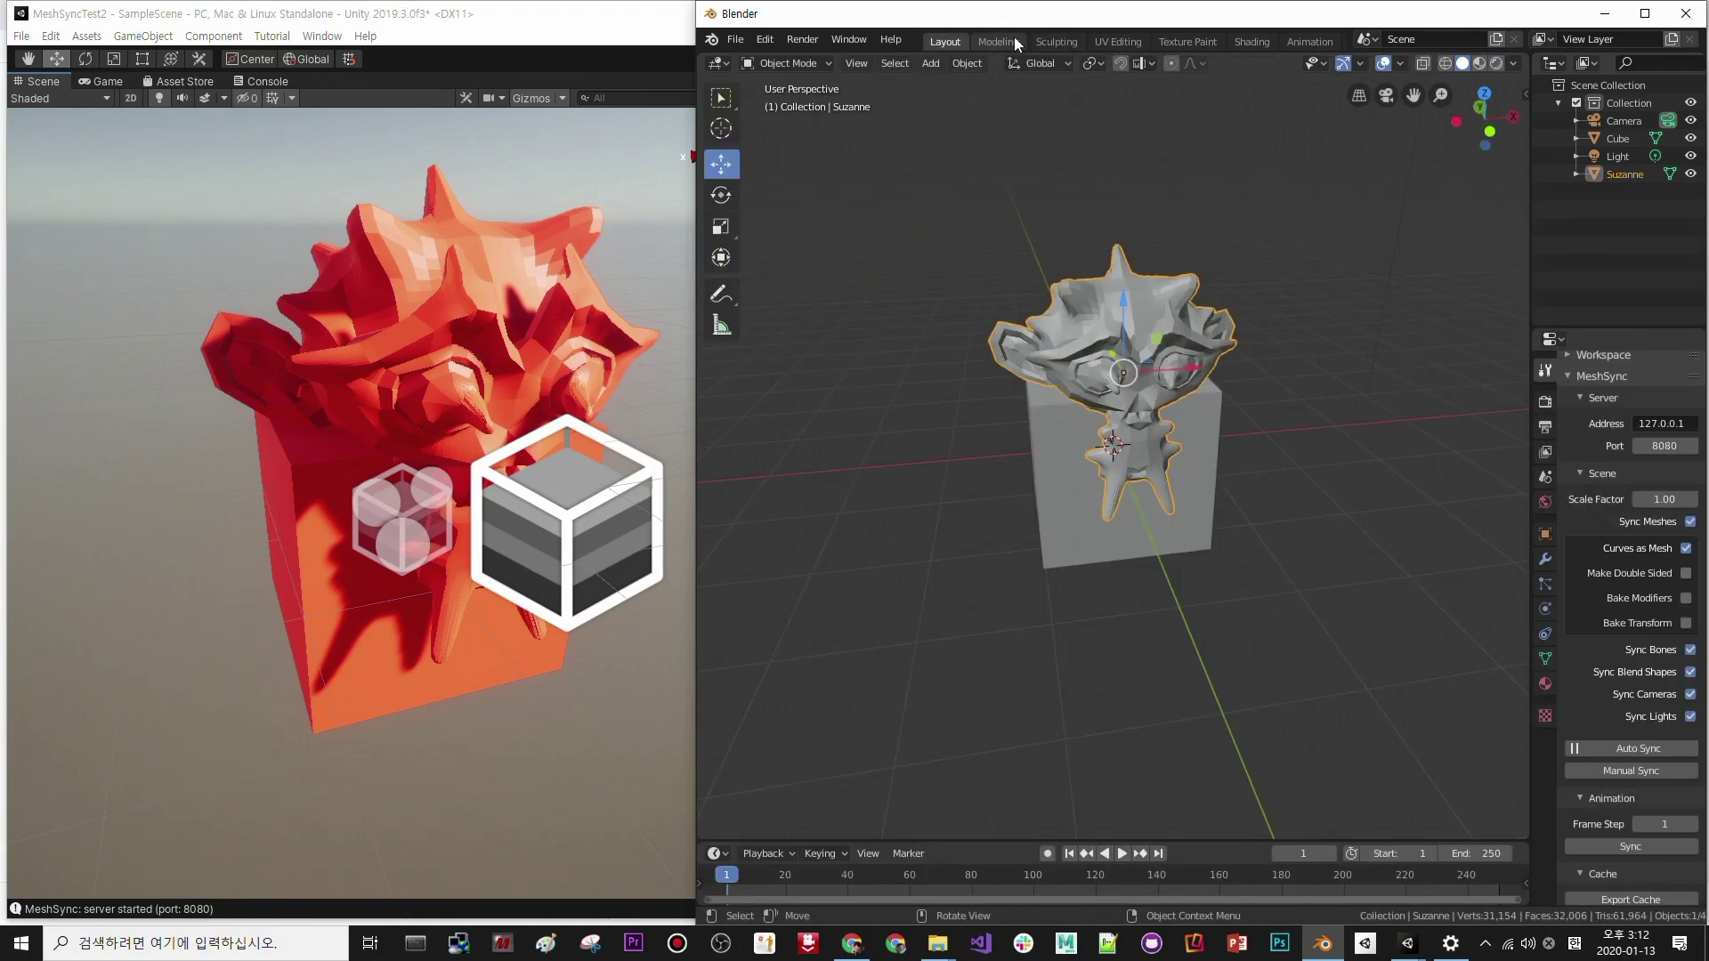
pyautogui.click(931, 66)
pyautogui.moveTo(965, 81)
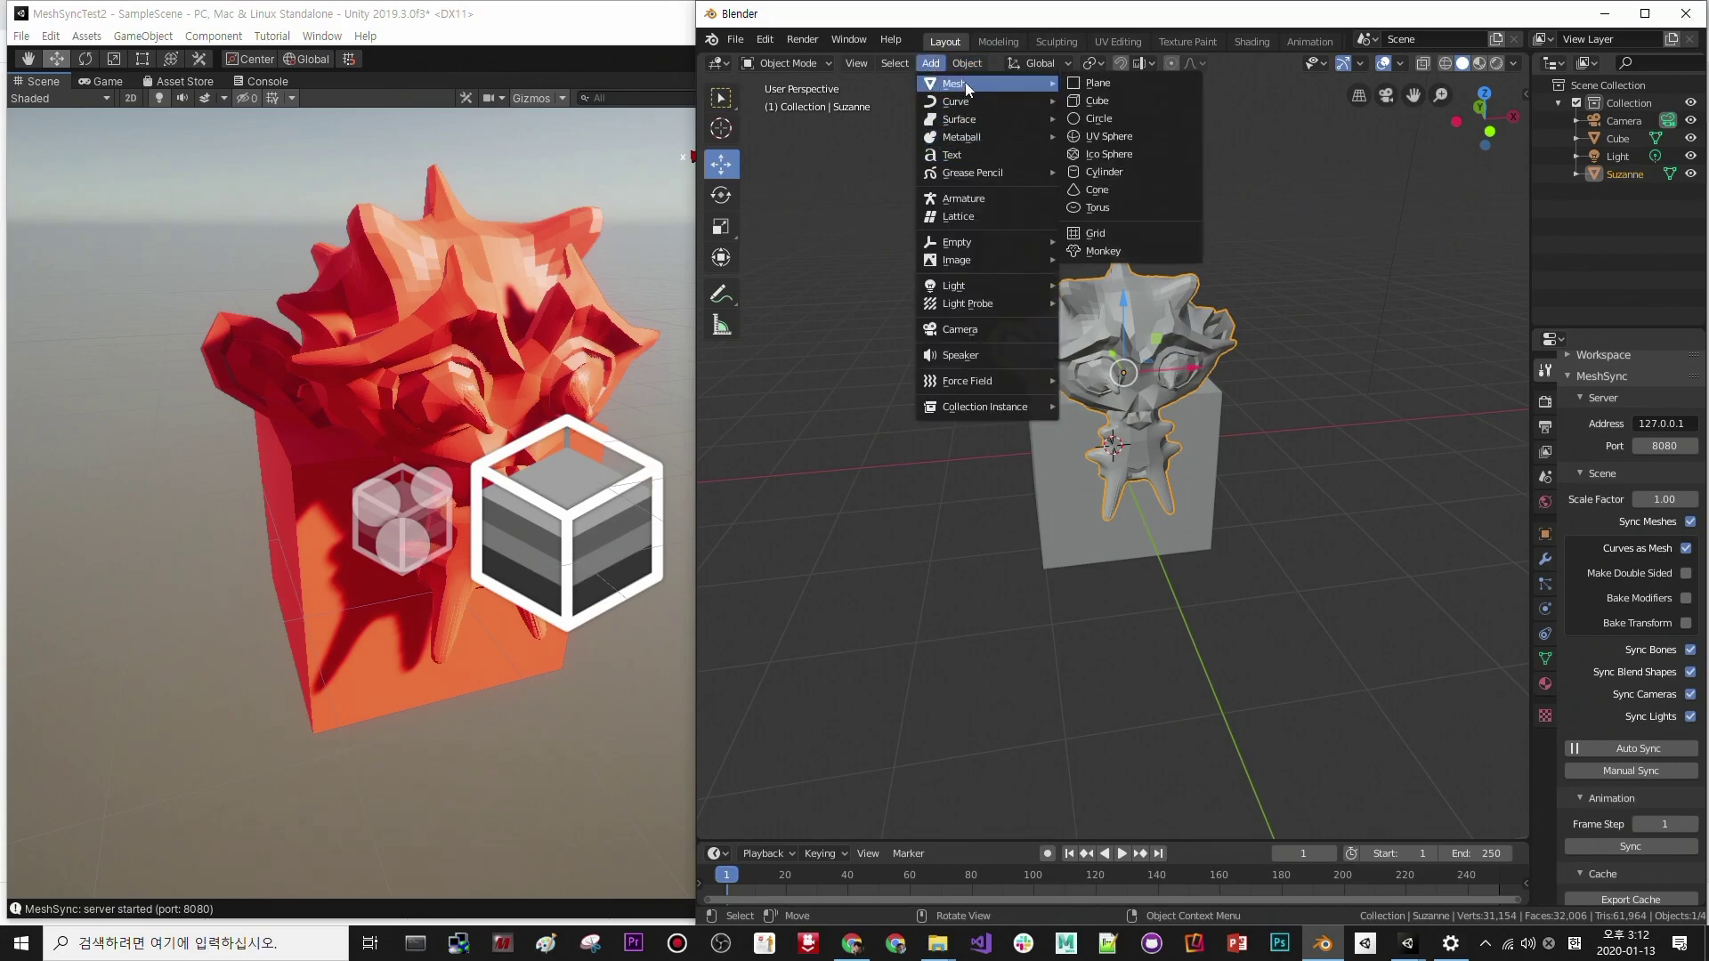
pyautogui.click(1100, 119)
pyautogui.hotkey('ctrl', 'z')
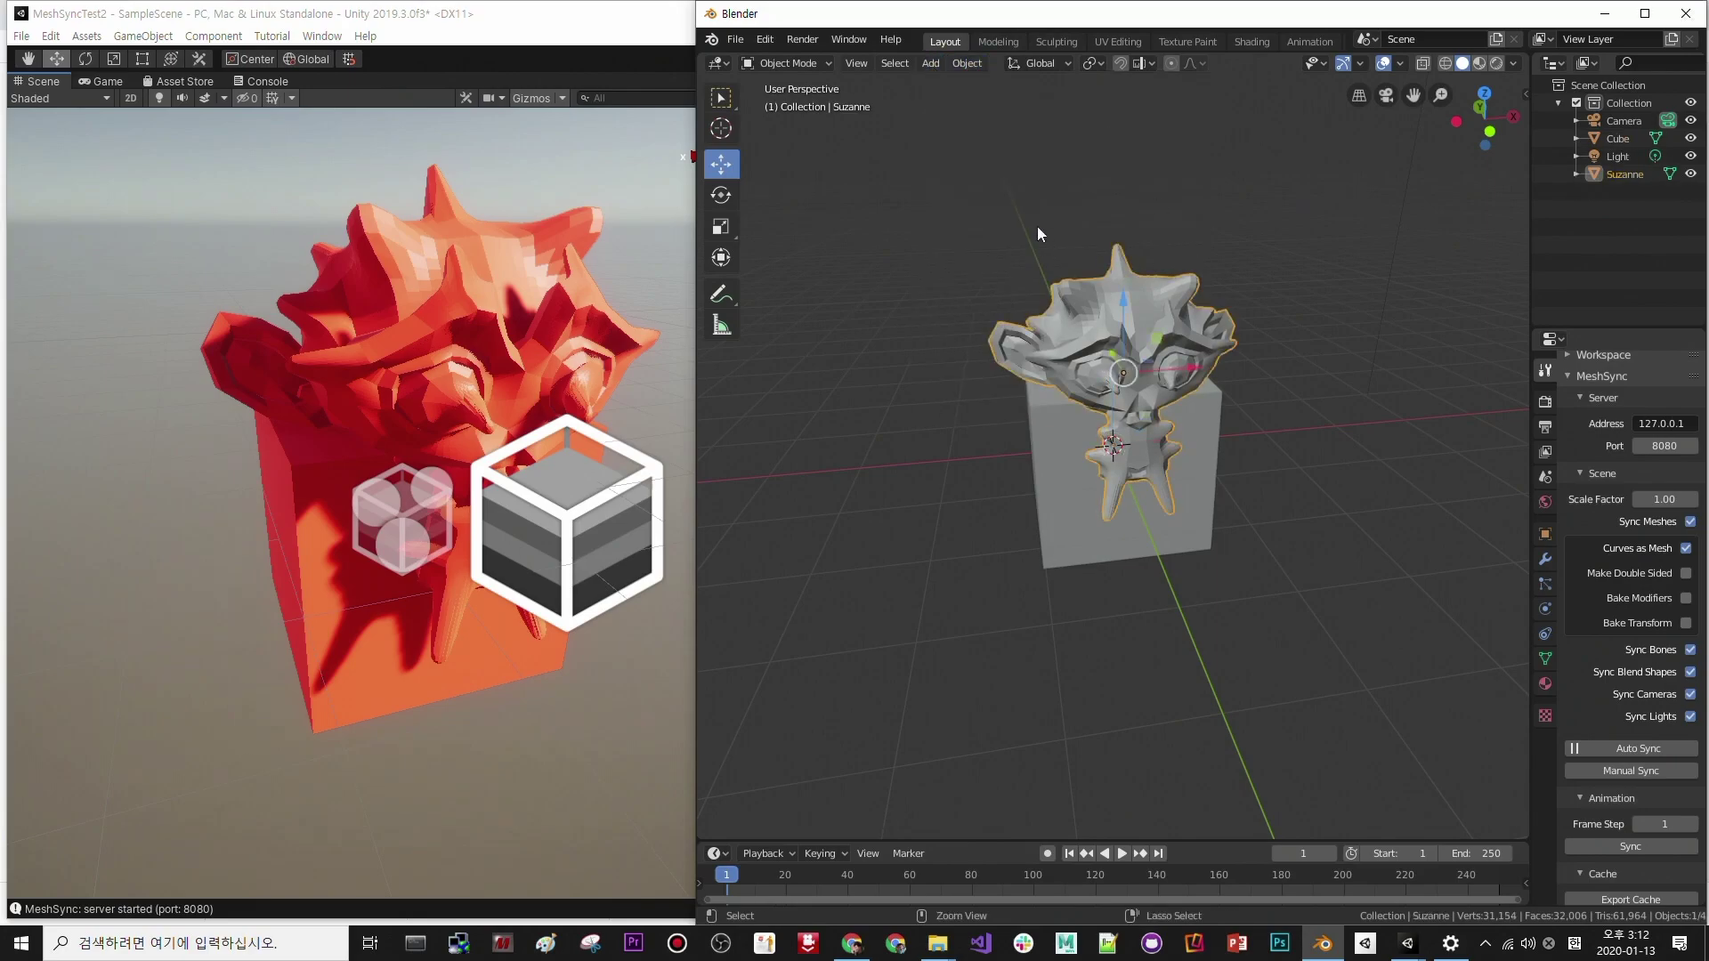
# - Add a UV sphere mesh and move it along the X axis to the cube's side
pyautogui.click(928, 66)
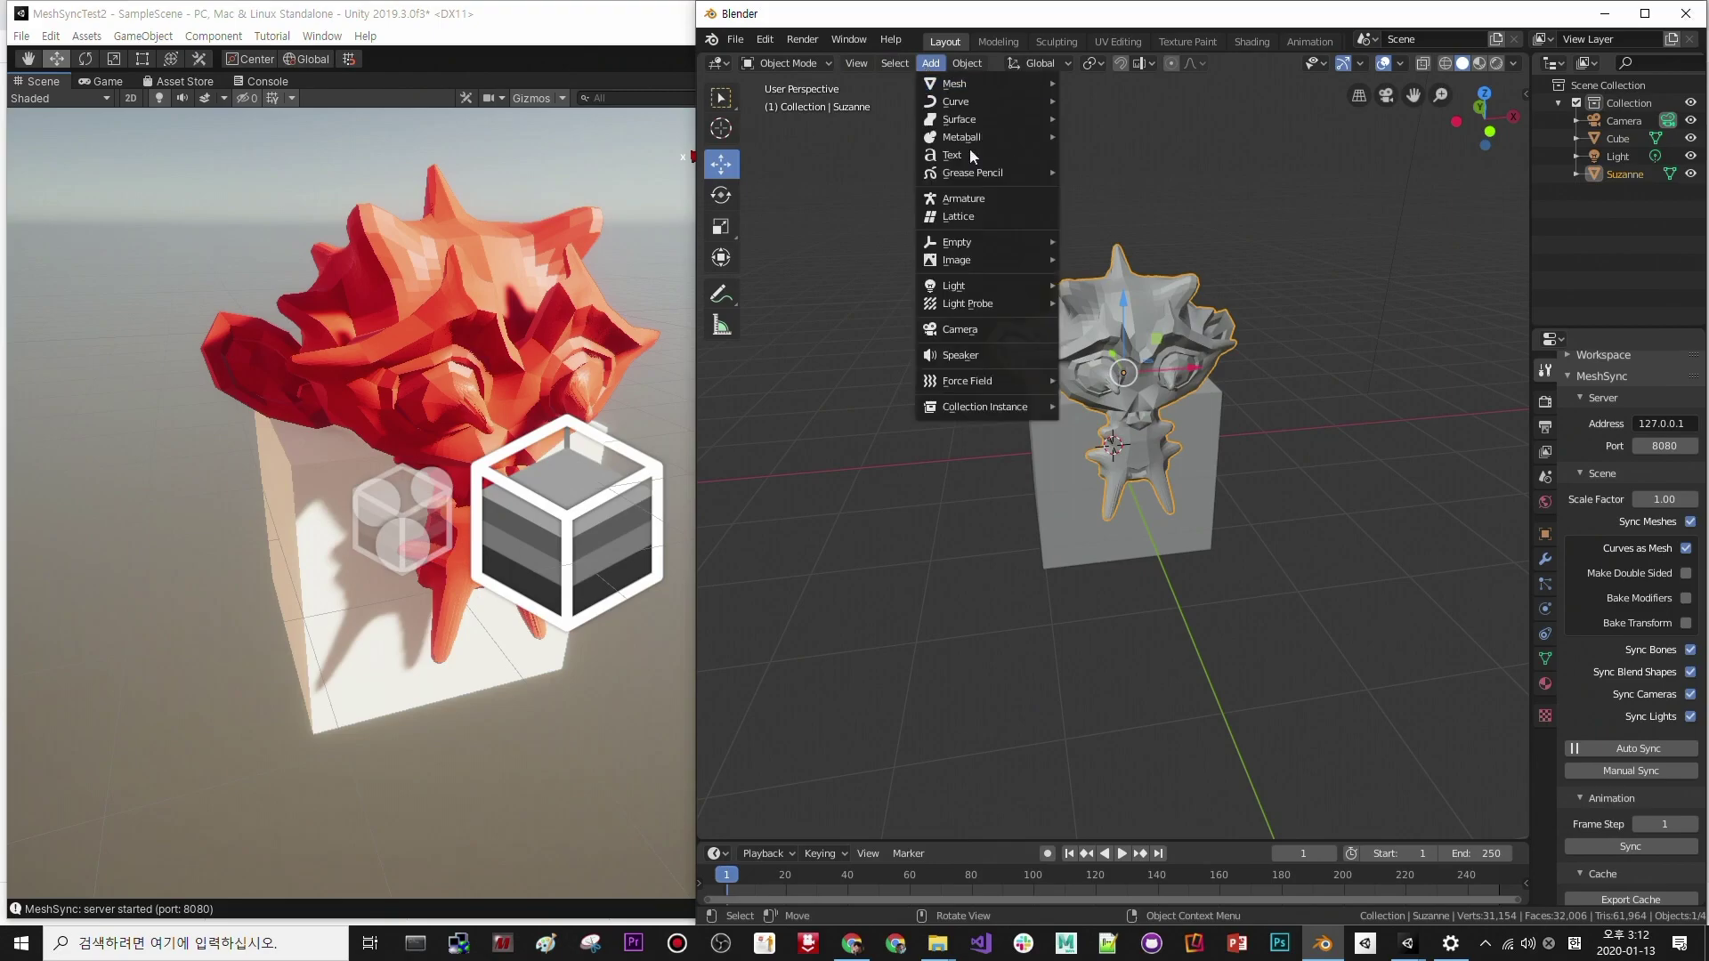
pyautogui.moveTo(968, 82)
pyautogui.click(1152, 141)
pyautogui.press('g')
pyautogui.press('Escape')
pyautogui.moveTo(1176, 442); pyautogui.dragTo(1328, 434)
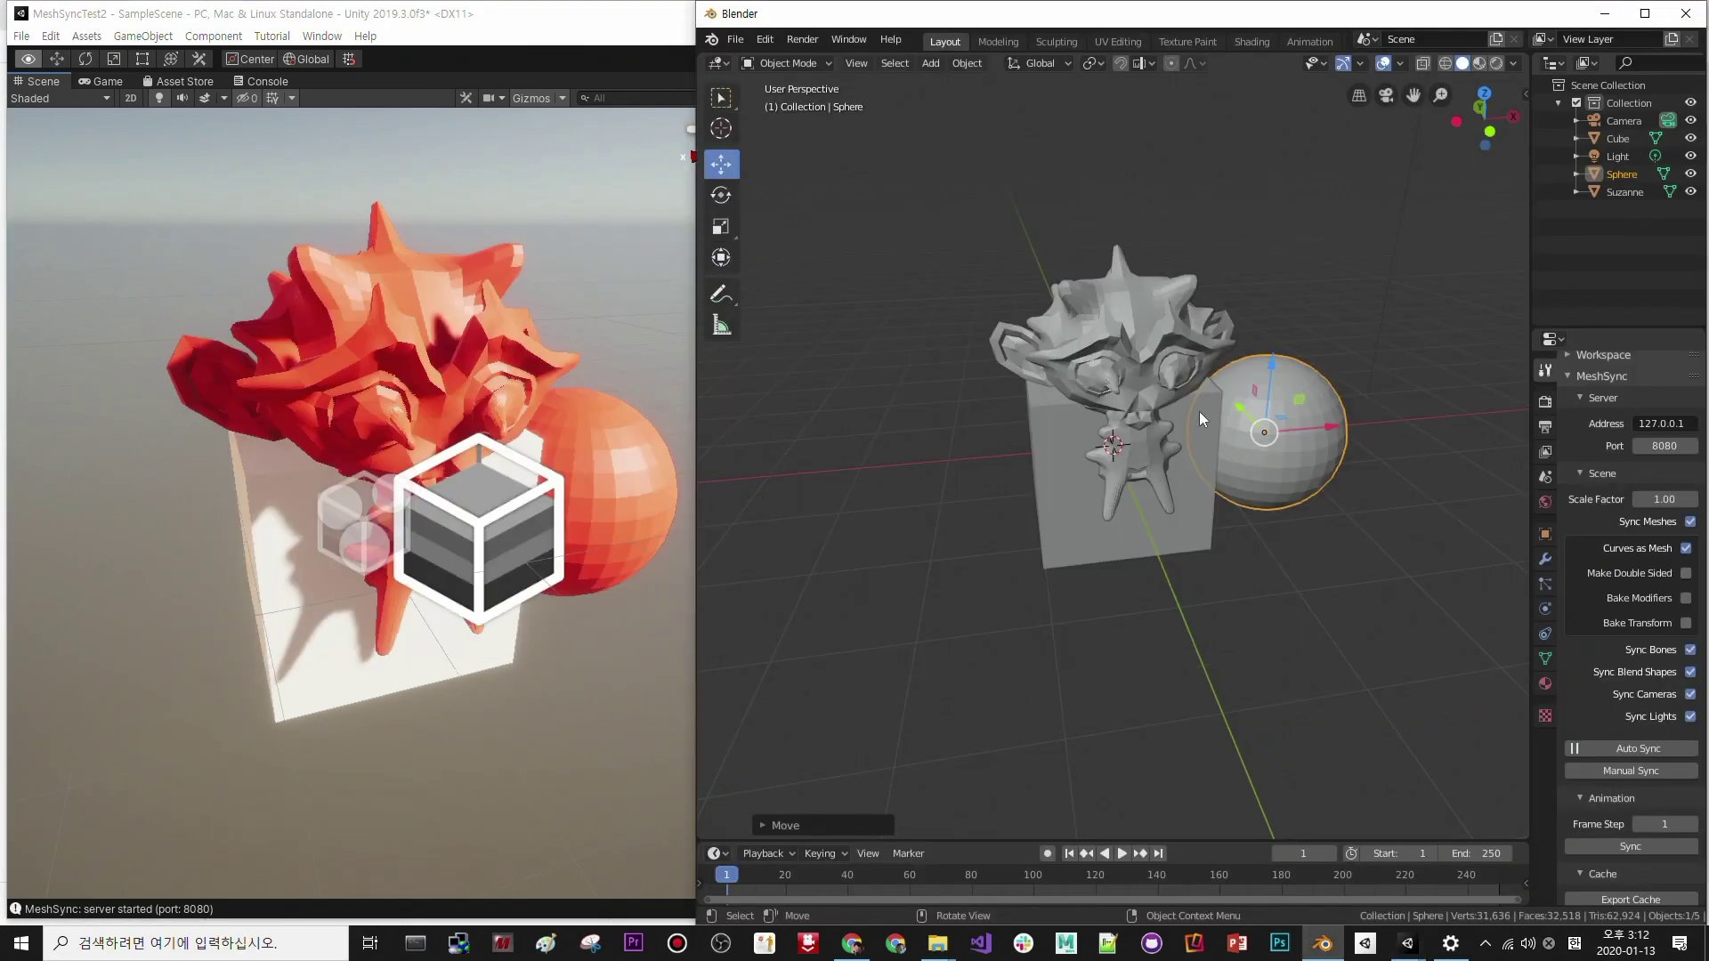
# - Scale the sphere down with the Transform tool and rotate it in place
pyautogui.click(720, 258)
pyautogui.moveTo(1266, 434); pyautogui.dragTo(1270, 445)
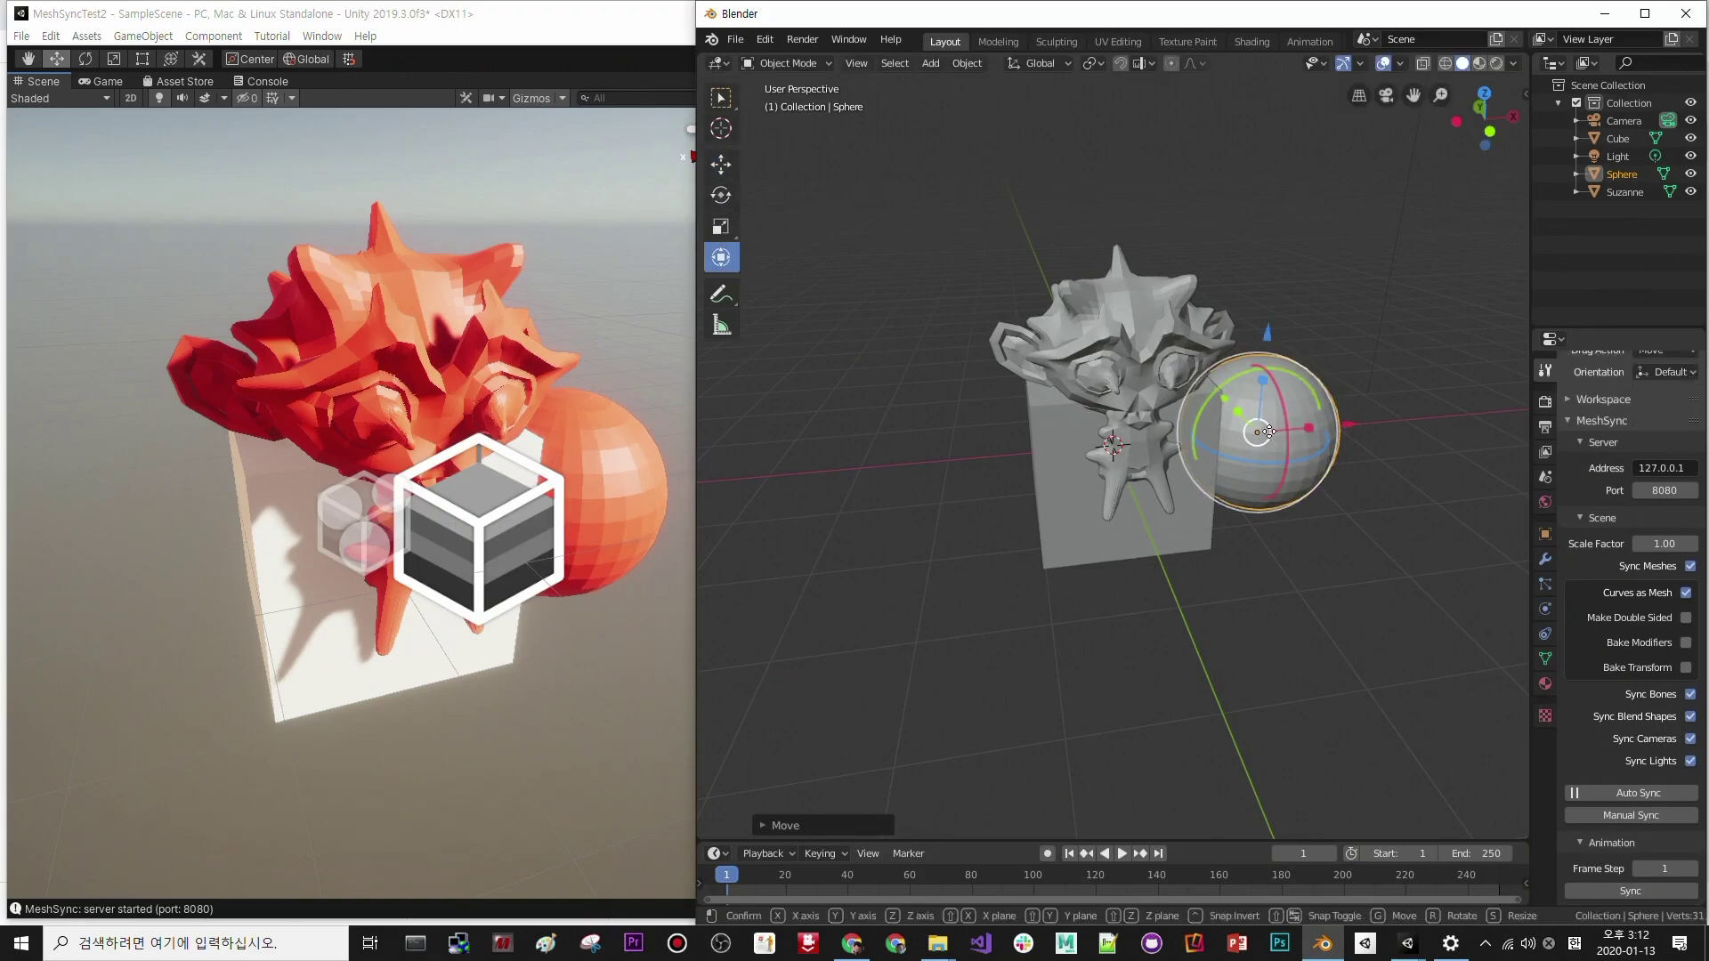
pyautogui.moveTo(1290, 429); pyautogui.dragTo(1268, 393)
pyautogui.press('s')
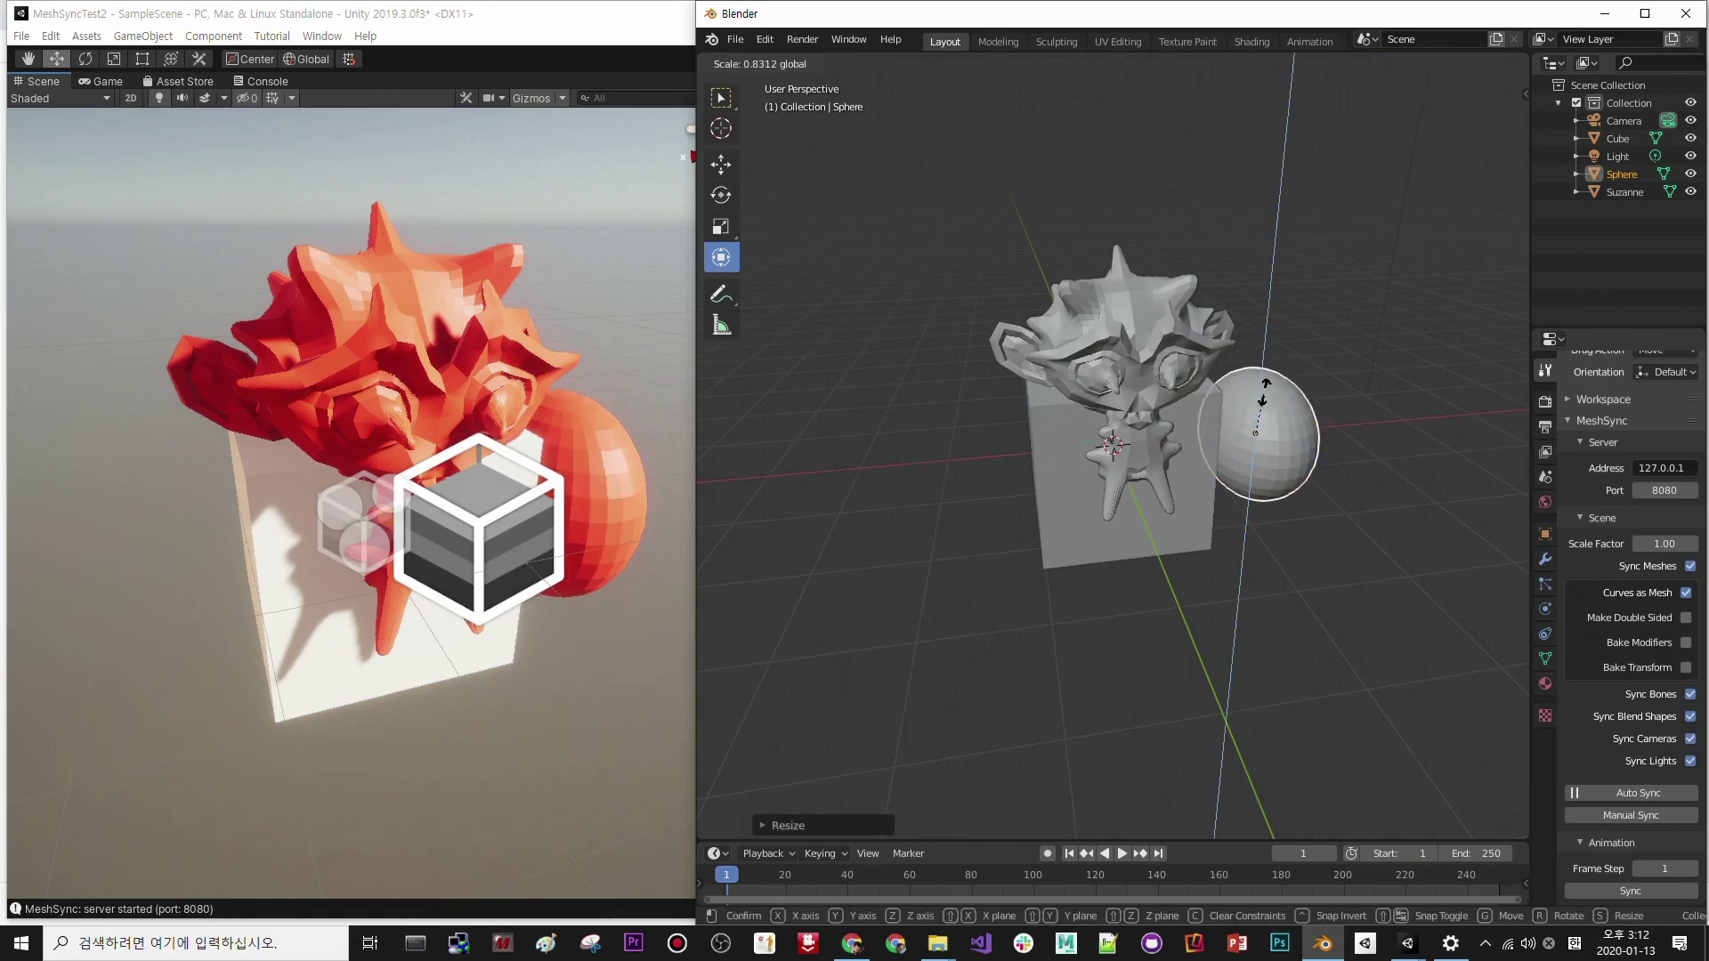
pyautogui.press('Escape')
pyautogui.press('s')
pyautogui.press('r')
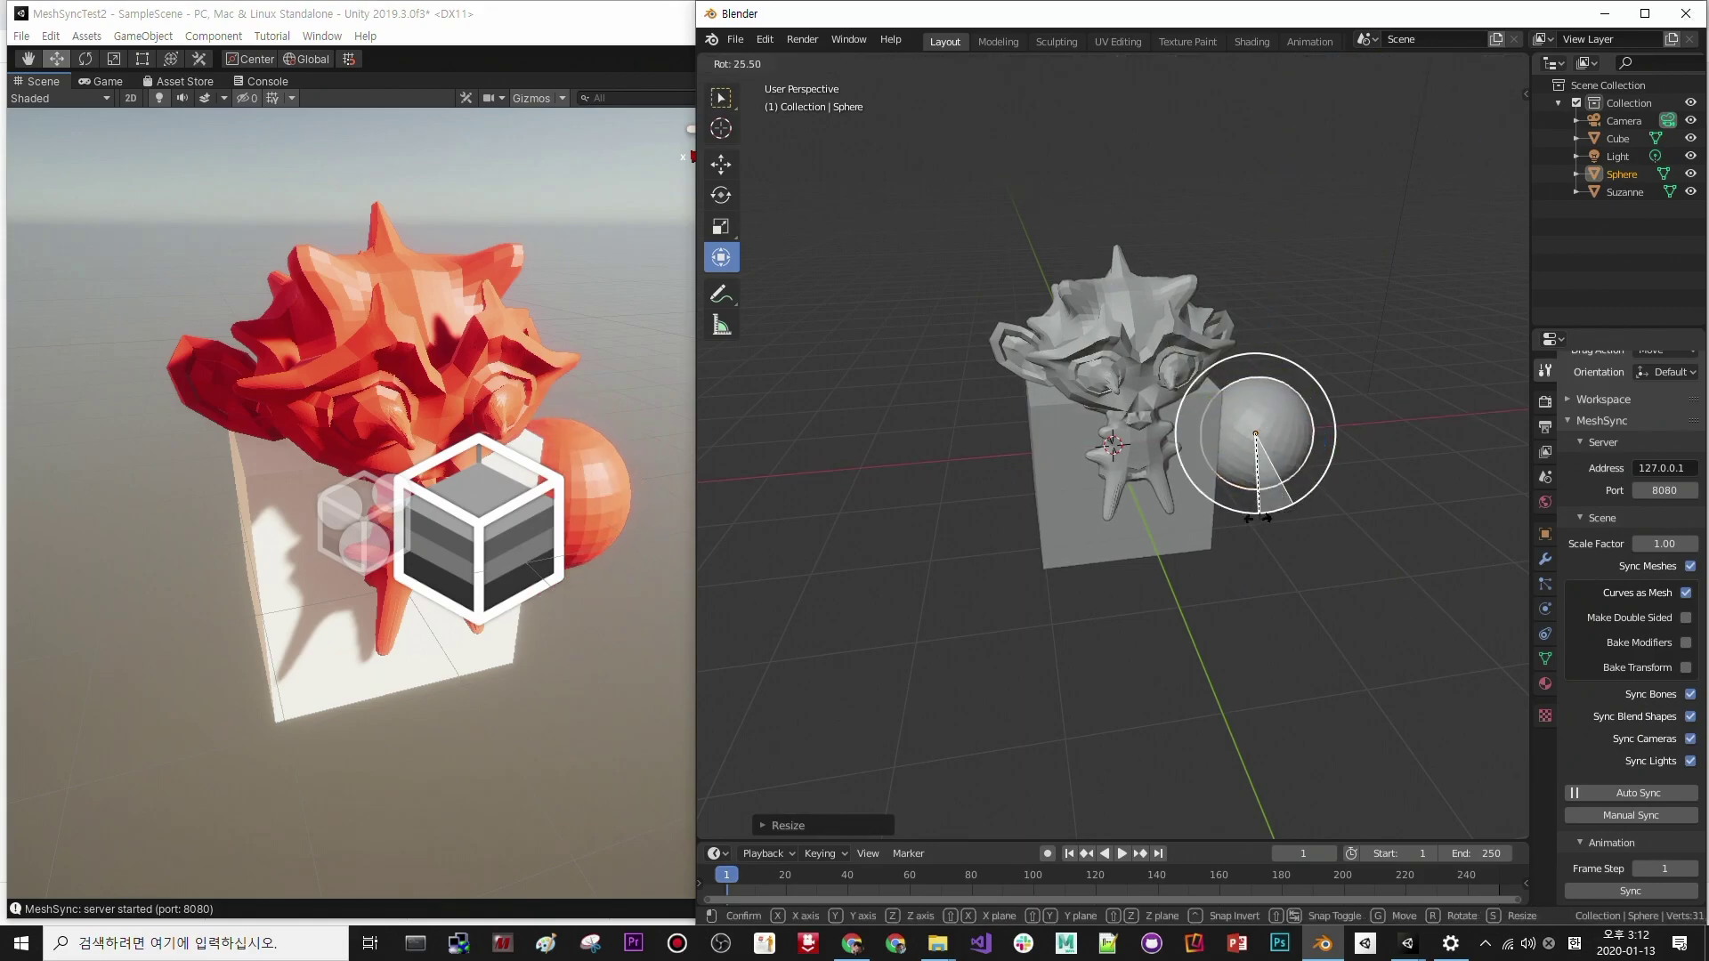
pyautogui.click(1303, 522)
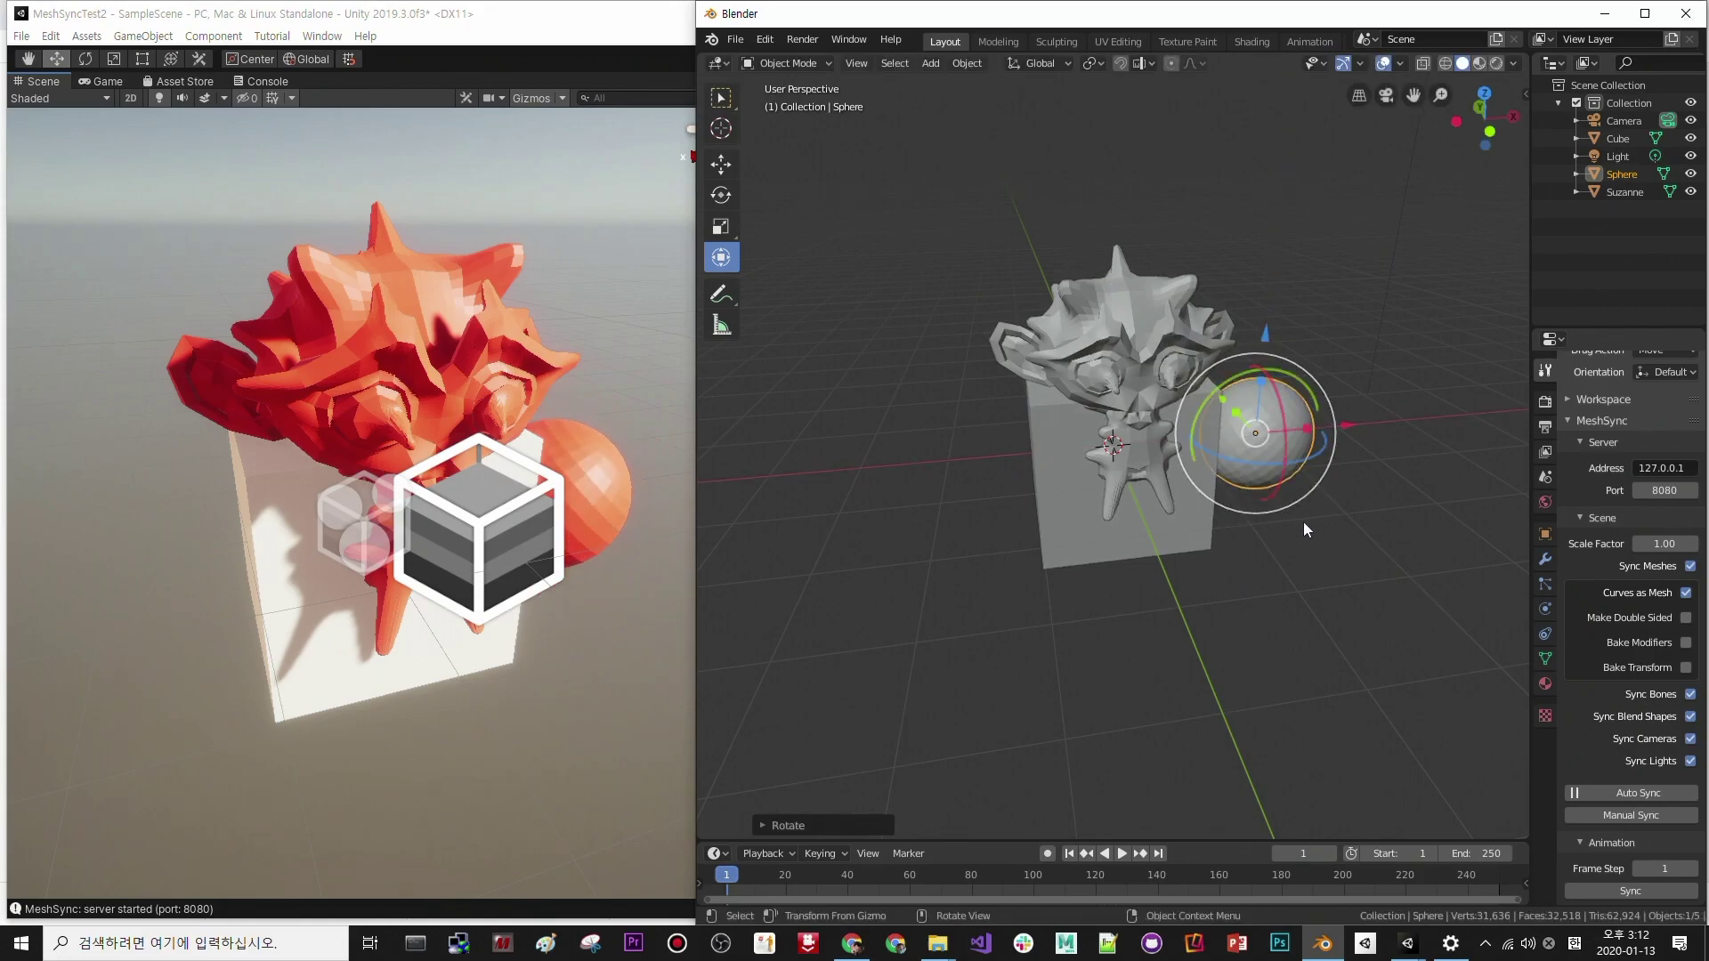
# - Copy the sphere and paste three duplicates, placing one on the cube's opposite side and two beneath the cube
pyautogui.click(721, 127)
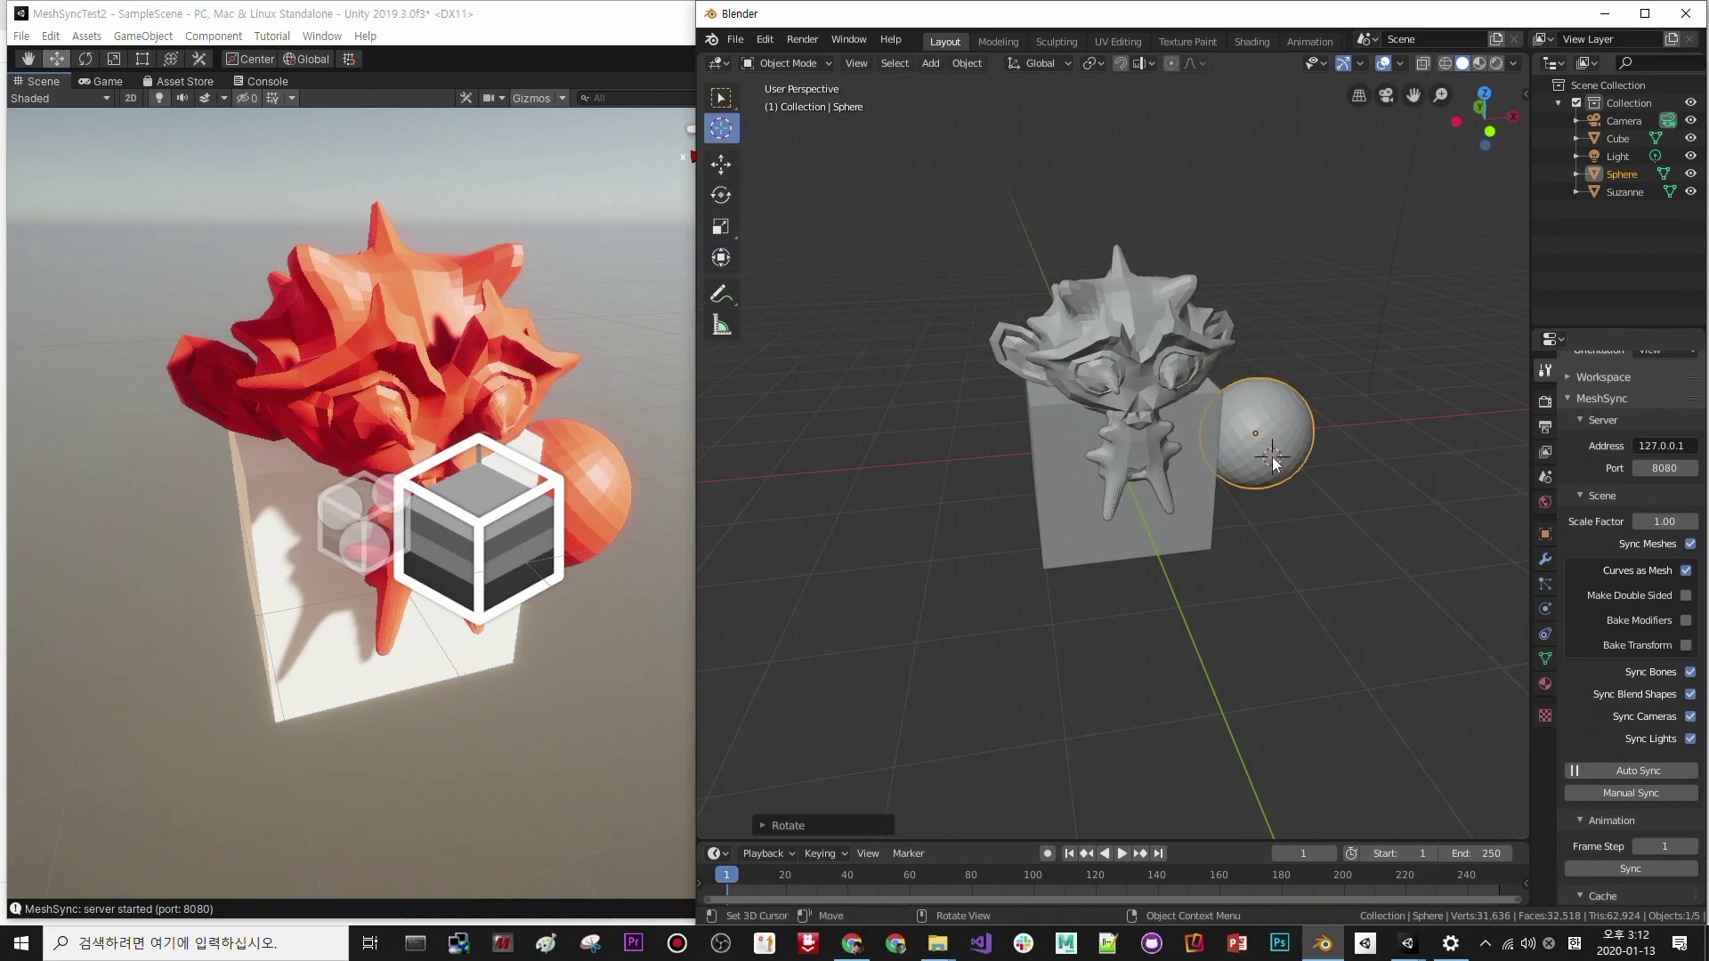
pyautogui.hotkey('ctrl', 'c')
pyautogui.hotkey('ctrl', 'v')
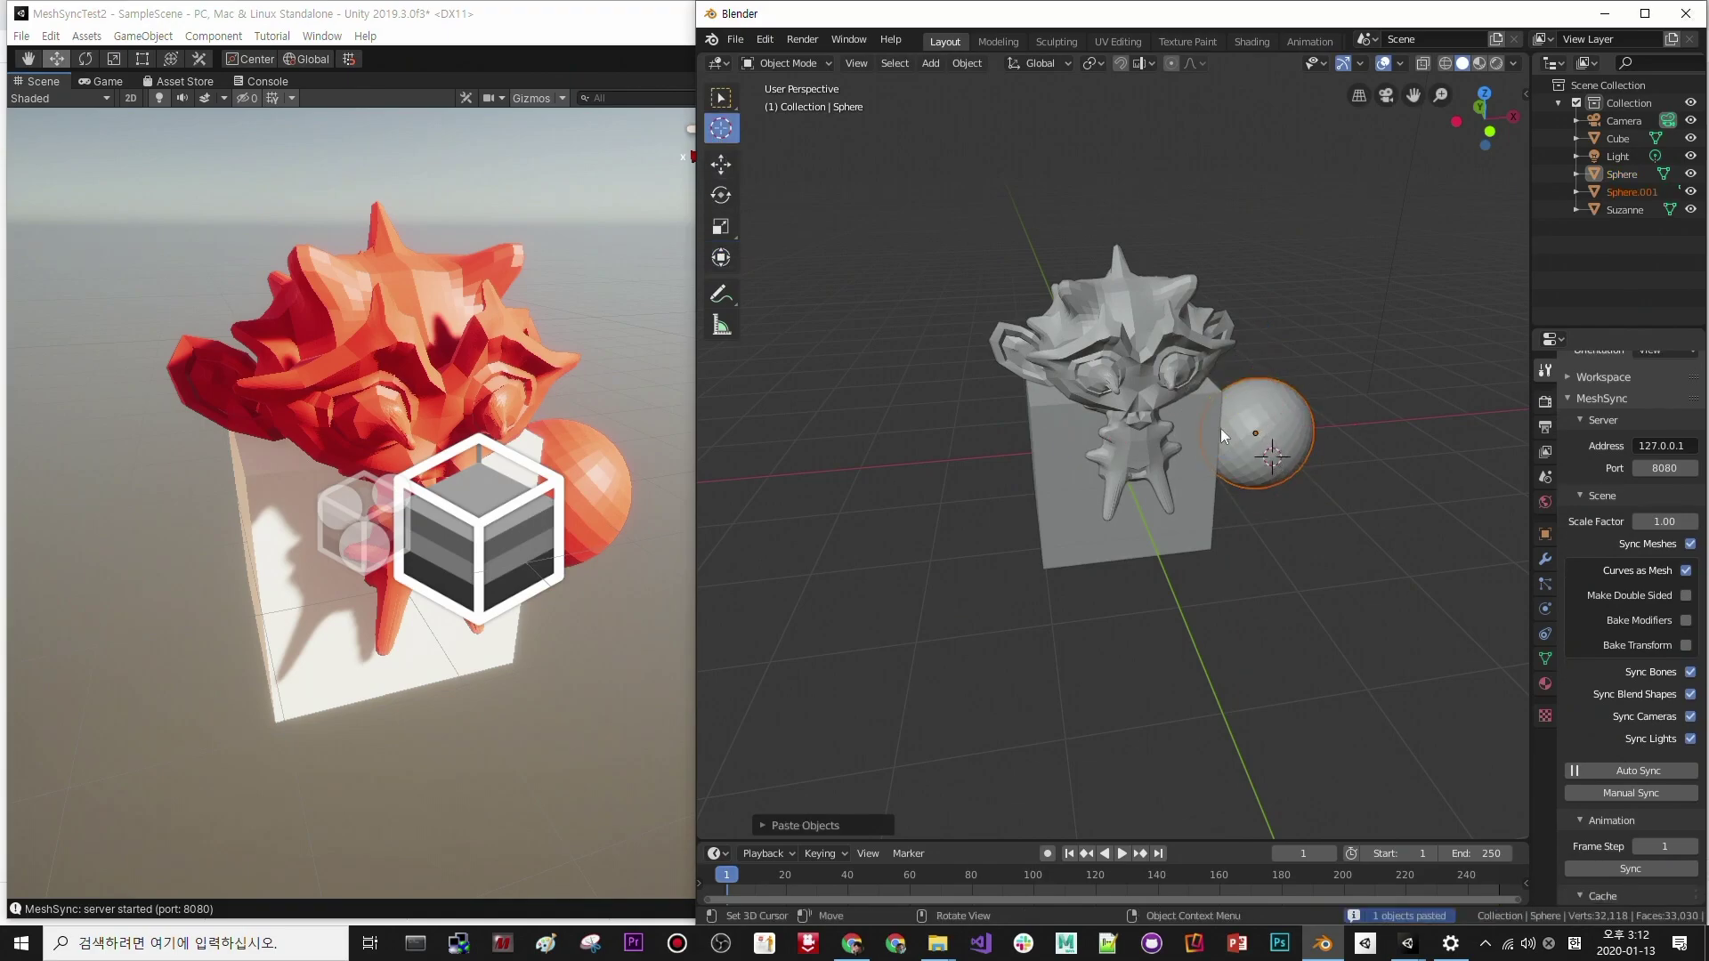
pyautogui.click(721, 164)
pyautogui.moveTo(1300, 436); pyautogui.dragTo(1071, 562)
pyautogui.hotkey('ctrl', 'v')
pyautogui.moveTo(1312, 457); pyautogui.dragTo(1051, 591)
pyautogui.hotkey('ctrl', 'v')
pyautogui.moveTo(1068, 387); pyautogui.dragTo(1070, 535)
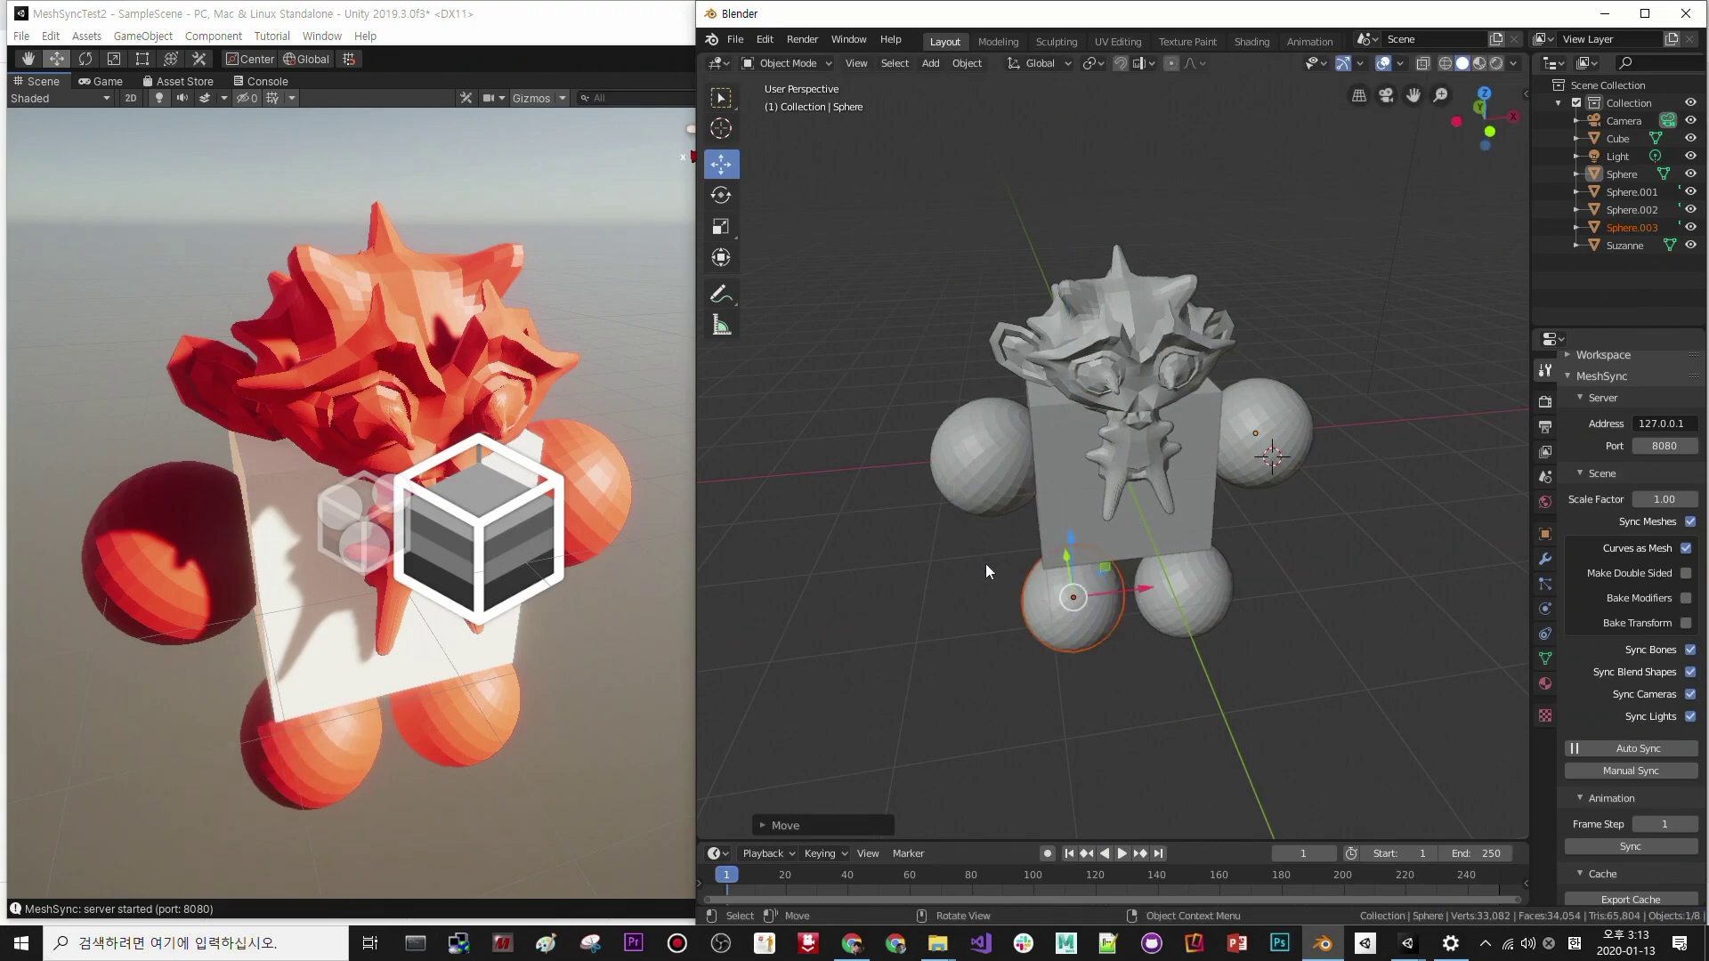
# - Reposition the two spheres beneath the cube closer to its underside and move the original side sphere against the cube
pyautogui.moveTo(985, 559); pyautogui.dragTo(958, 510, button='middle')
pyautogui.moveTo(1068, 552); pyautogui.dragTo(1065, 520)
pyautogui.moveTo(1124, 577); pyautogui.dragTo(1188, 533)
pyautogui.click(1194, 613)
pyautogui.moveTo(1193, 599); pyautogui.dragTo(1168, 583)
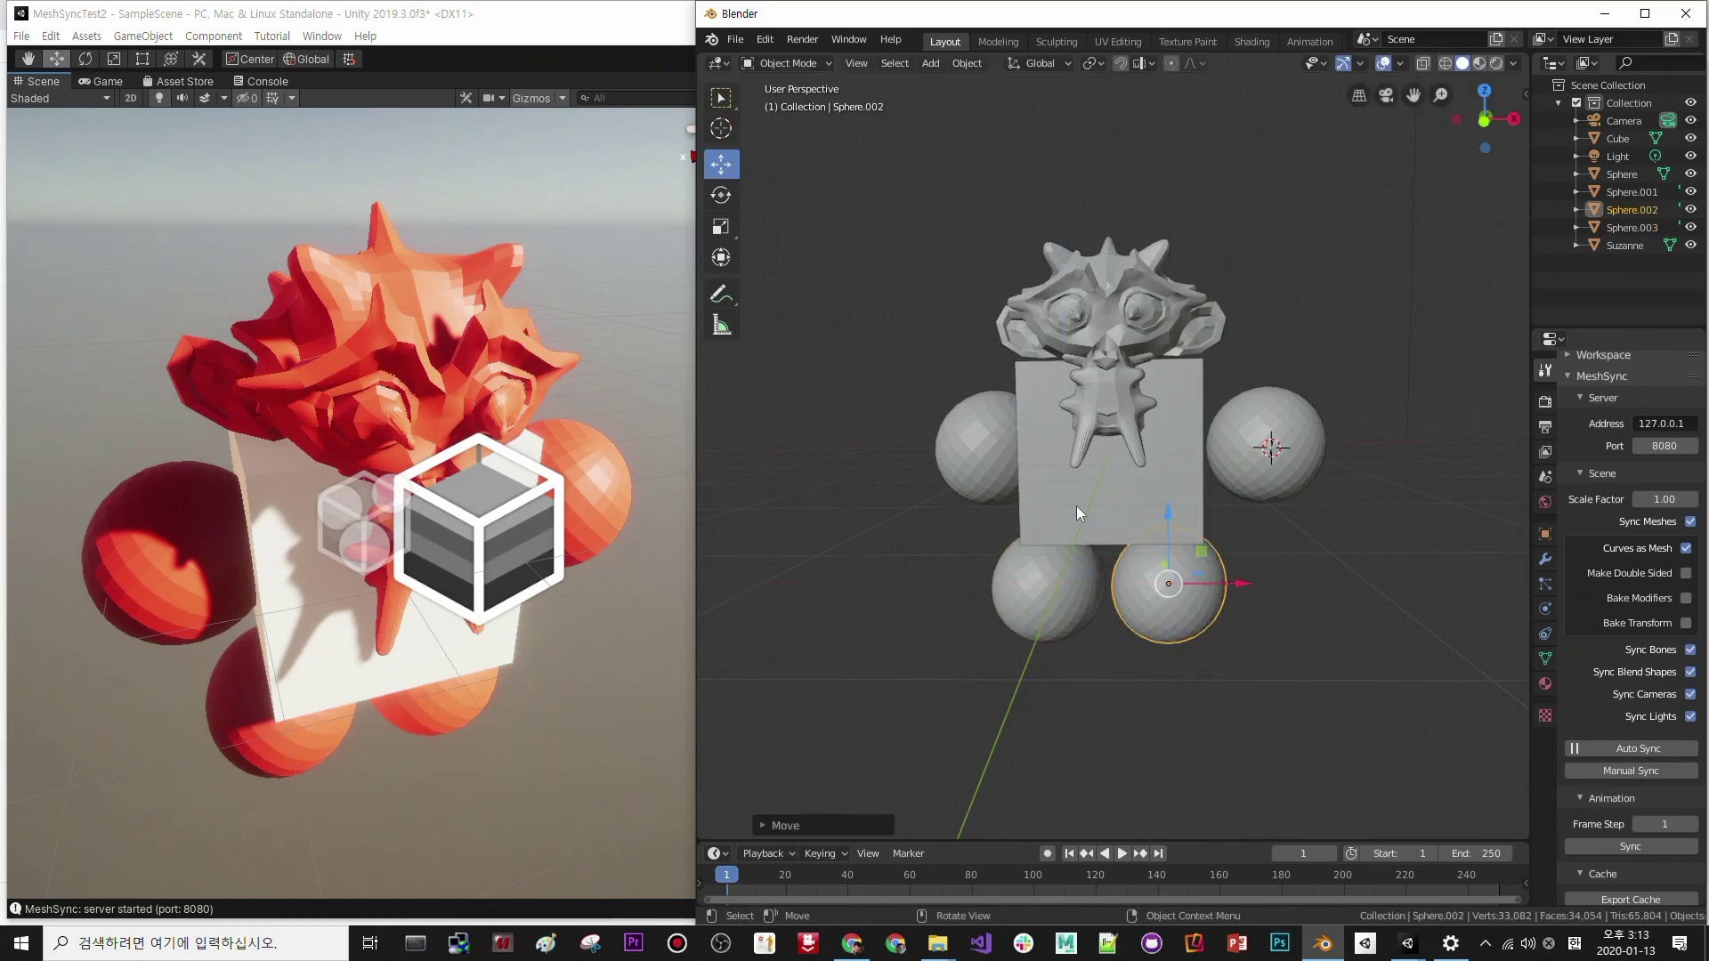
pyautogui.click(1244, 418)
pyautogui.moveTo(1339, 439); pyautogui.dragTo(1315, 439)
pyautogui.moveTo(1243, 374); pyautogui.dragTo(1242, 364)
# - Enable auto keying and keyframe the side sphere moving down, up and down again at frames 1, 20 and 40
pyautogui.click(1046, 853)
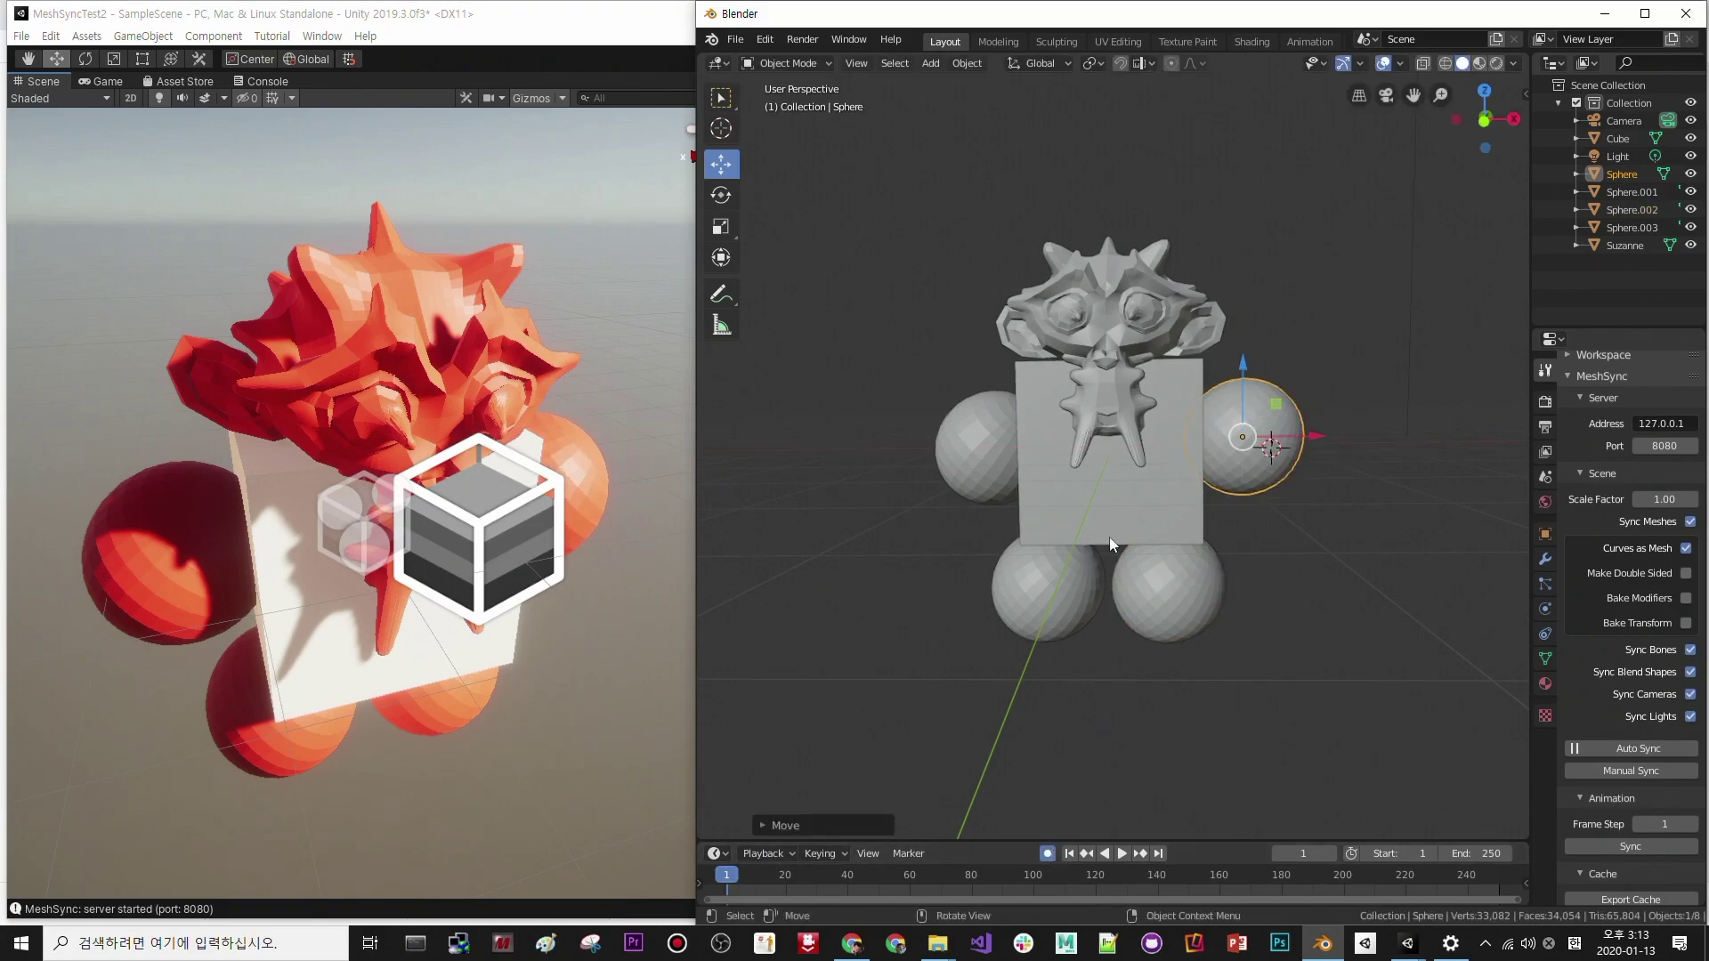
pyautogui.moveTo(1251, 398); pyautogui.dragTo(1249, 420)
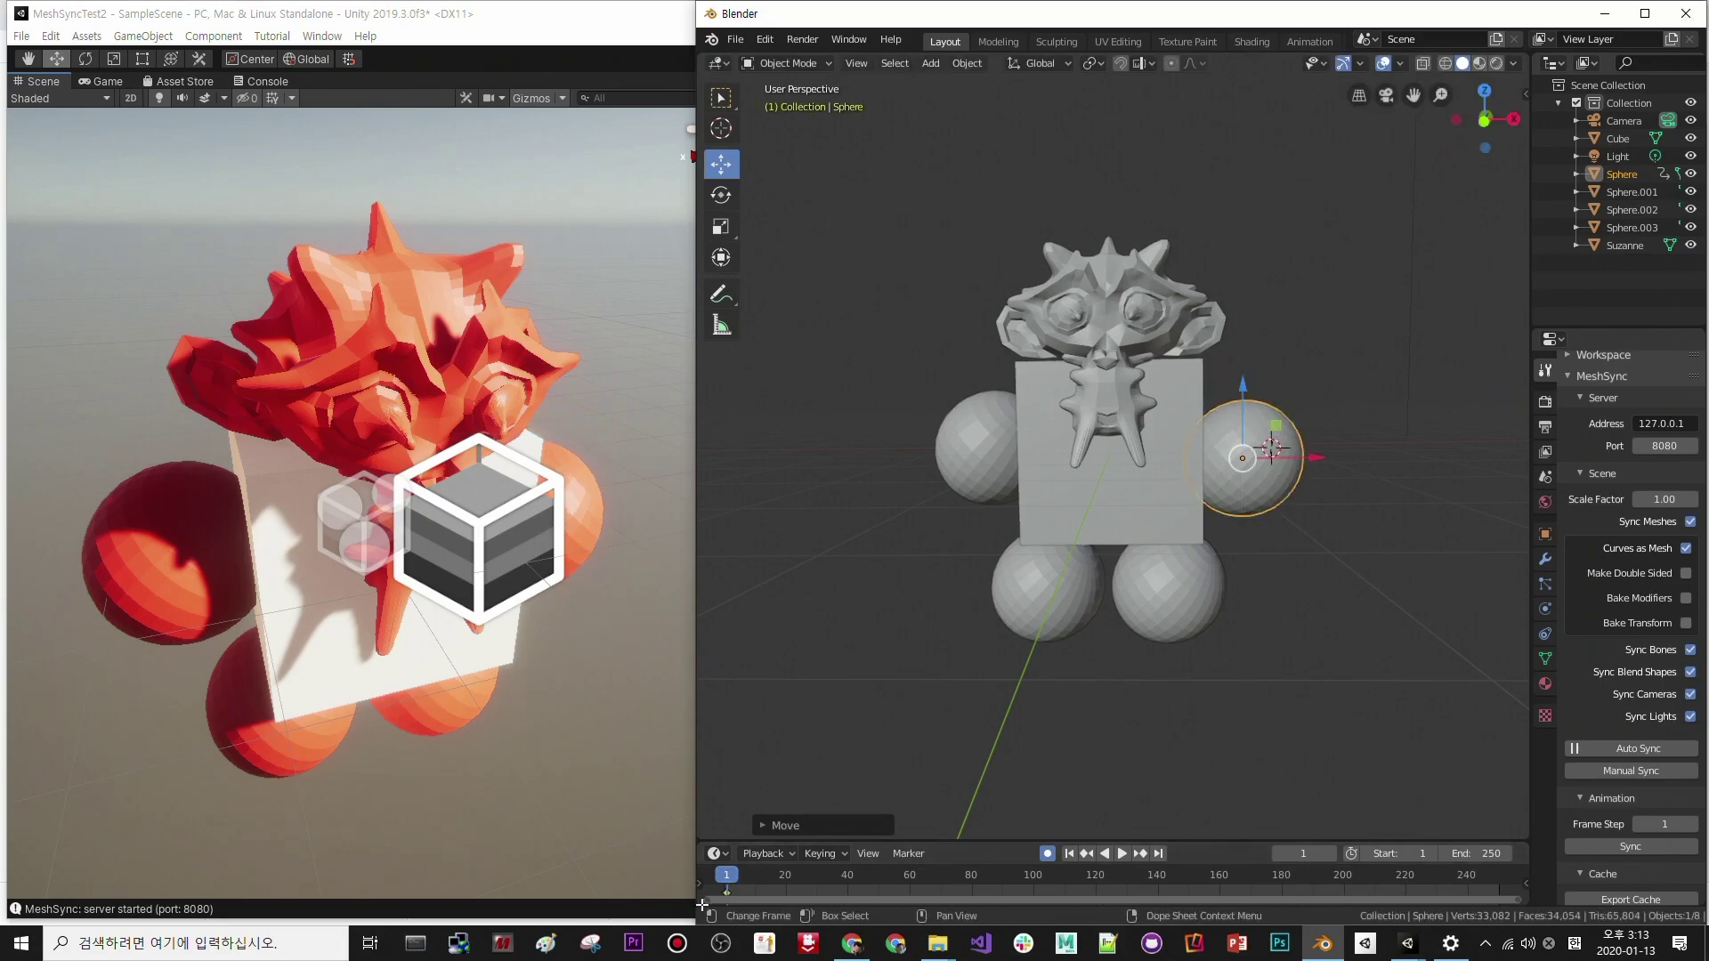
pyautogui.moveTo(723, 877); pyautogui.dragTo(782, 877)
pyautogui.moveTo(1252, 388); pyautogui.dragTo(1250, 346)
pyautogui.press('space')
pyautogui.press('space')
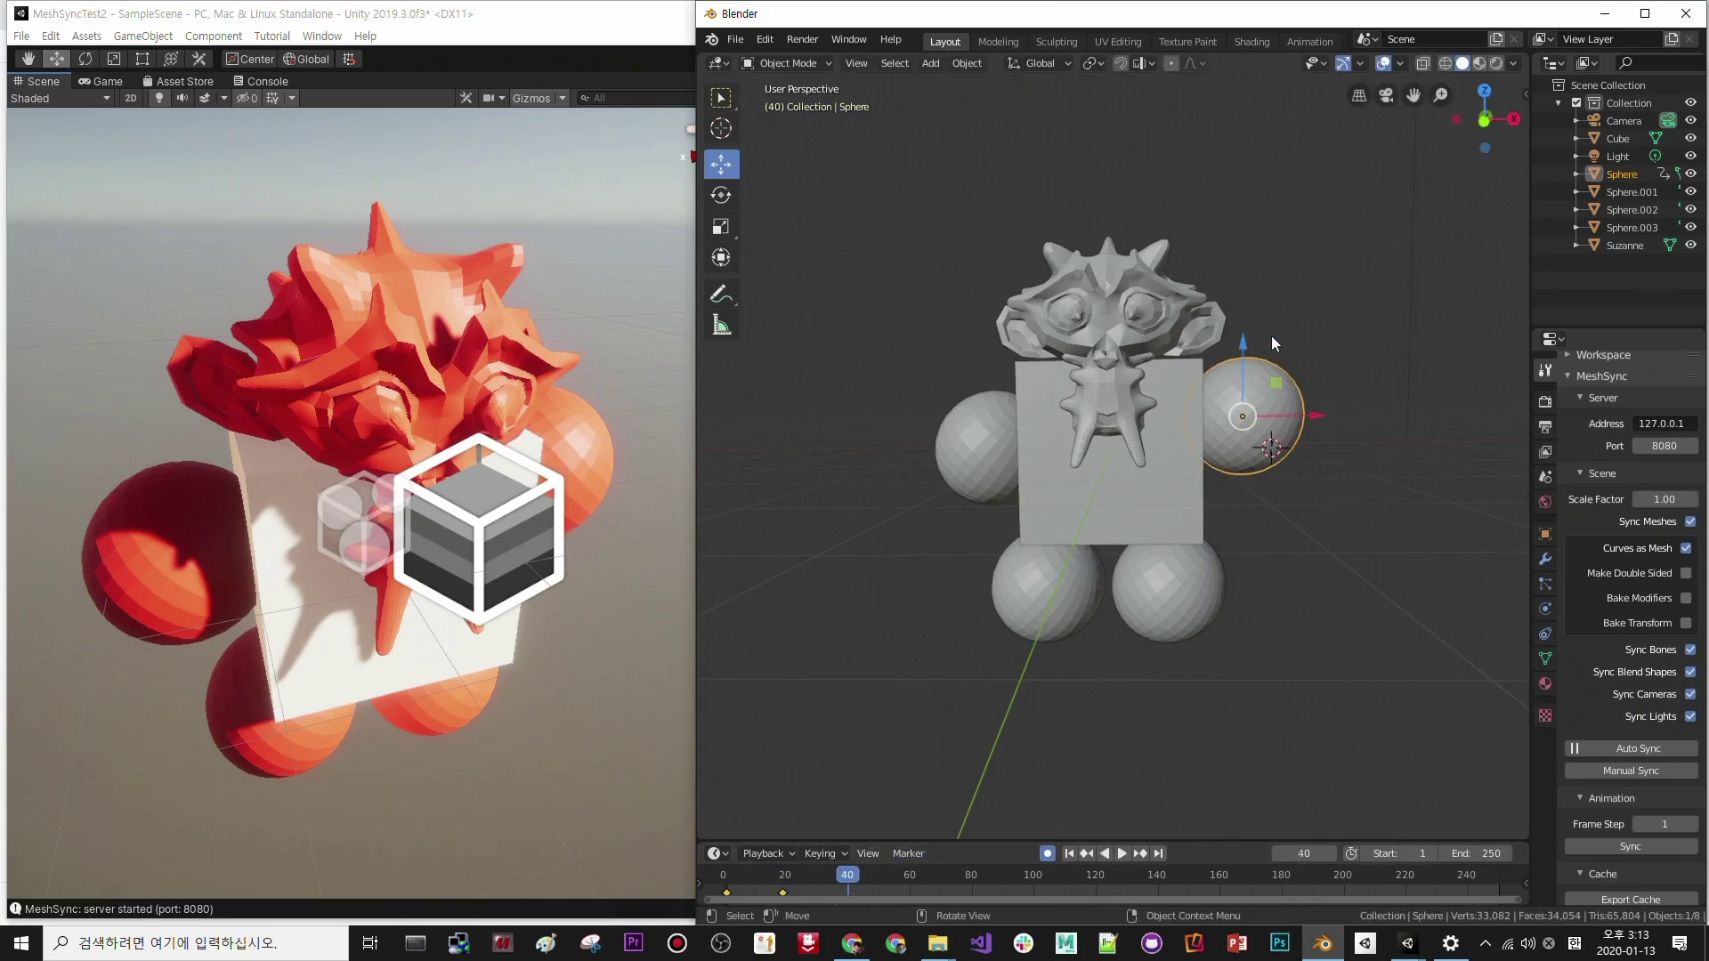
pyautogui.moveTo(1243, 378); pyautogui.dragTo(1244, 411)
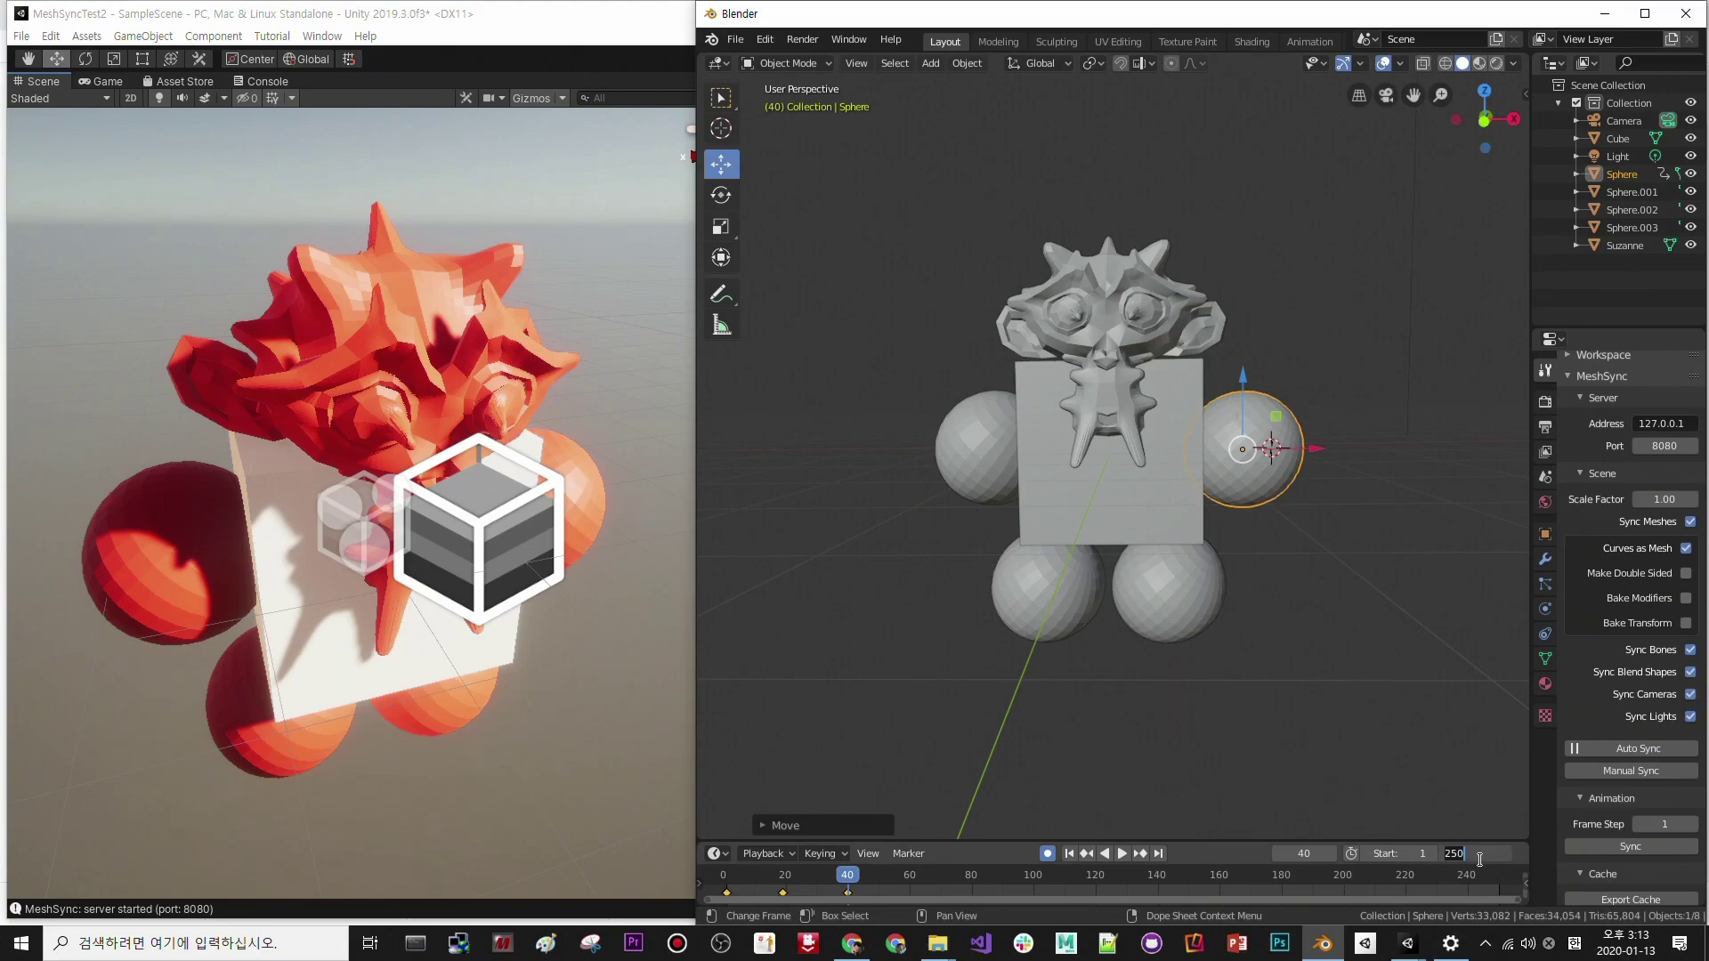
# - Set the animation's end frame to 40, turn off auto keying and play the animation
pyautogui.press('Return')
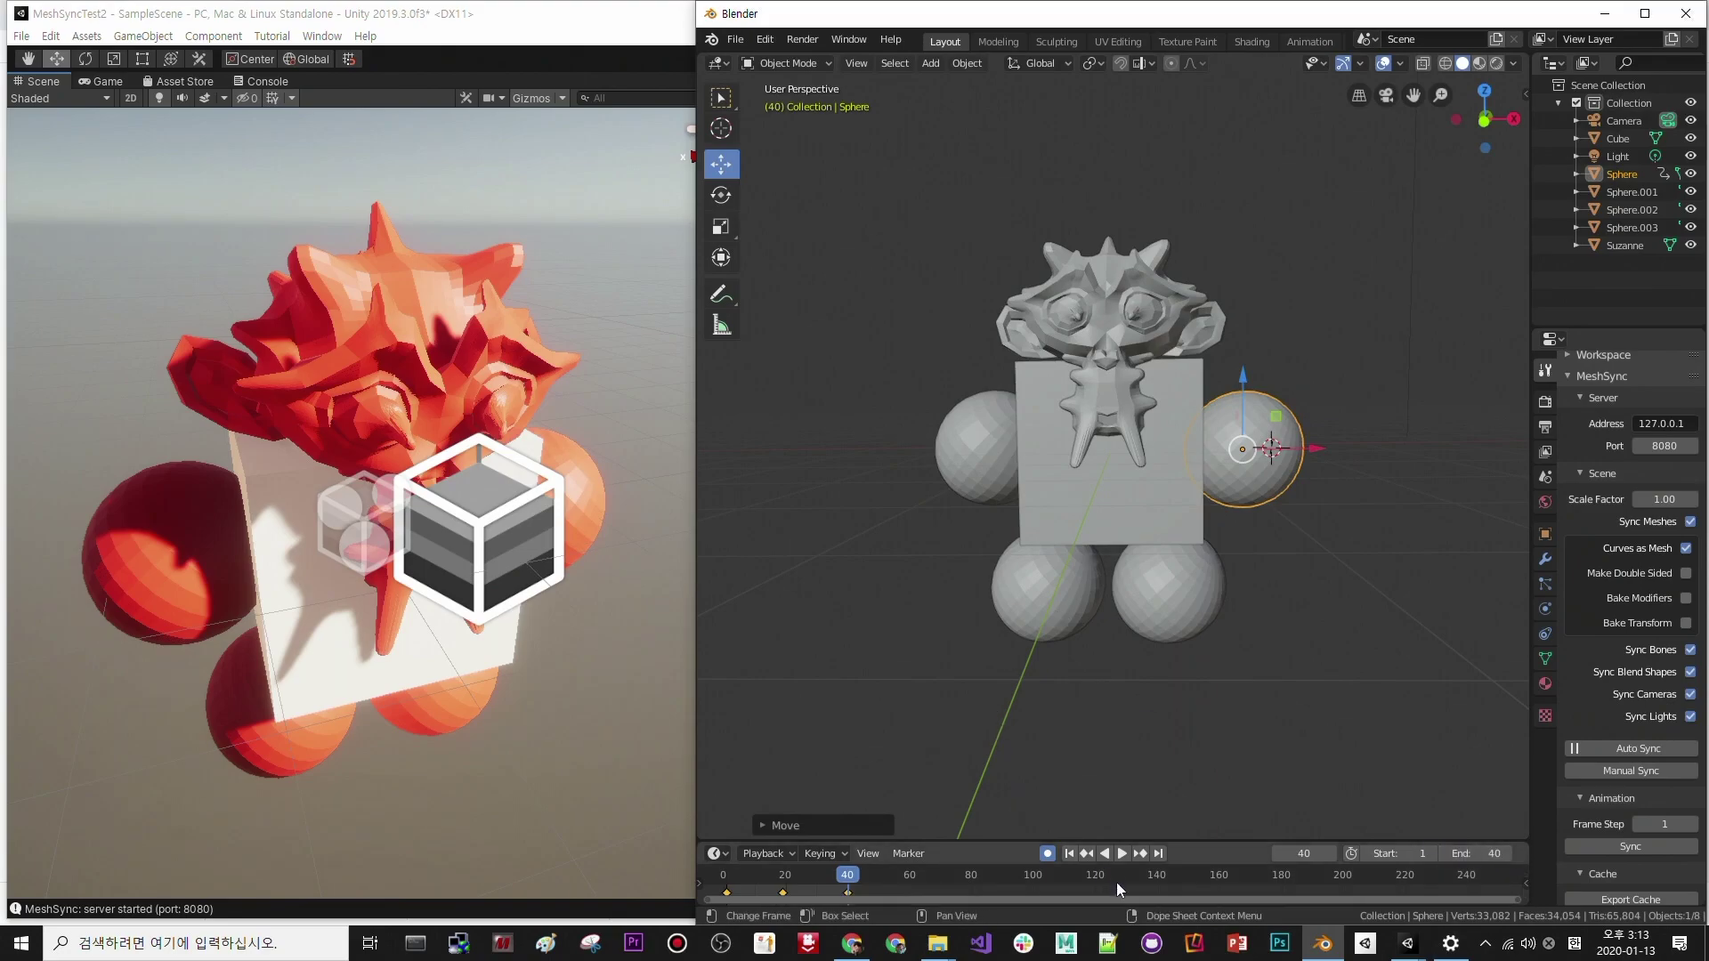
pyautogui.click(1048, 853)
pyautogui.click(1122, 855)
# - Switch to Unity to examine the live-synced sphere animation from the side, then return to Blender and stop playback
pyautogui.hotkey('alt', 'Tab')
pyautogui.keyDown('alt'); pyautogui.moveTo(477, 622); pyautogui.dragTo(539, 598); pyautogui.keyUp('alt')
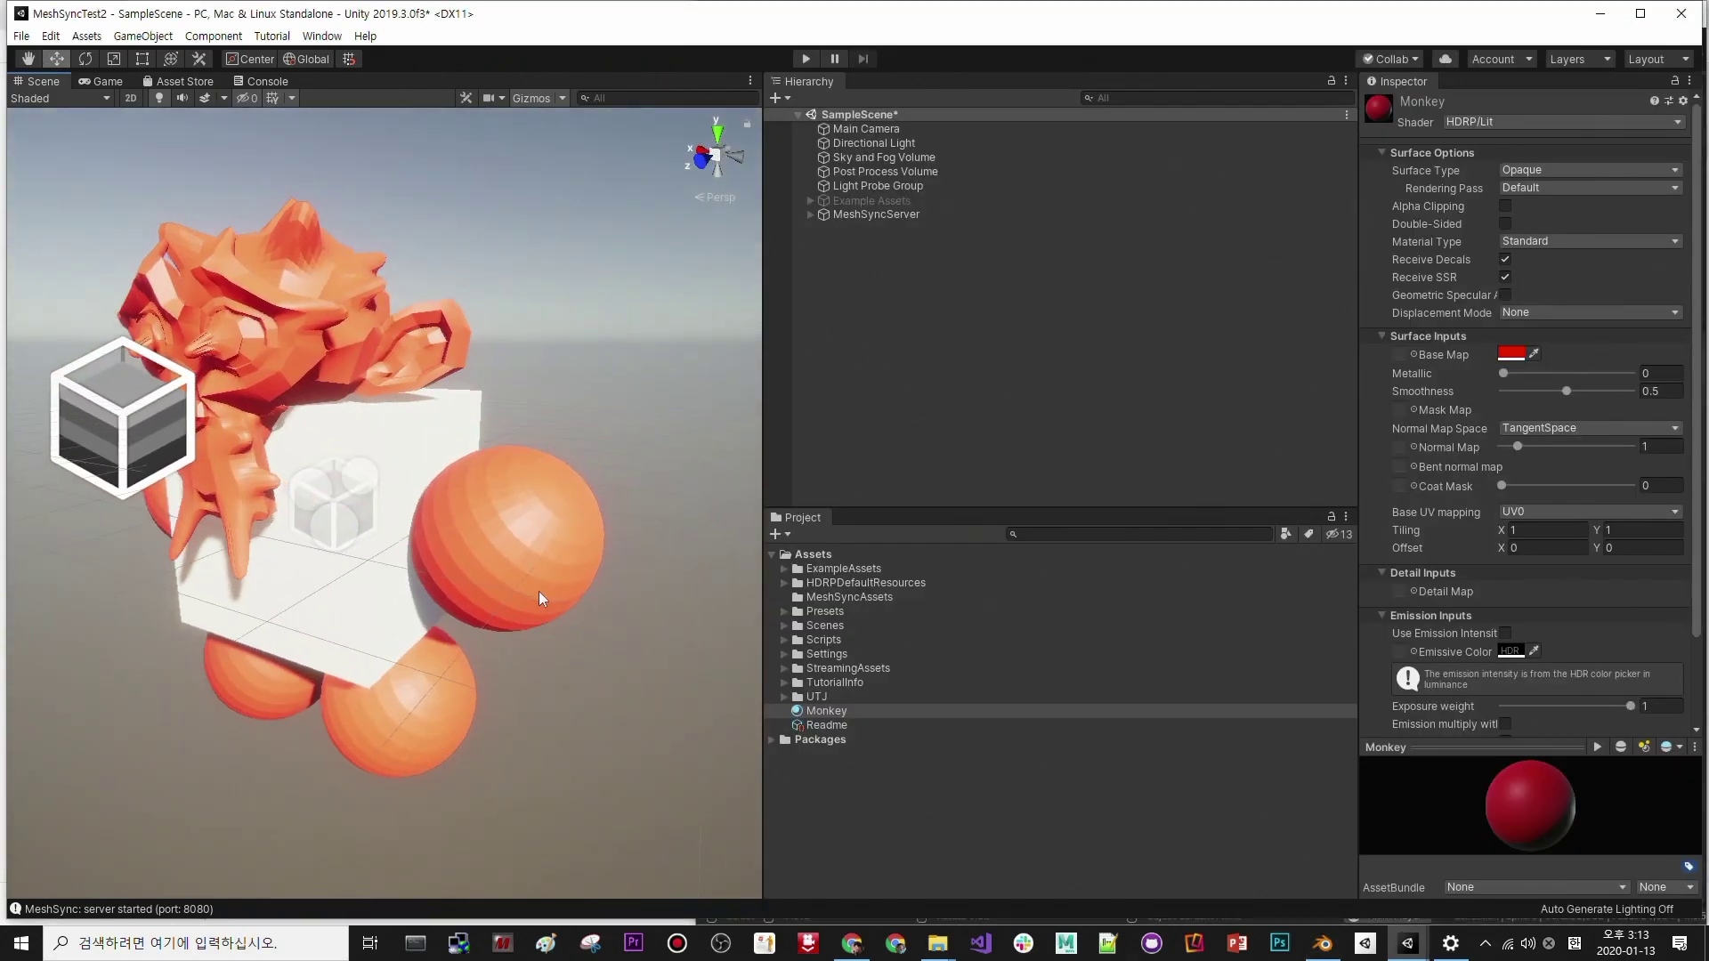
pyautogui.press('alt')
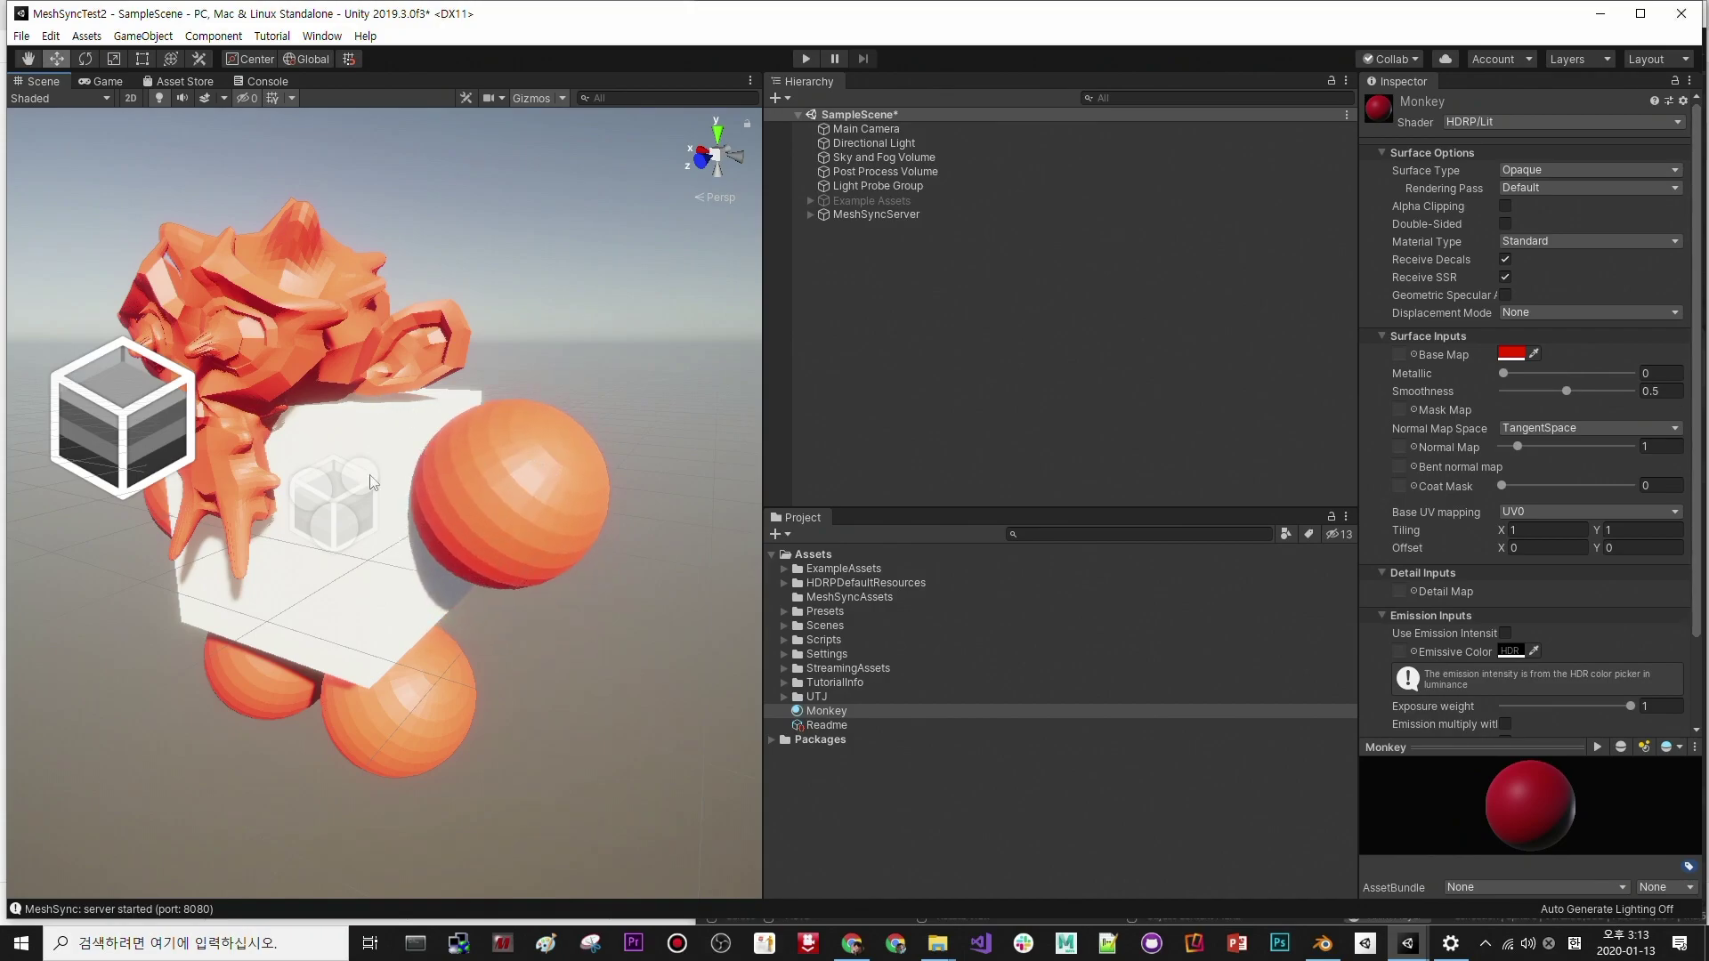
pyautogui.hotkey('alt', 'Tab')
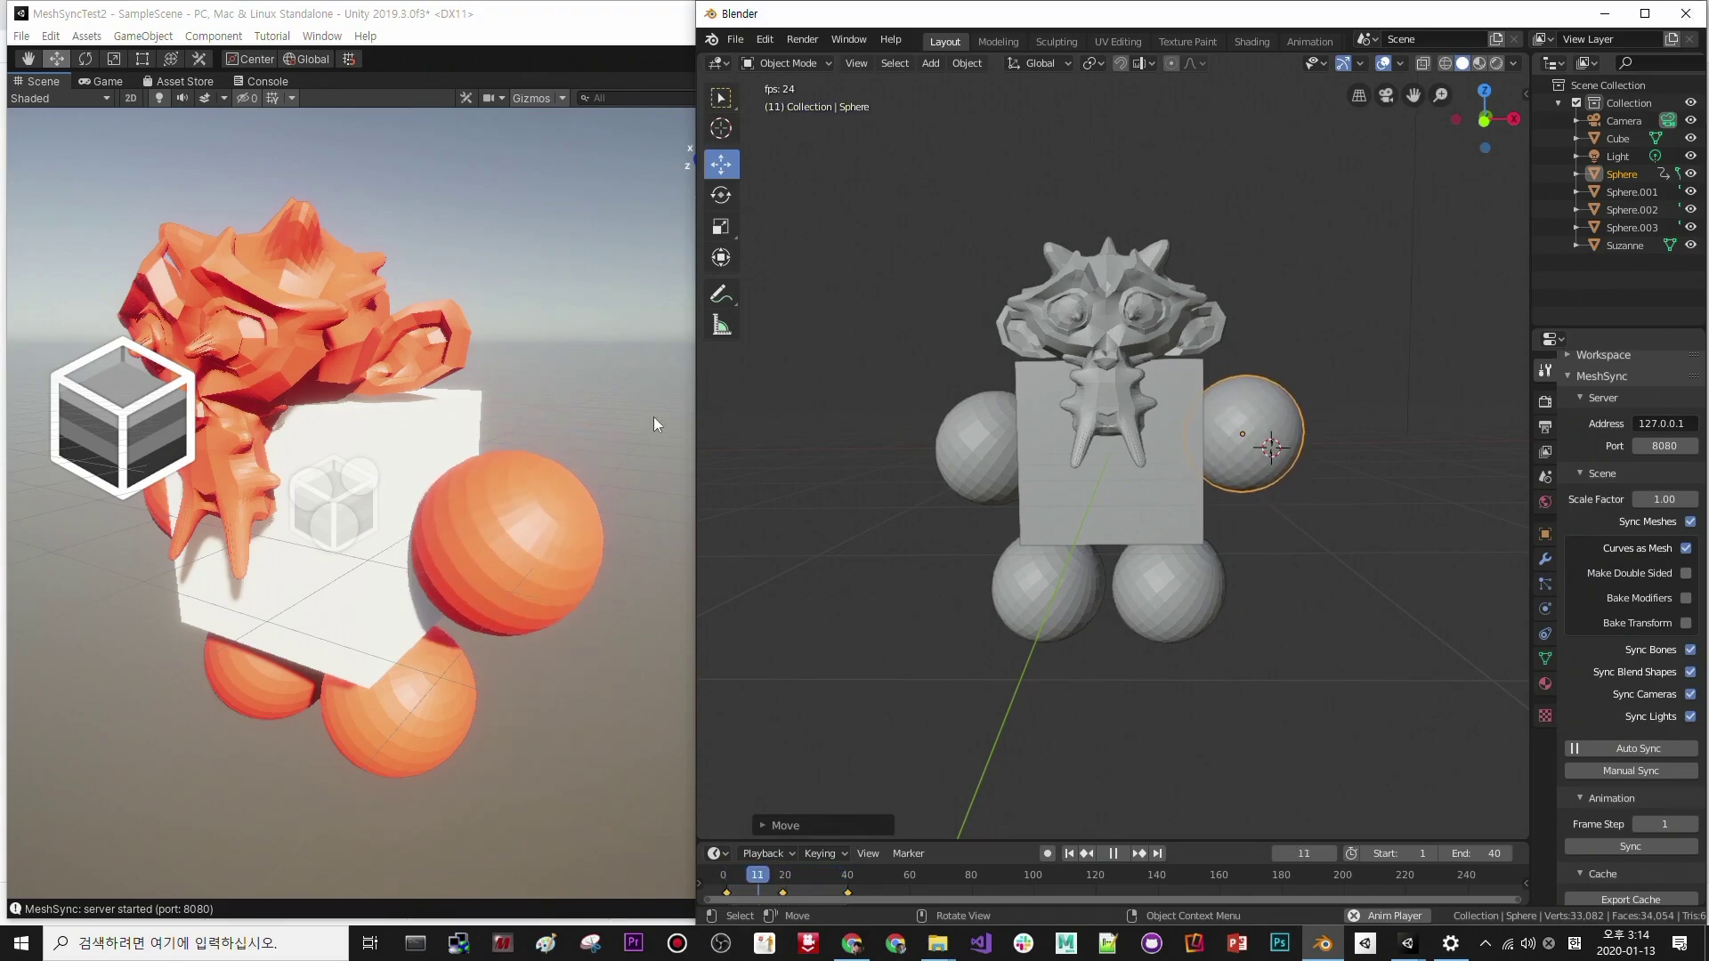
pyautogui.click(1116, 853)
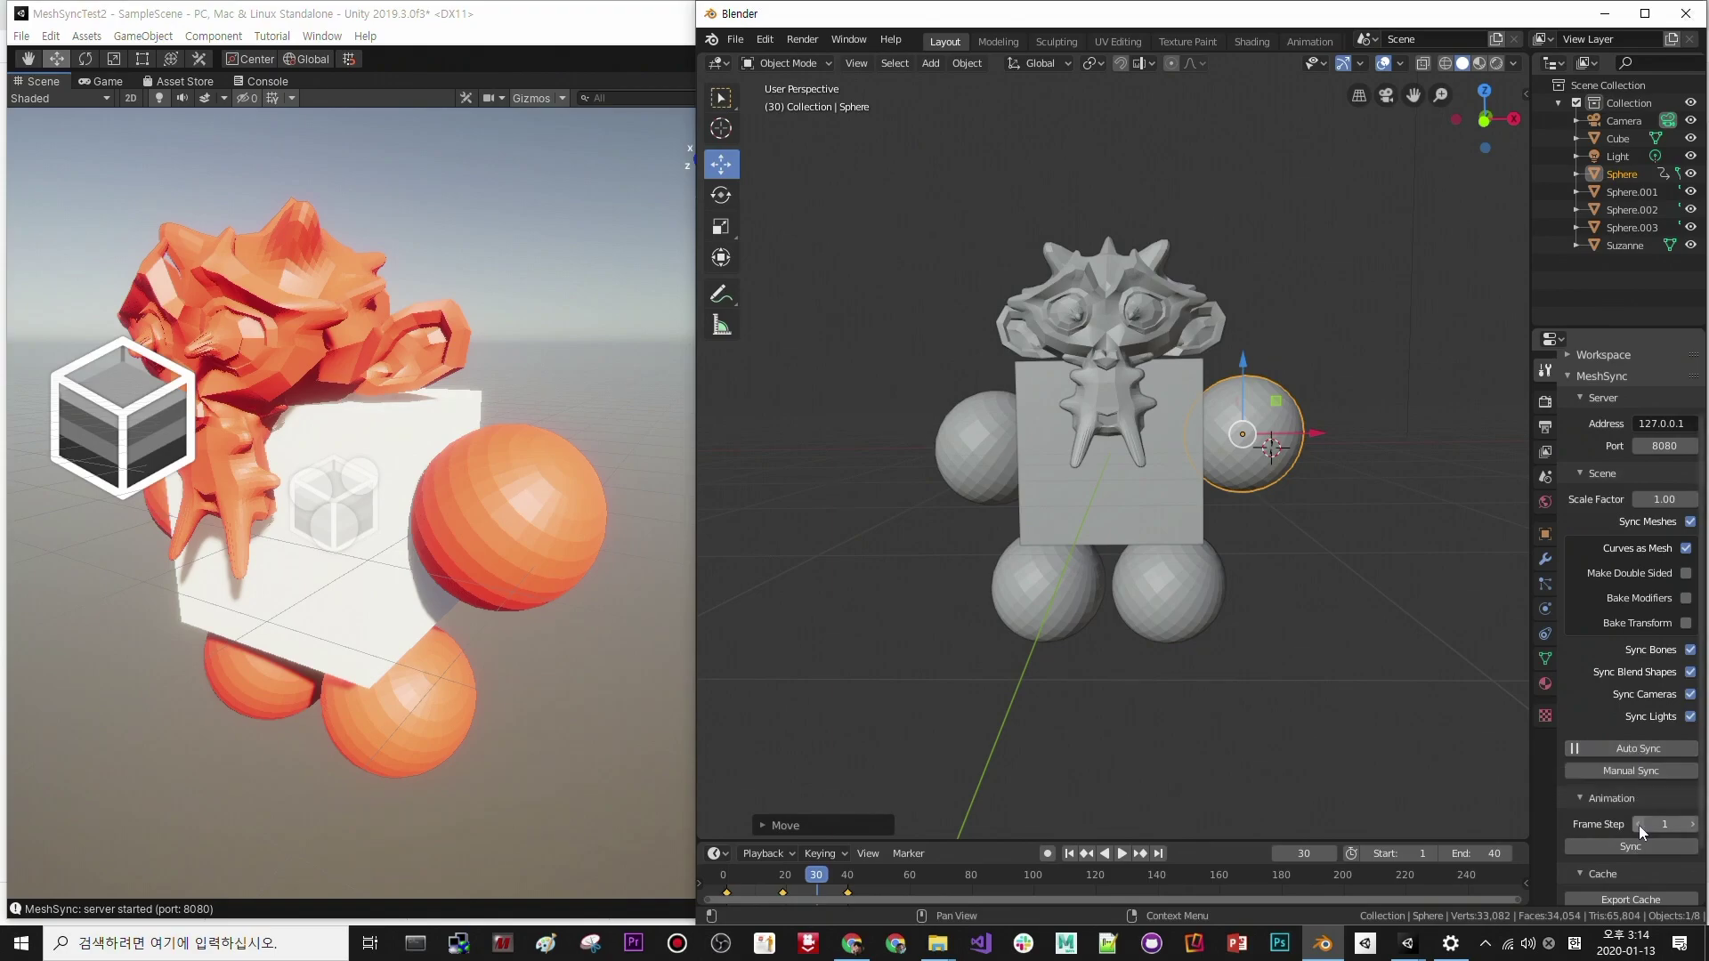
# - Export the MeshSync scene cache to the Desktop folder as Untitled.sc with the default export options
pyautogui.scroll(-1, 1609, 841)
pyautogui.click(1627, 867)
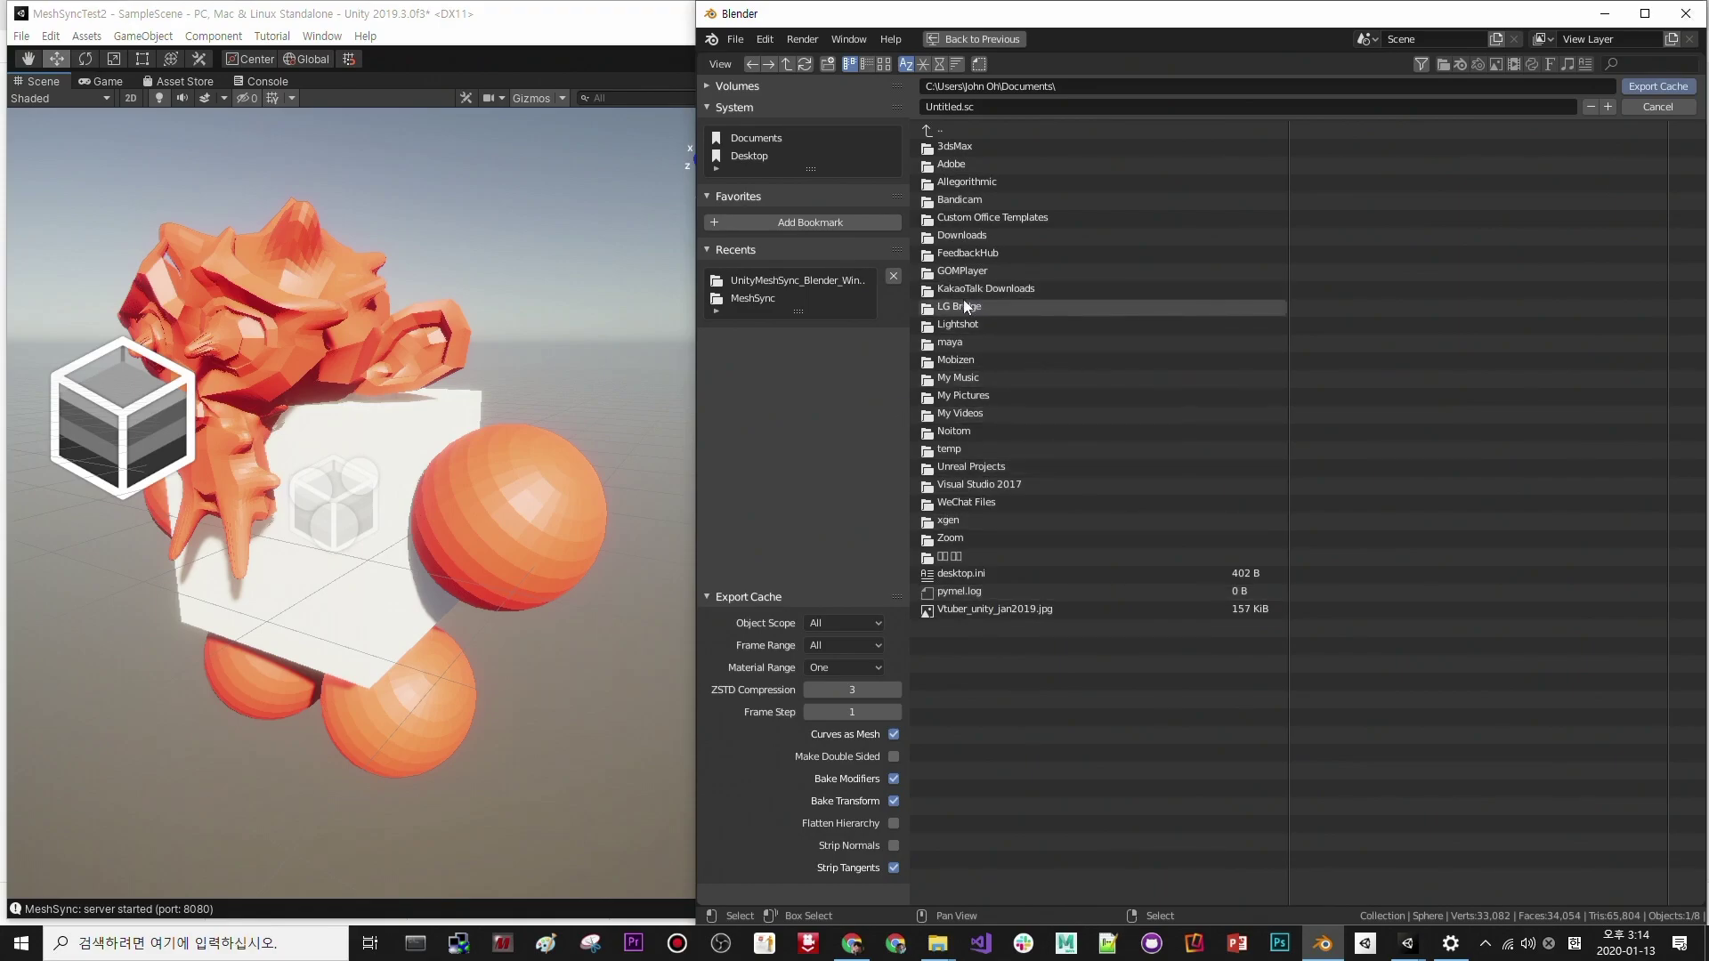
pyautogui.click(767, 156)
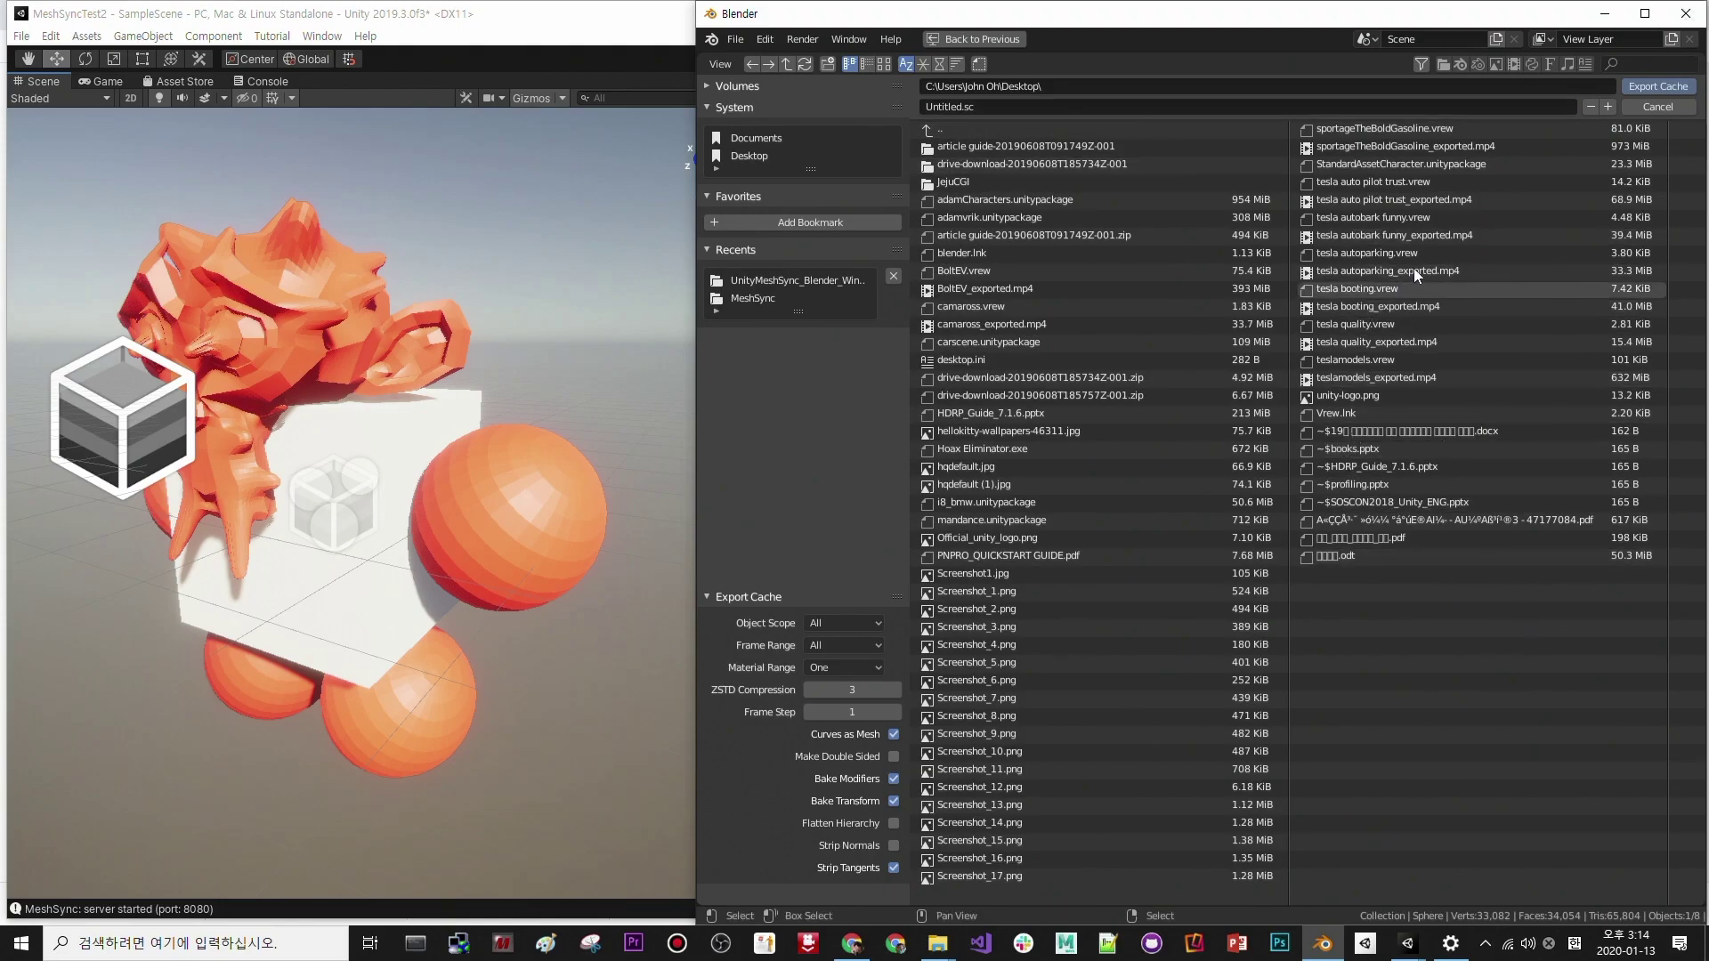
pyautogui.click(1654, 86)
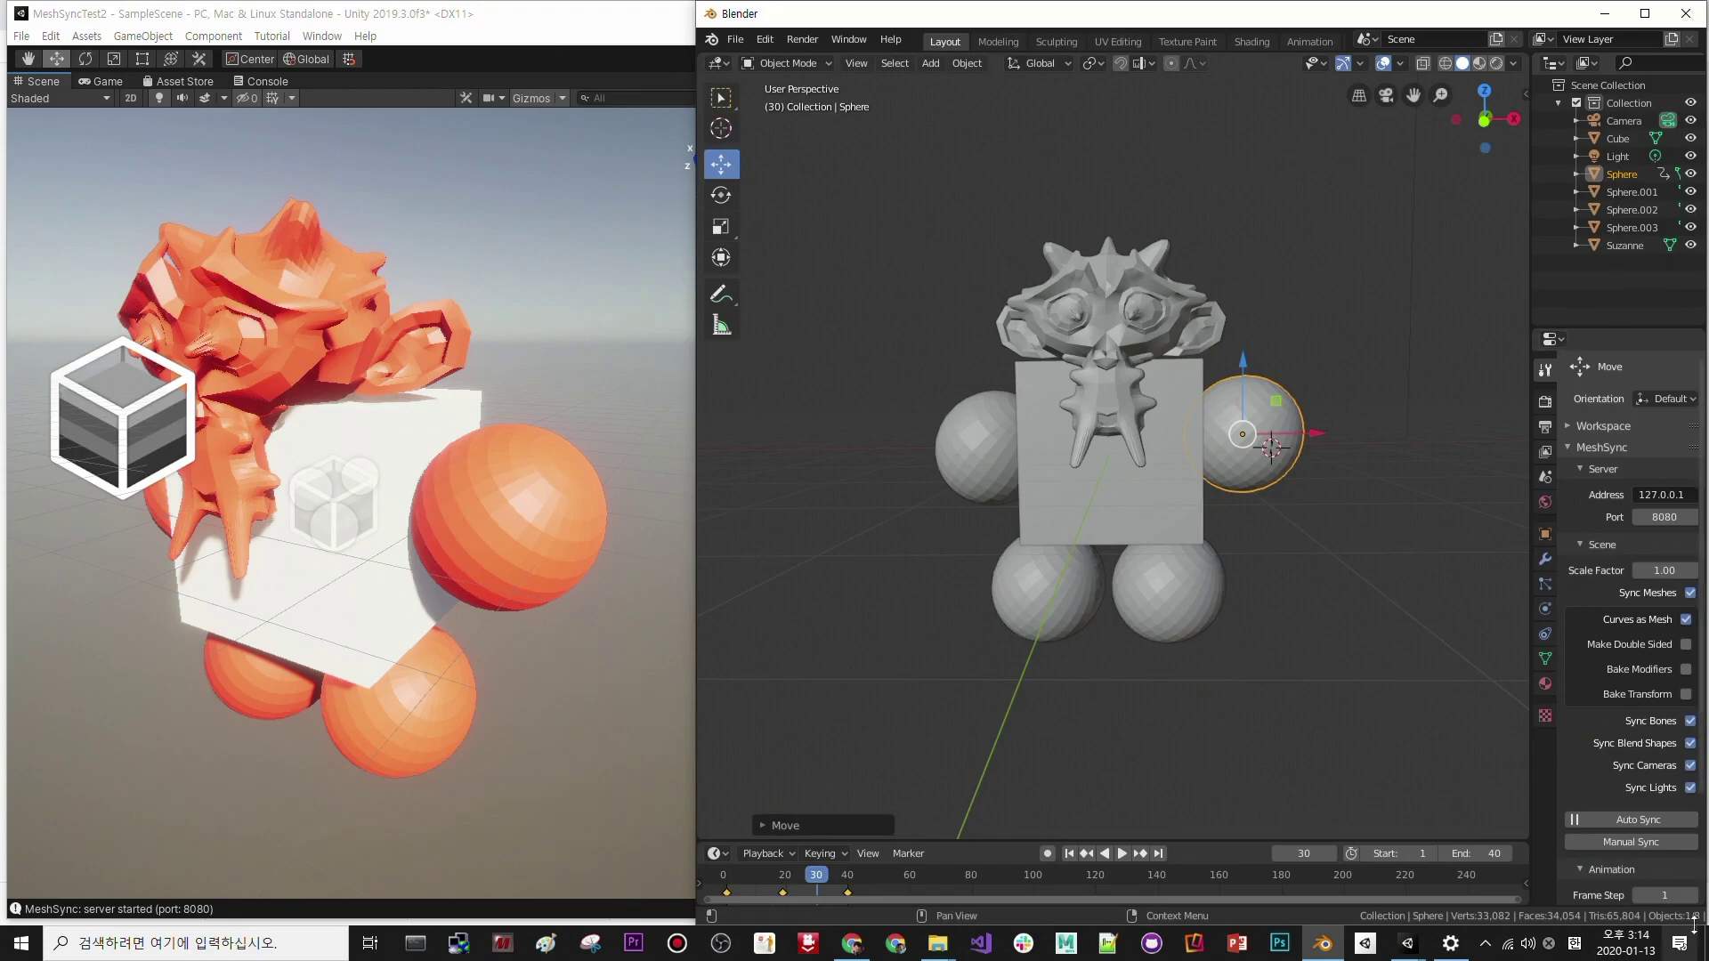
# - Turn off Auto Sync in the MeshSync scene settings
pyautogui.click(1631, 820)
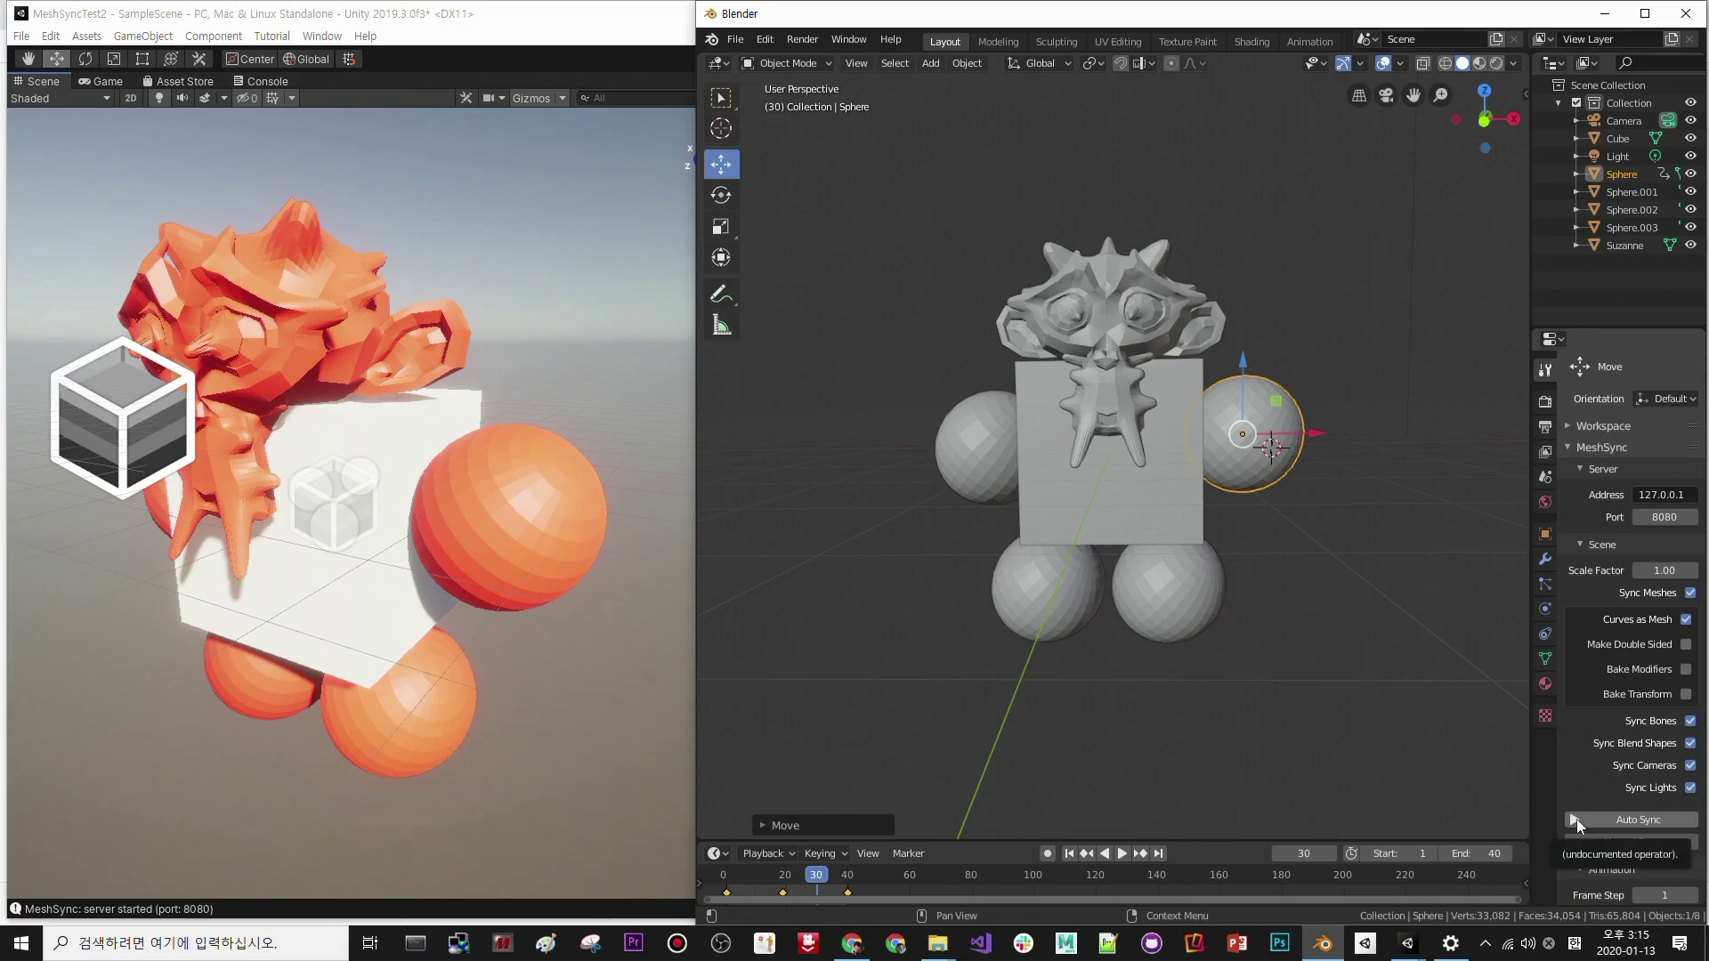
pyautogui.scroll(-2, 1590, 706)
pyautogui.scroll(-1, 1600, 716)
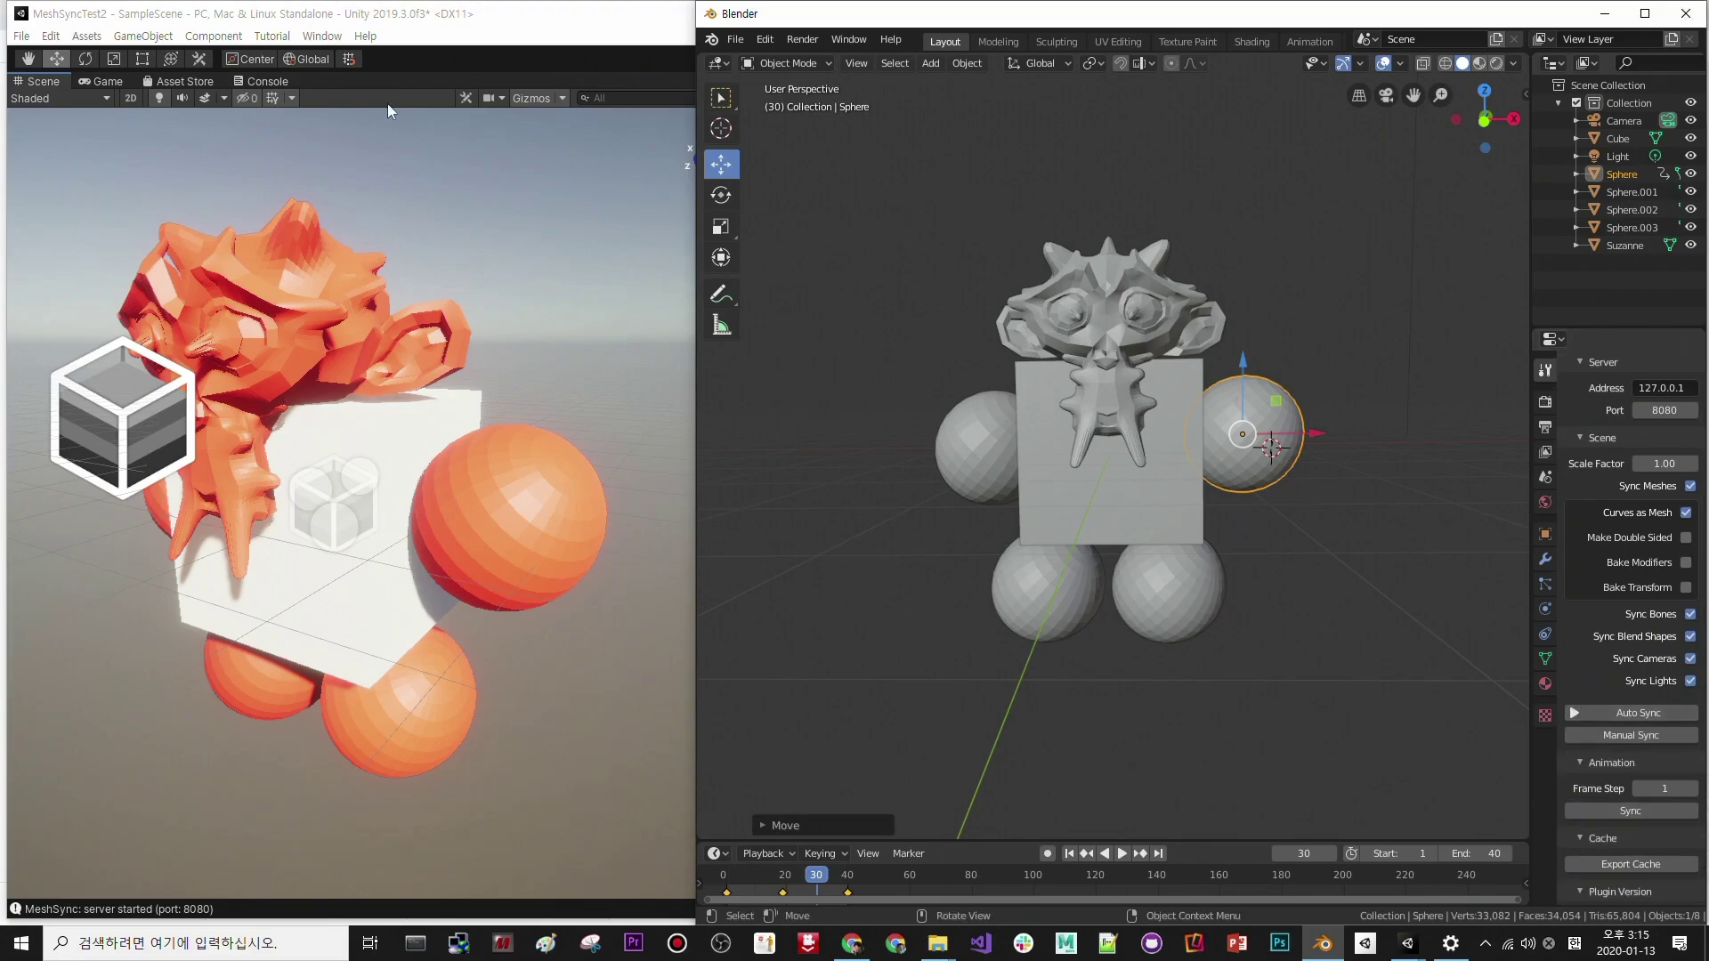
# - Switch to Unity and export the MeshSyncServer's material list to the Assets folder as MeshSyncServer_MaterialList.asset
pyautogui.click(540, 33)
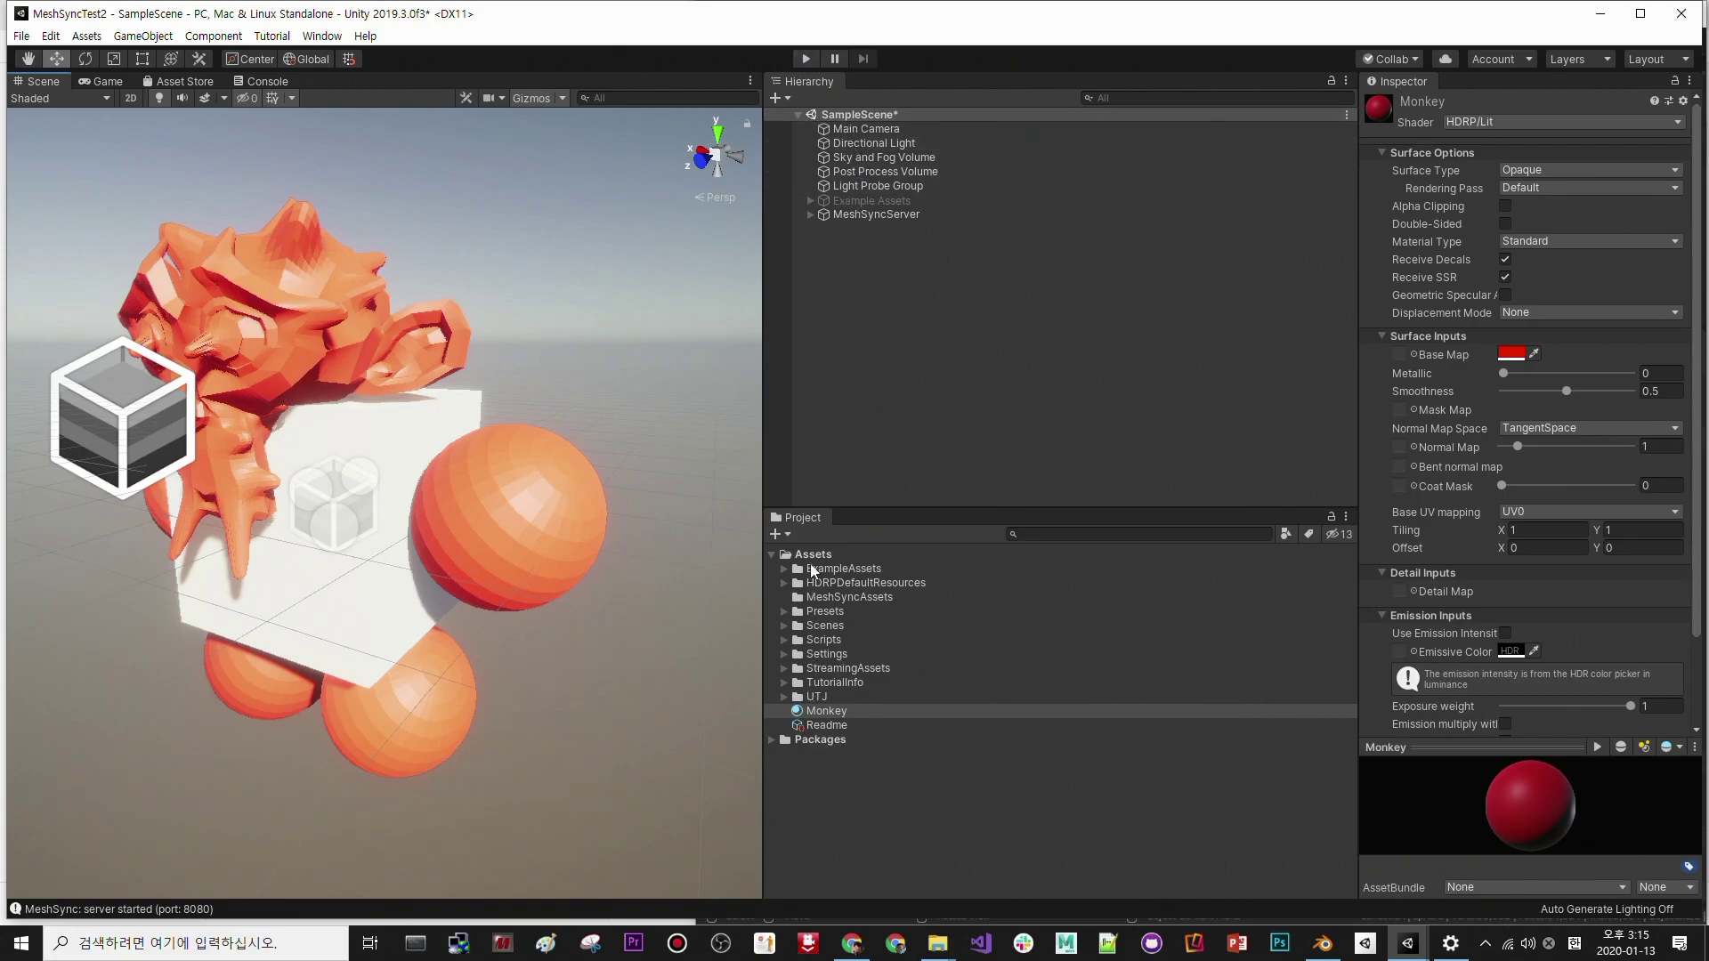
pyautogui.click(872, 213)
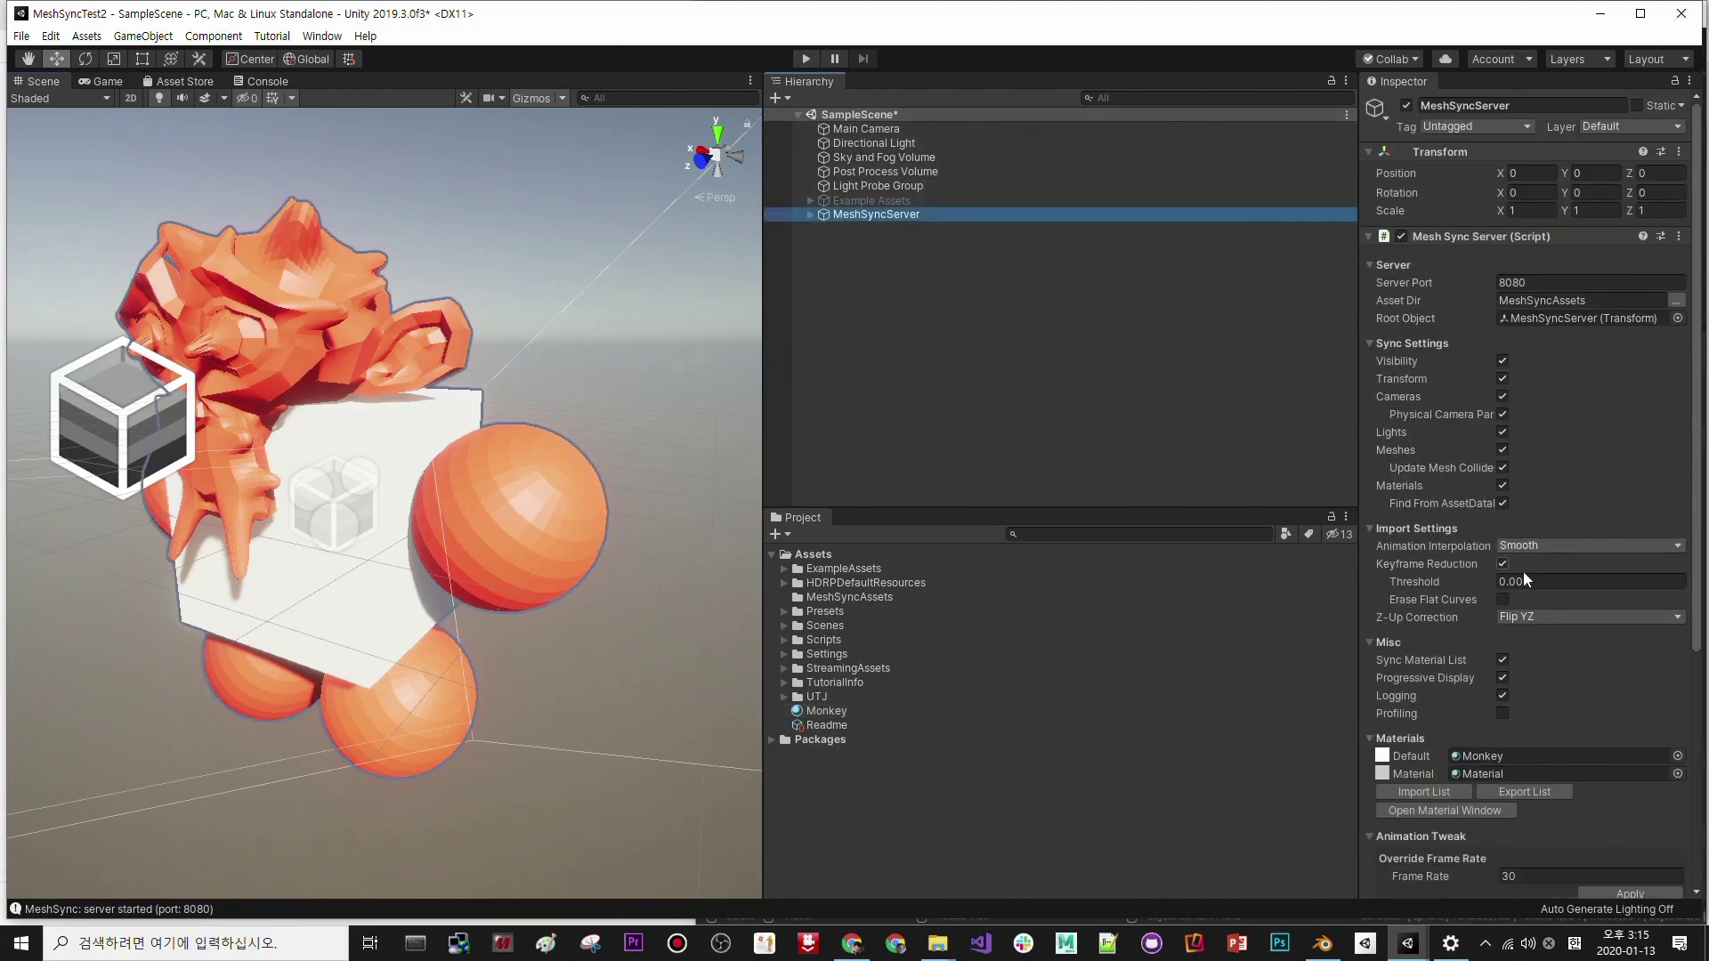
pyautogui.scroll(-5, 1524, 571)
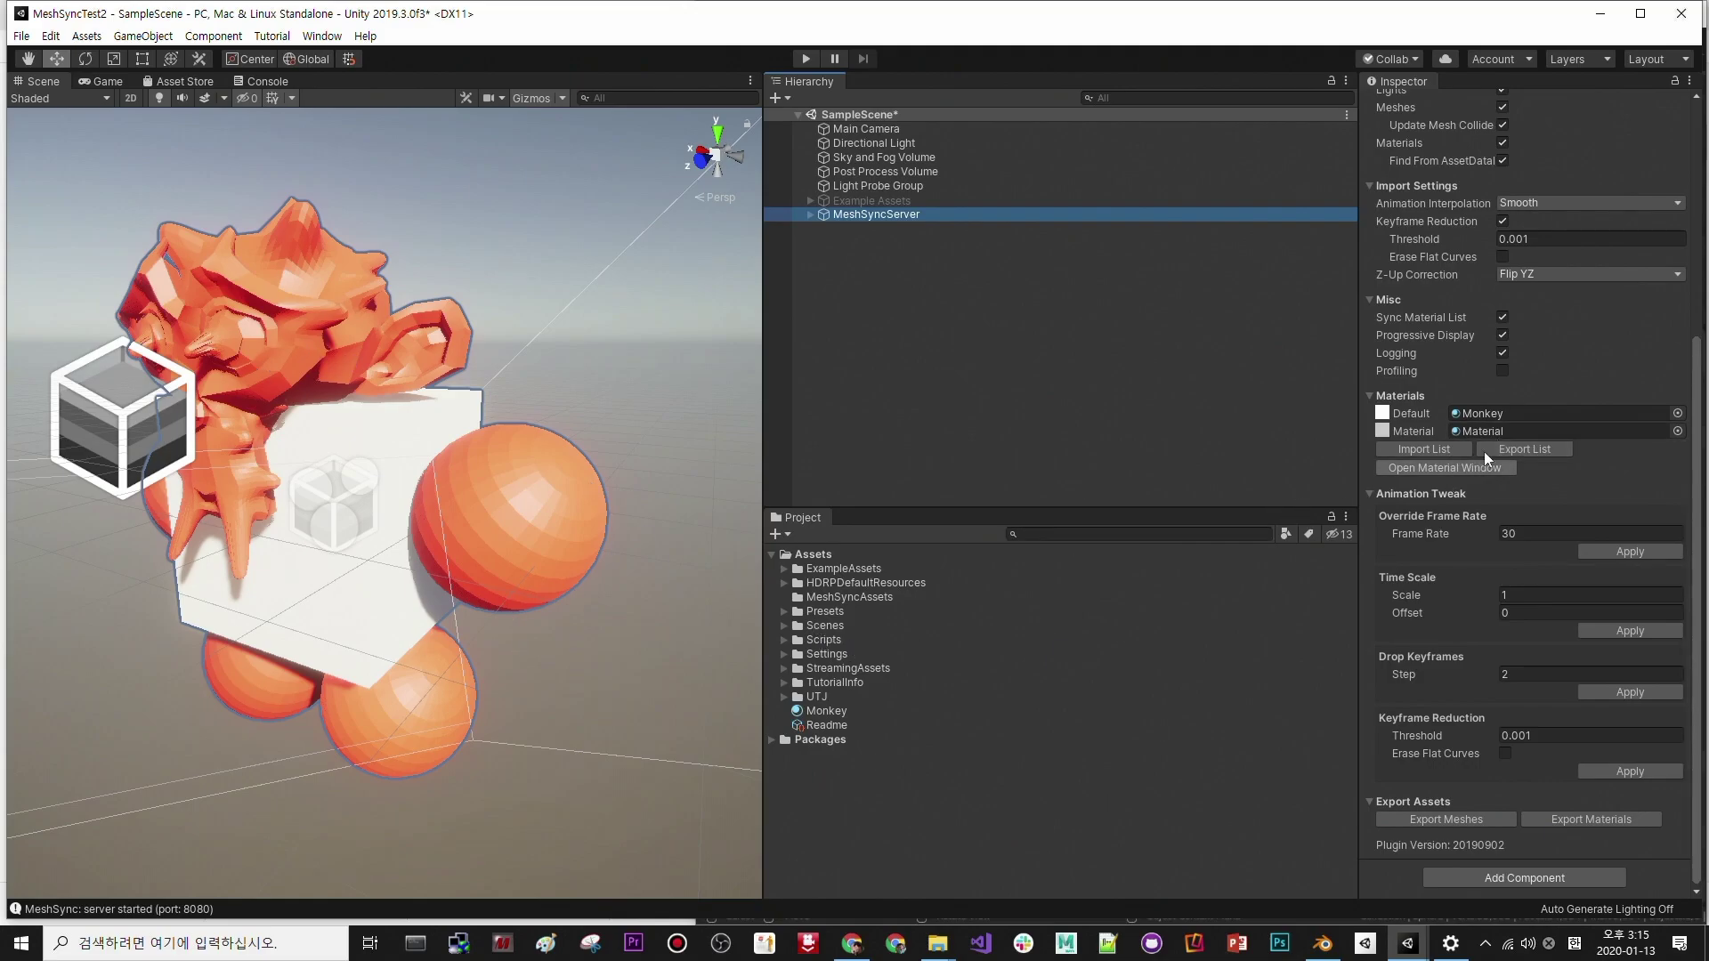
pyautogui.click(1525, 448)
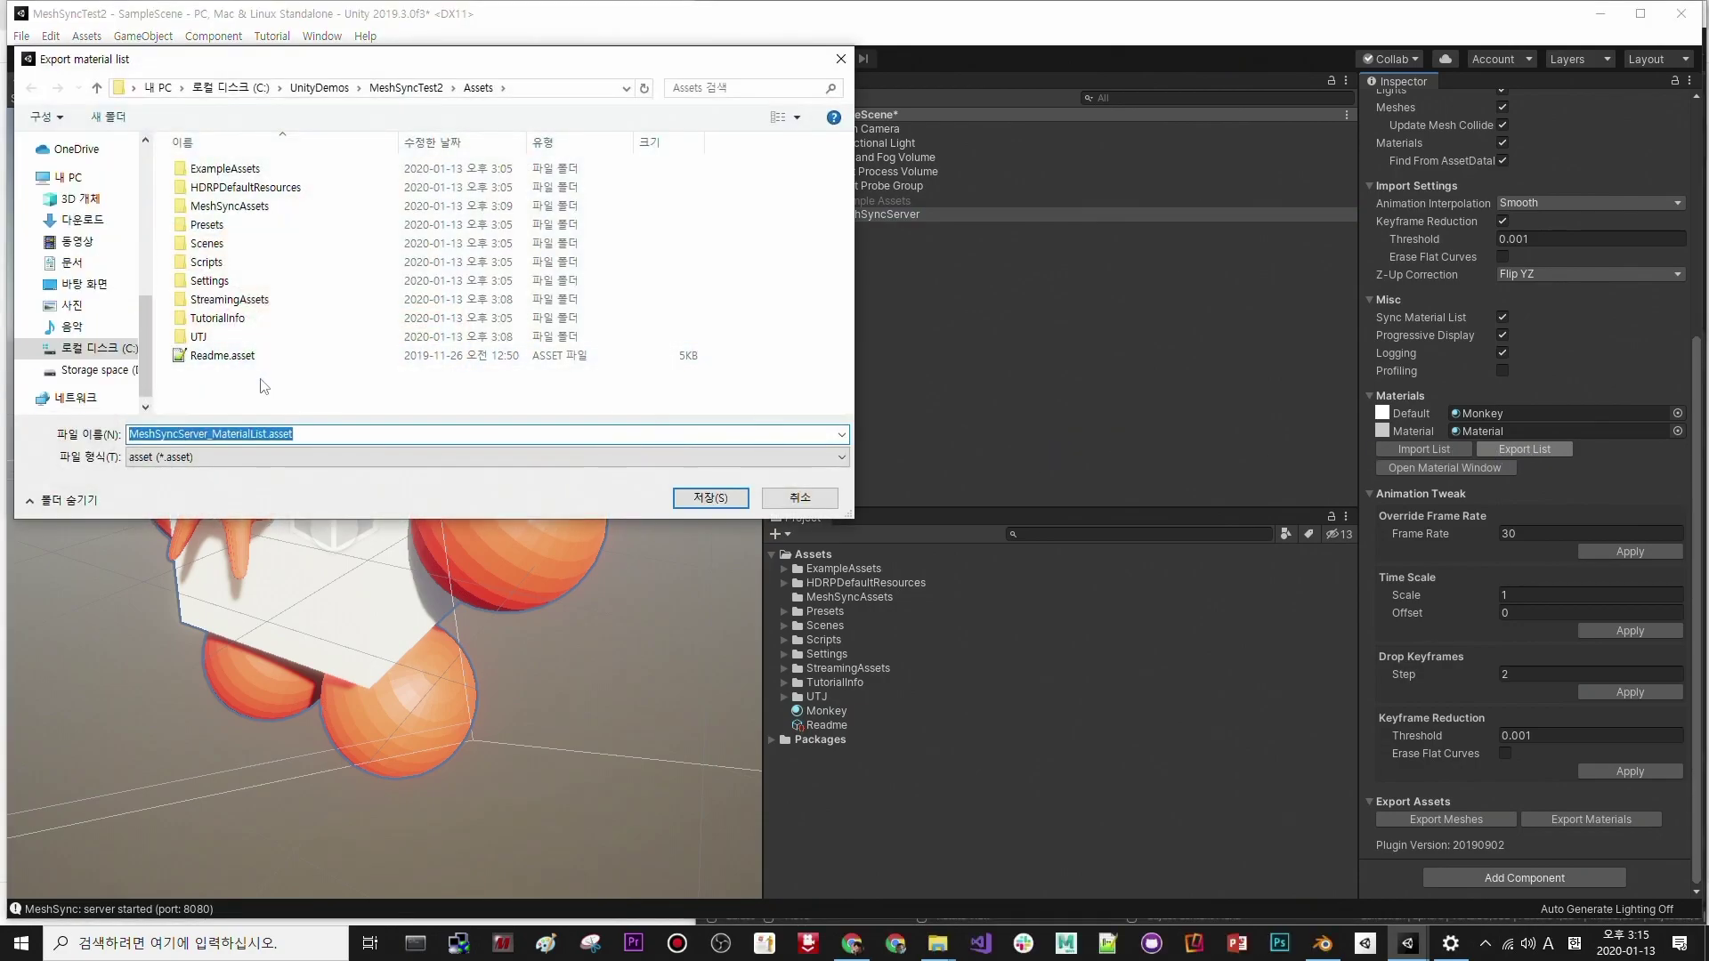
pyautogui.click(701, 500)
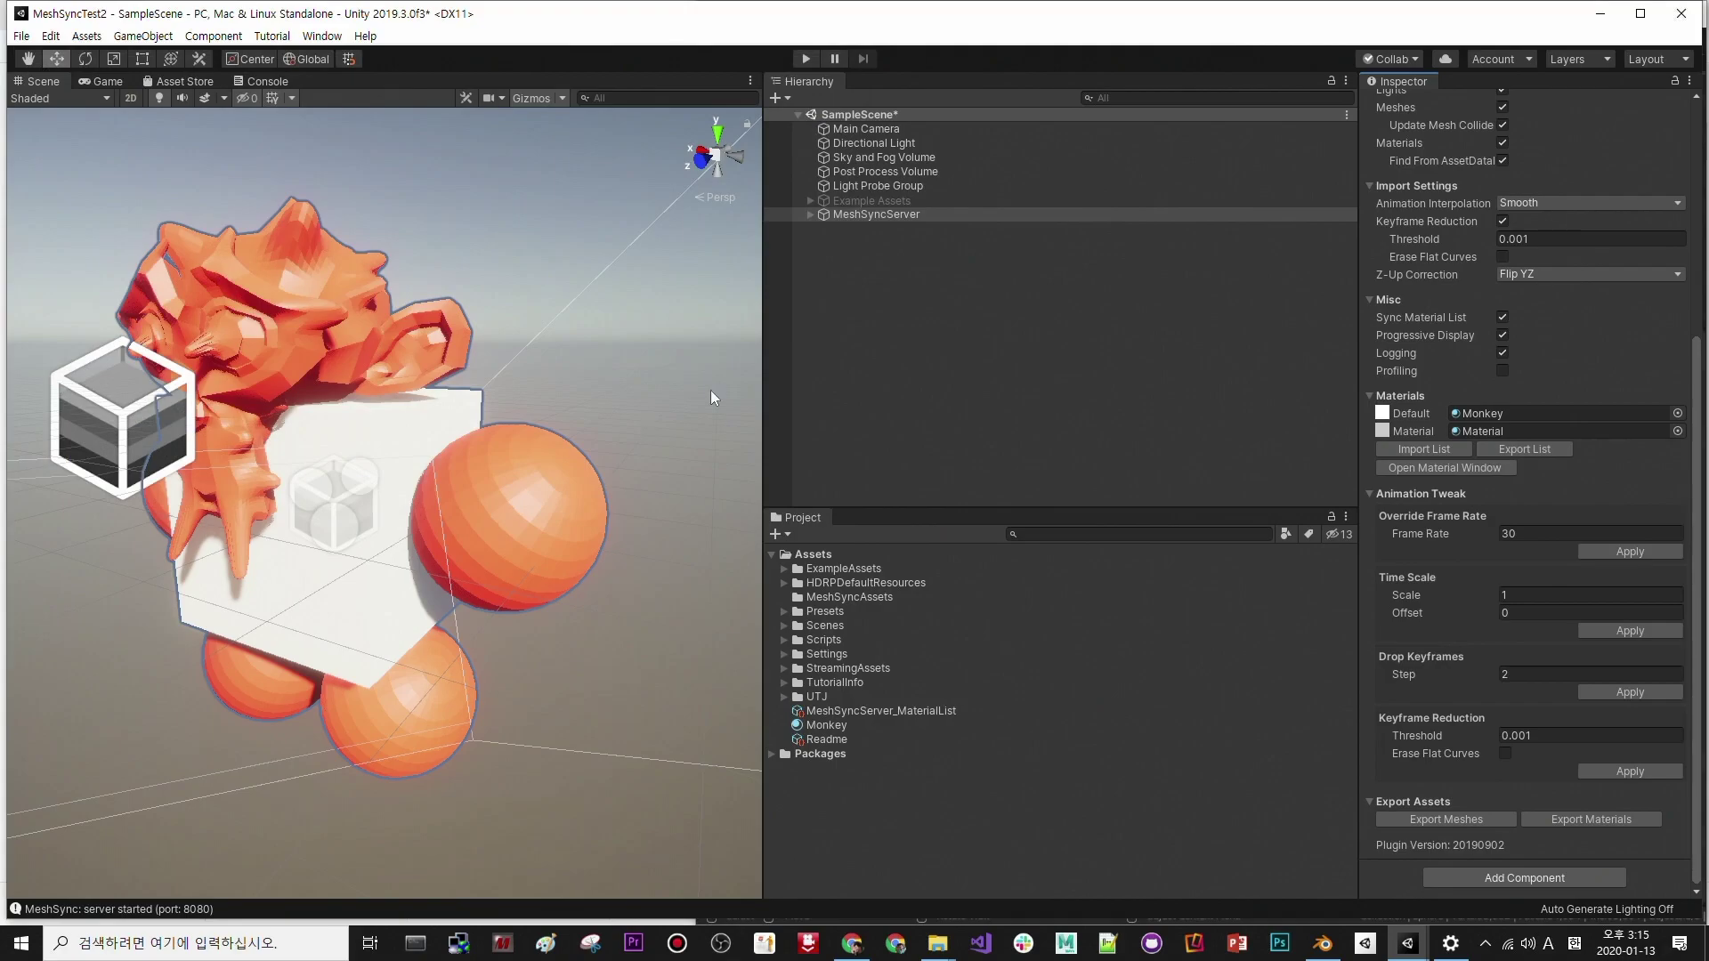
# - Delete the MeshSyncServer object from the scene
pyautogui.rightClick(876, 213)
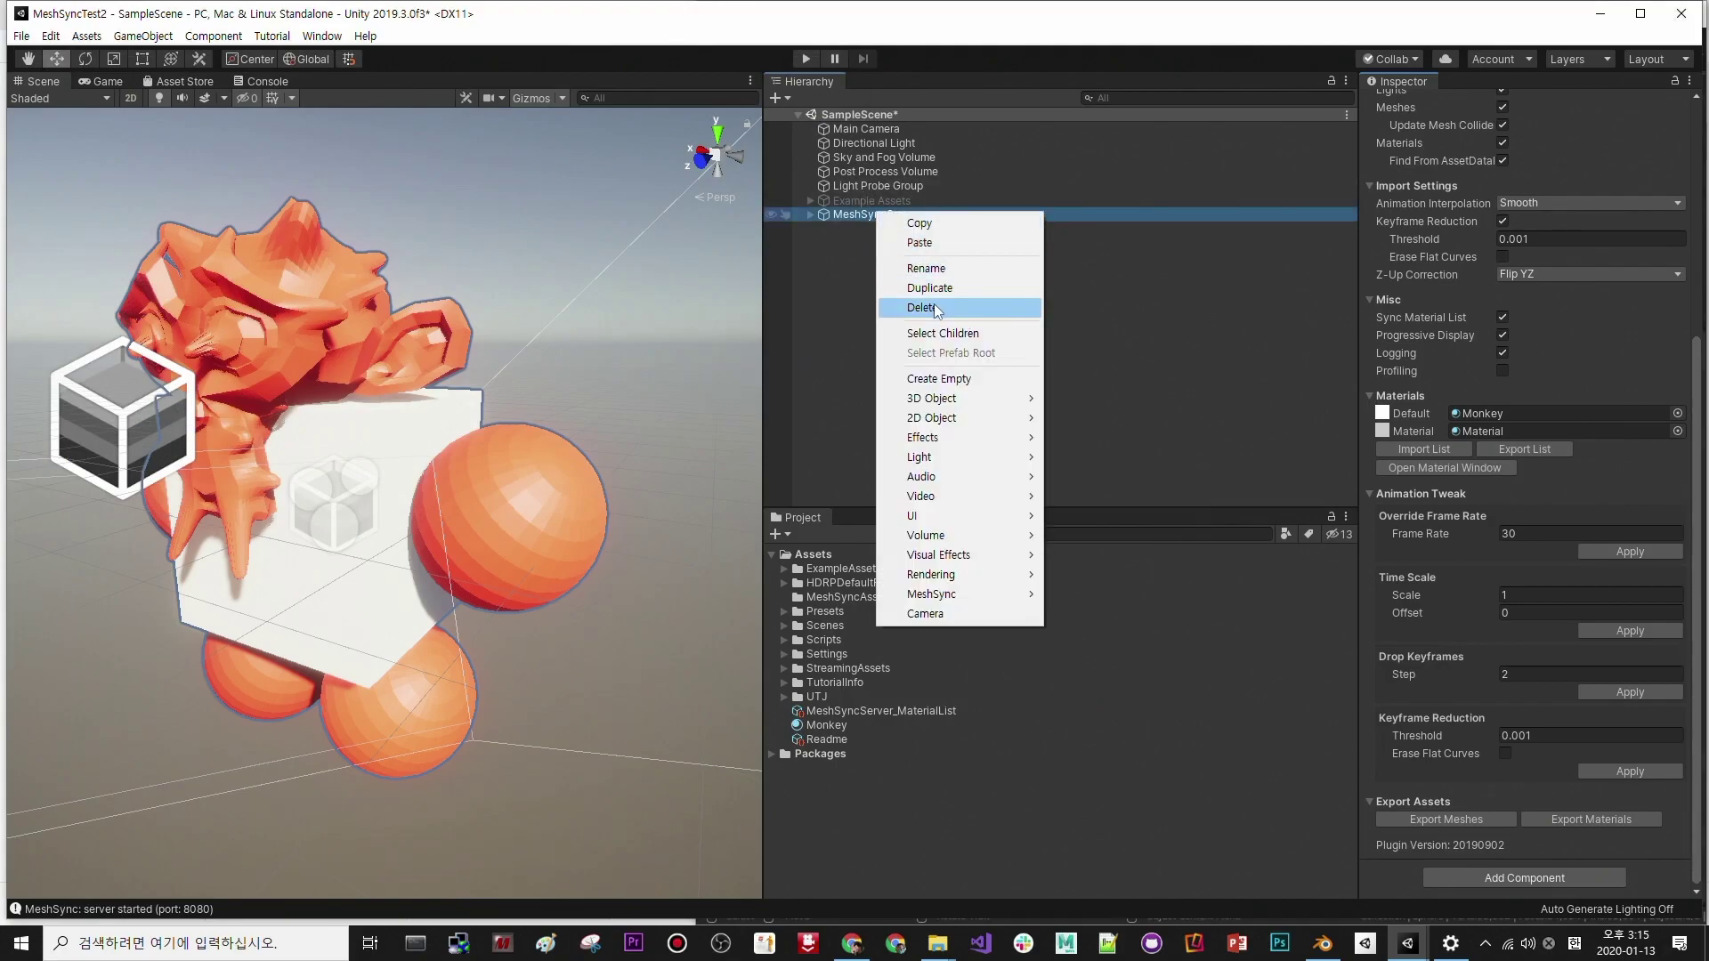
pyautogui.click(845, 216)
pyautogui.rightClick(873, 214)
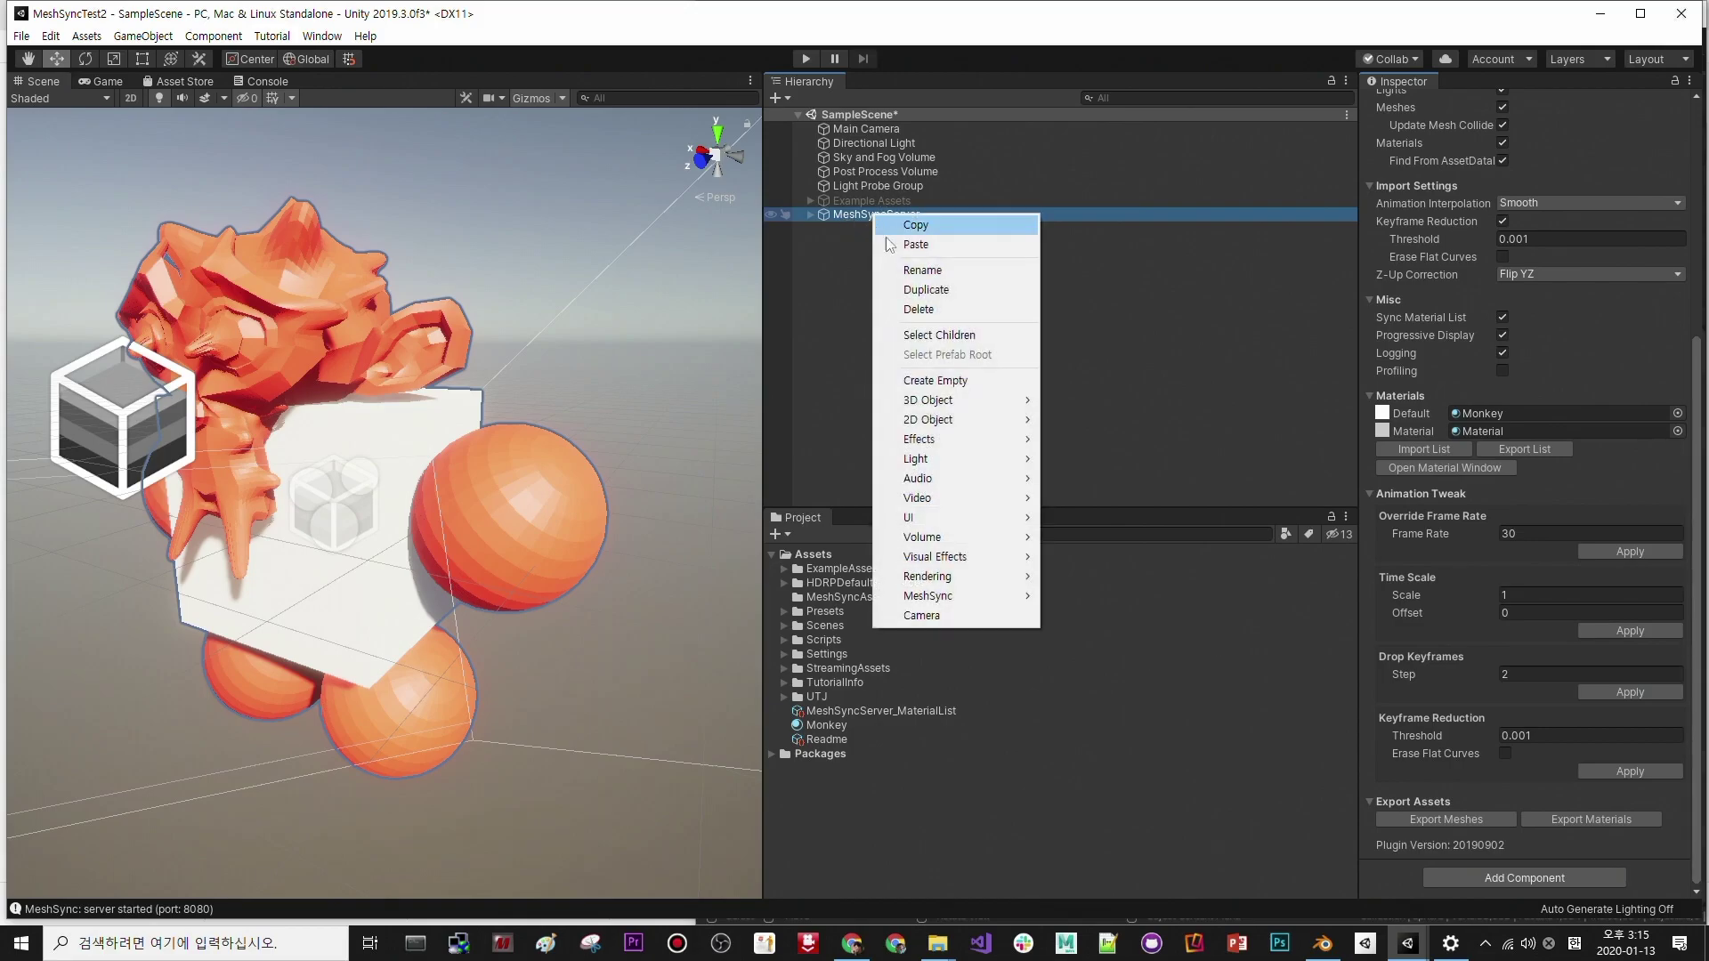
pyautogui.click(904, 309)
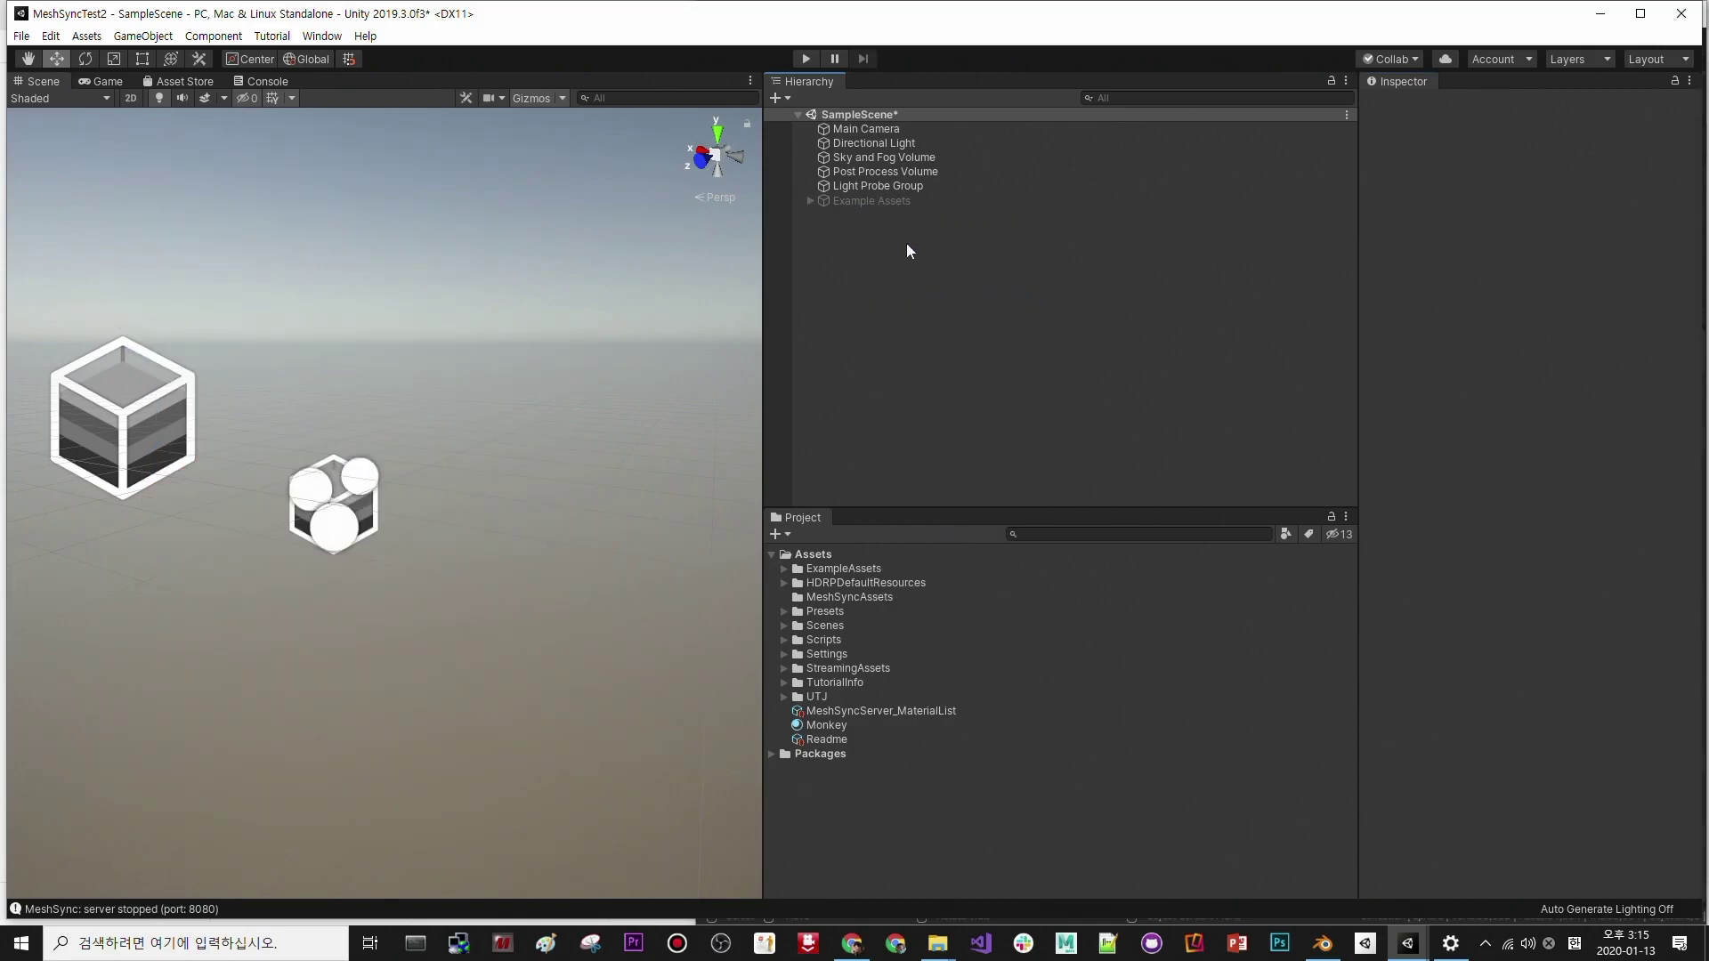
# - Create a MeshSync cache player from the Untitled.sc file on the Desktop
pyautogui.click(779, 98)
pyautogui.moveTo(846, 354)
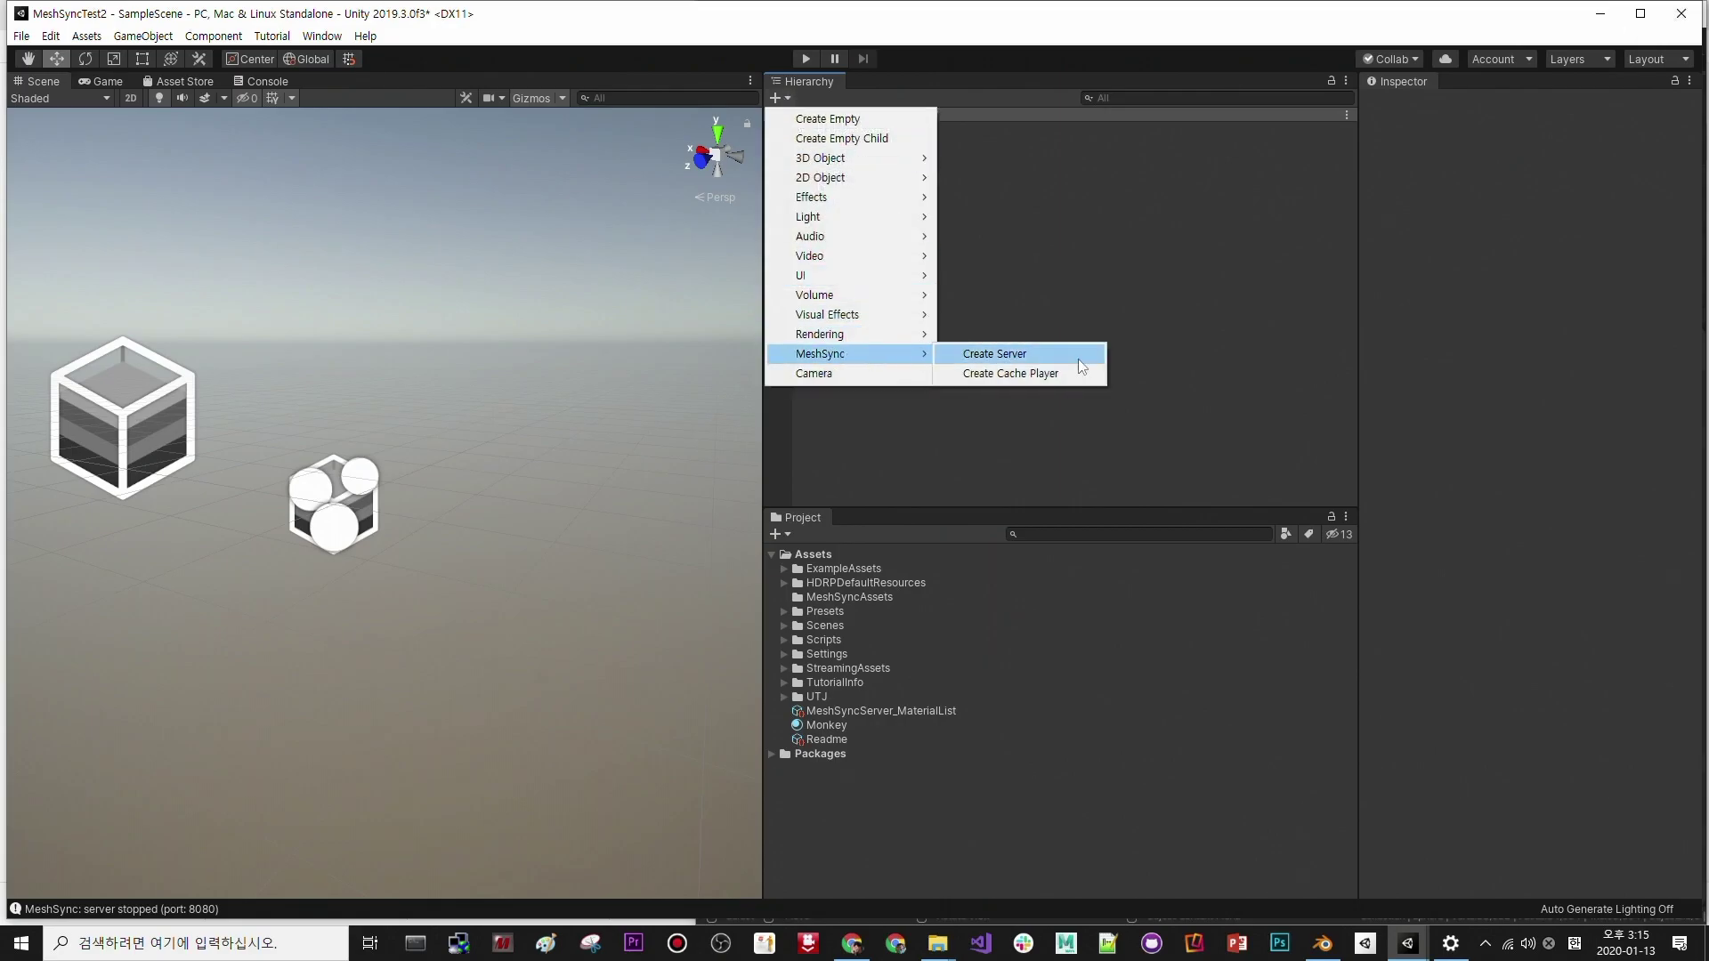
pyautogui.click(1032, 373)
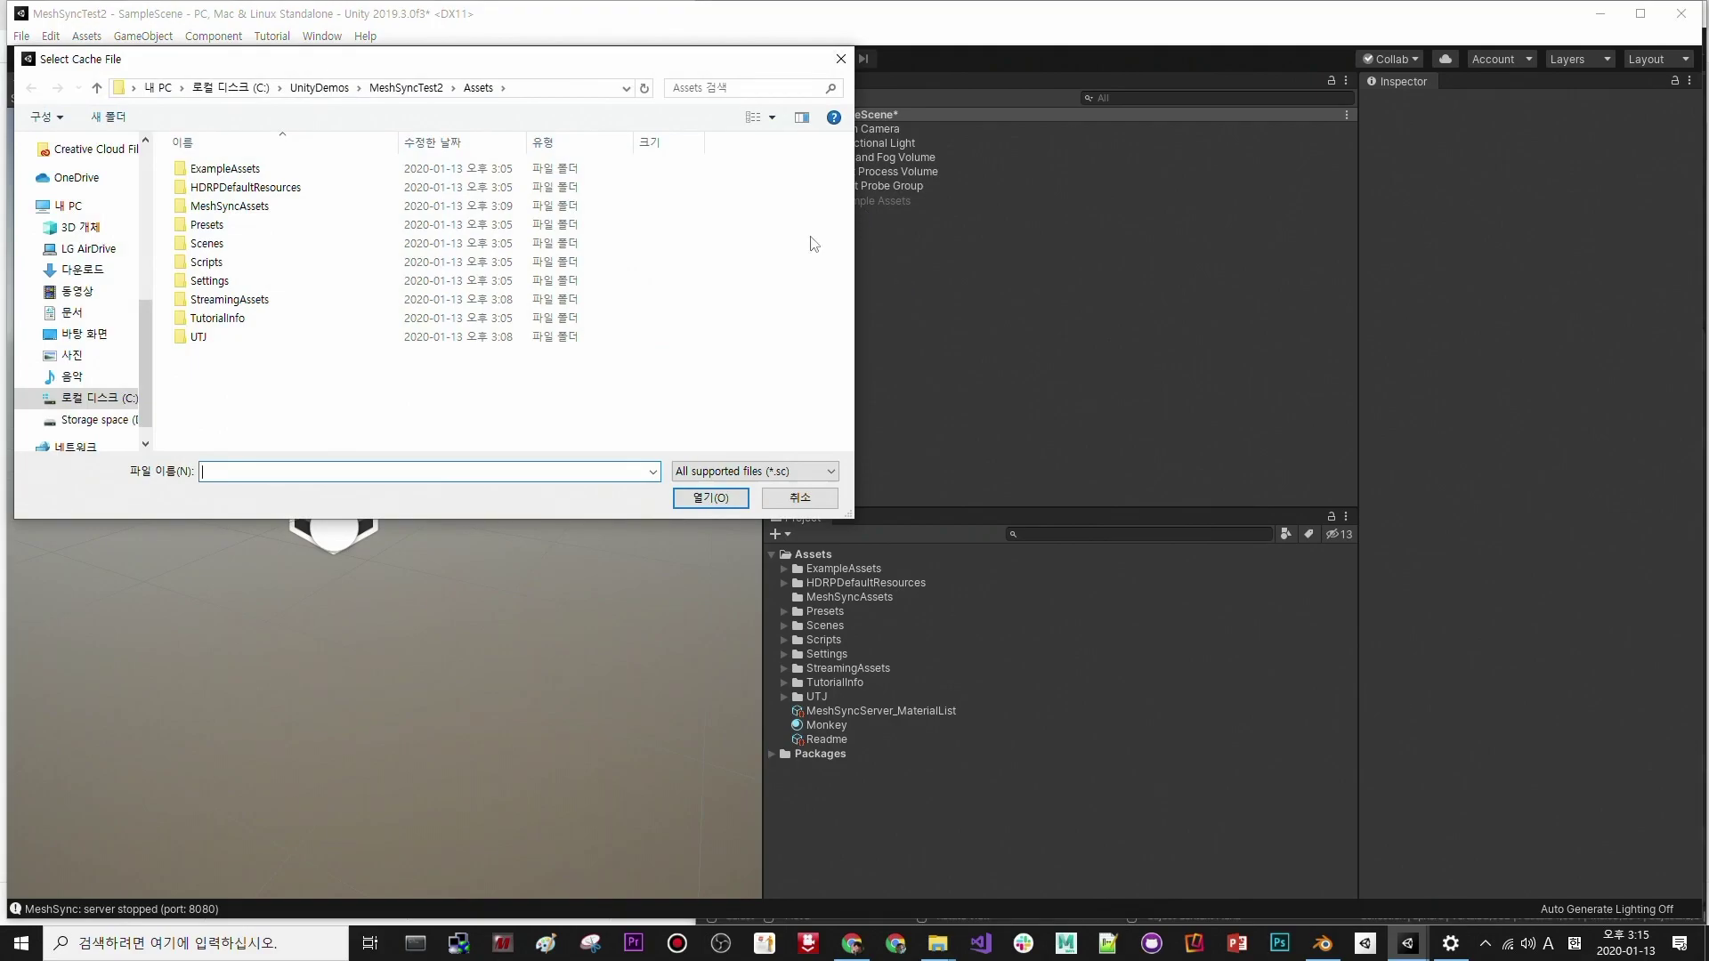
pyautogui.click(84, 334)
pyautogui.click(494, 208)
pyautogui.doubleClick(494, 208)
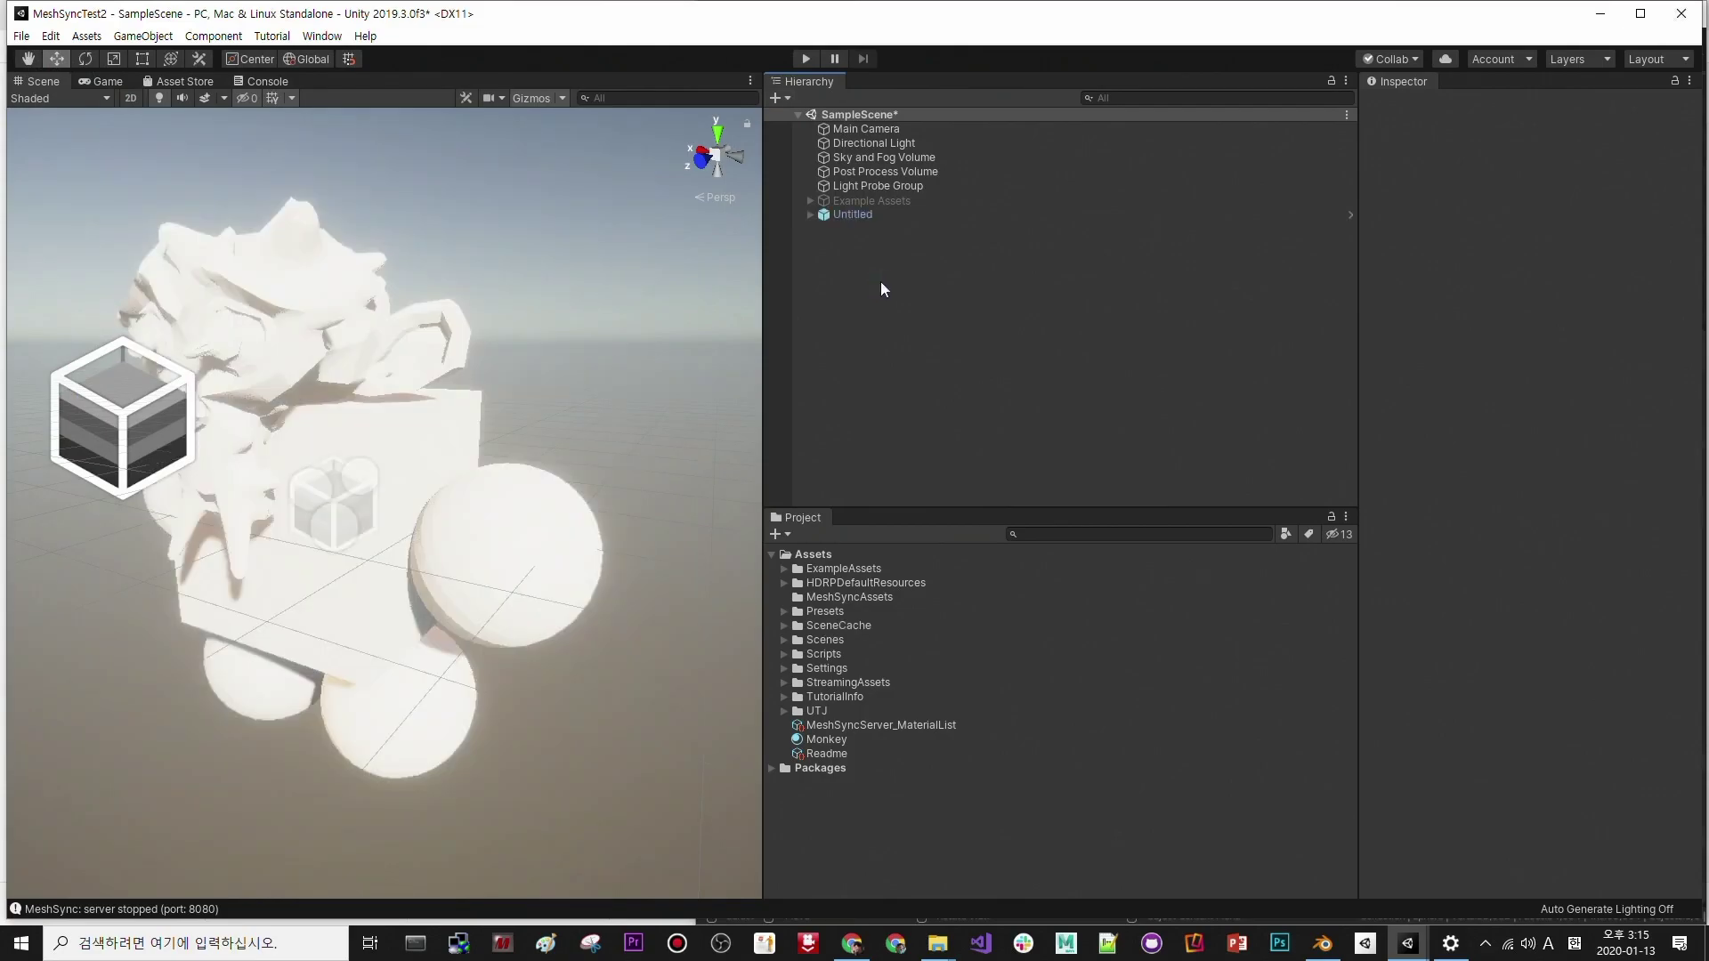
# - Import the MeshSyncServer_MaterialList asset into the Untitled cache player's materials
pyautogui.click(856, 214)
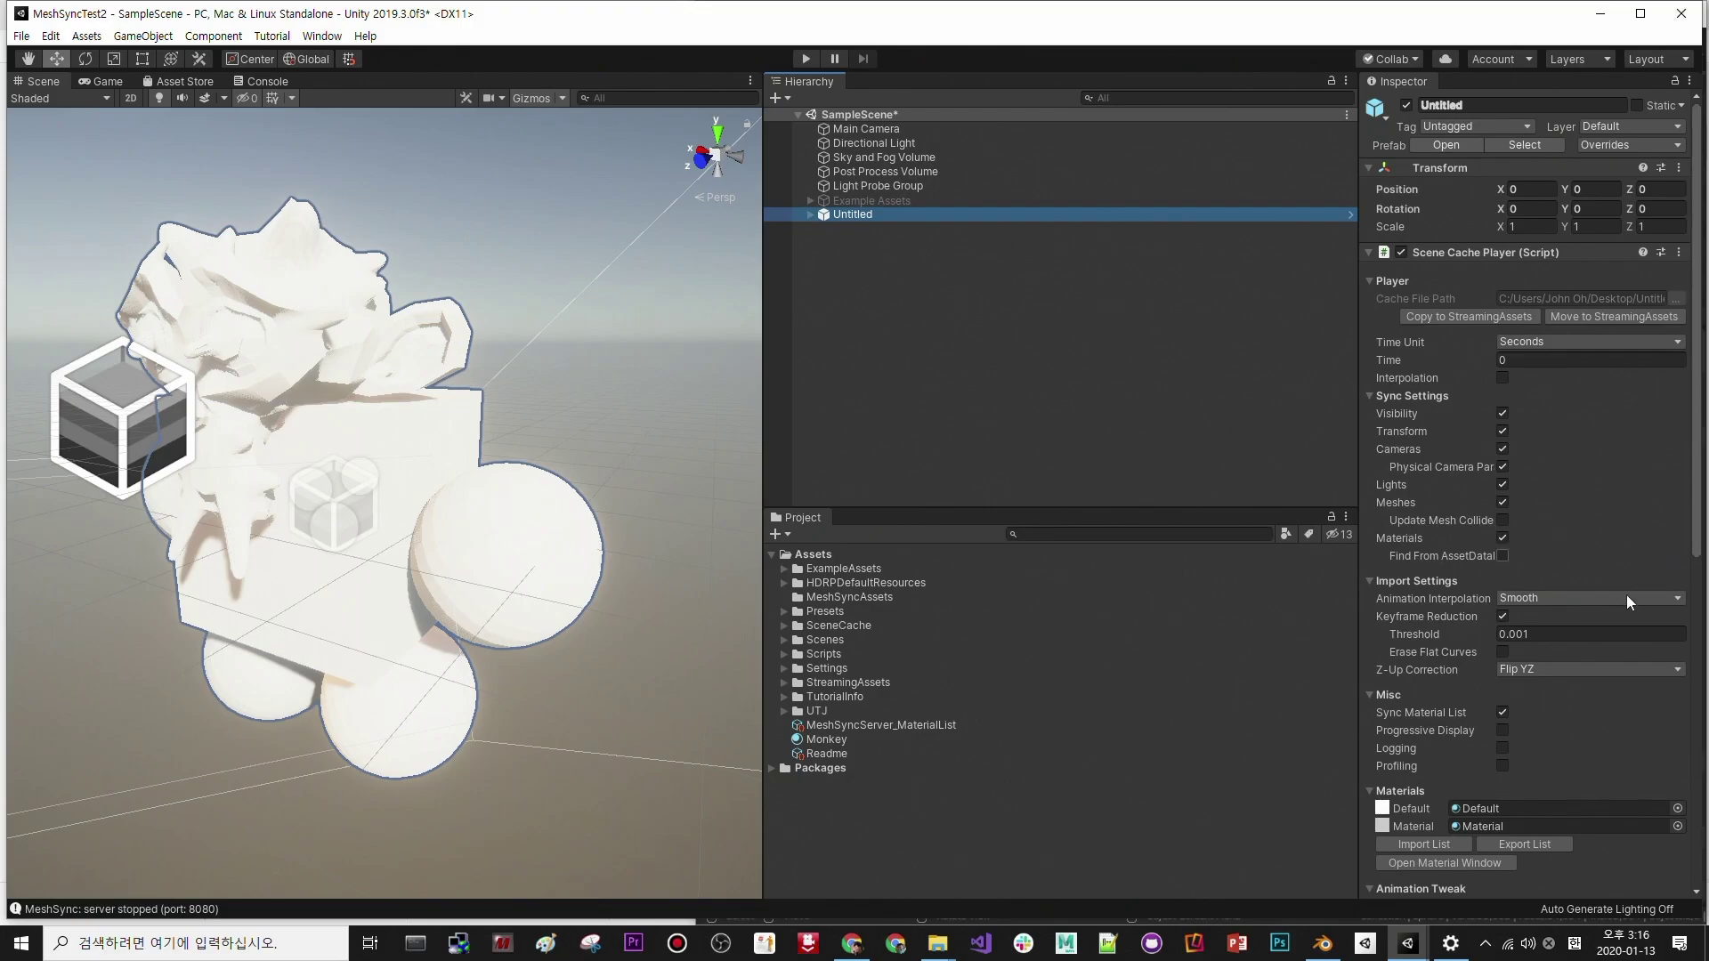
pyautogui.scroll(-3, 1510, 699)
pyautogui.click(1443, 687)
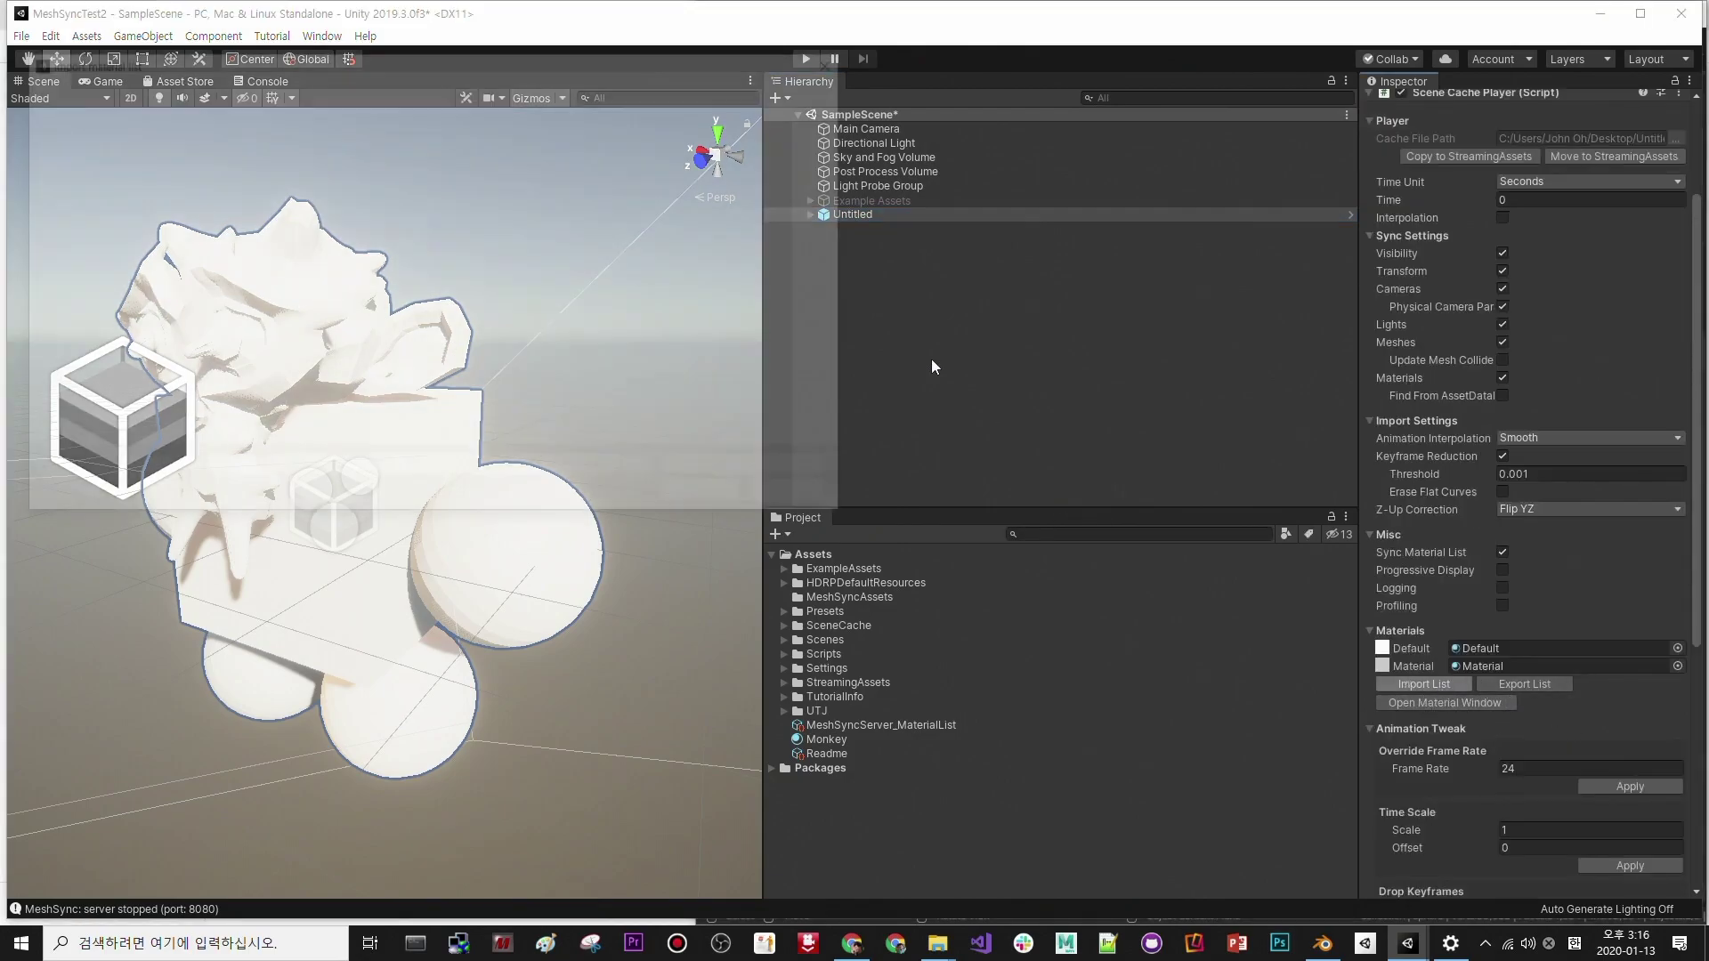
pyautogui.click(271, 375)
pyautogui.doubleClick(270, 378)
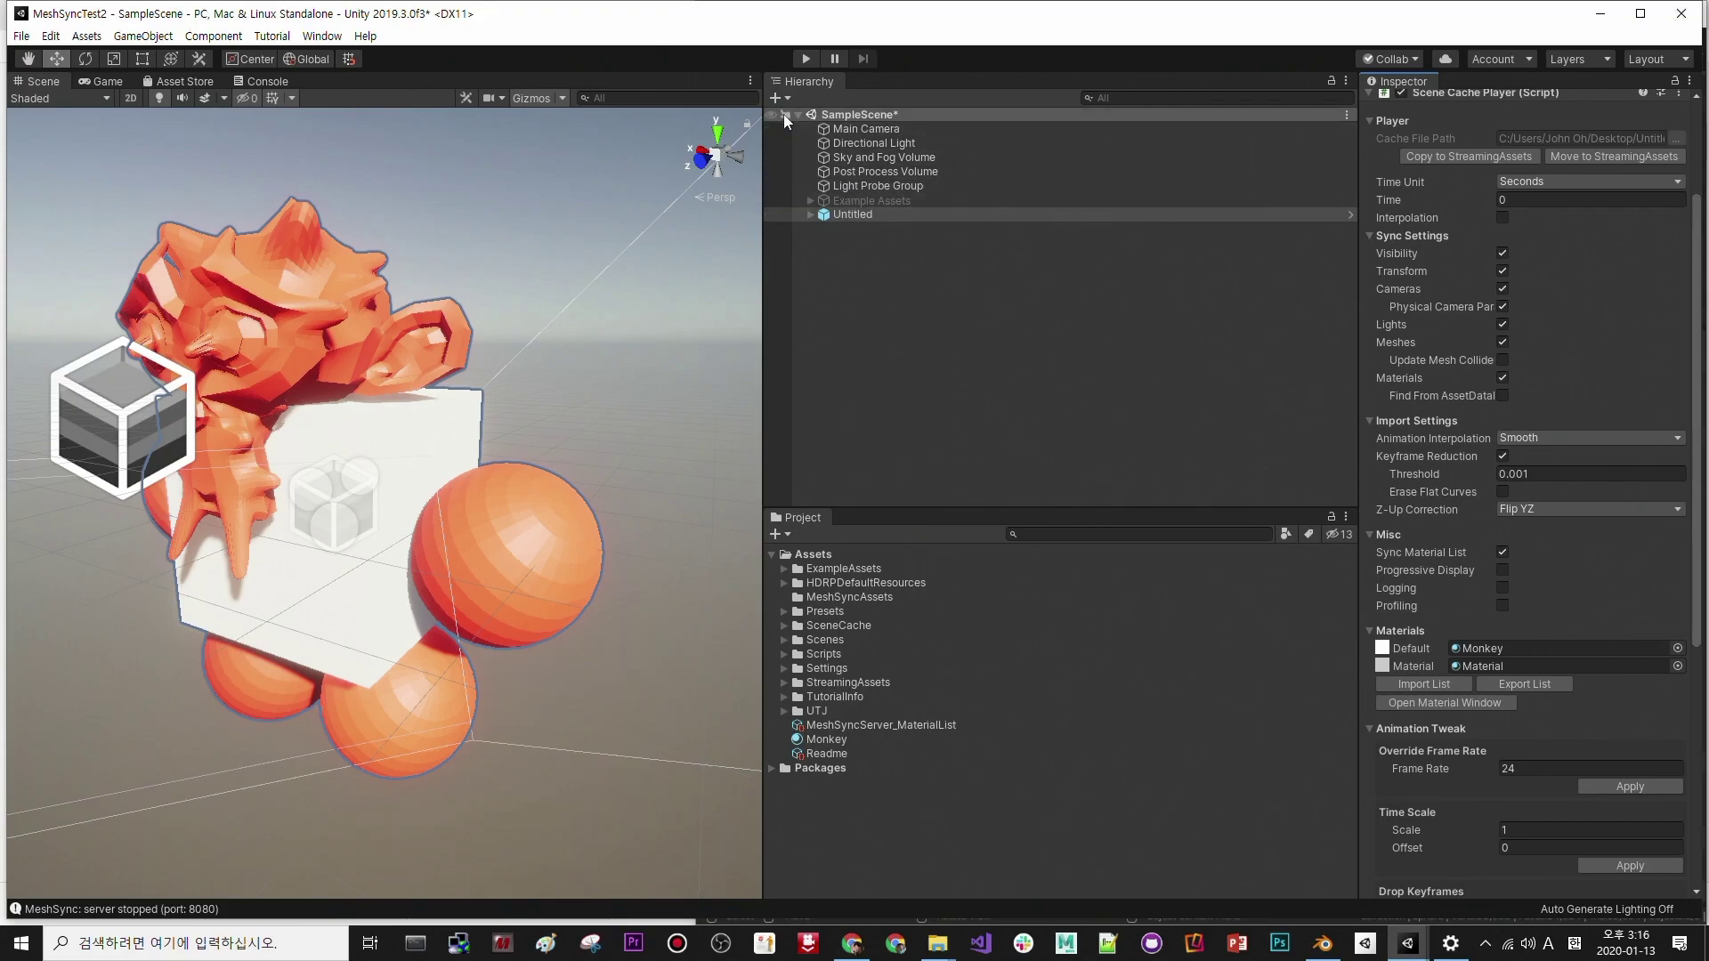
# - Play the scene to check the cached sphere animation, stop it, and inspect the cache player's child objects
pyautogui.click(804, 59)
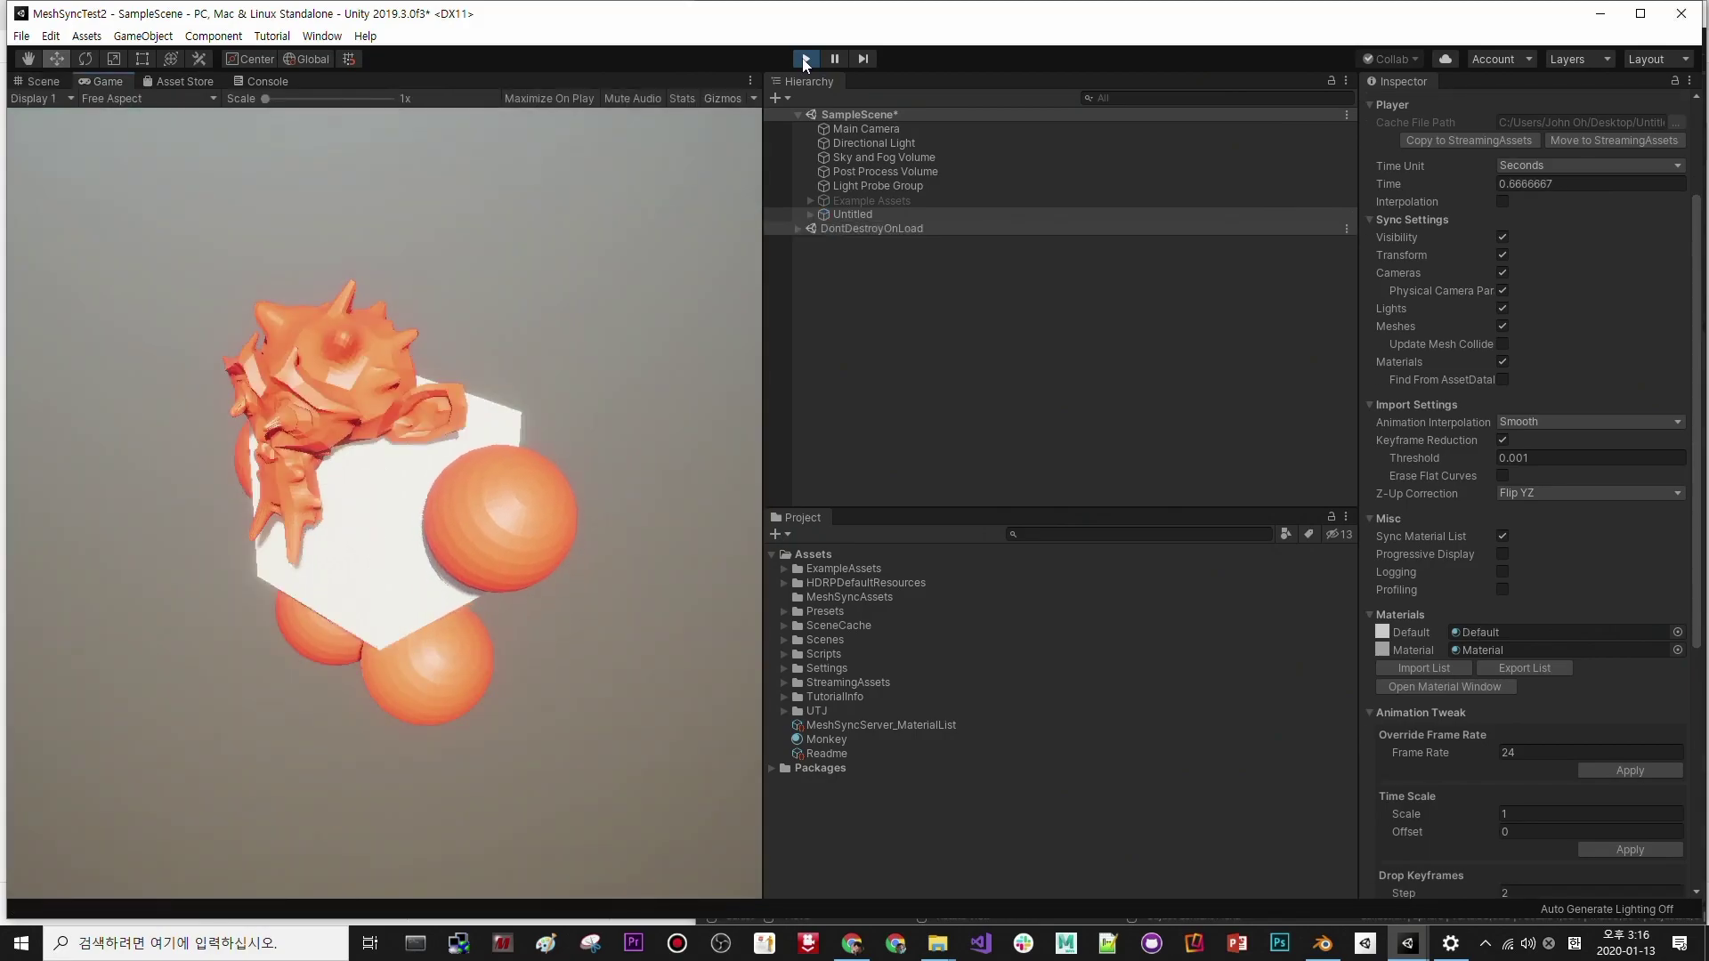
pyautogui.click(804, 59)
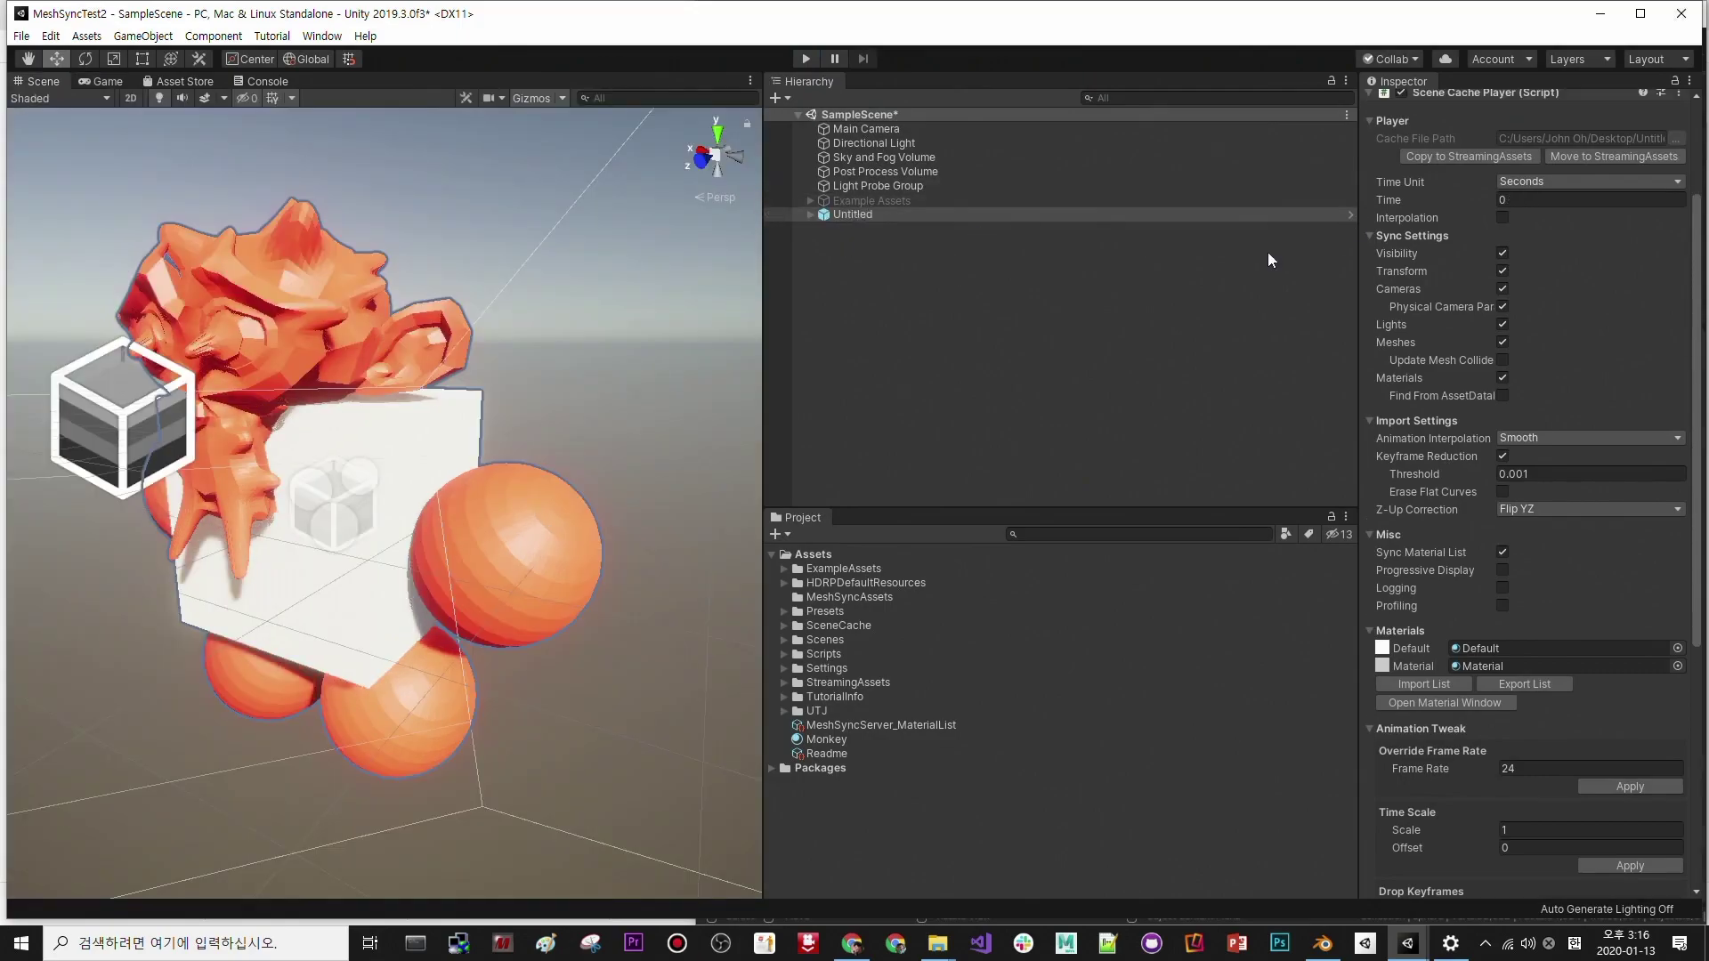
pyautogui.scroll(3, 1469, 471)
pyautogui.click(810, 214)
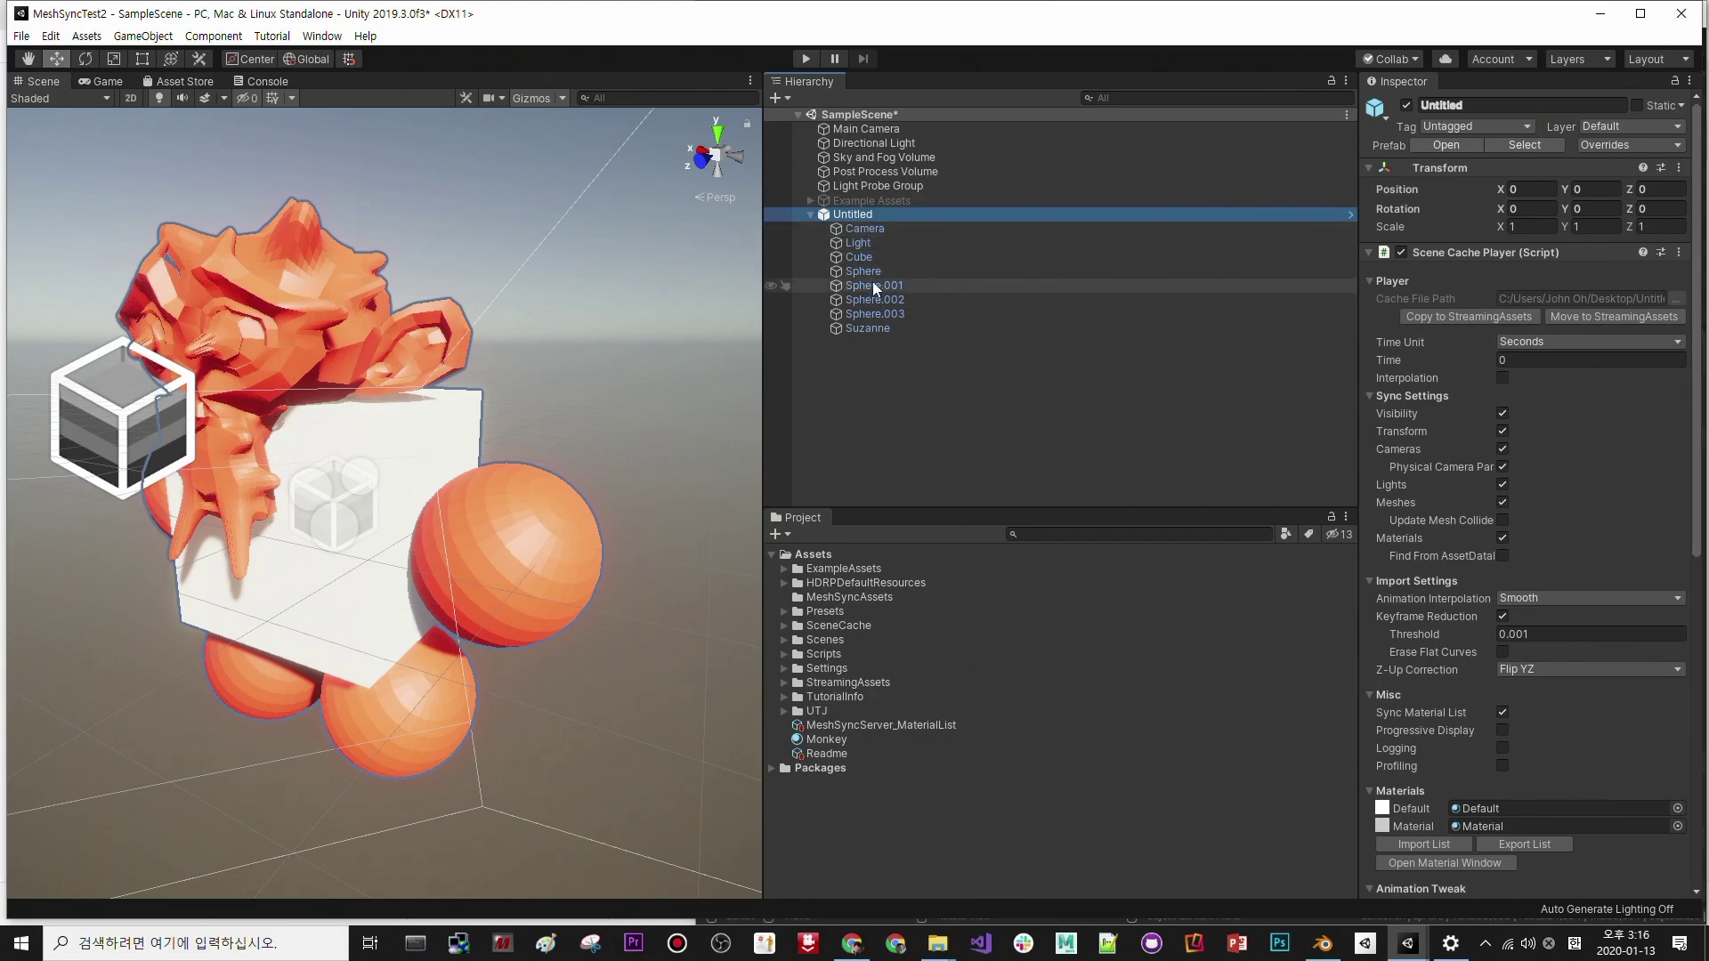
pyautogui.click(874, 285)
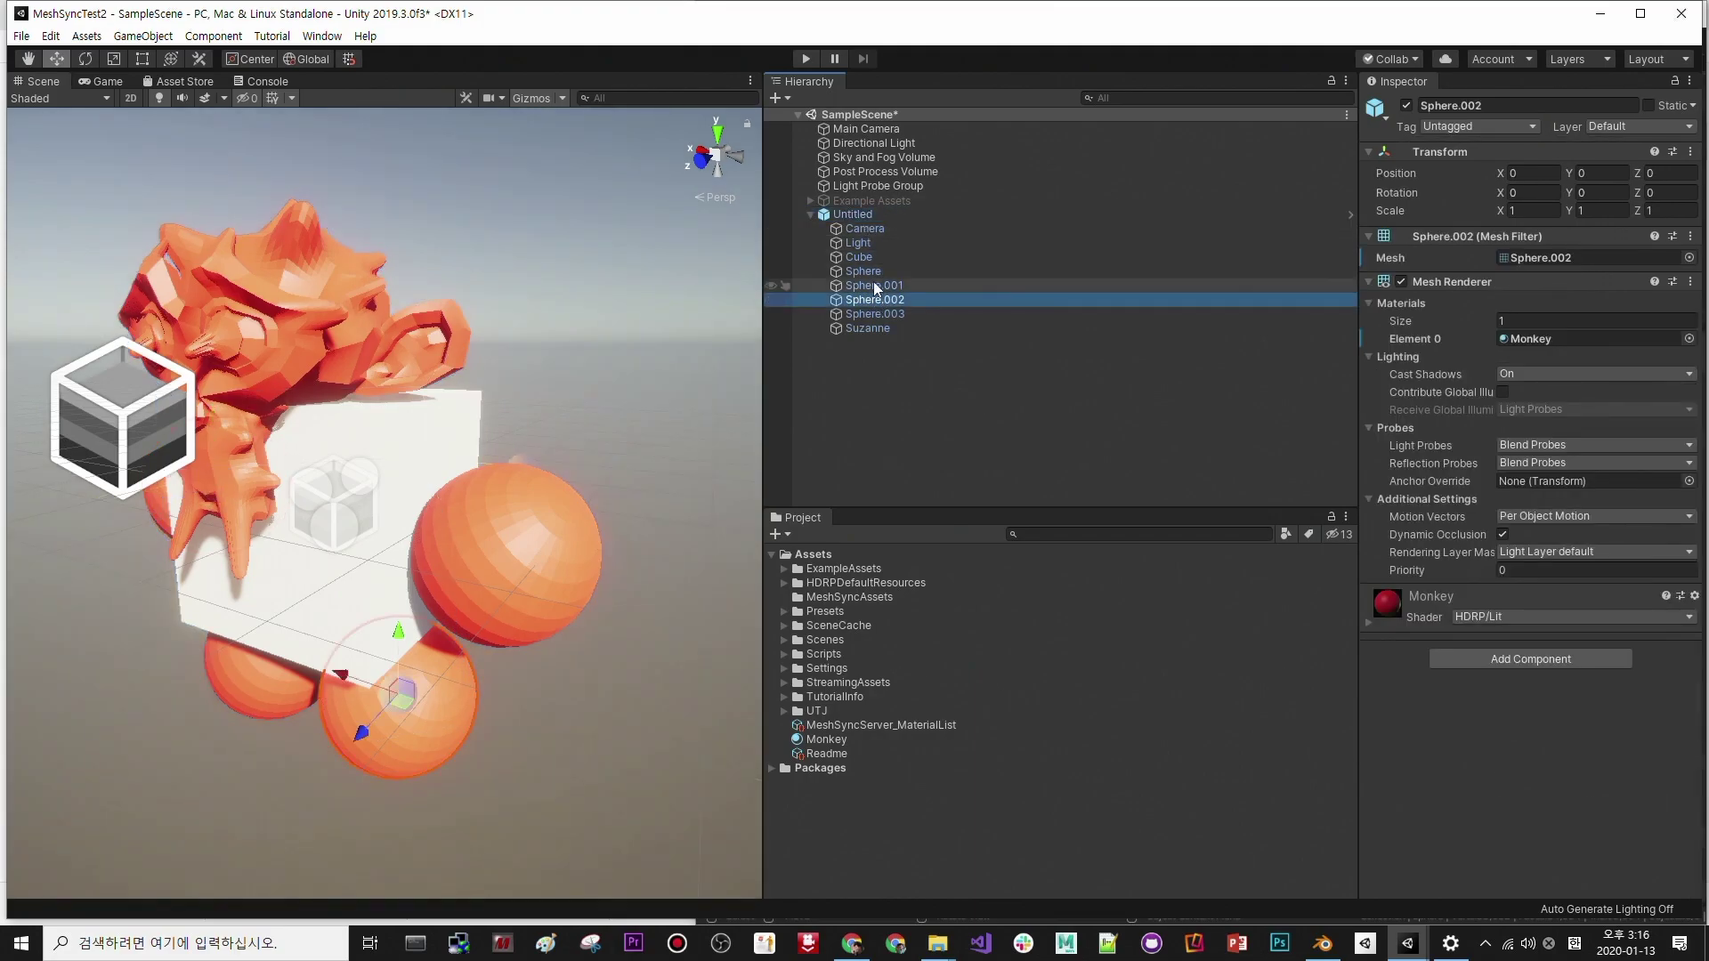
pyautogui.click(857, 214)
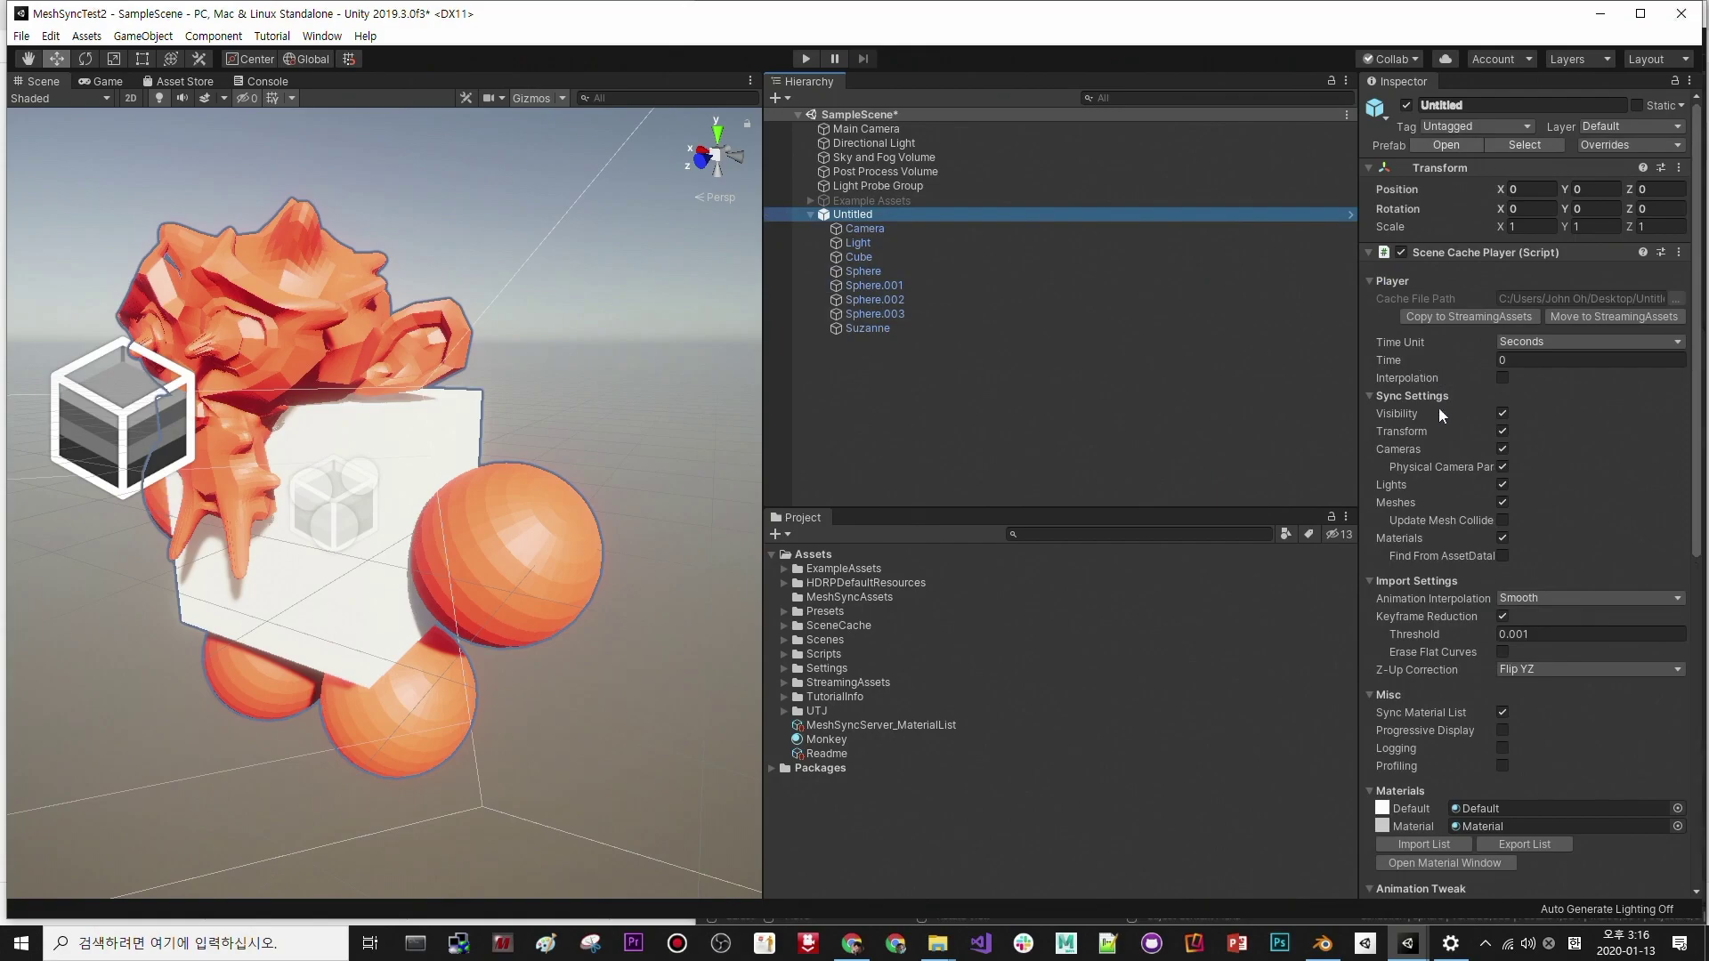
# - Open the Untitled cache player's animator controller and examine its Untitled animation state
pyautogui.scroll(-10, 1506, 411)
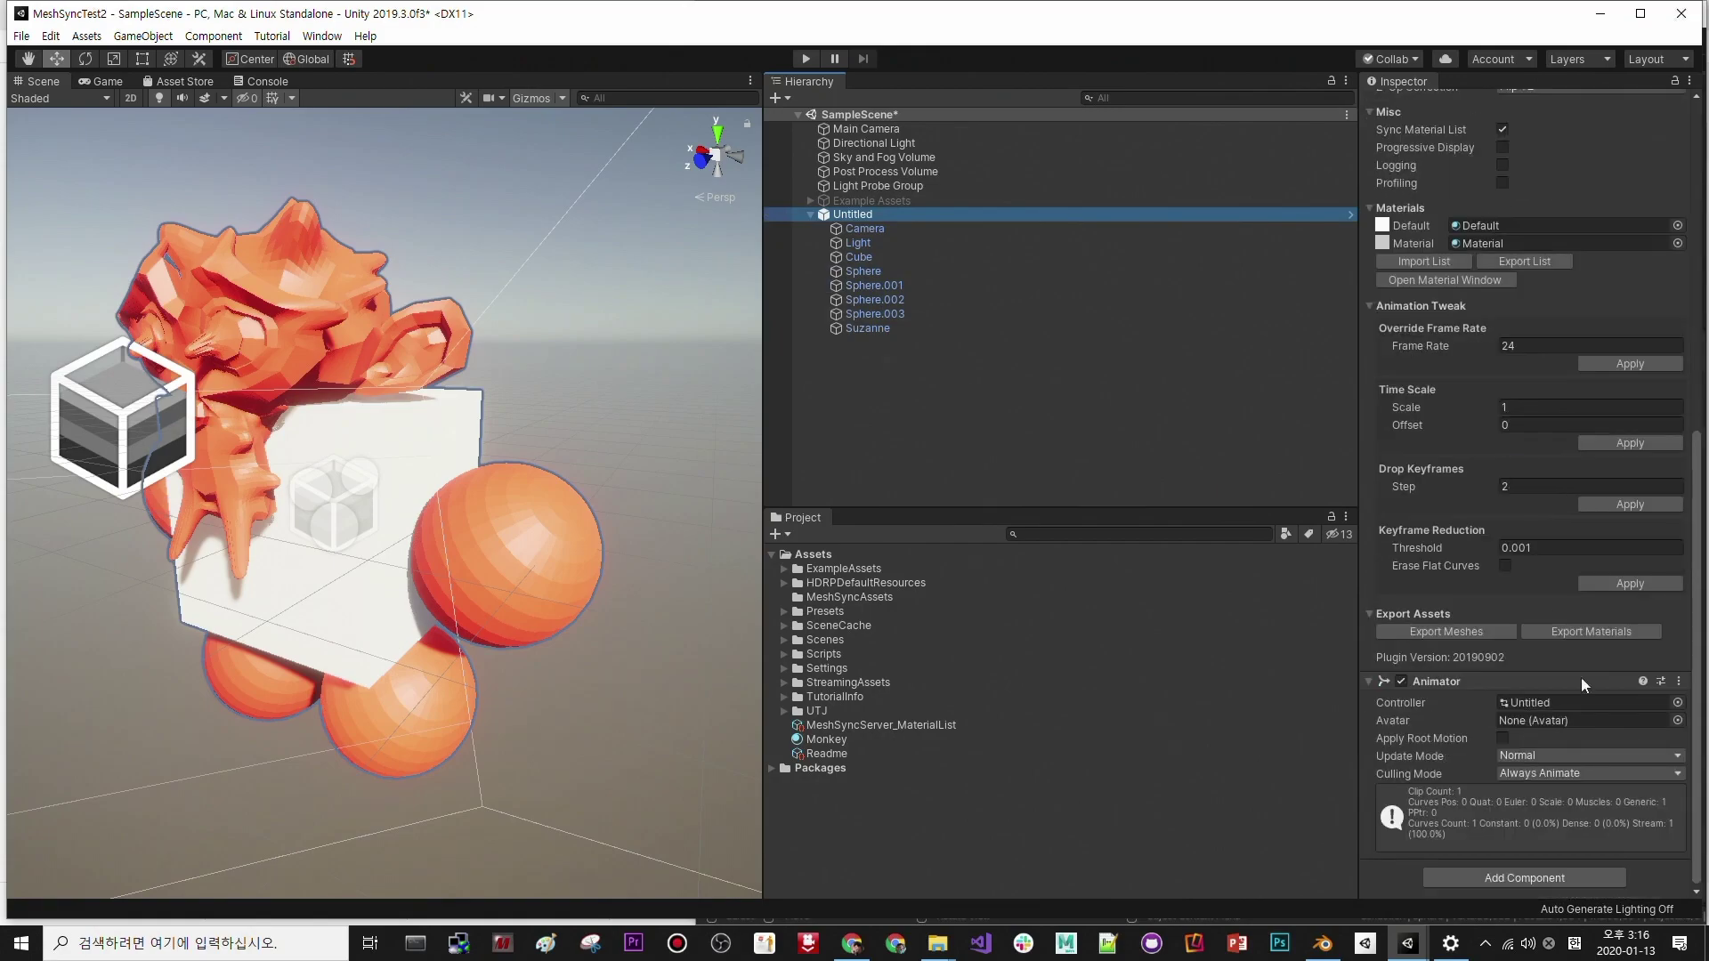
pyautogui.click(1543, 702)
pyautogui.click(855, 697)
pyautogui.doubleClick(842, 696)
pyautogui.click(575, 141)
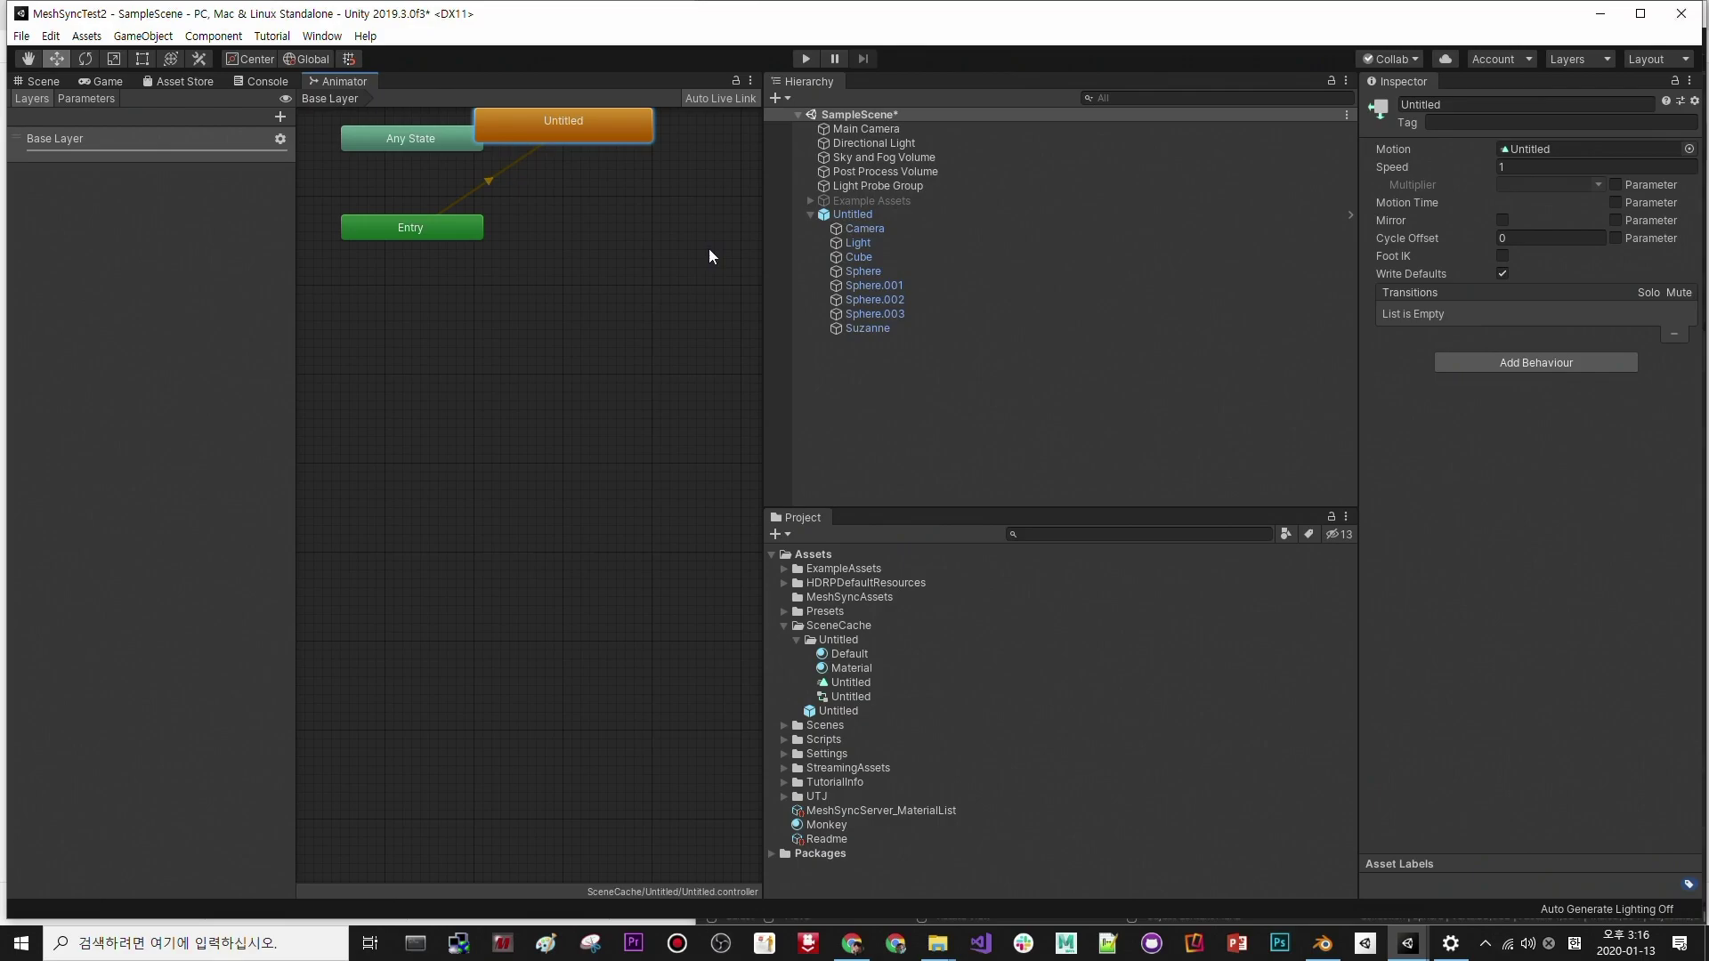
pyautogui.moveTo(561, 249); pyautogui.dragTo(573, 319, button='middle')
pyautogui.scroll(2, 546, 258)
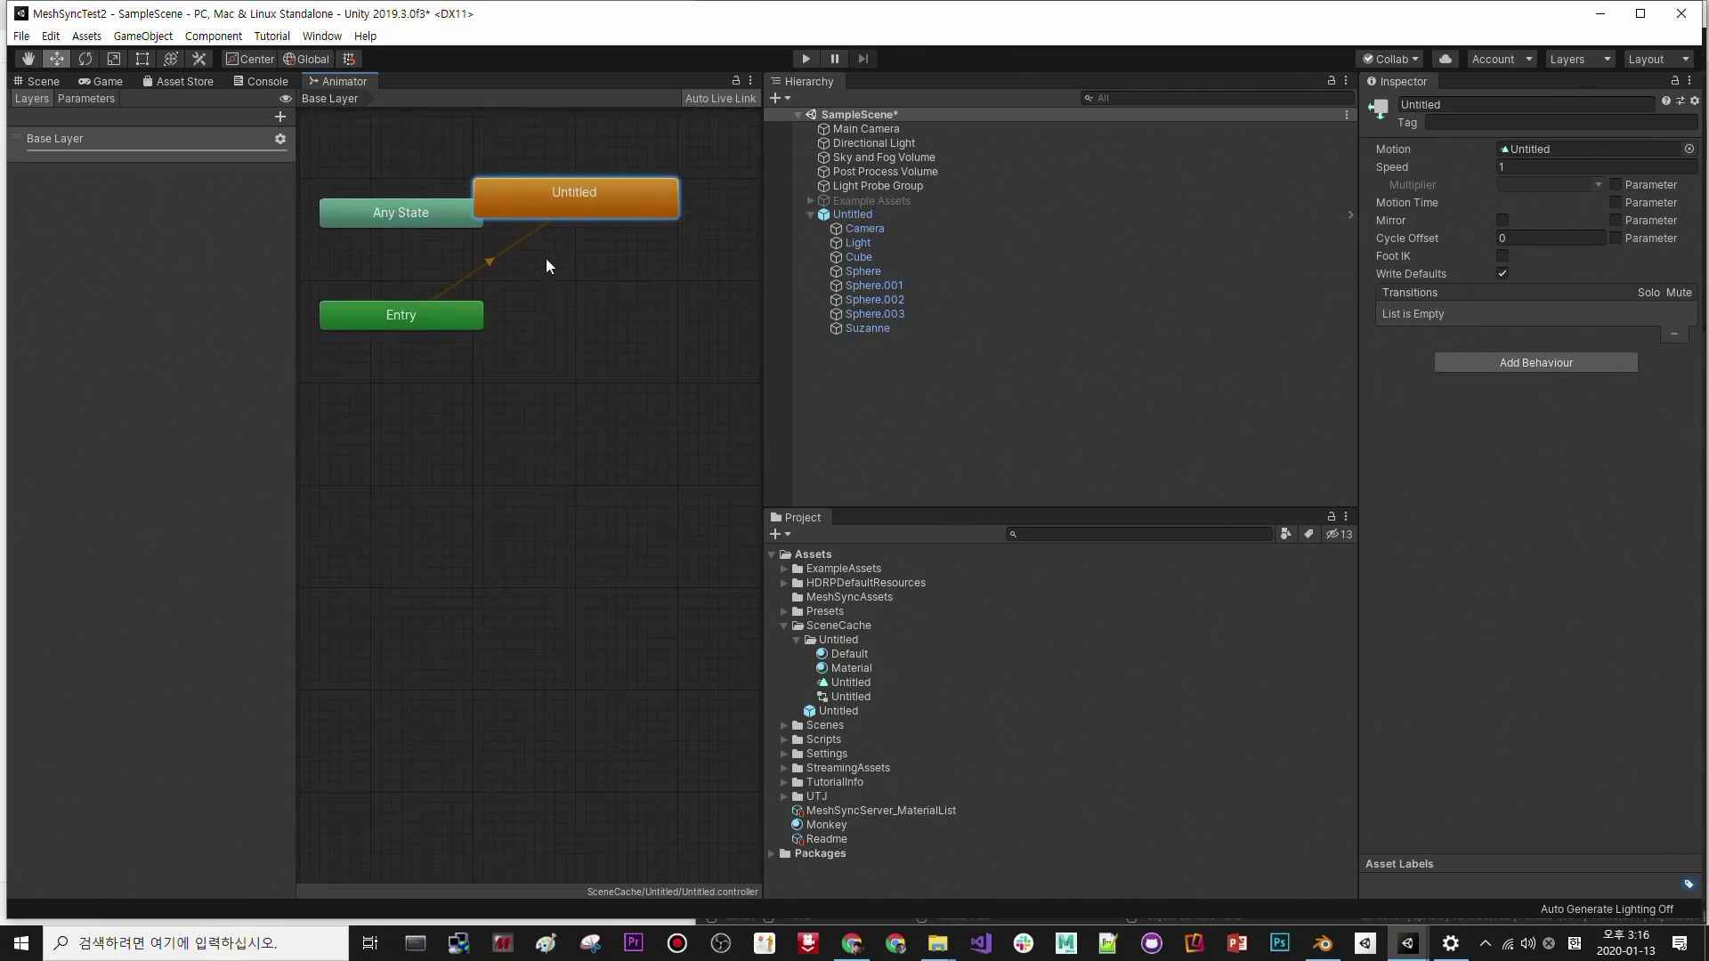
pyautogui.moveTo(542, 256); pyautogui.dragTo(601, 306, button='middle')
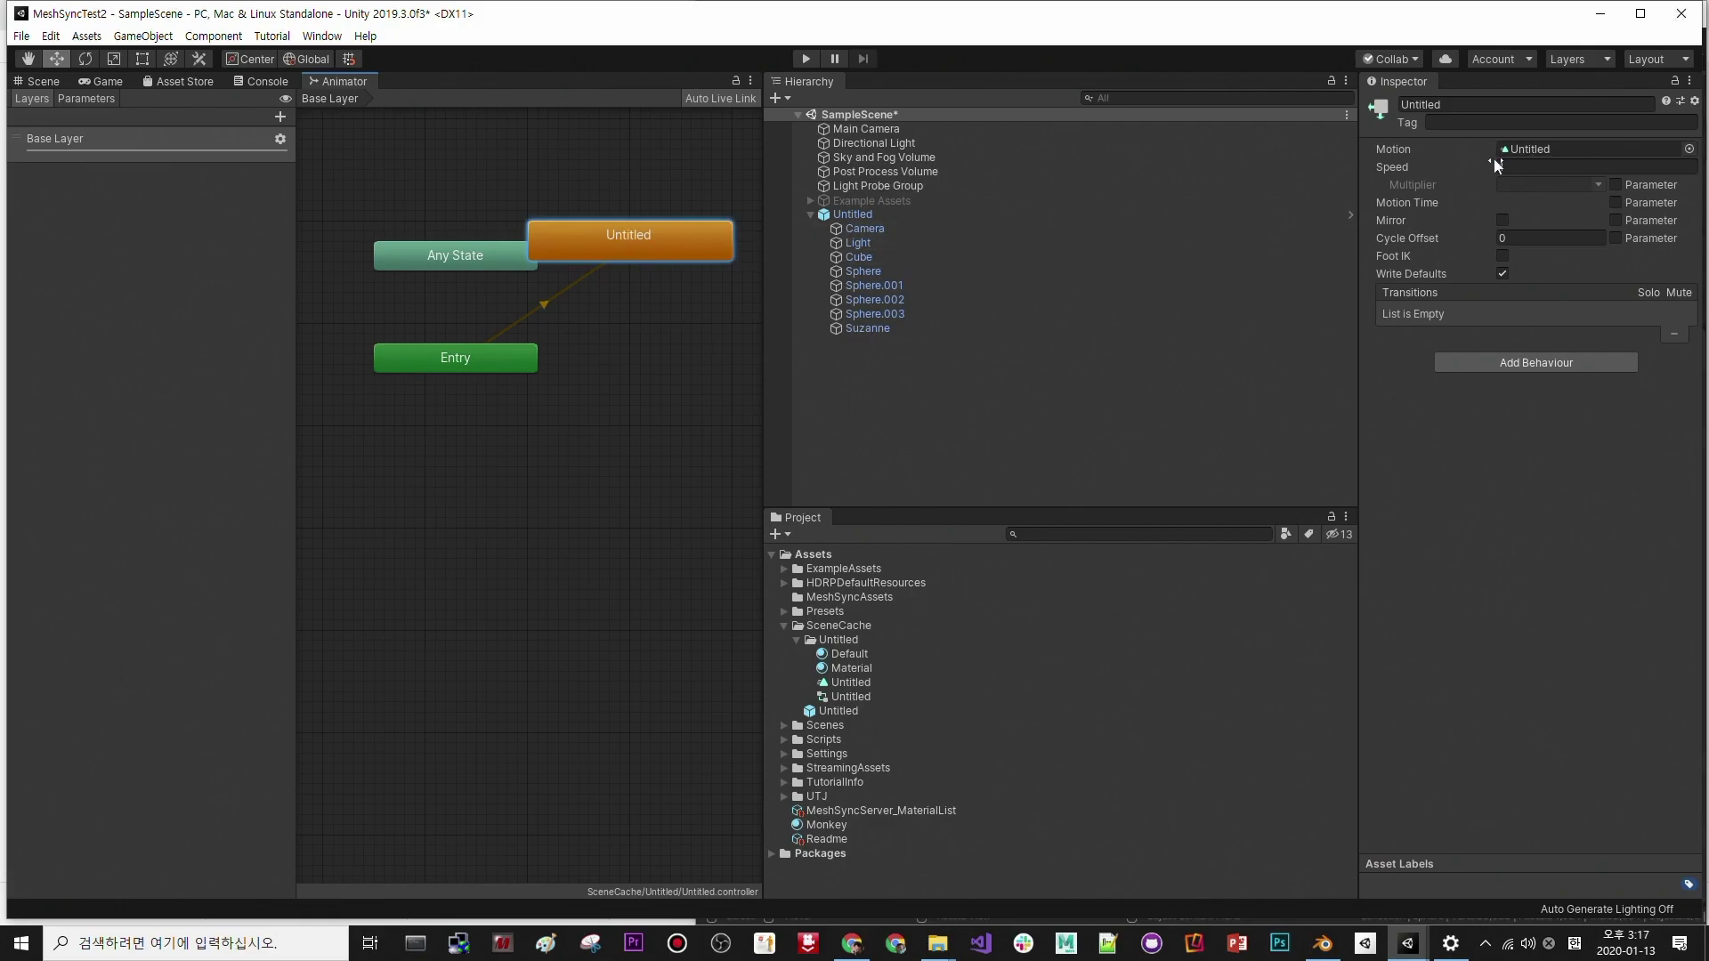
# - Locate the Untitled state's motion clip in the SceneCache folder and enable Loop Time on it
pyautogui.click(1542, 147)
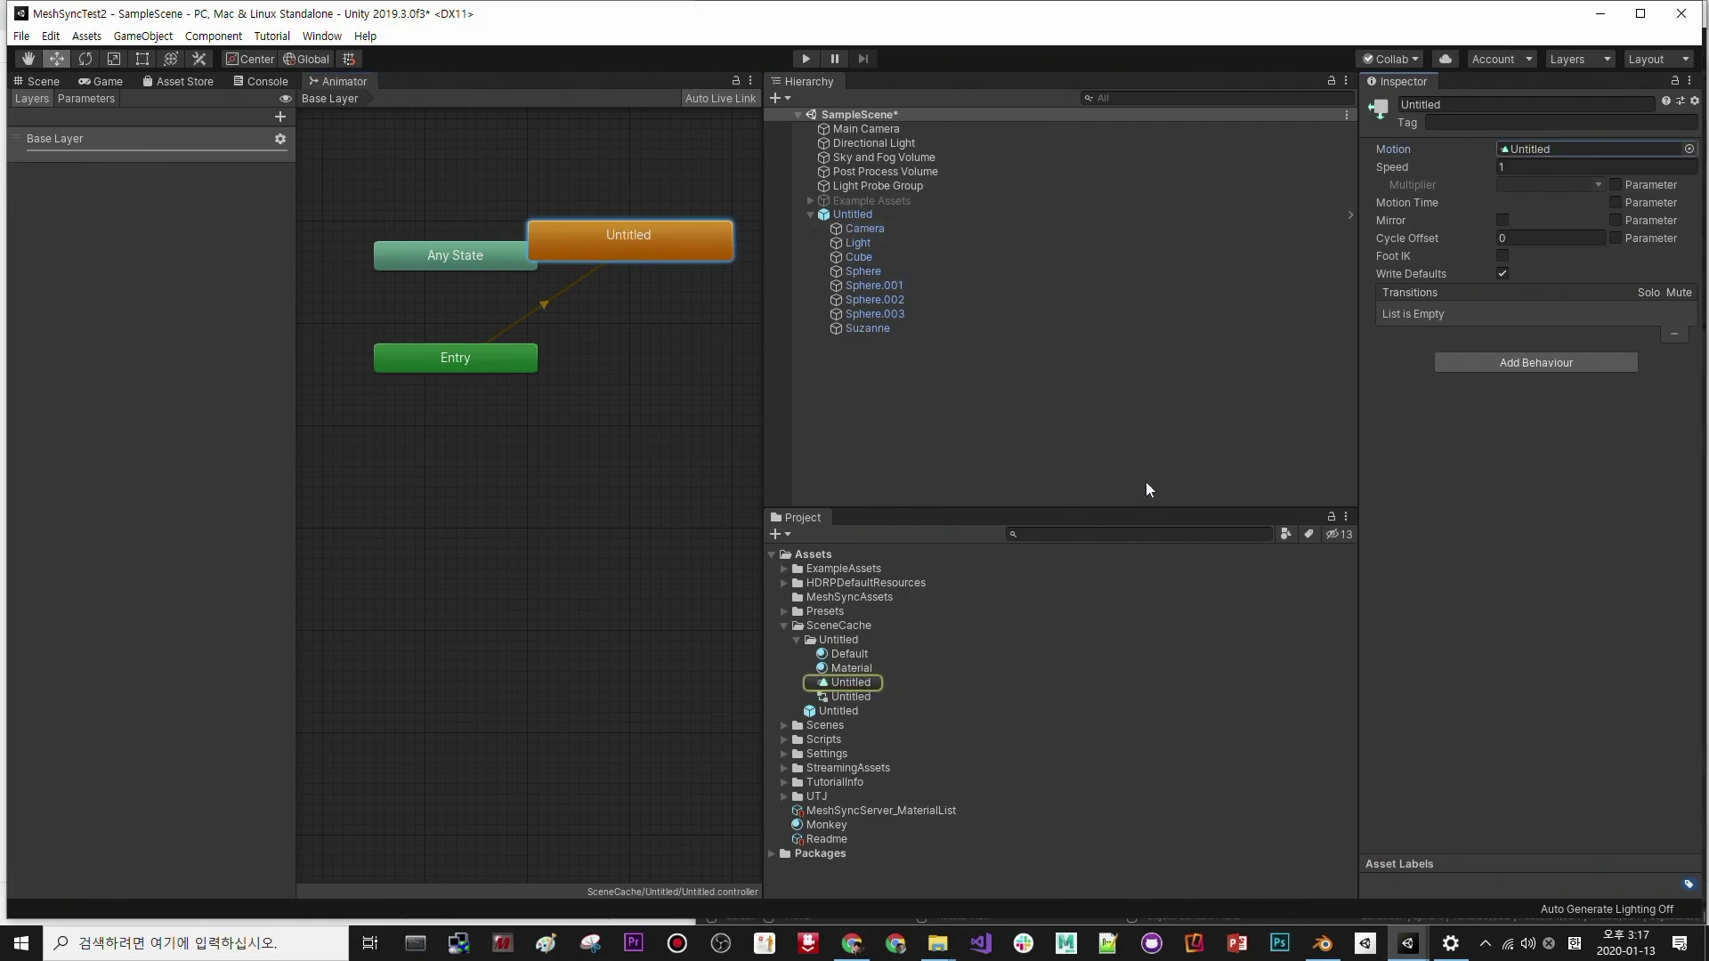
pyautogui.click(850, 682)
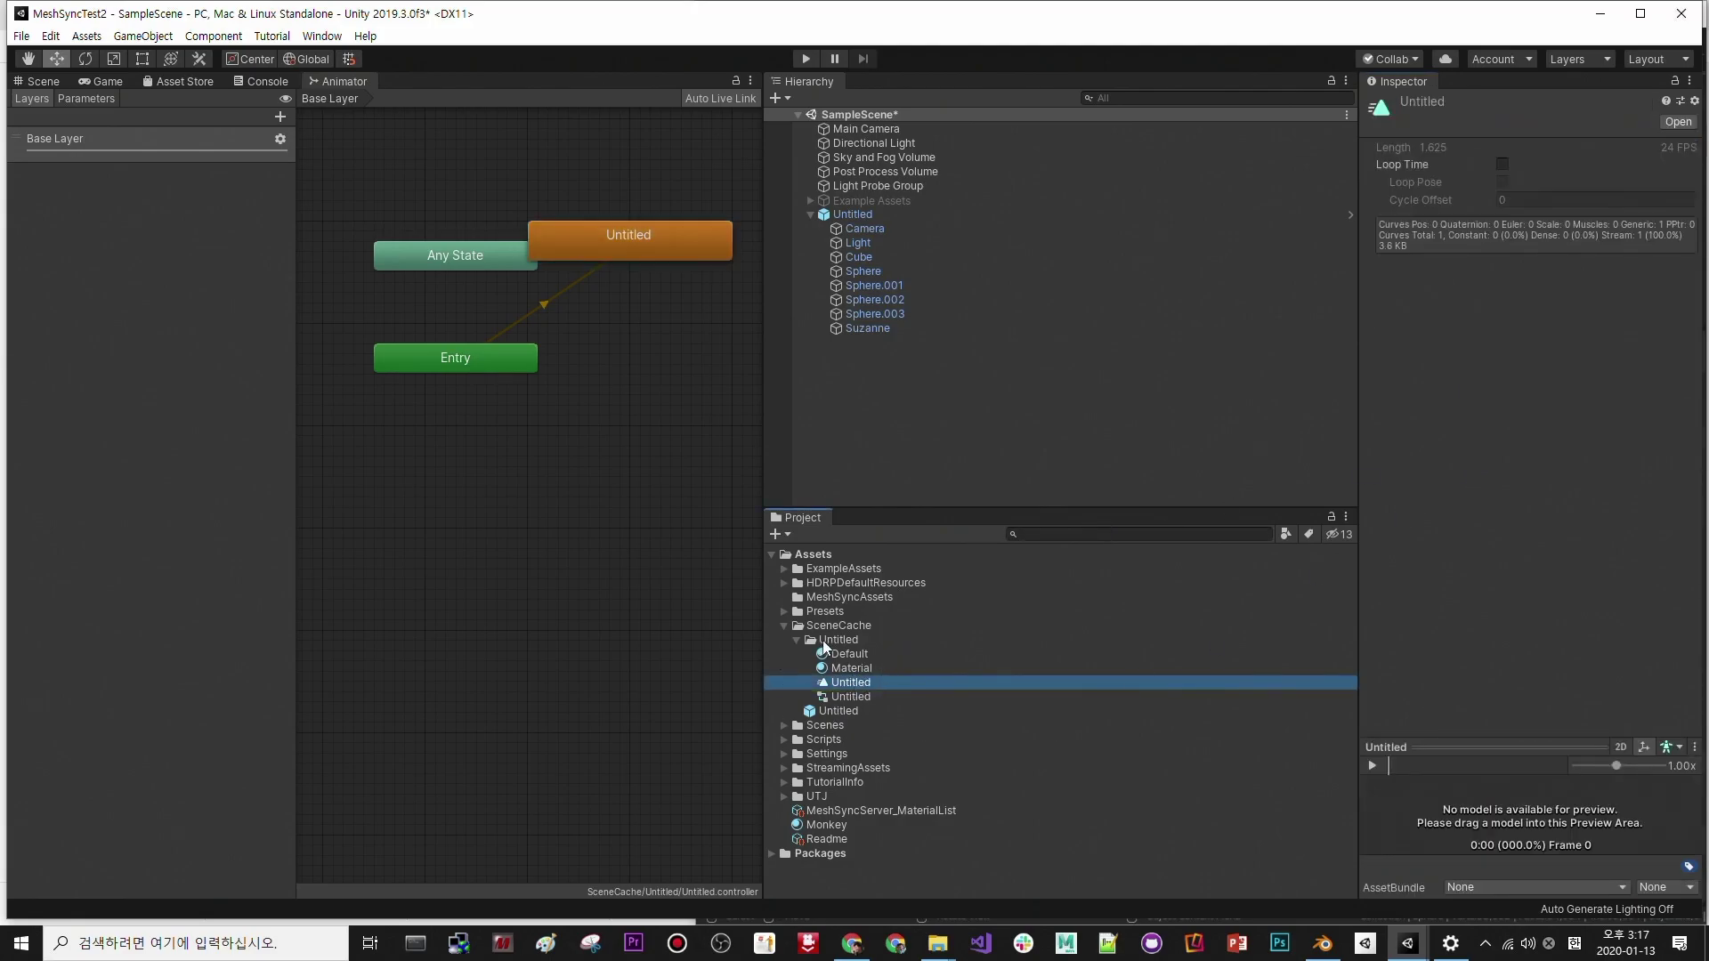
pyautogui.click(843, 696)
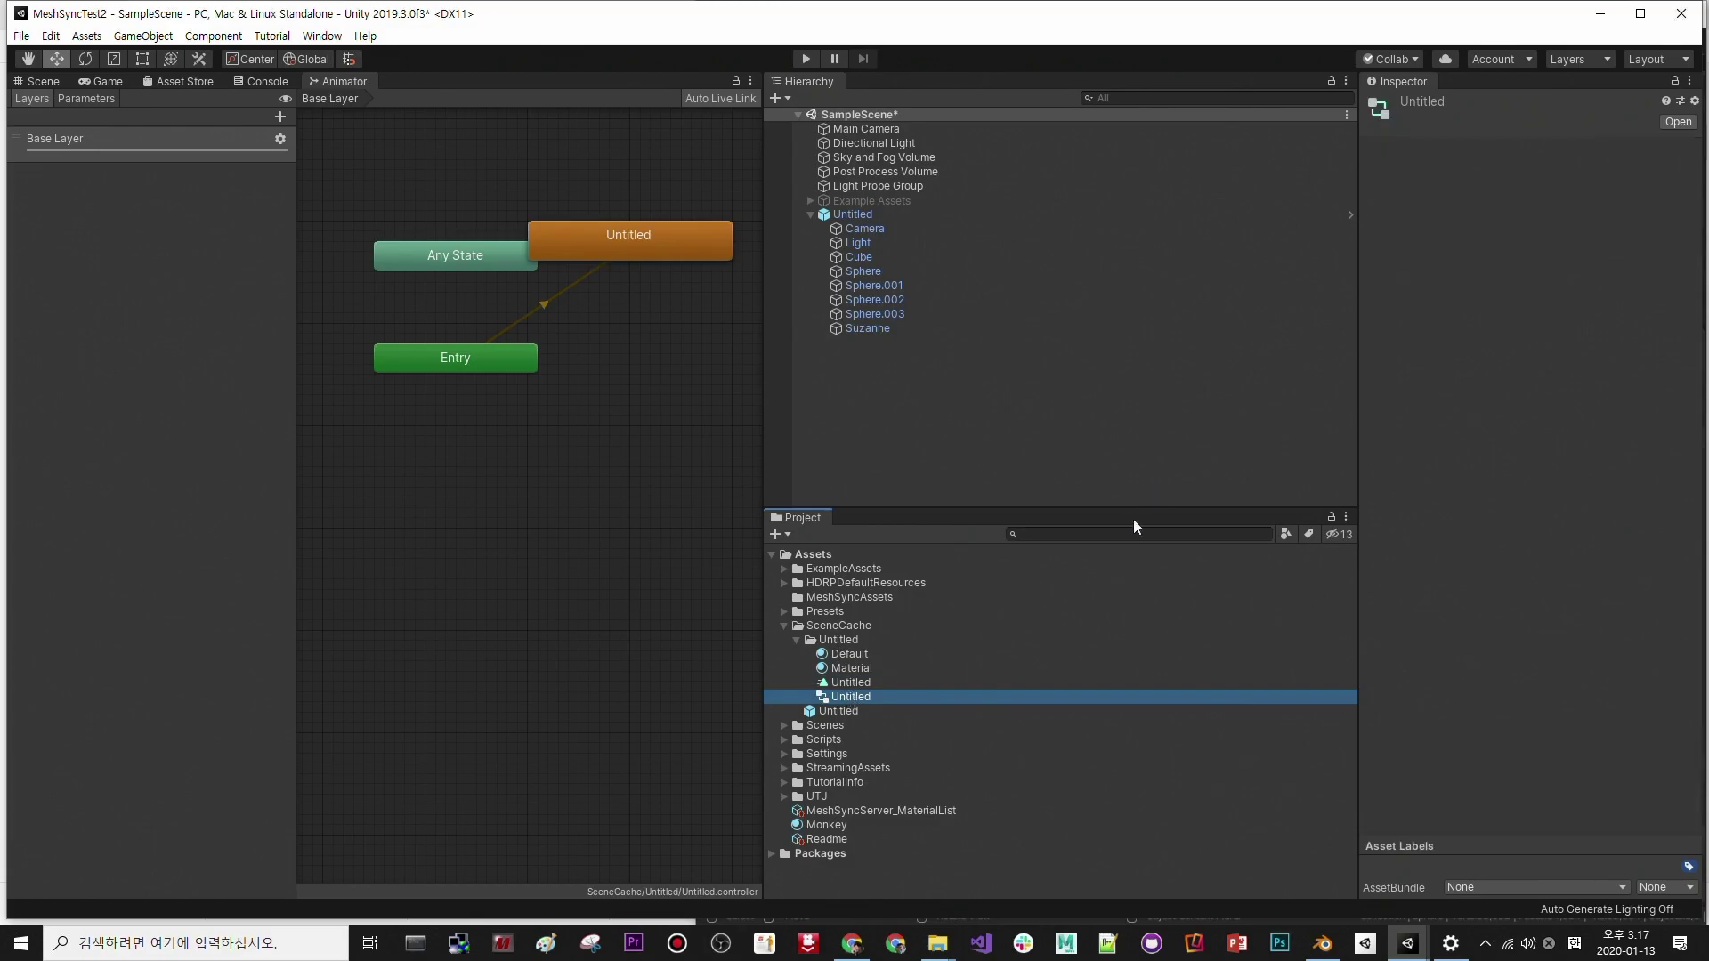
pyautogui.click(852, 682)
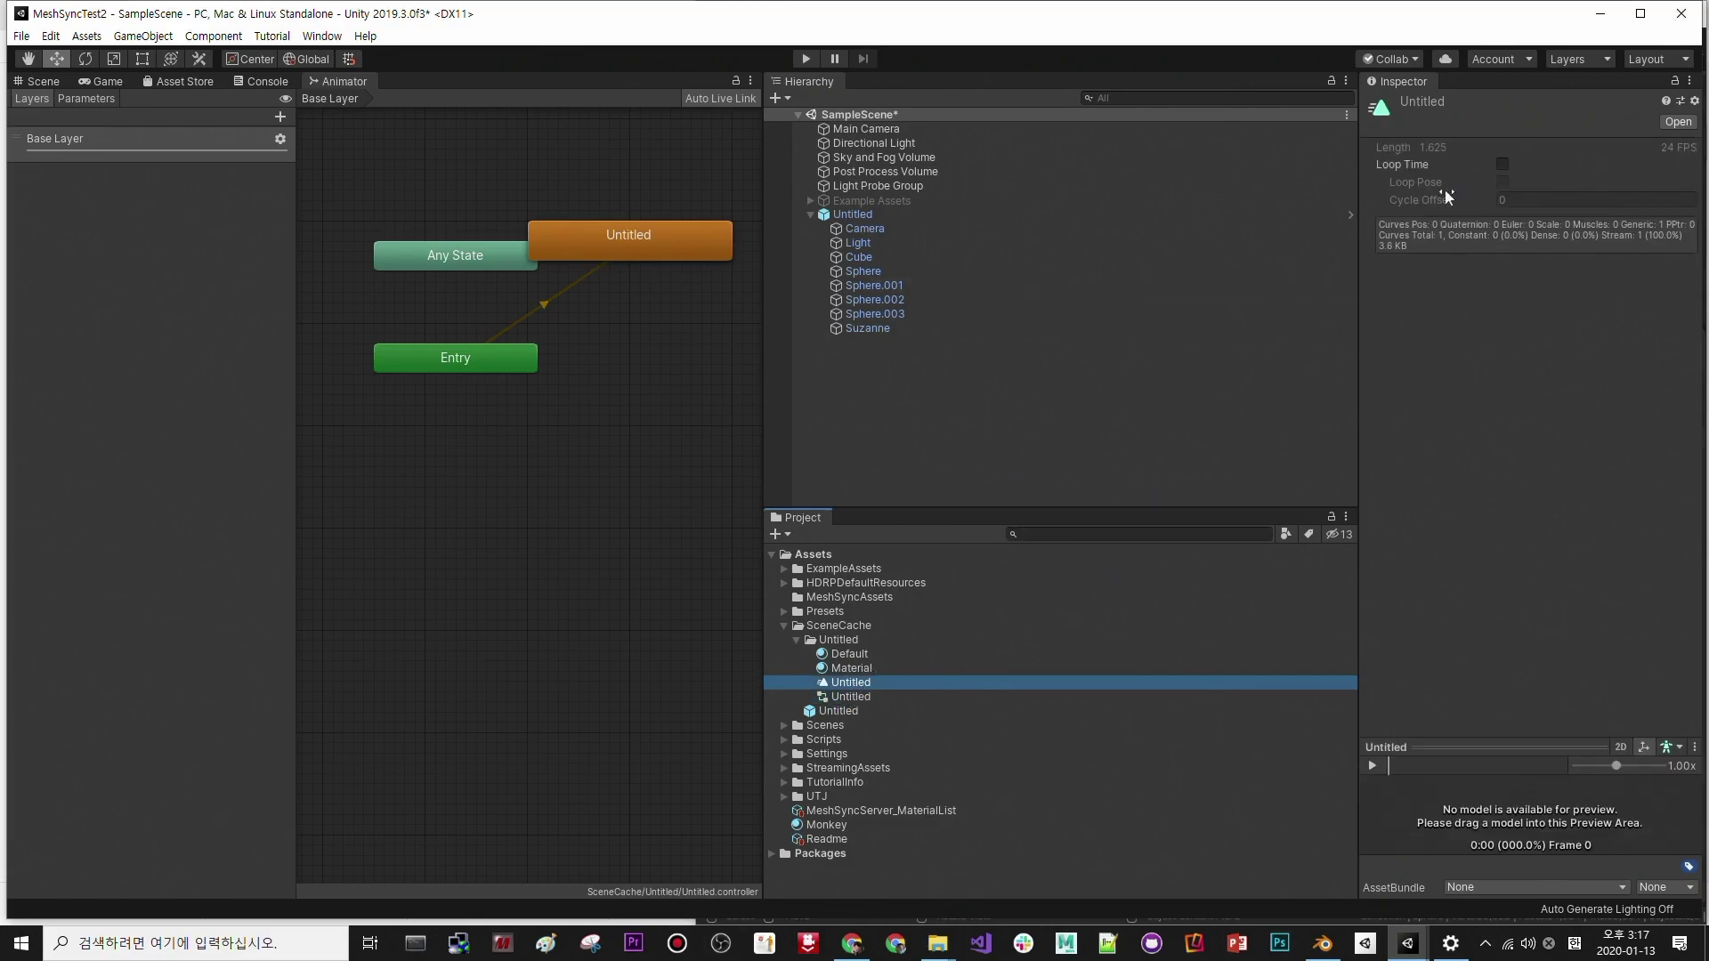
pyautogui.click(1502, 164)
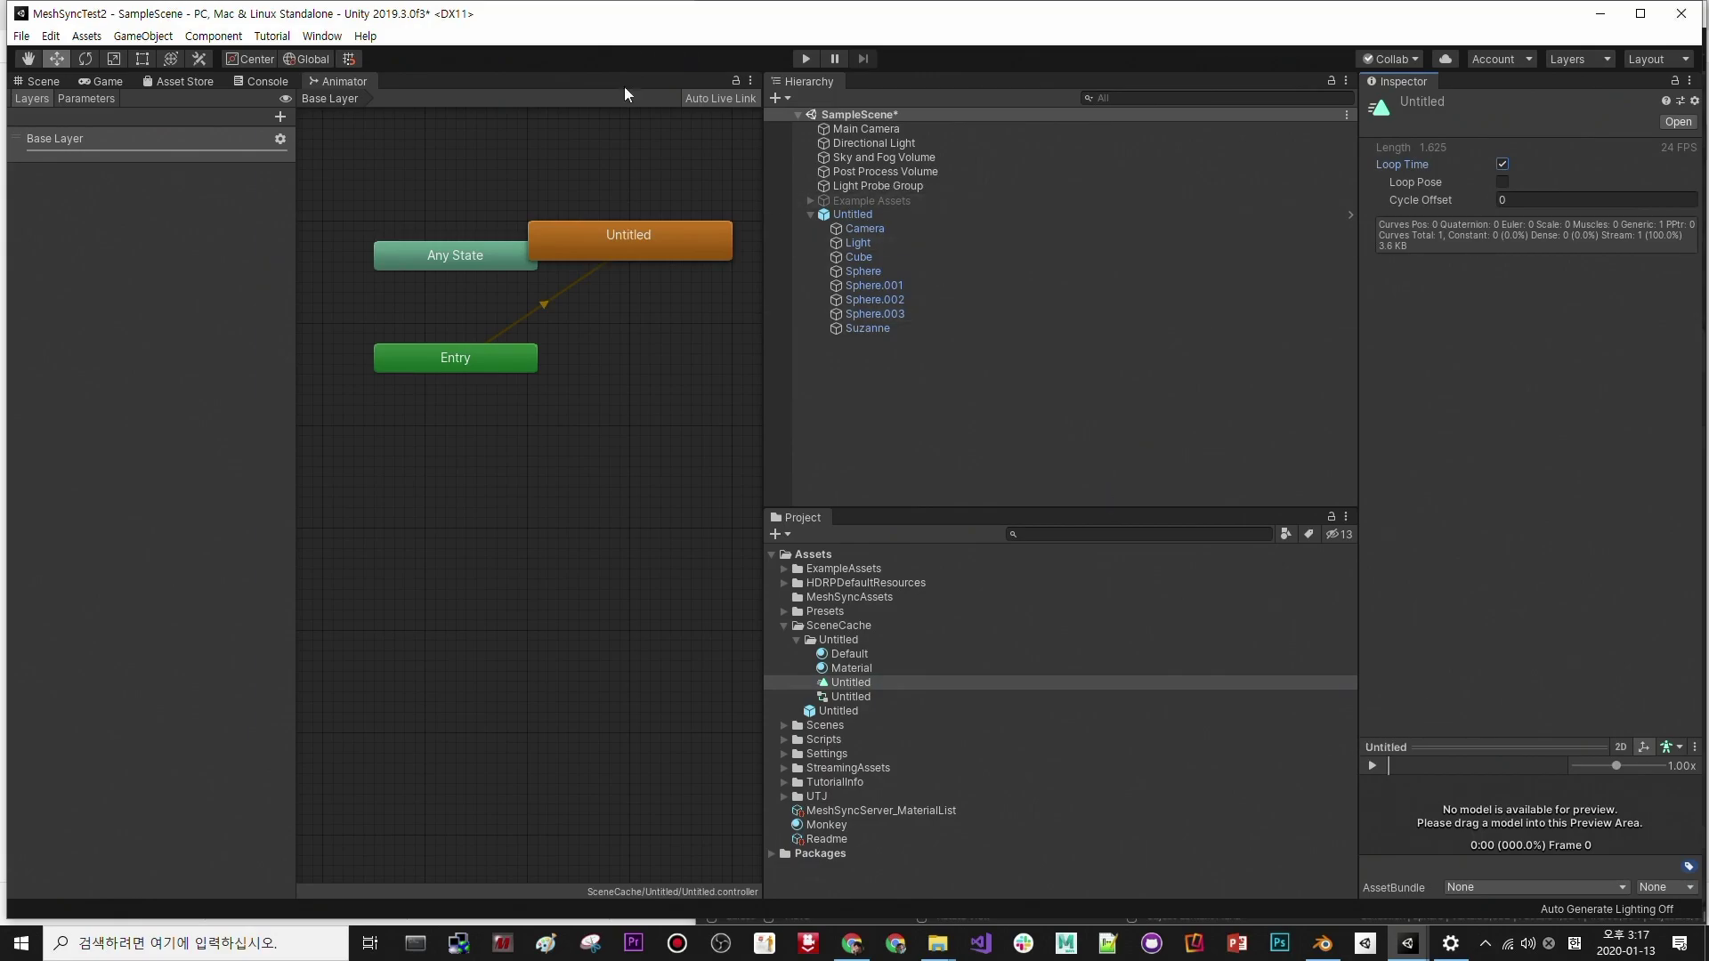
# - Select the Untitled cache player, show the Game view and play the scene to check the looping animation
pyautogui.click(860, 215)
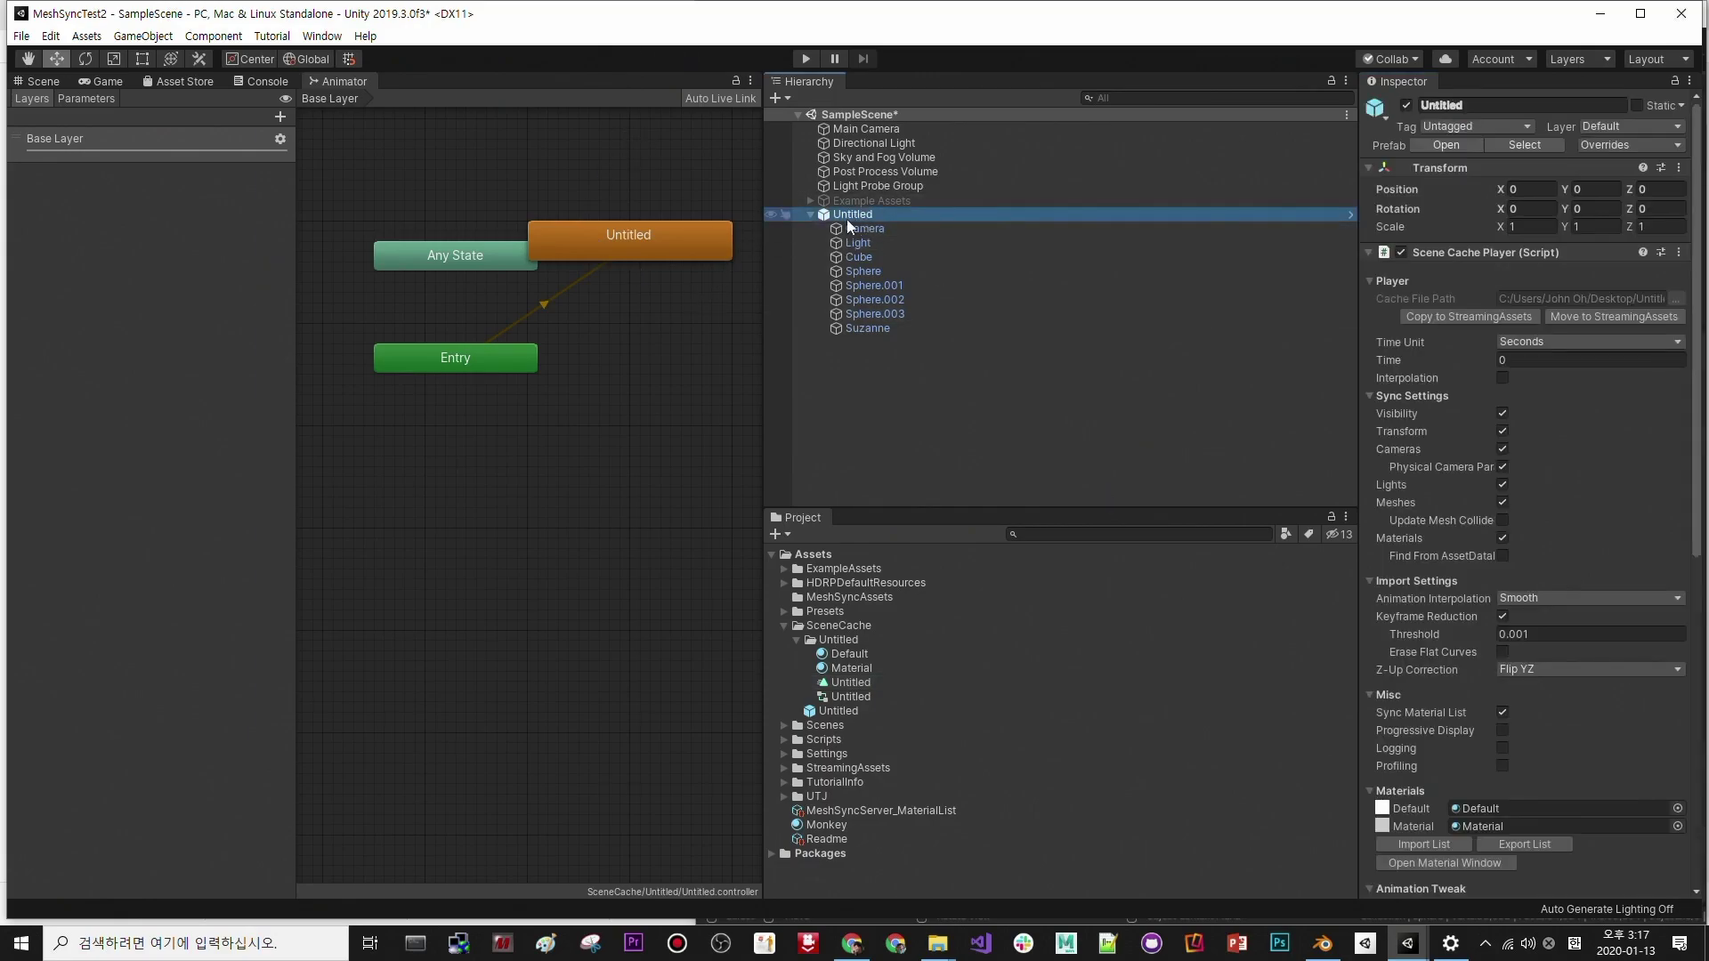
pyautogui.click(99, 83)
pyautogui.click(775, 98)
pyautogui.click(803, 57)
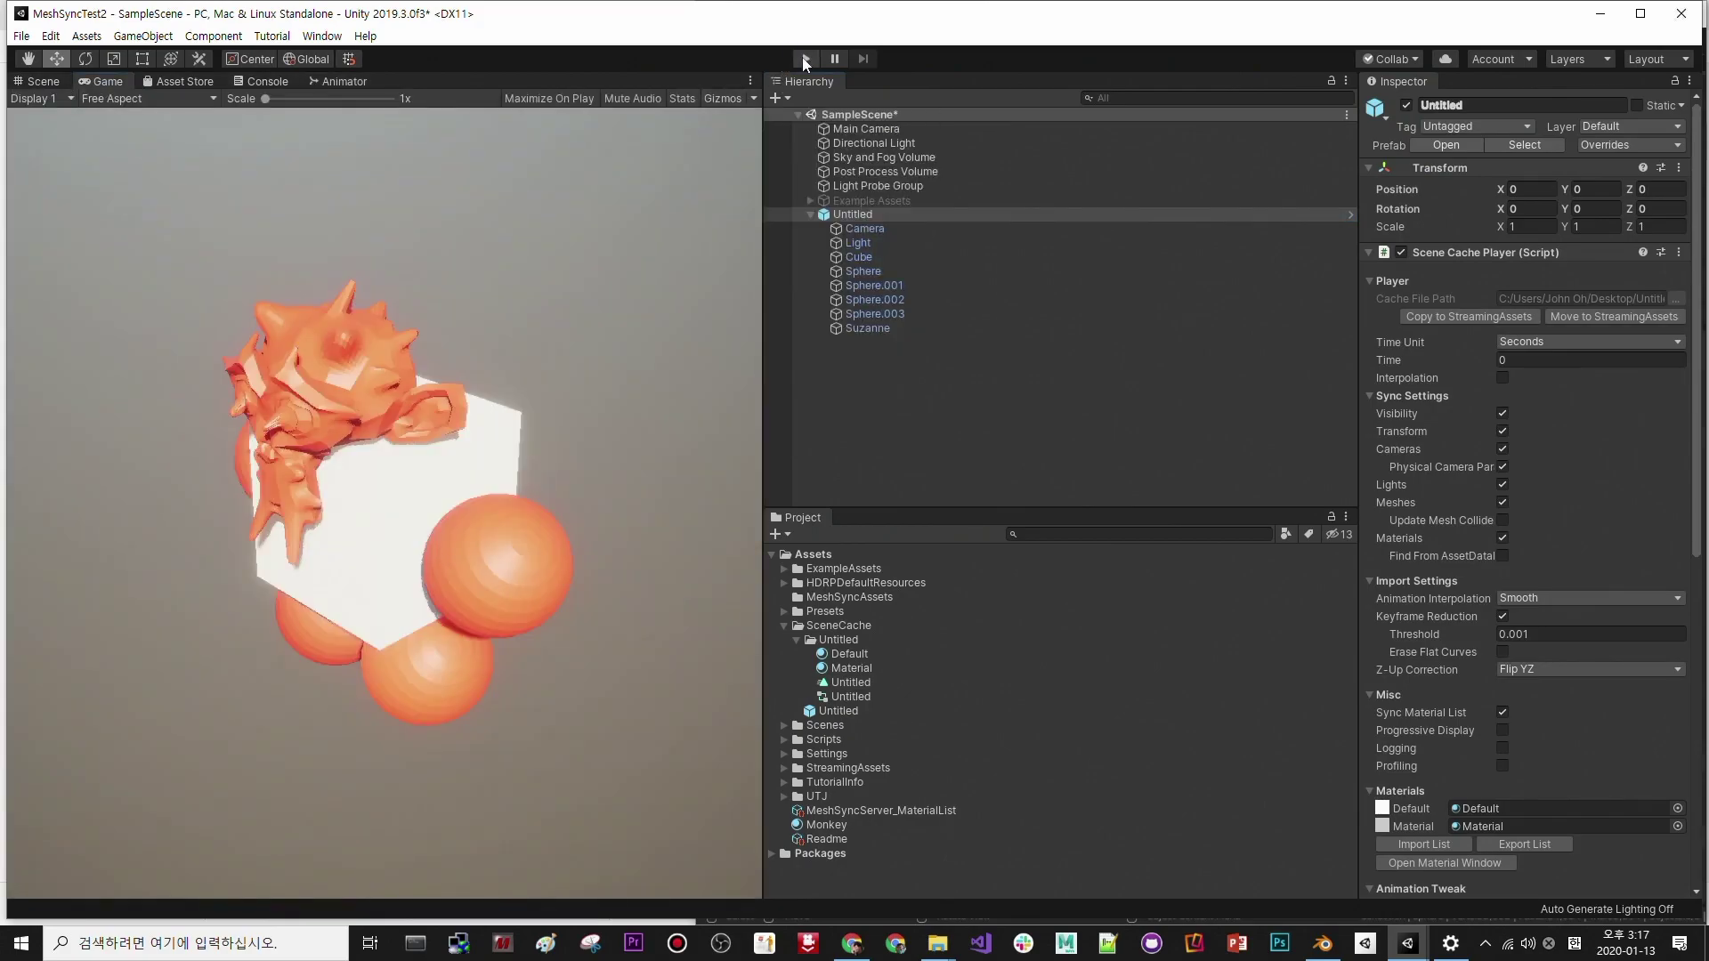